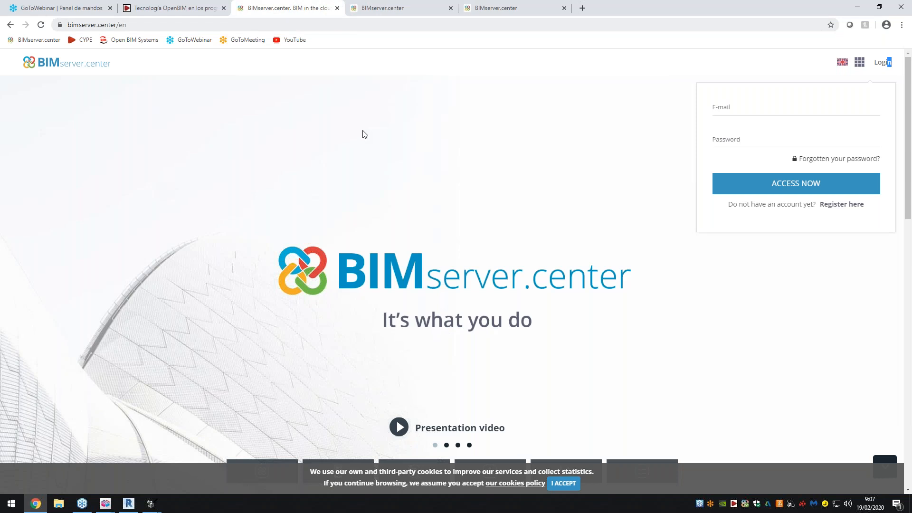
- Accept the site's cookies and open the BIMserver.center application Store
left_click(564, 483)
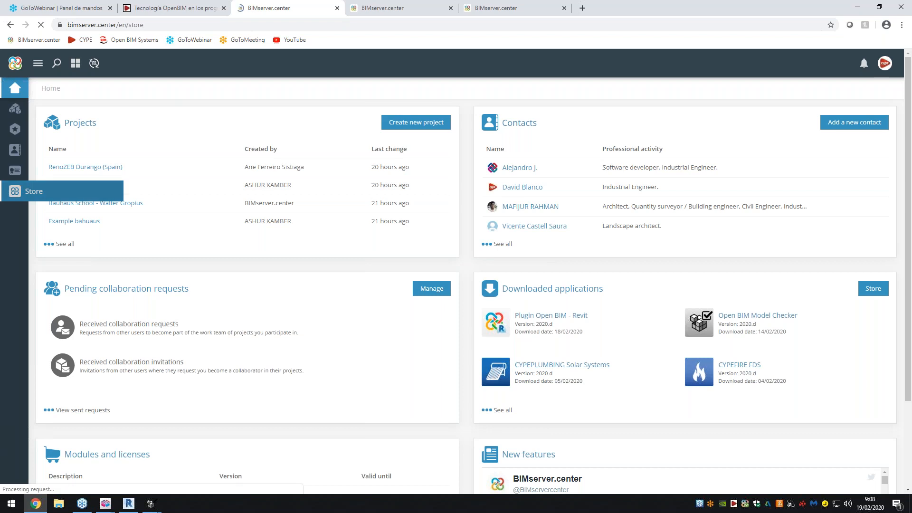
left_click(15, 190)
left_click(389, 5)
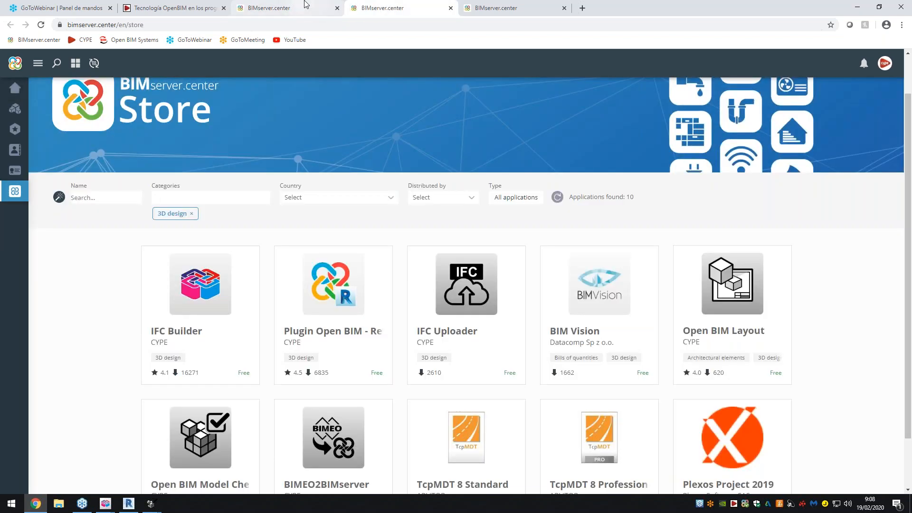
- Review the applications in the Store's 3D design category
left_click(316, 6)
left_click(364, 7)
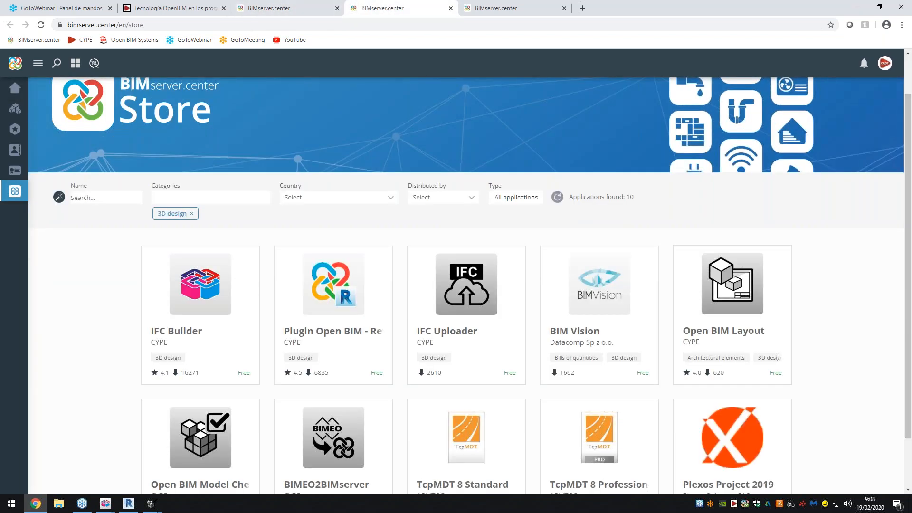
scroll(115, 298, "down", 1)
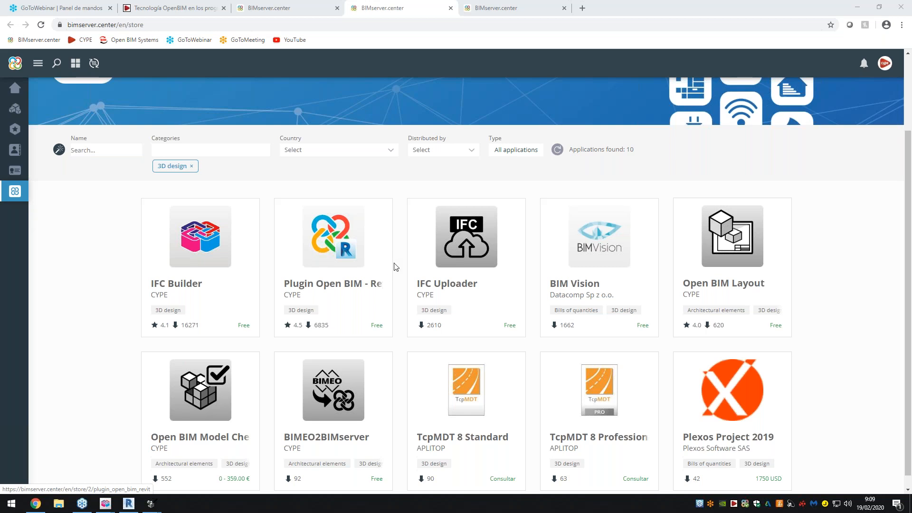
scroll(333, 309, "down", 1)
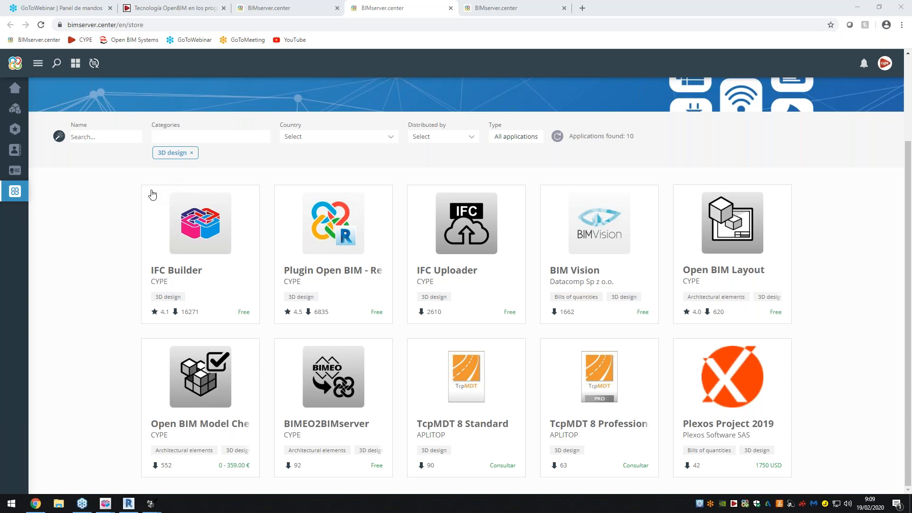
- Browse the active projects and open the Bauhaus School - Walter Gropius project
left_click(504, 4)
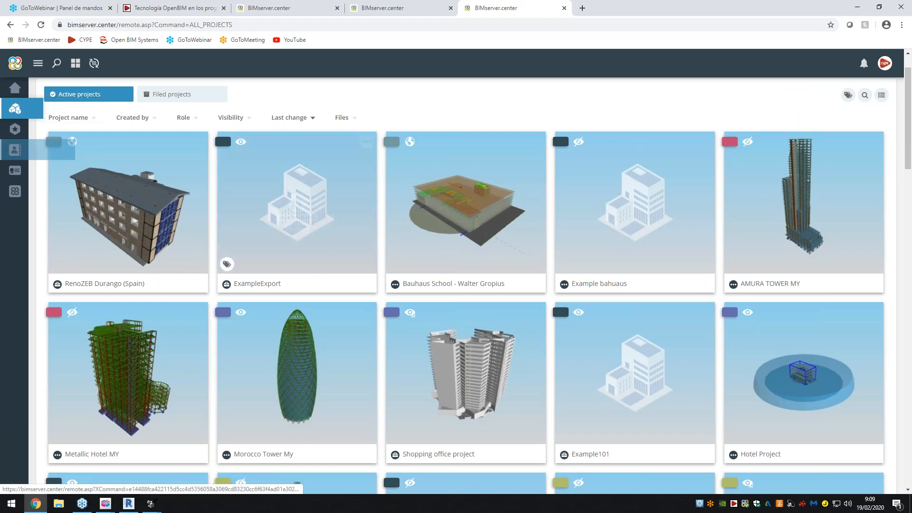
scroll(465, 212, "down", 7)
scroll(466, 213, "down", 8)
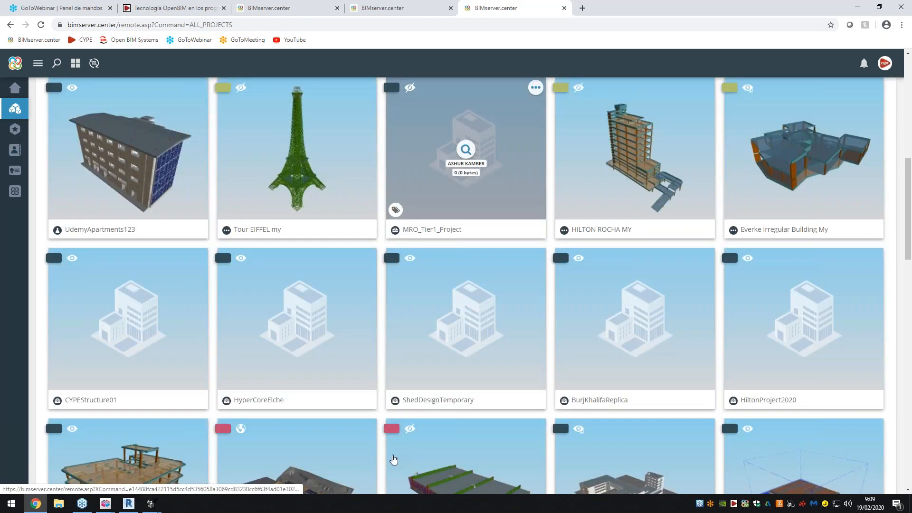
scroll(465, 212, "down", 7)
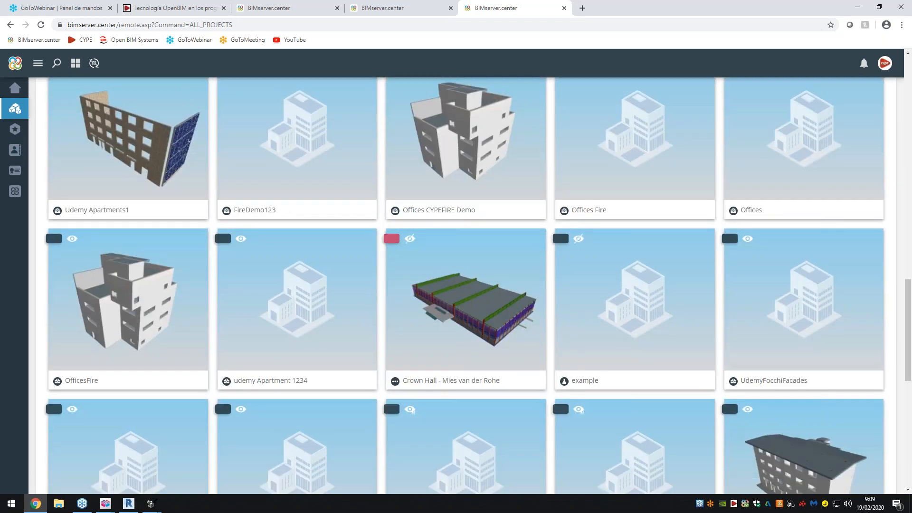
scroll(466, 212, "up", 18)
scroll(432, 242, "up", 5)
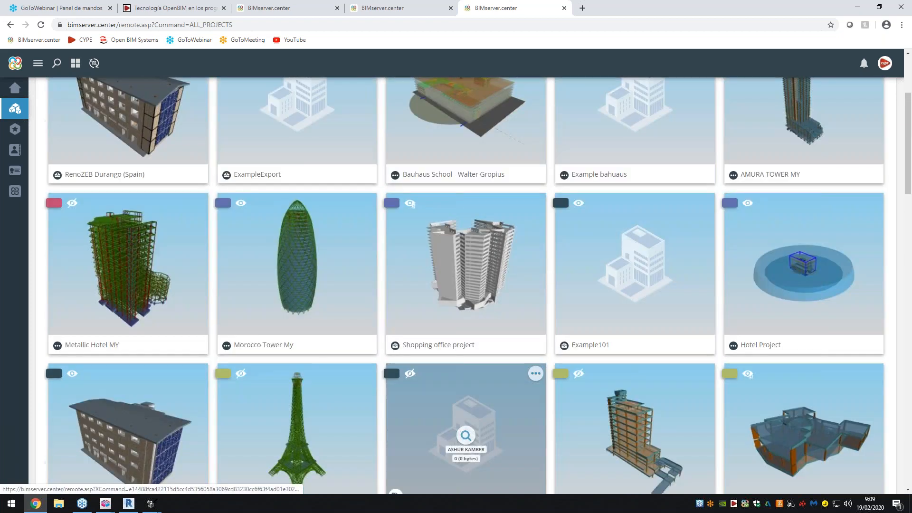
left_click(432, 243)
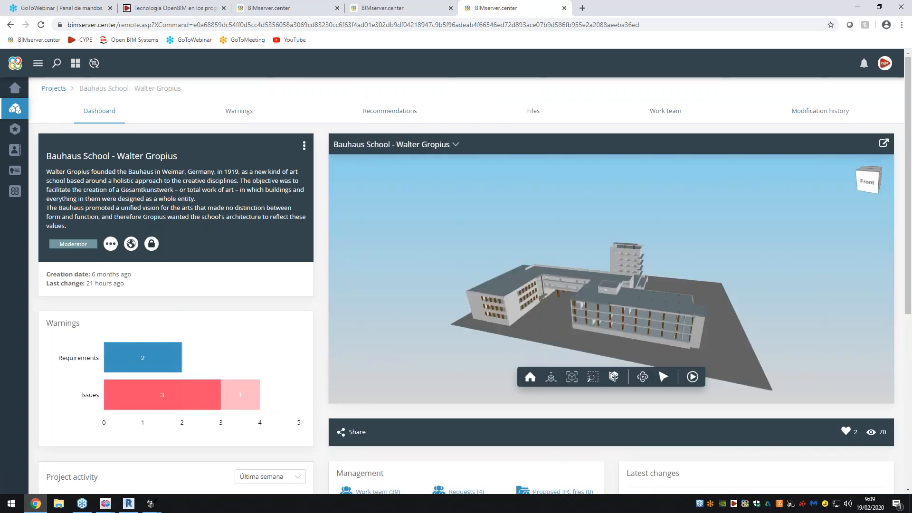
- View the Open BIM workflow diagram and return to the Bauhaus School project dashboard
key("ctrl+2")
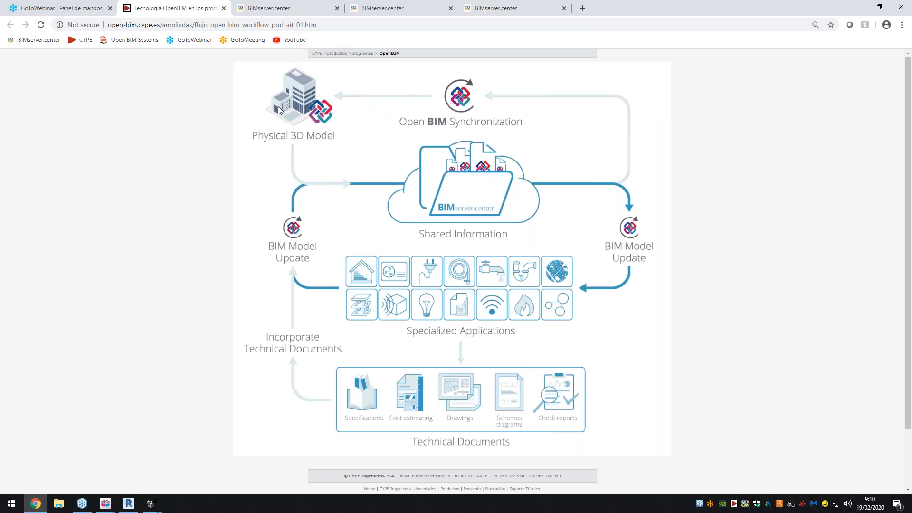
left_click(312, 7)
left_click(511, 8)
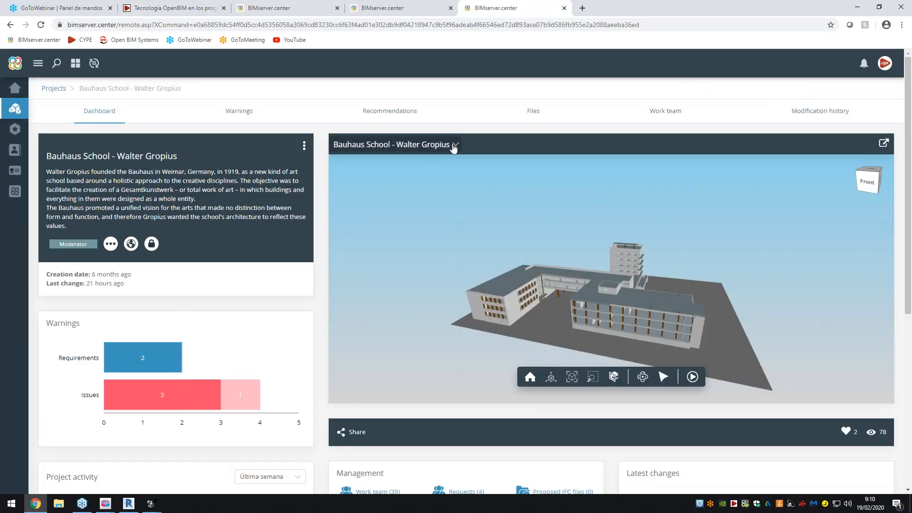
- Make the Architectural model transparent in the project's 3D viewer
left_click(436, 146)
scroll(418, 202, "down", 3)
scroll(419, 205, "up", 2)
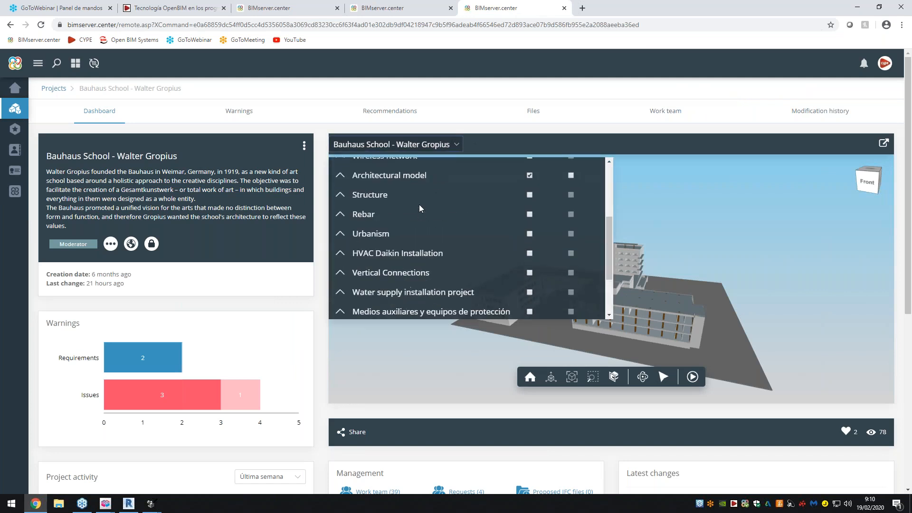
left_click(529, 238)
scroll(520, 245, "up", 2)
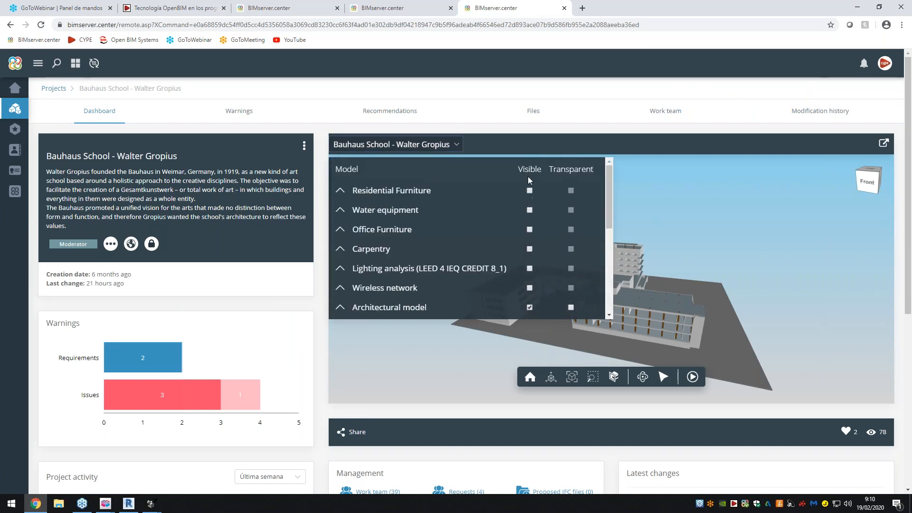
scroll(528, 190, "down", 2)
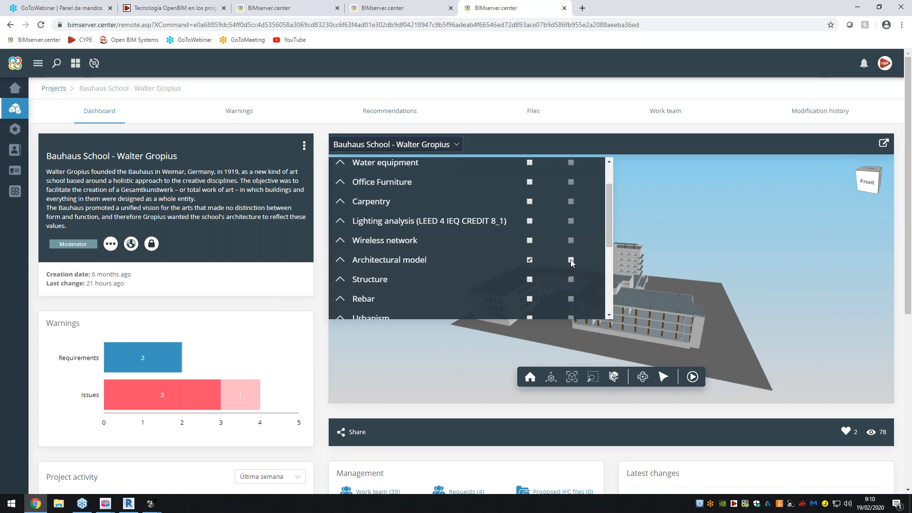
left_click(571, 260)
- Look through the project's models and make the Structure model visible in the 3D viewer
scroll(478, 249, "up", 2)
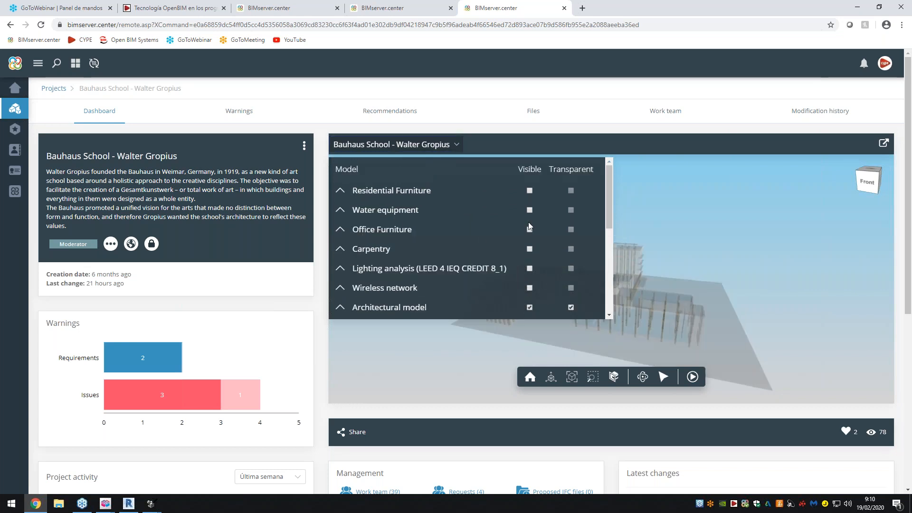
left_click_drag(608, 190, 609, 194)
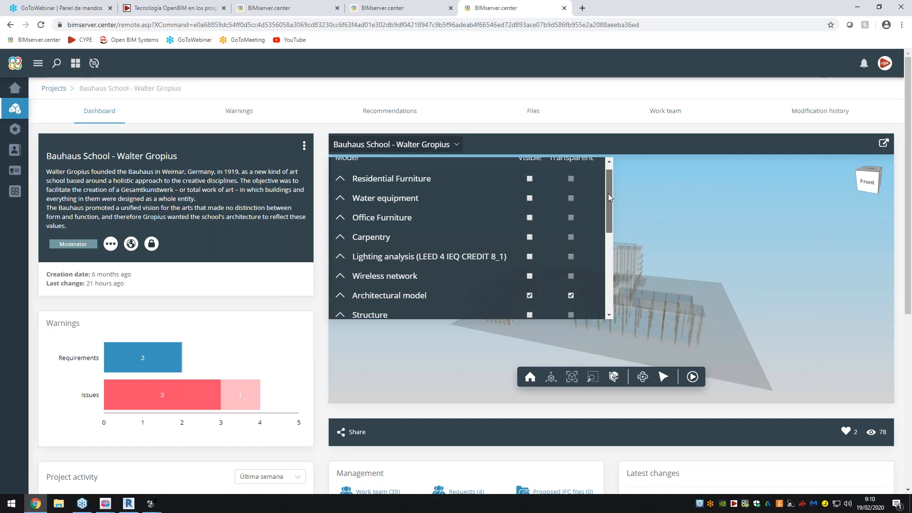
left_click_drag(608, 193, 608, 257)
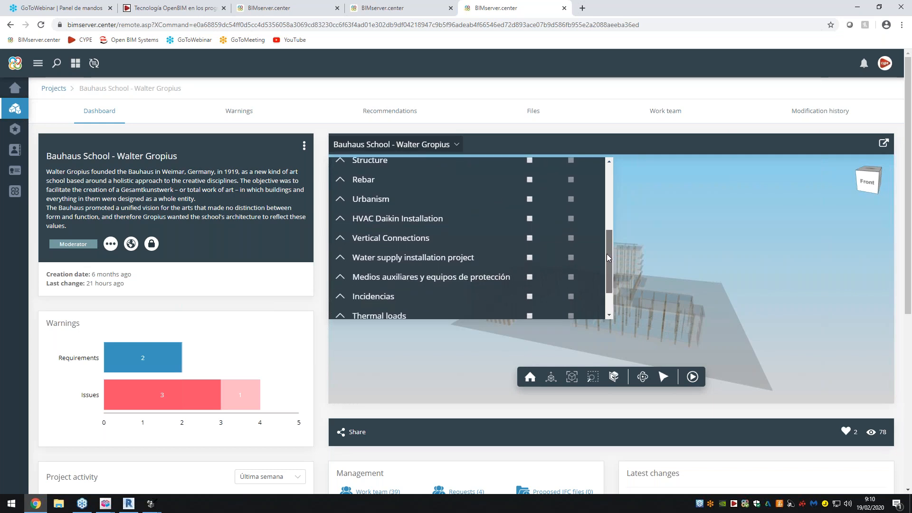
left_click_drag(606, 254, 608, 208)
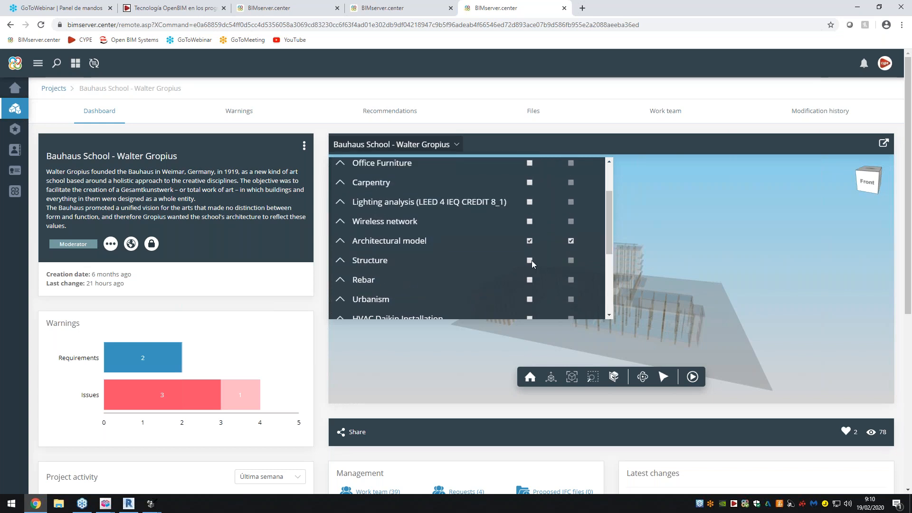
left_click(530, 260)
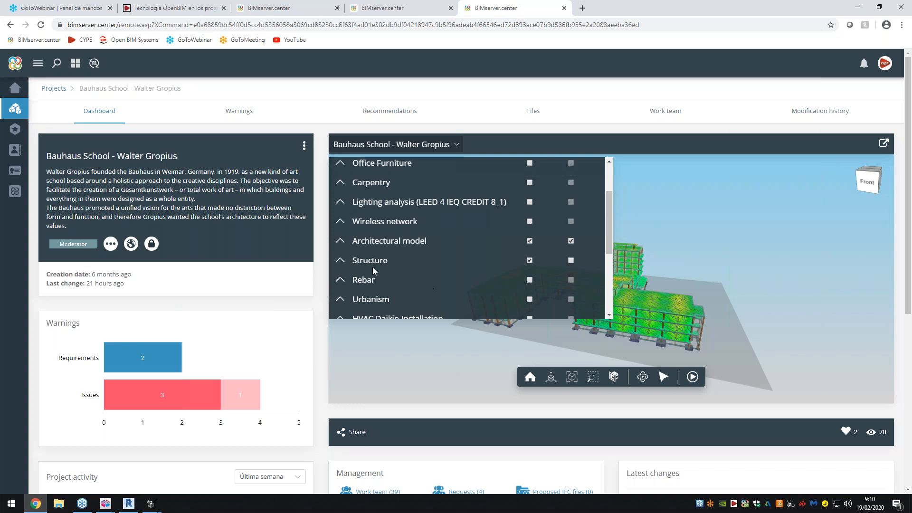
- Hide the Structure submodels Modelo analítico, Deformada Cargas muertas, Deformada Peso propio and Deformada Sobrecarga de uso, keeping only the plain Structure submodel visible
left_click(340, 260)
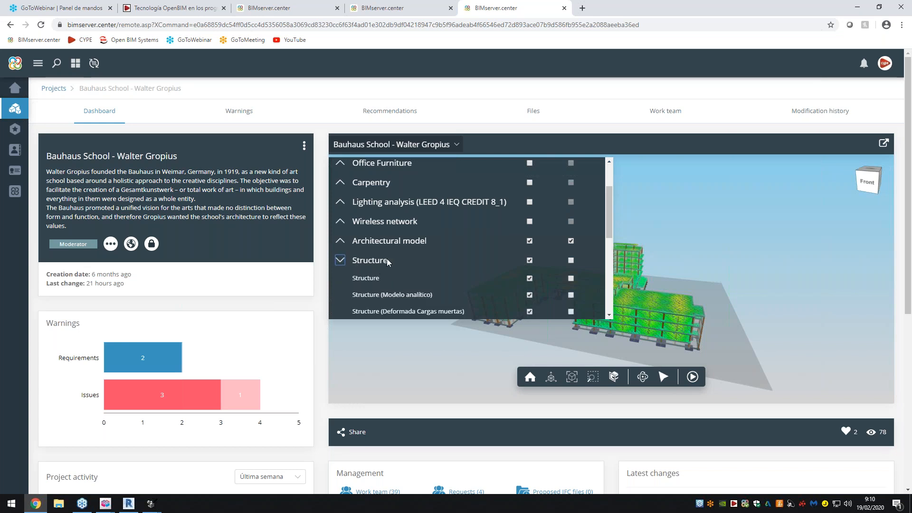
scroll(387, 259, "down", 1)
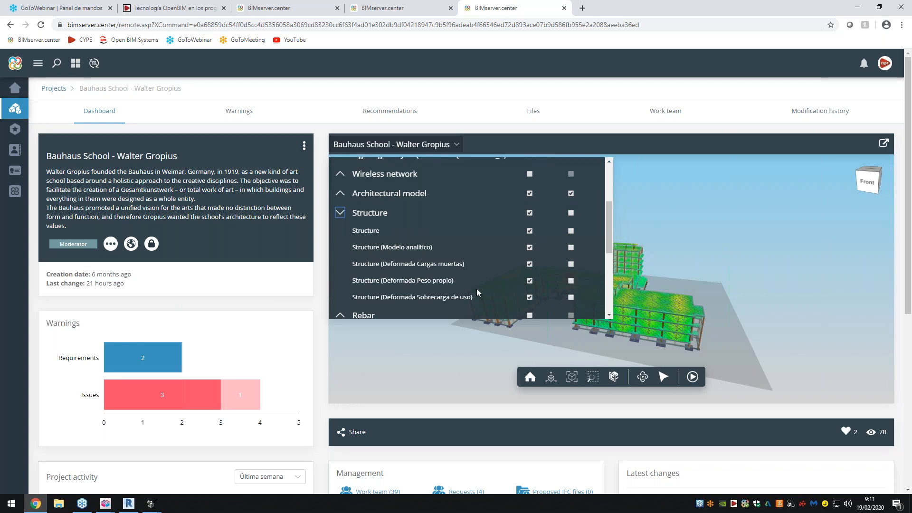
left_click(530, 281)
left_click(530, 281)
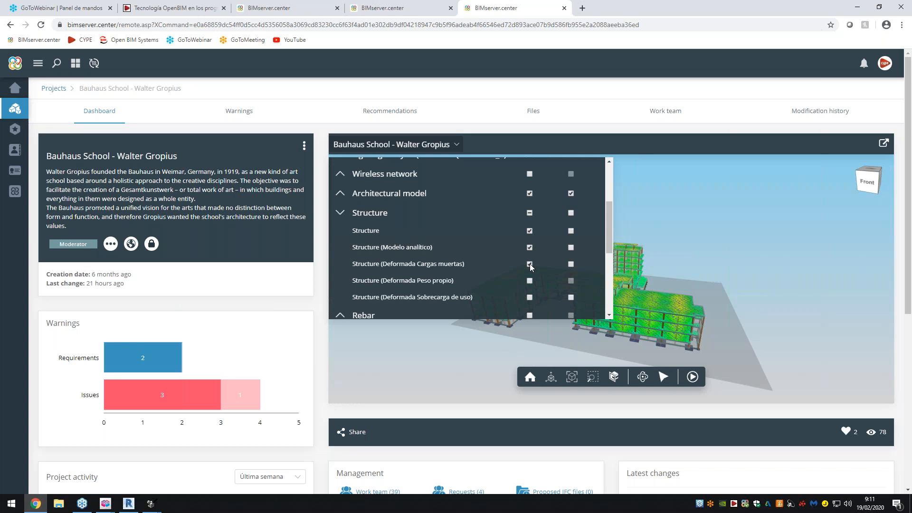
left_click(529, 264)
left_click(530, 248)
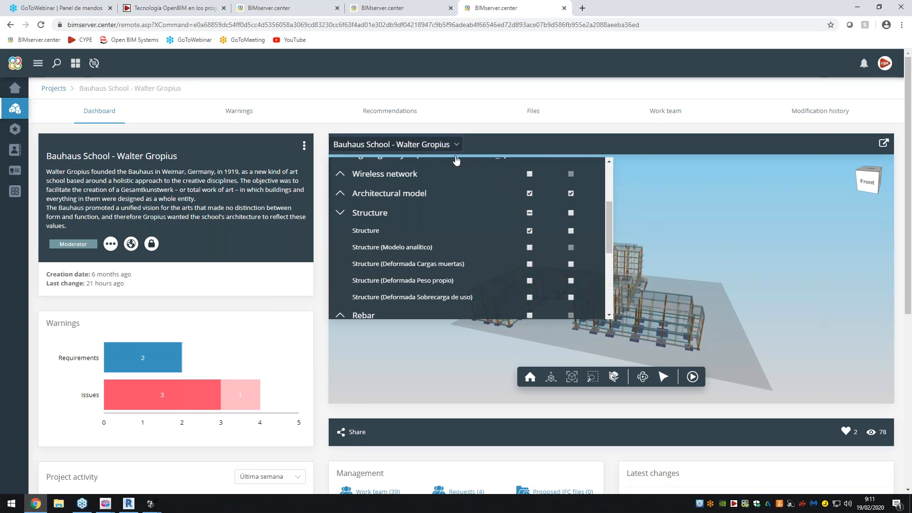
left_click(428, 147)
- Inspect the structural frame up close in the 3D viewer and the requirements and issues in the Warnings chart
left_click_drag(579, 303, 371, 253)
scroll(593, 307, "up", 3)
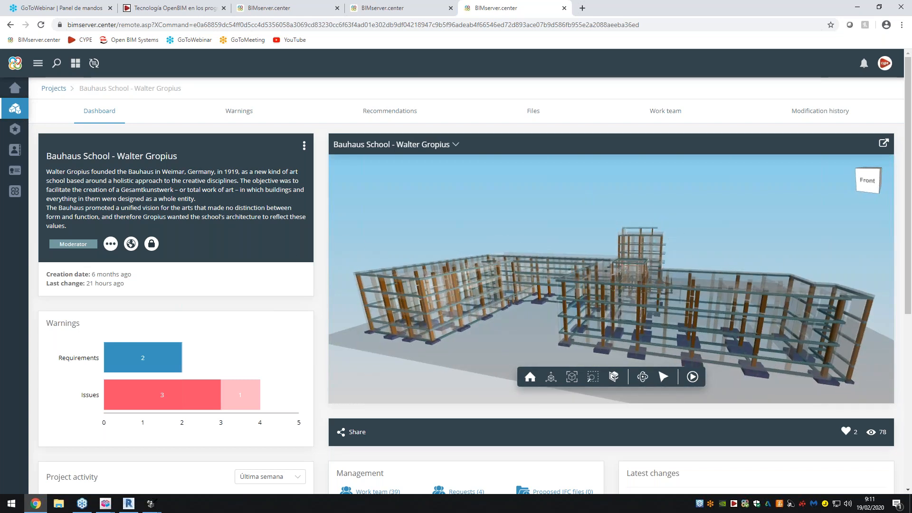
scroll(162, 314, "down", 1)
scroll(162, 313, "down", 1)
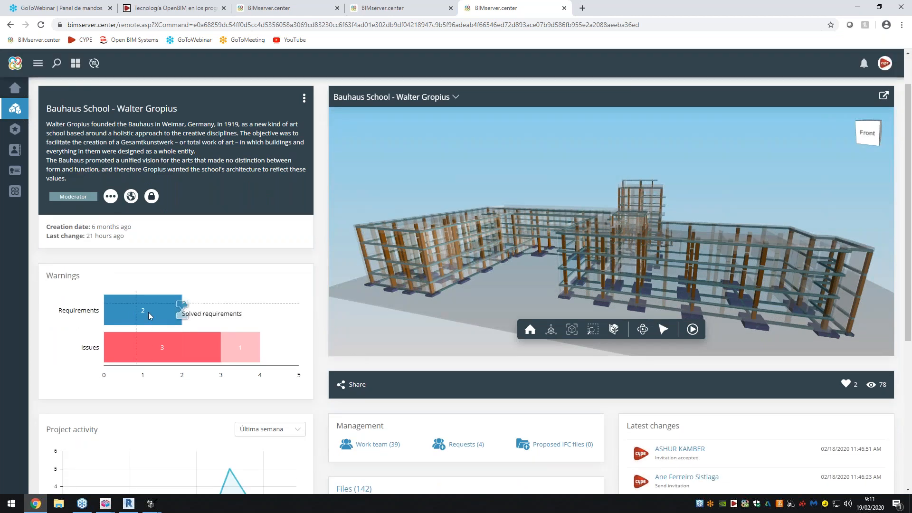
mouse_move(147, 309)
mouse_move(155, 346)
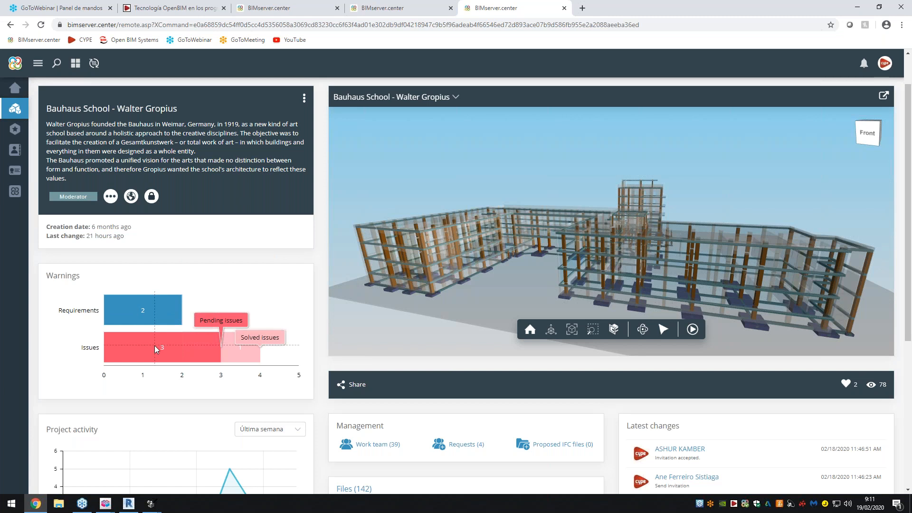
- Collapse the Structure group in the viewer's model list and close the list
left_click(457, 99)
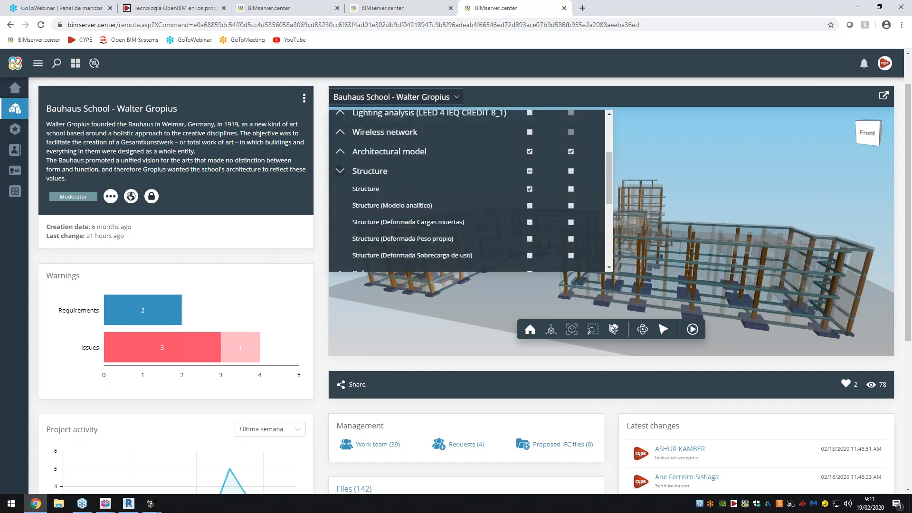
left_click(340, 171)
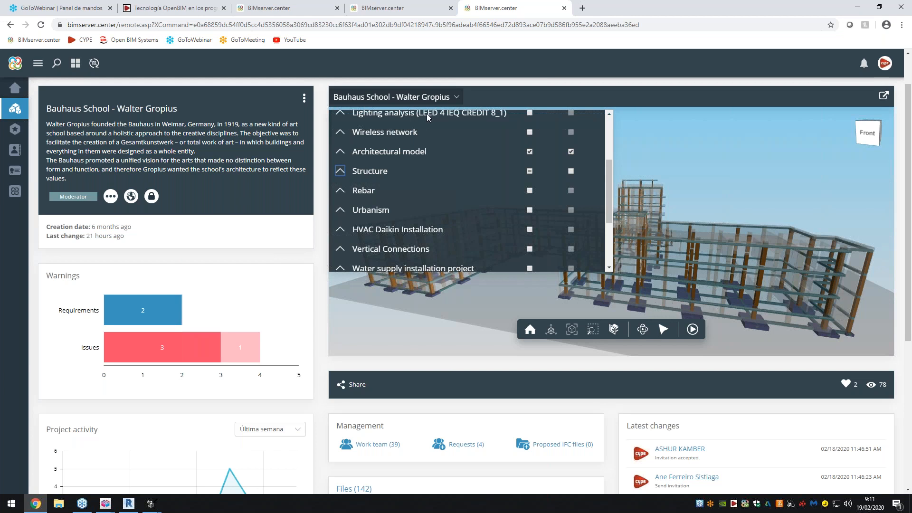
left_click(442, 100)
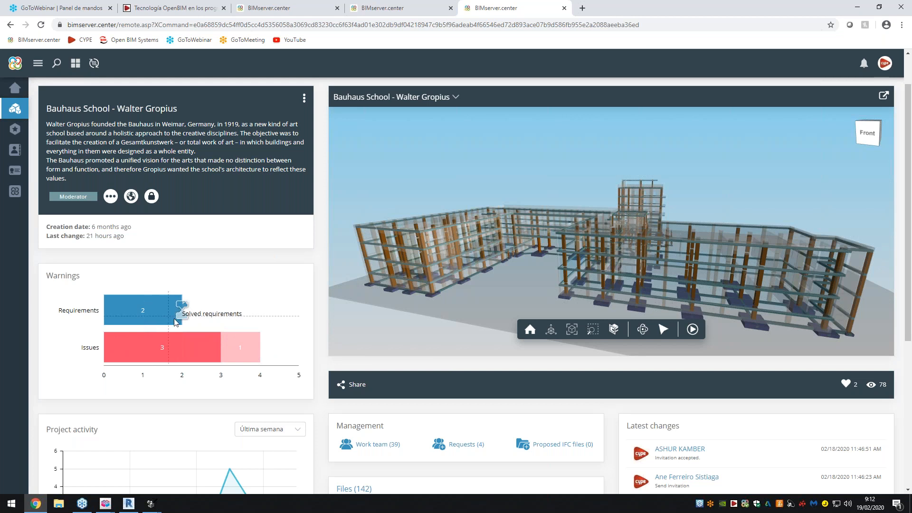
- Review the dashboard's management and file summaries and set the Project activity chart's period to Últimos 2 meses
scroll(184, 327, "down", 1)
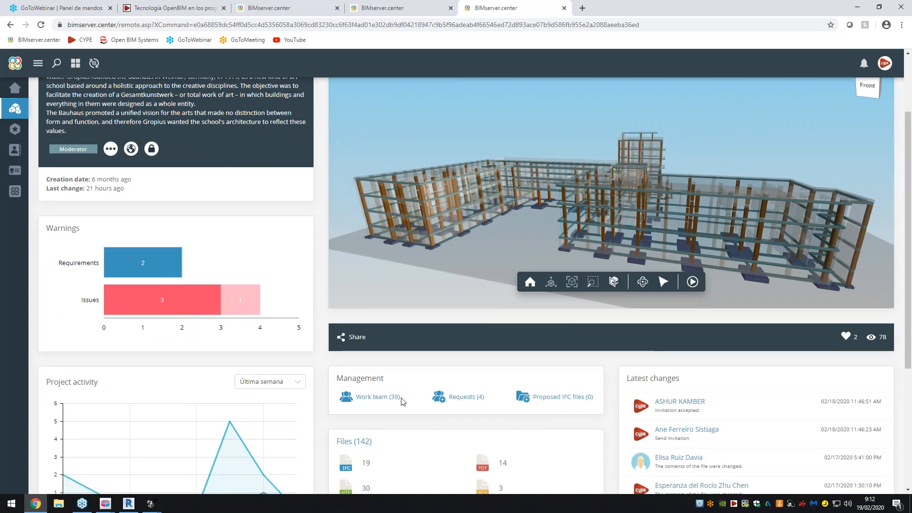
scroll(357, 418, "down", 1)
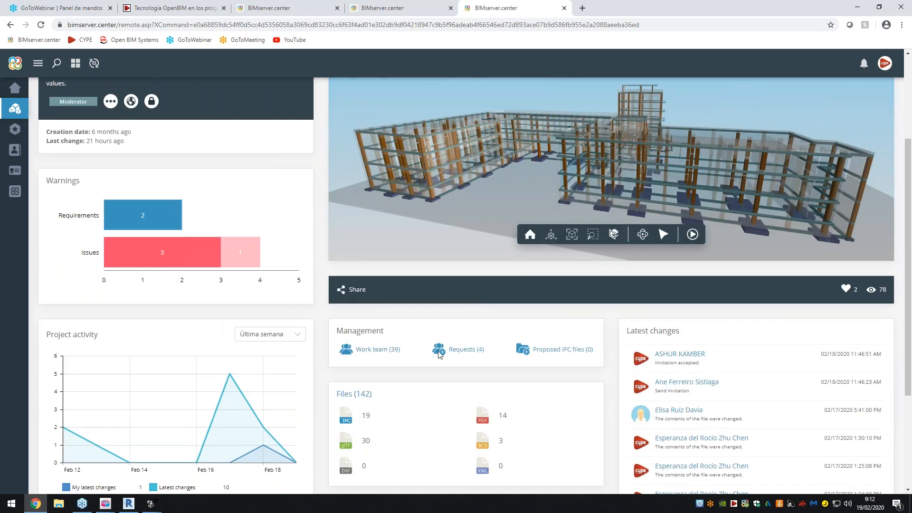
scroll(541, 364, "down", 1)
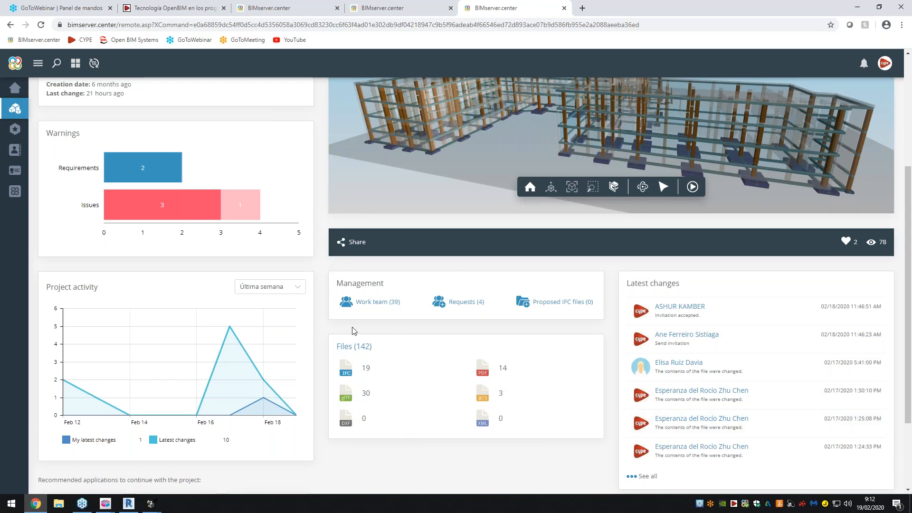
left_click(268, 290)
left_click(291, 331)
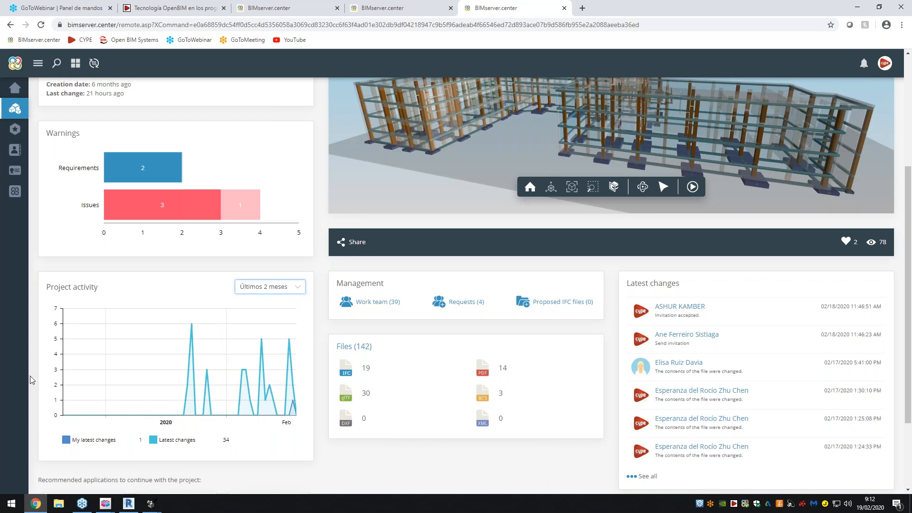
scroll(30, 376, "up", 4)
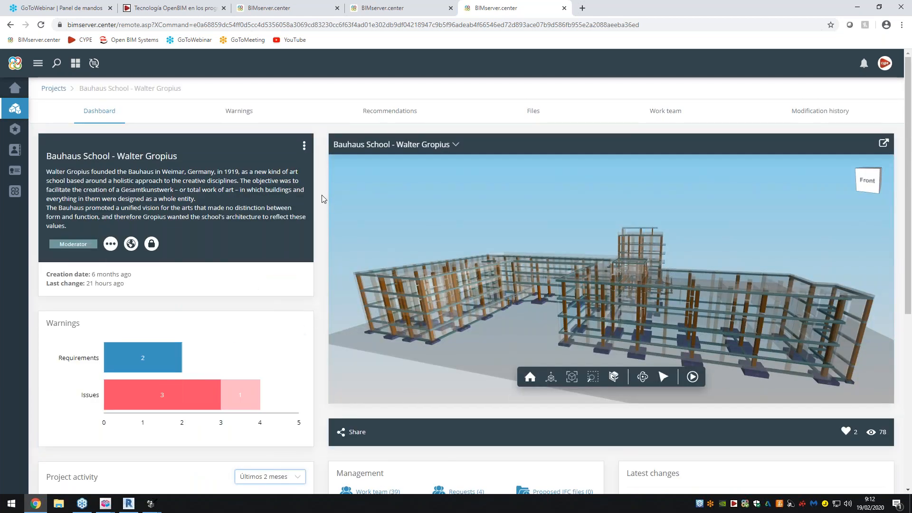
- Review the viewer's full list of discipline models, from Residential Furniture to Lighting analysis, and compare it with the Open BIM workflow diagram
left_click(440, 146)
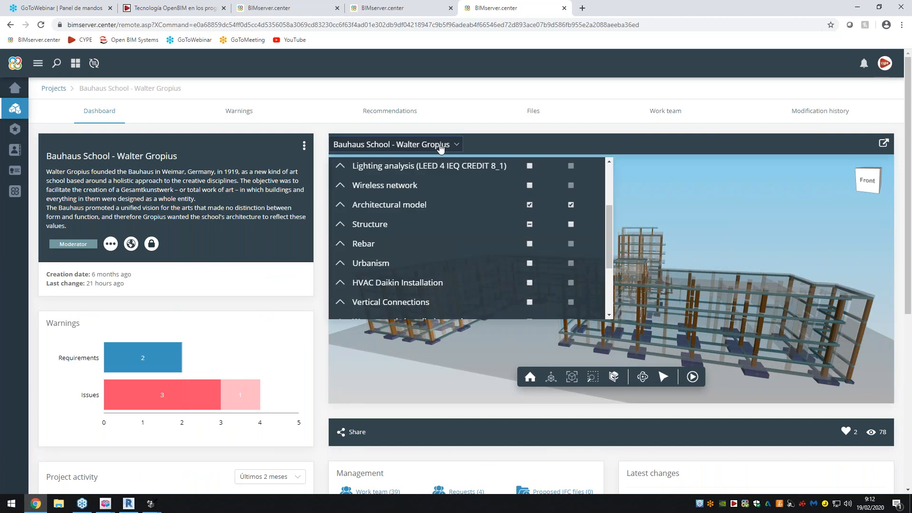
scroll(437, 223, "up", 1)
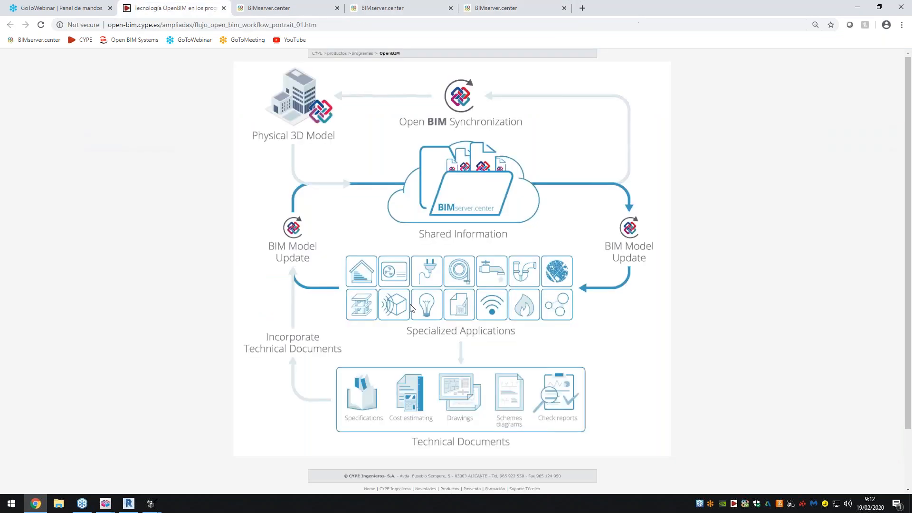
left_click(171, 9)
left_click(542, 9)
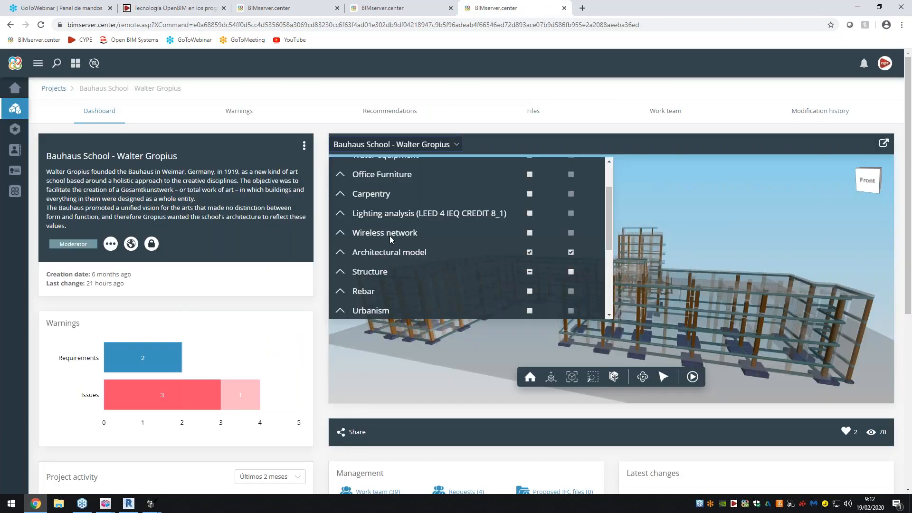
scroll(401, 237, "up", 2)
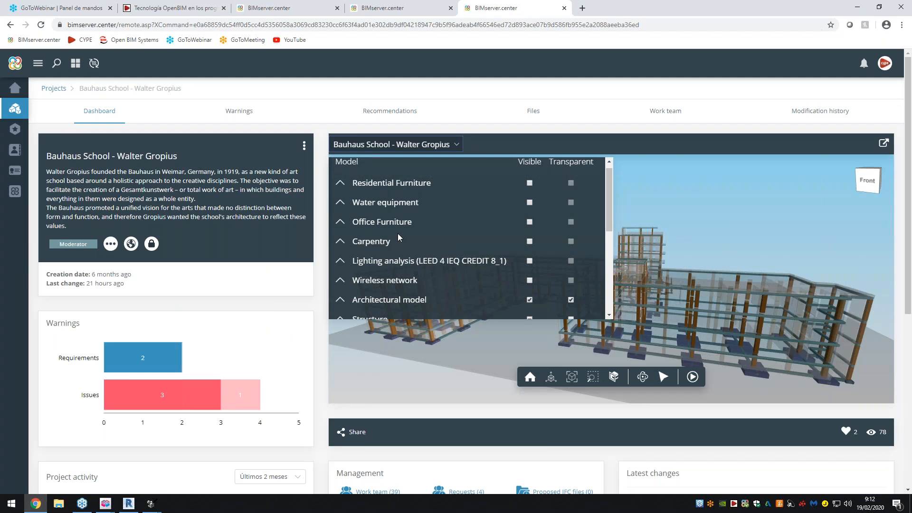
scroll(397, 233, "down", 1)
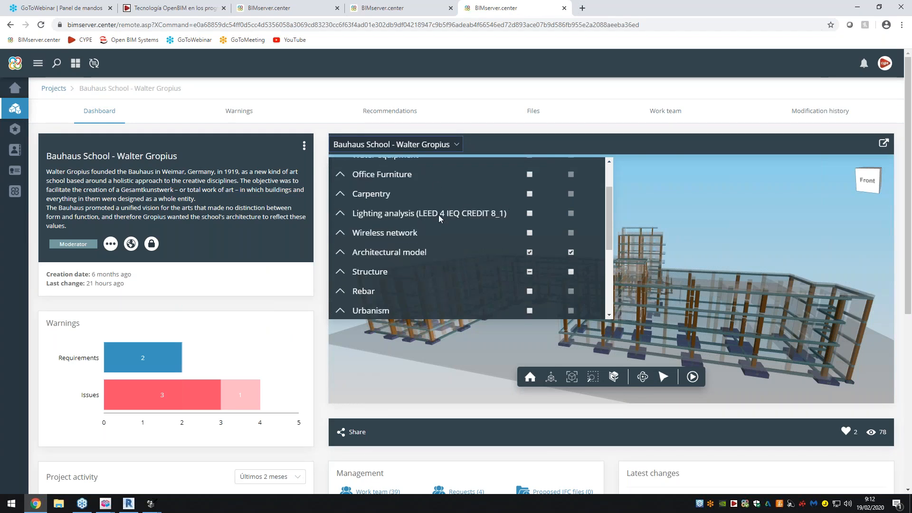
scroll(438, 218, "down", 1)
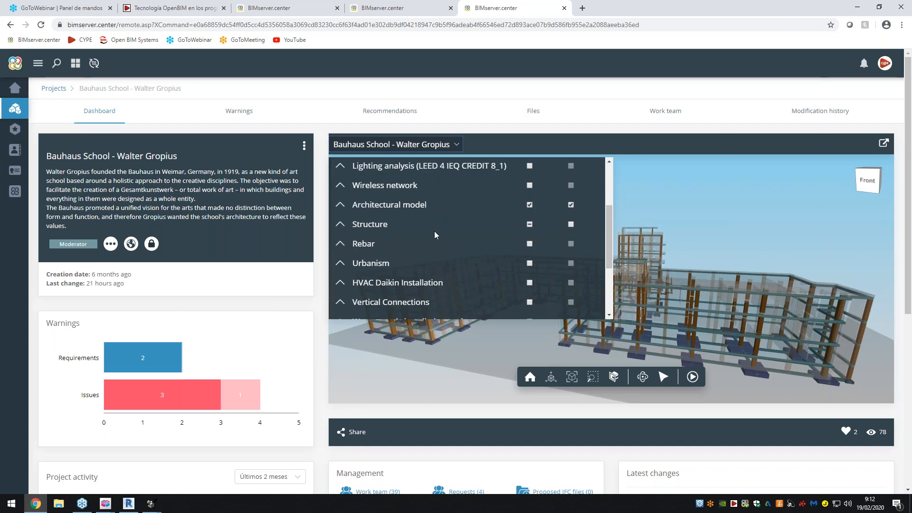
scroll(422, 245, "down", 2)
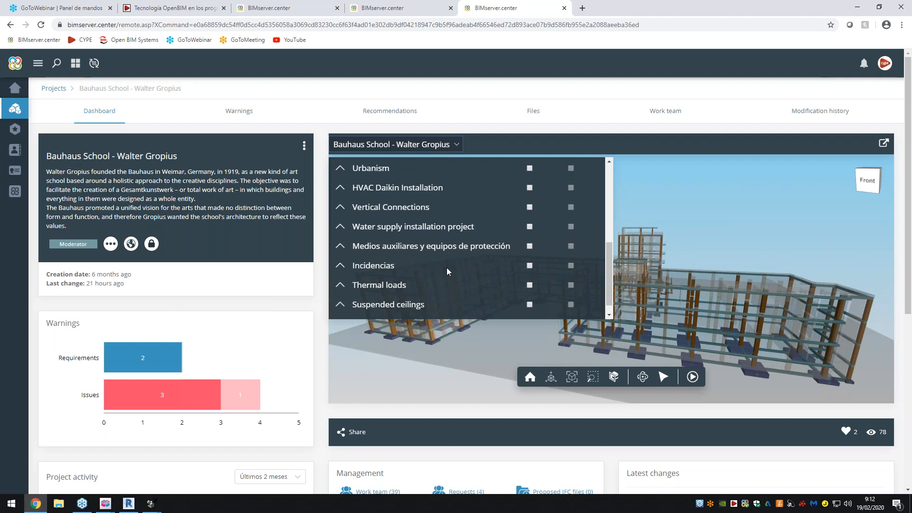
scroll(447, 267, "down", 1)
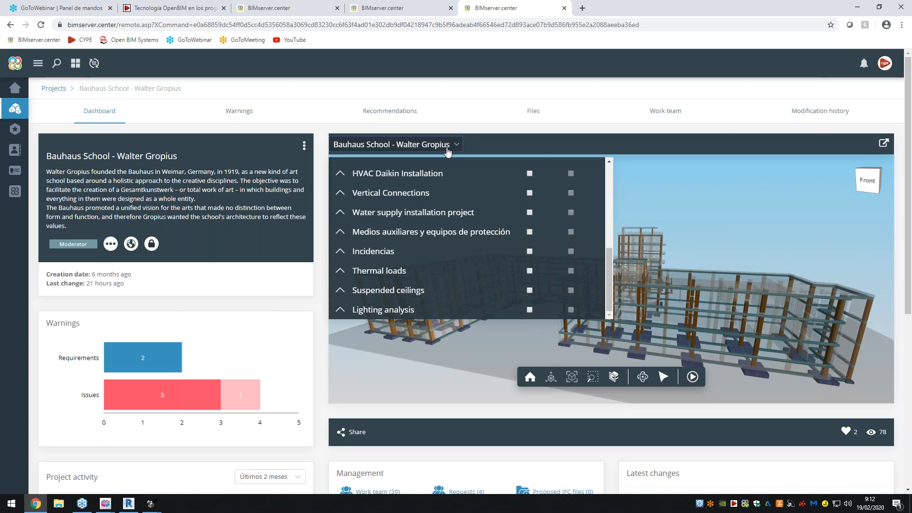
left_click(449, 147)
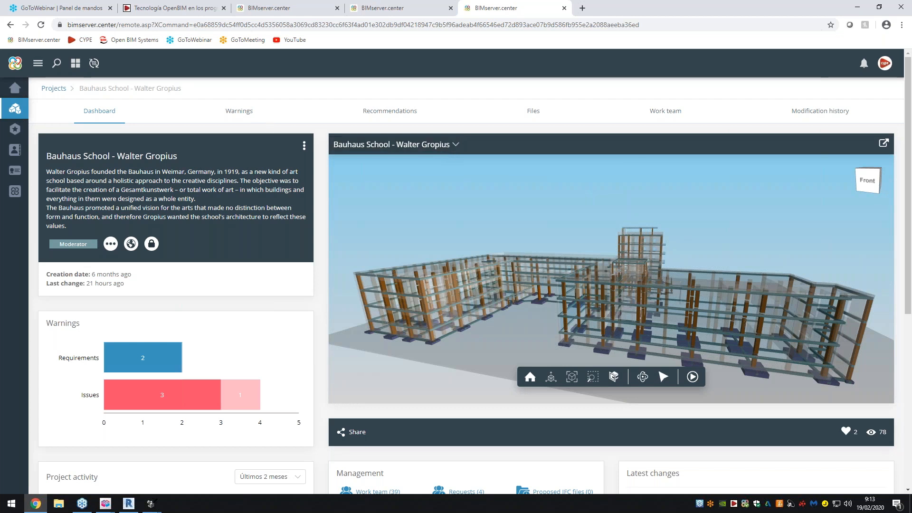
- Review the project's issues and requirements, and list the project files sorted by name
left_click(242, 113)
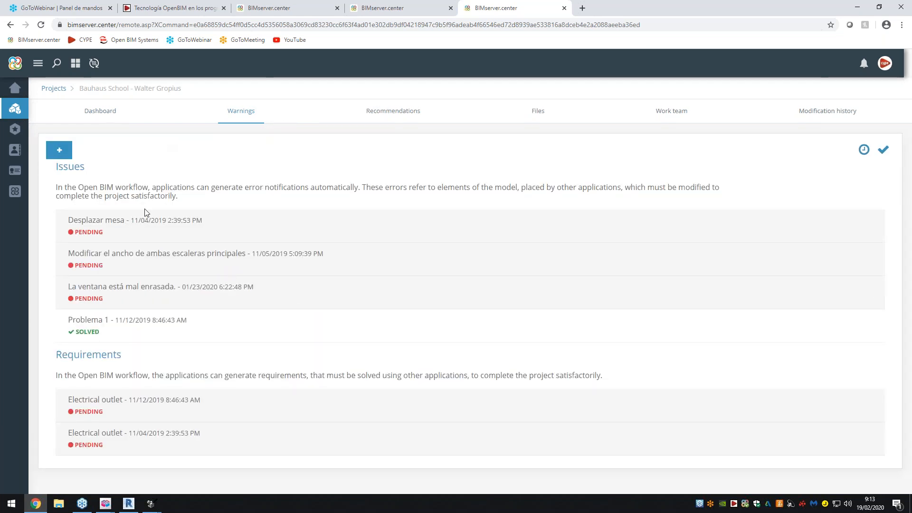
left_click(545, 116)
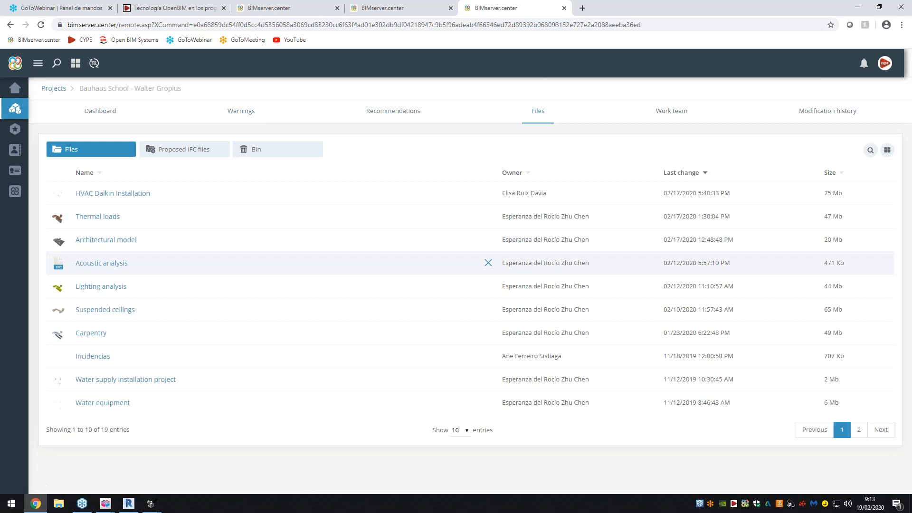
left_click(97, 174)
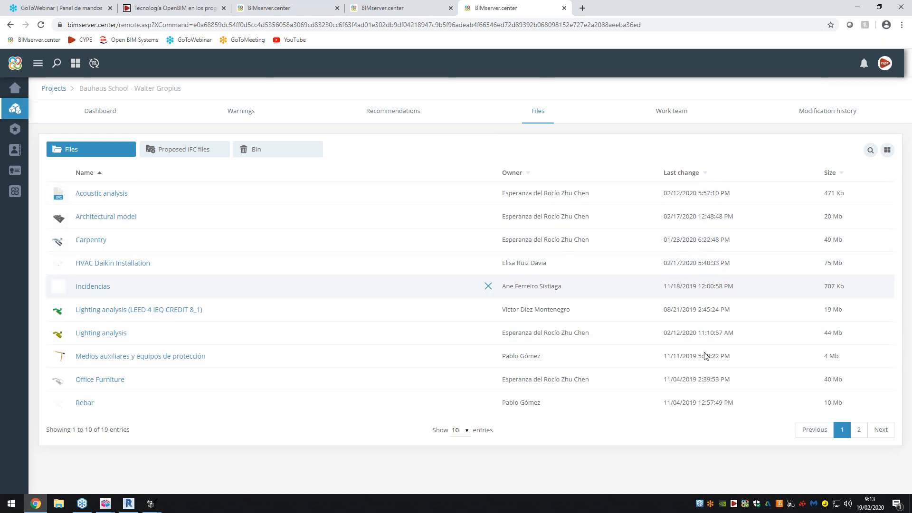
- Inspect the details and associated files of the Carpentry and Office Furniture models
left_click(104, 243)
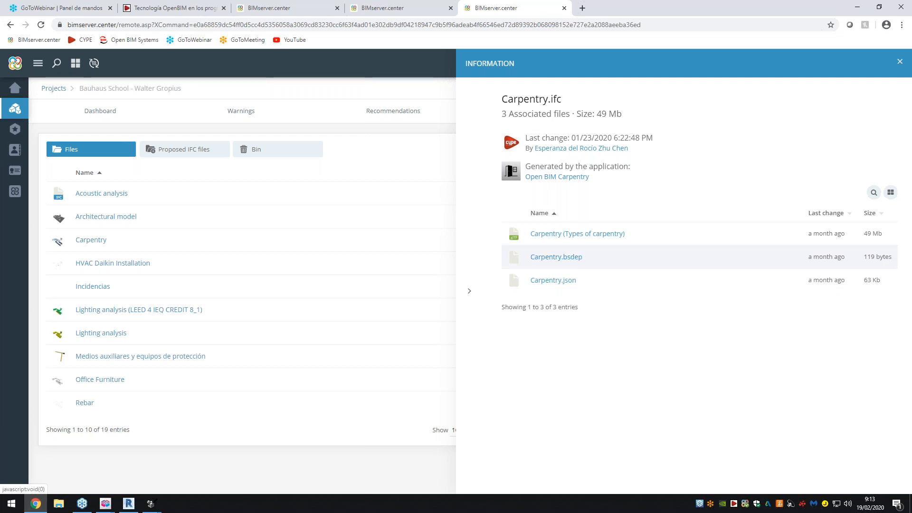
left_click(468, 291)
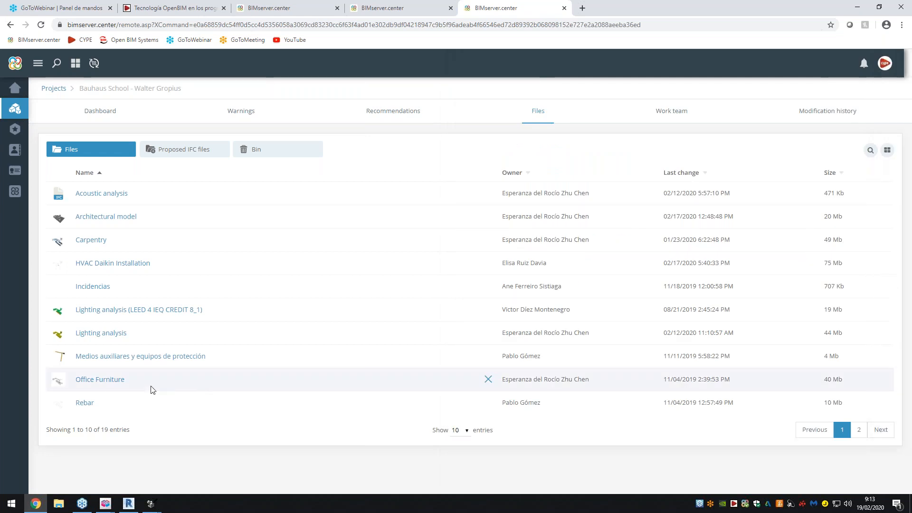
left_click(114, 380)
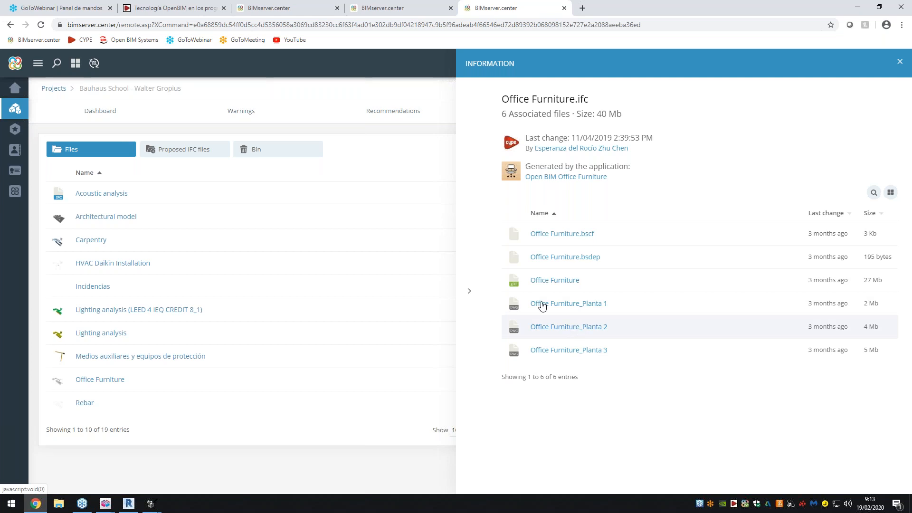
left_click(469, 294)
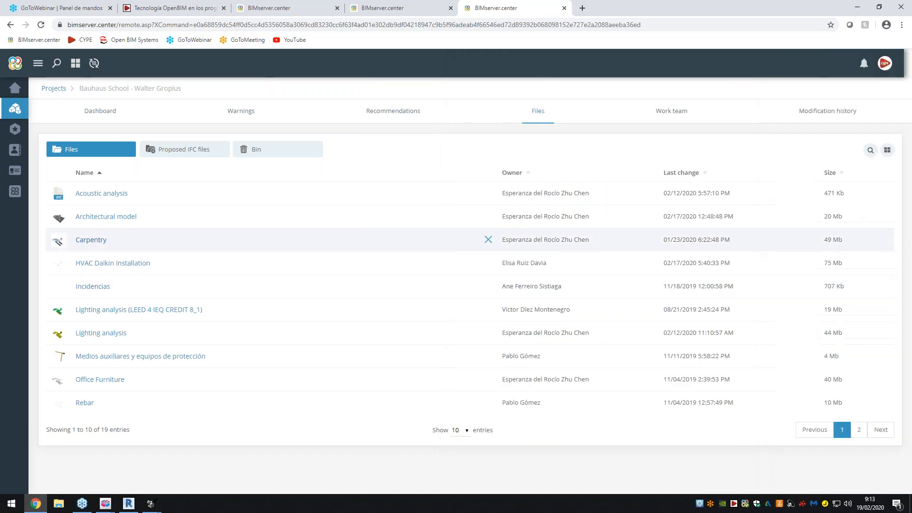
- Inspect both pages of the Architectural model's associated files and check the file list's entries-per-page options
left_click(120, 215)
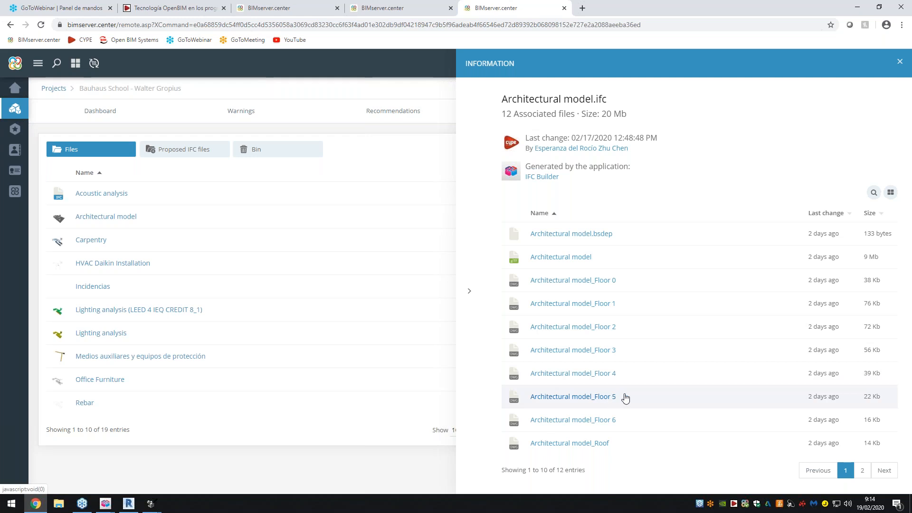
left_click(859, 472)
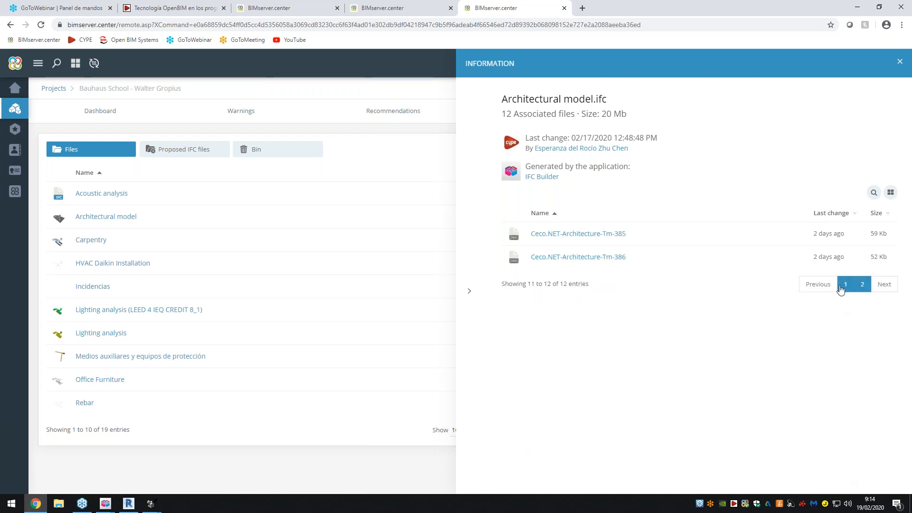
left_click(845, 284)
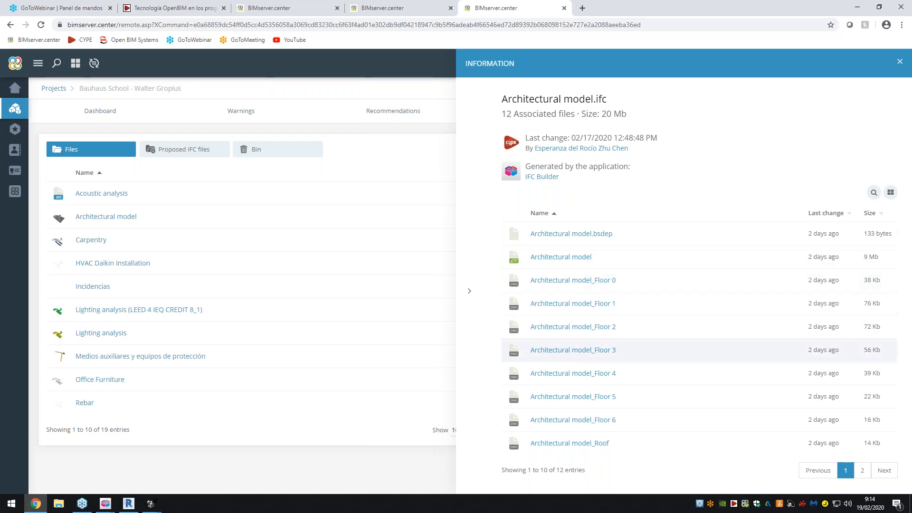
left_click(468, 295)
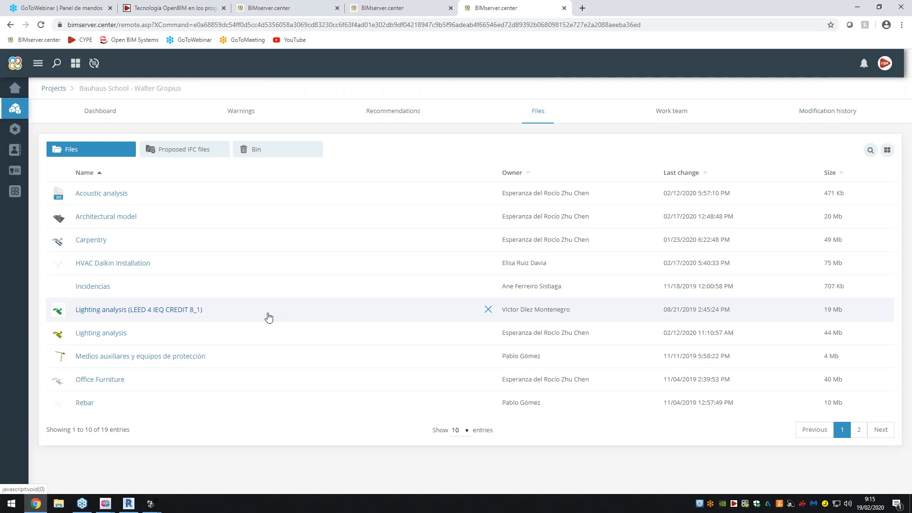
left_click(466, 432)
left_click(467, 431)
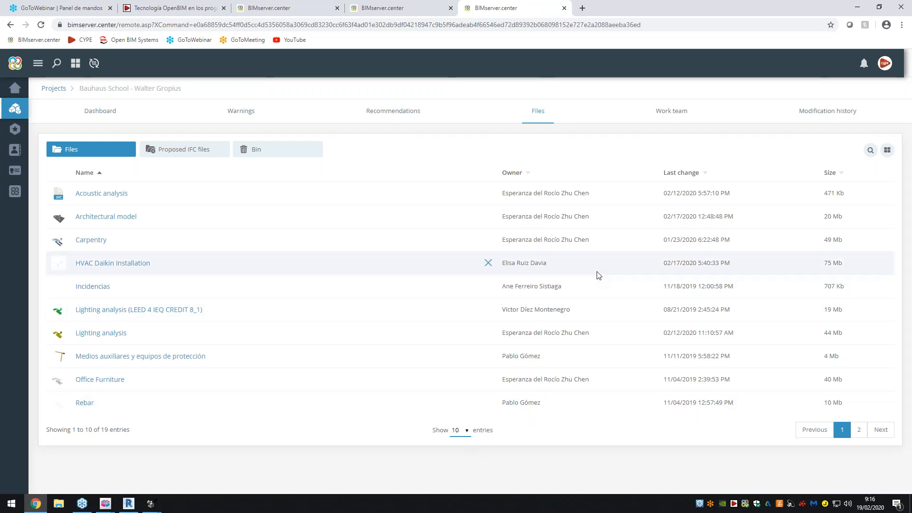
- Revisit the Open BIM workflow diagram, then switch to IFC Builder's start window and bring up BIMserver.center Sync
key("ctrl+2")
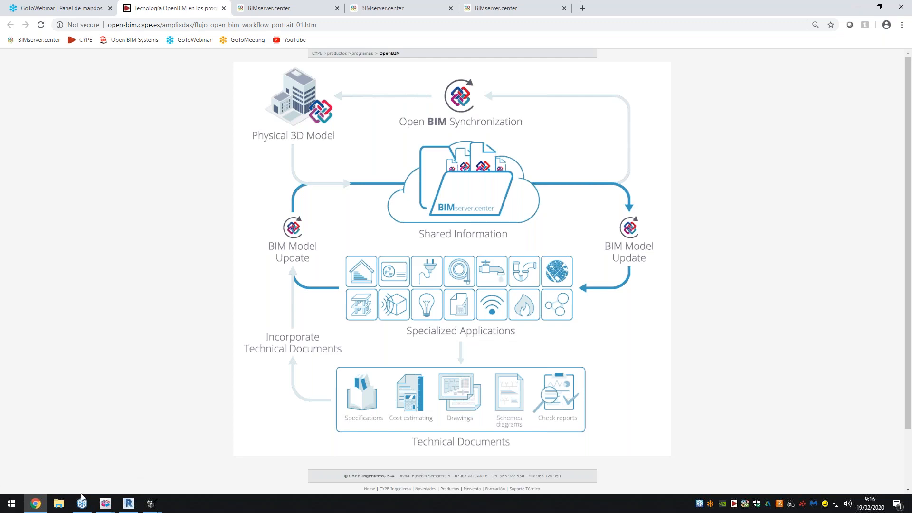
mouse_move(104, 504)
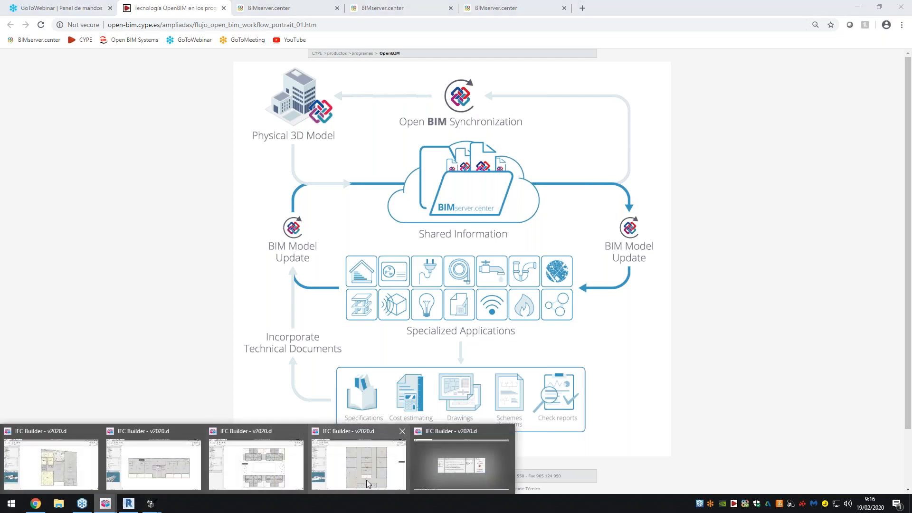
left_click(428, 461)
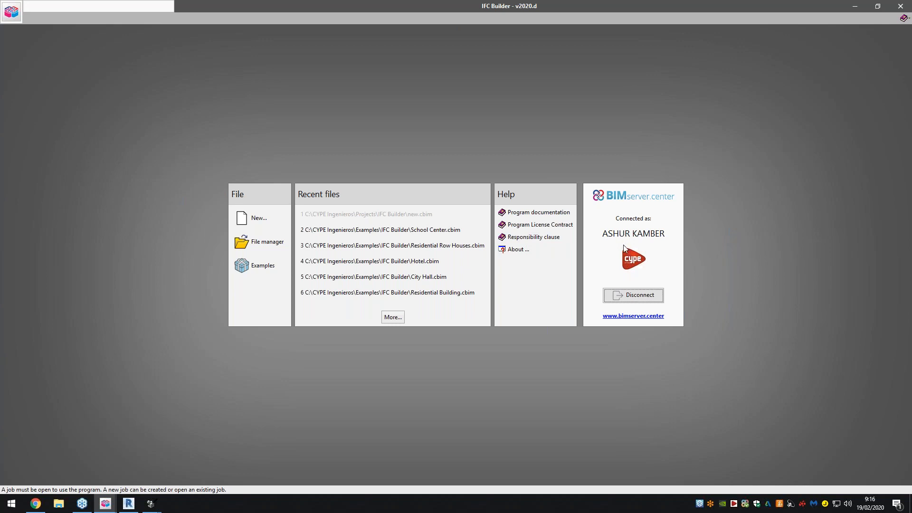
left_click(745, 505)
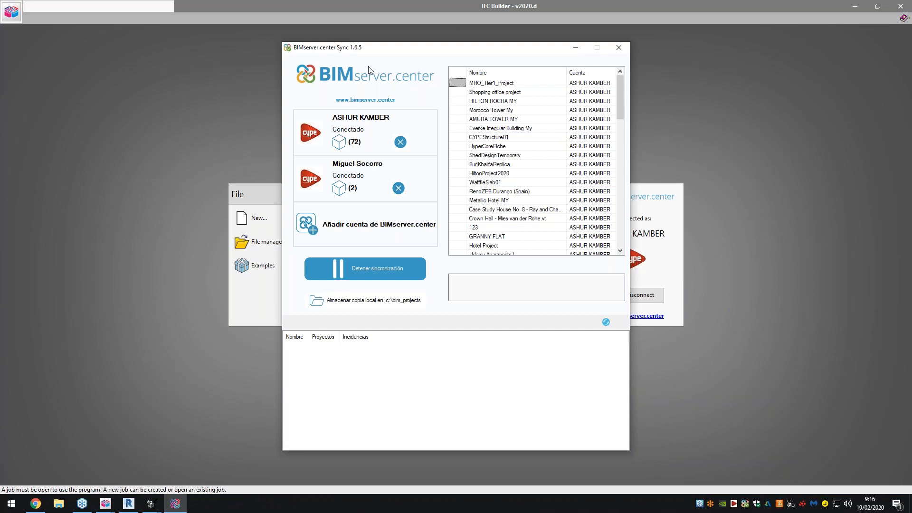
- Look at Open BIM Synchronization in the workflow diagram in Chrome and return to IFC Builder's start window
left_click(36, 503)
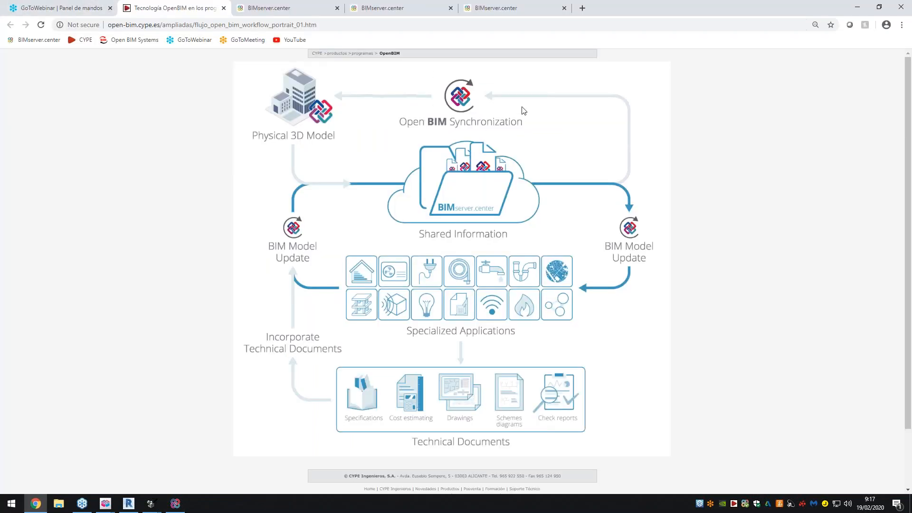
left_click(105, 504)
left_click(455, 468)
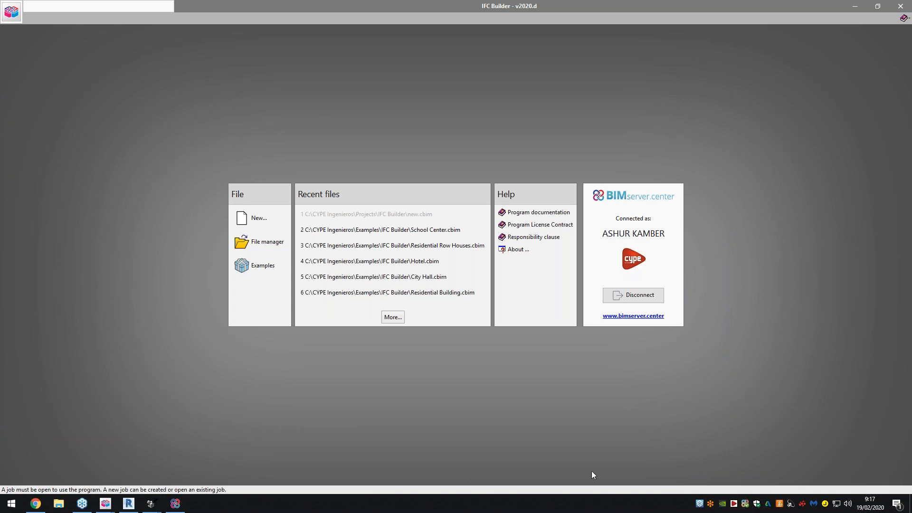
- Review the connected accounts and the full list of synchronized projects in BIMserver.center Sync, then minimize it
left_click(176, 504)
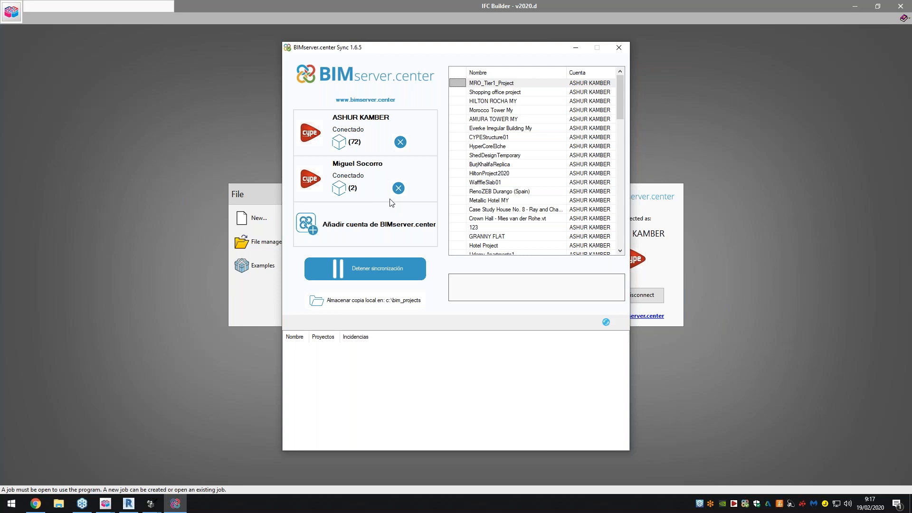
scroll(499, 138, "down", 15)
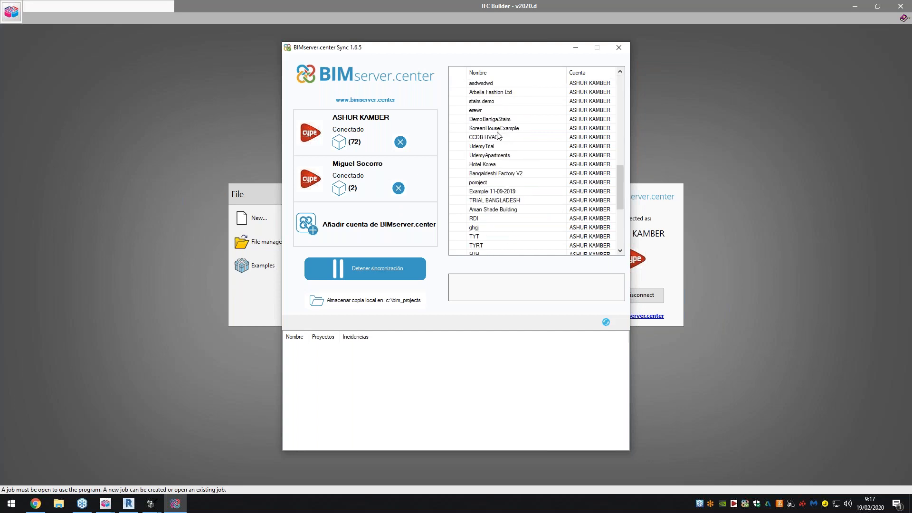
scroll(500, 144, "up", 15)
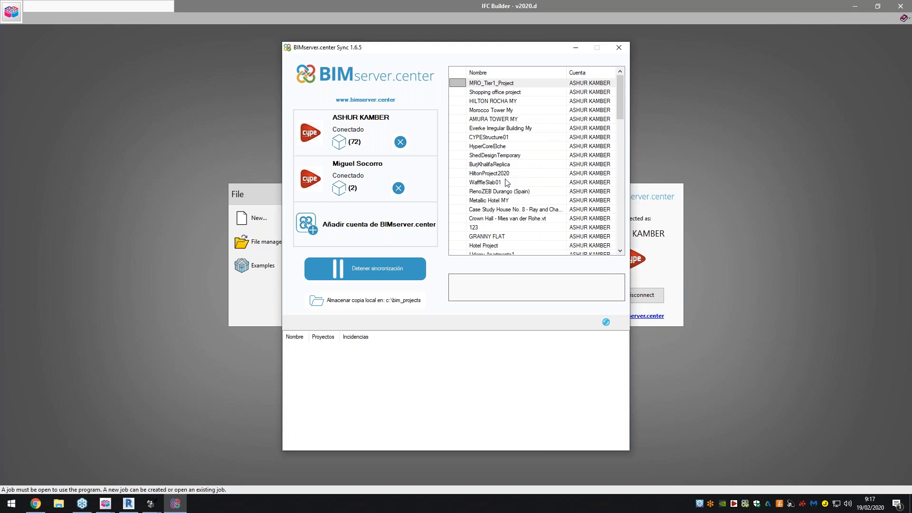
scroll(508, 181, "down", 15)
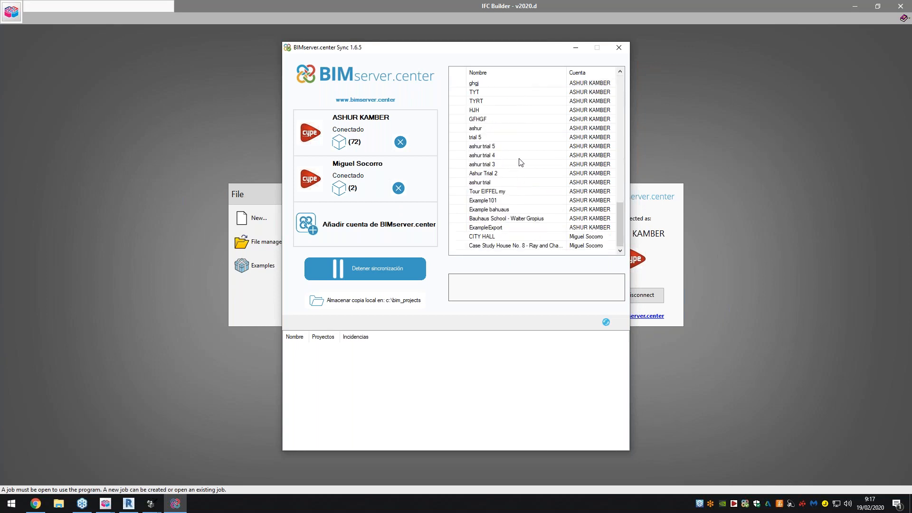
left_click(575, 50)
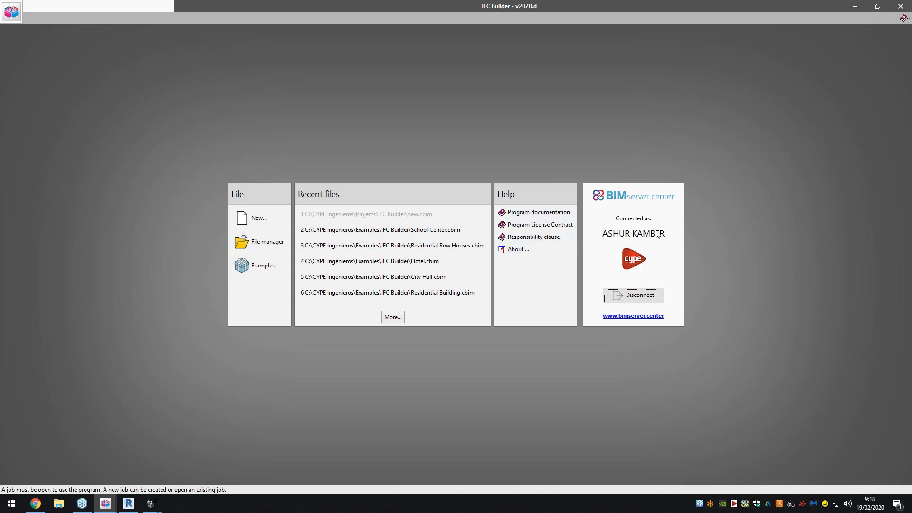
- Disconnect the BIMserver.center account and reconnect it by entering the account e-mail and password
left_click(631, 296)
left_click(633, 227)
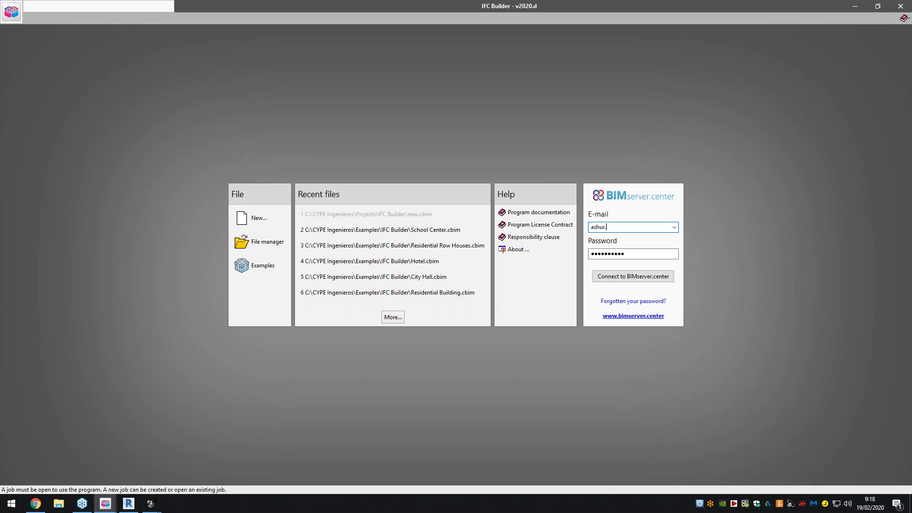
key("Tab")
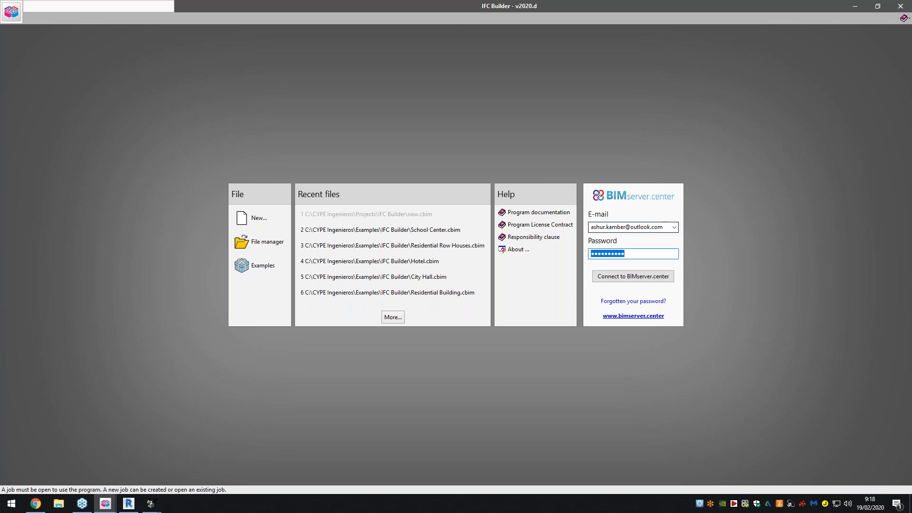
type("••••••••••")
left_click(670, 276)
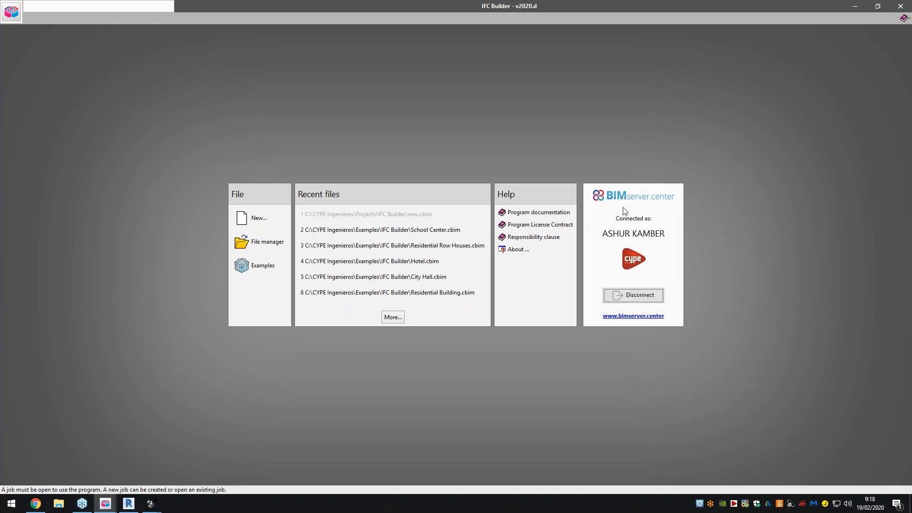
- Create a new project with file name Webinar and description 19022020, set up as an empty job
left_click(266, 217)
type("wEBINAR")
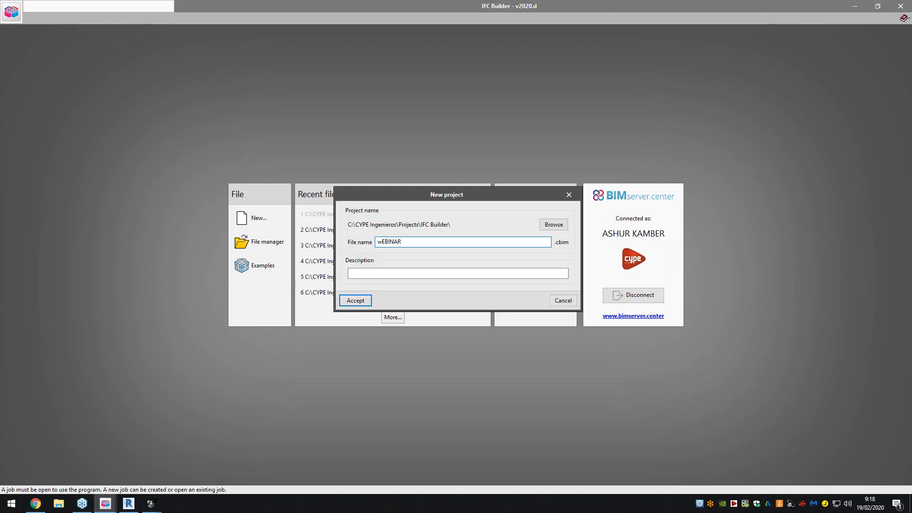
key("BackSpace")
key("BackSpace")
key("BackSpace")
key("BackSpace")
key("BackSpace")
key("BackSpace")
key("BackSpace")
type("Webina")
left_click(406, 273)
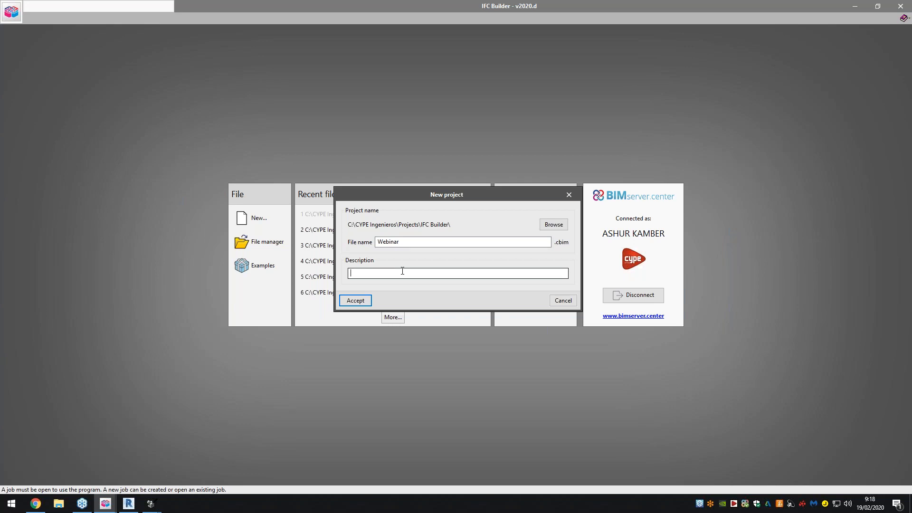
type("19022020")
left_click(364, 299)
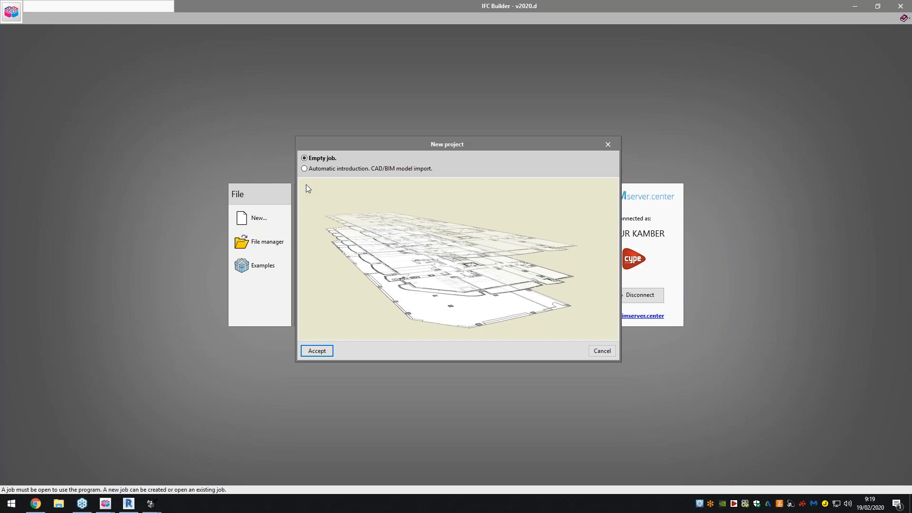
left_click(317, 351)
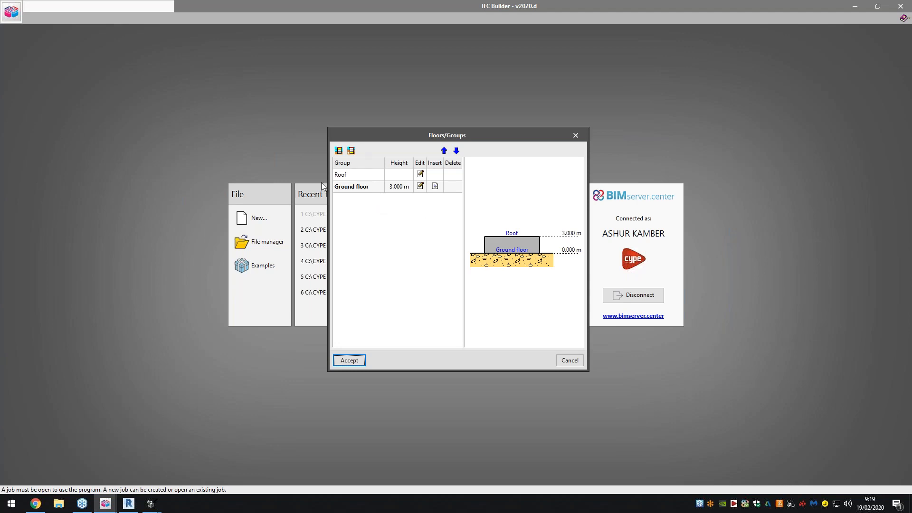
- Add a group of 1 floor, 3.000 m high, above the ground floor and accept the Floors/Groups setup
left_click(339, 150)
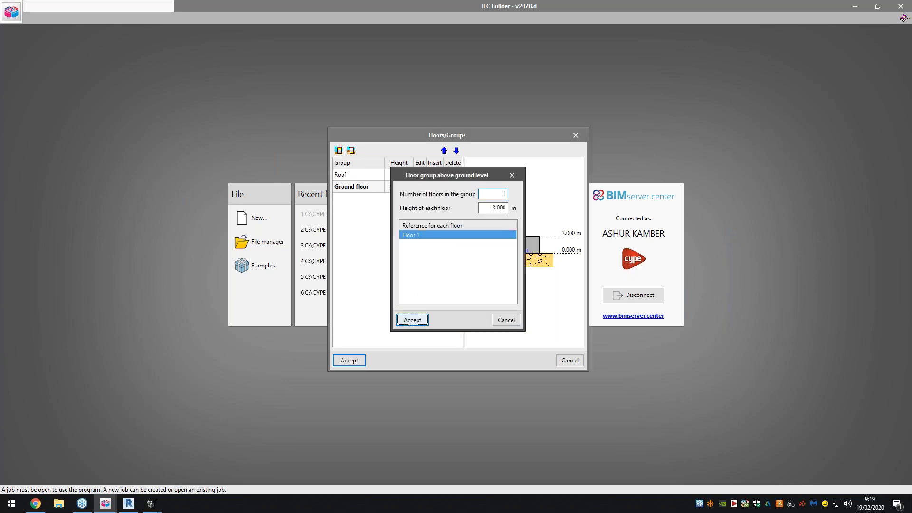
left_click(413, 320)
left_click(420, 198)
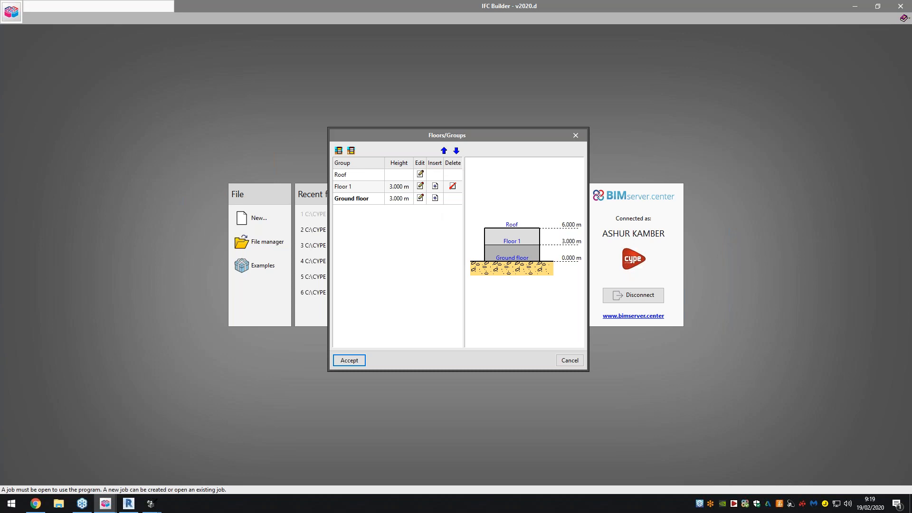
left_click(541, 279)
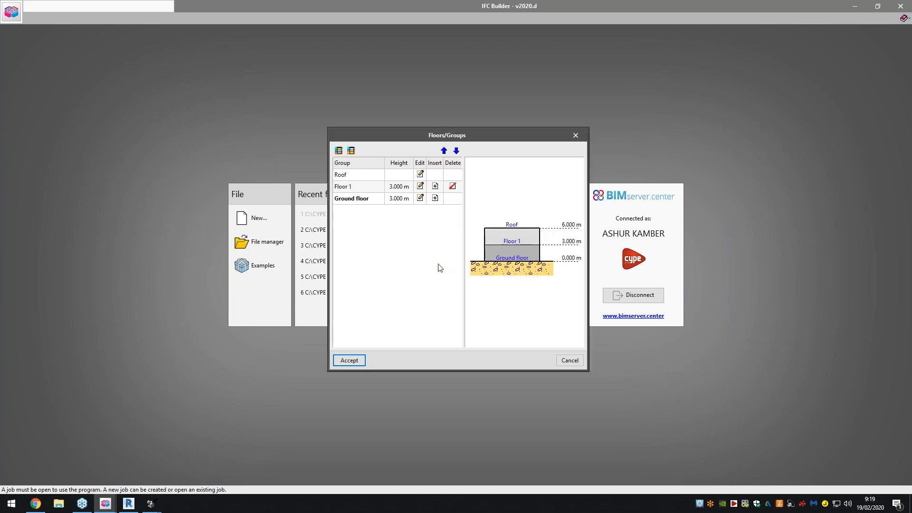
left_click(351, 360)
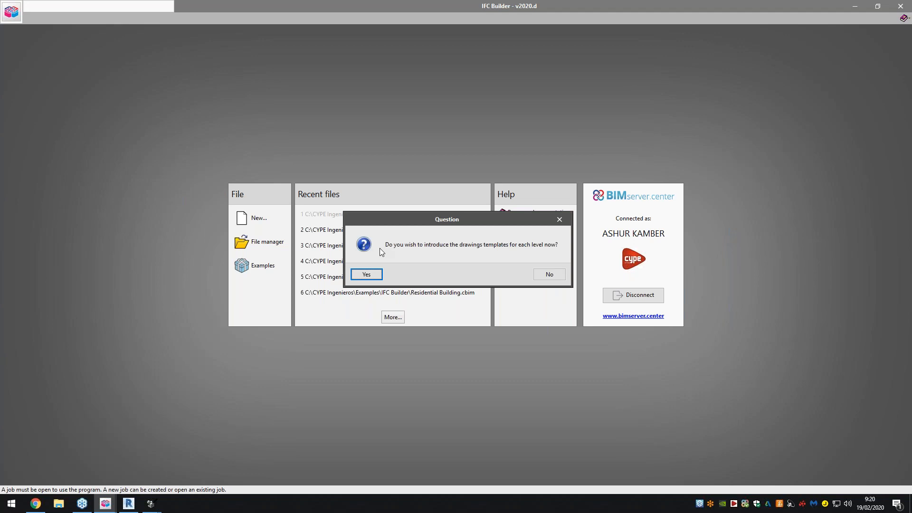
- Agree to introduce drawing templates and import Offices - Ground floor.dxf and Offices - Floor 1.dxf from the desktop
left_click(366, 275)
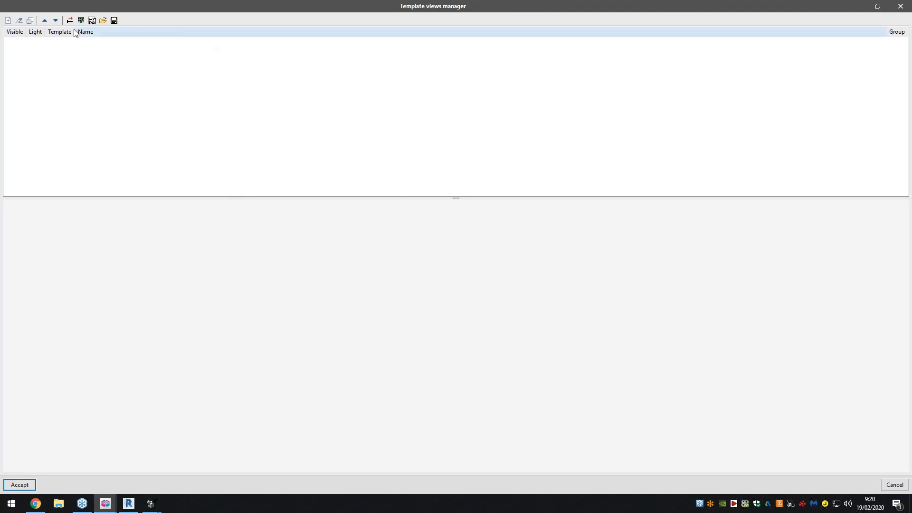
left_click(8, 21)
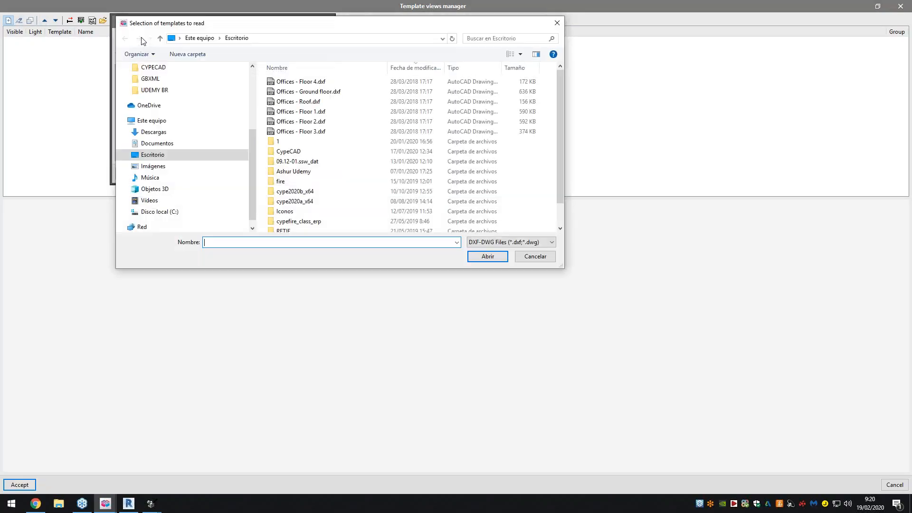
left_click(321, 93)
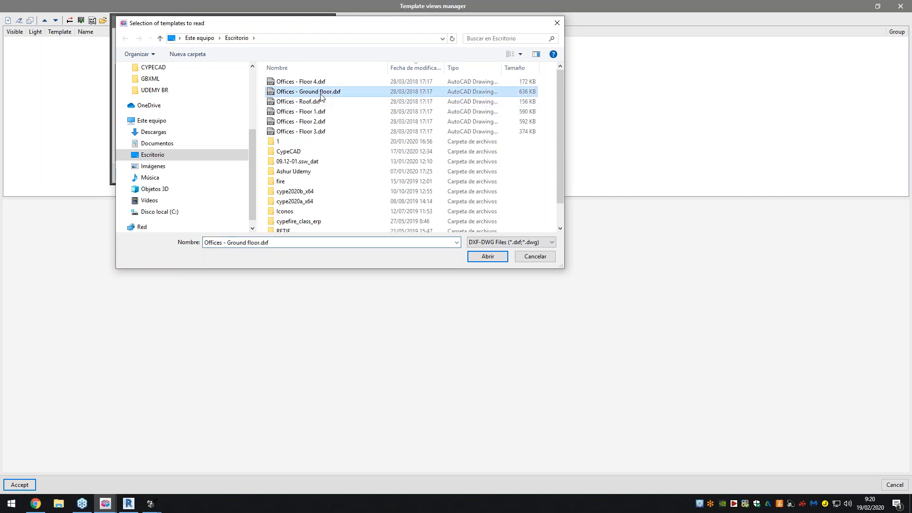
left_click(326, 114, "ctrl")
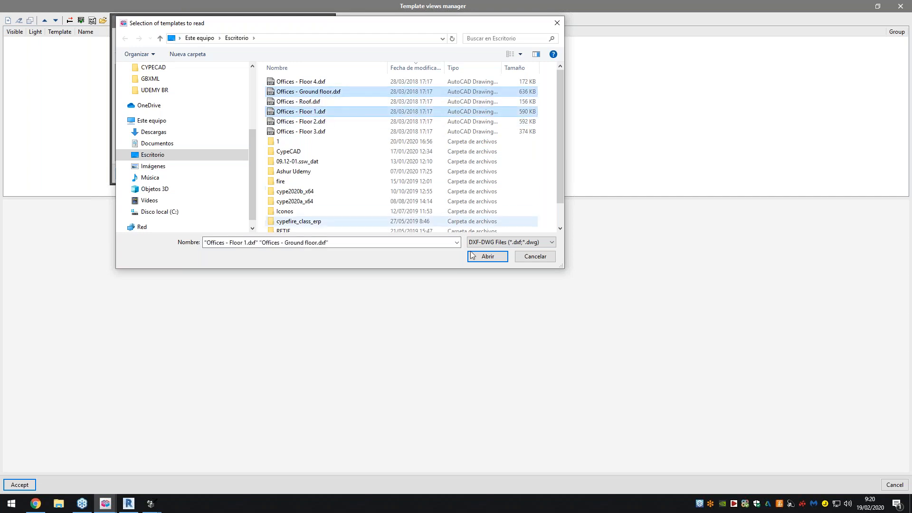
left_click(488, 256)
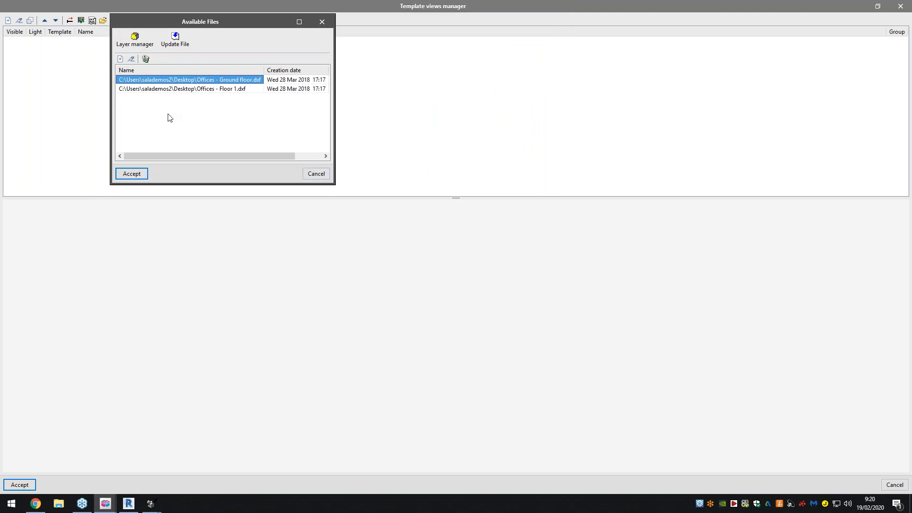
left_click(144, 176)
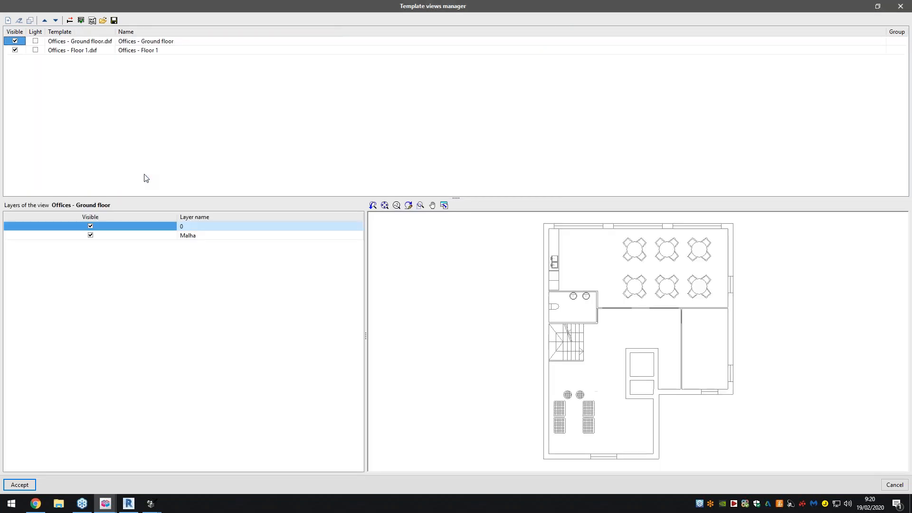
- Compare the previews of the two imported templates and examine the Transformation options for the Floor 1 template
left_click(105, 51)
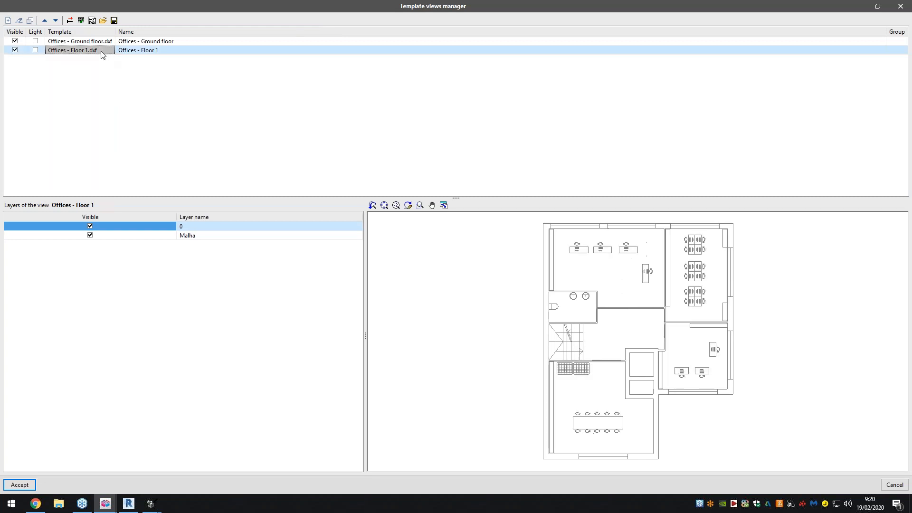
left_click(108, 43)
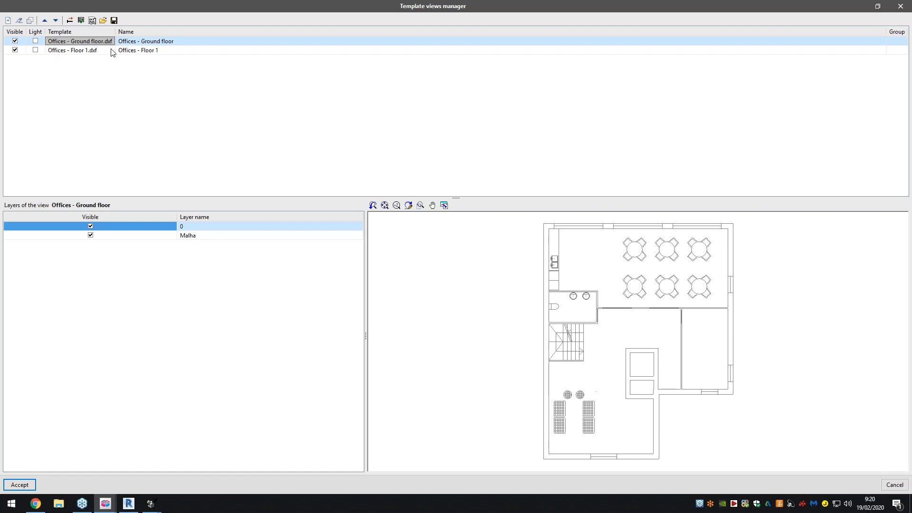
left_click(109, 50)
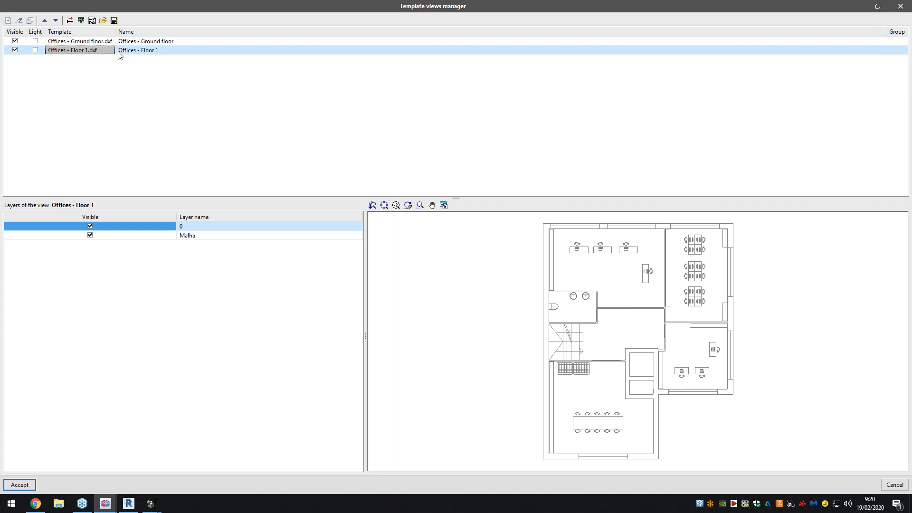
left_click(69, 21)
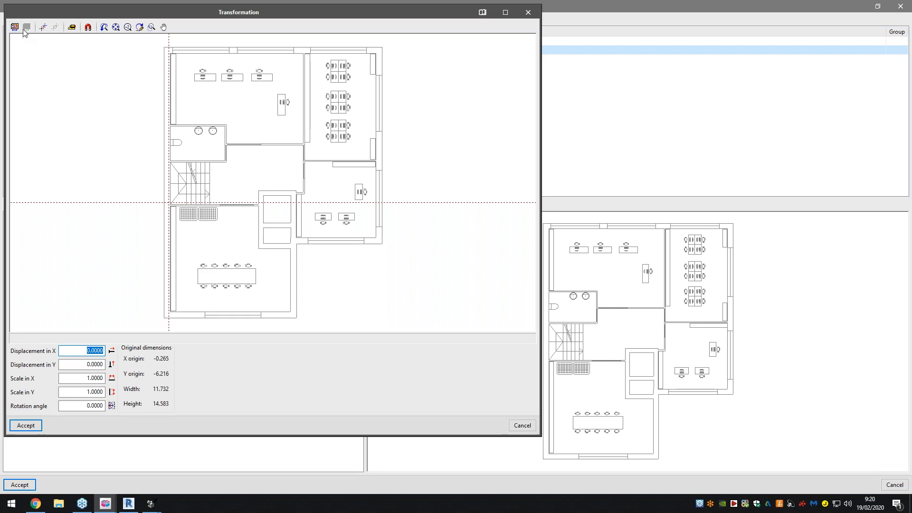
left_click(73, 28)
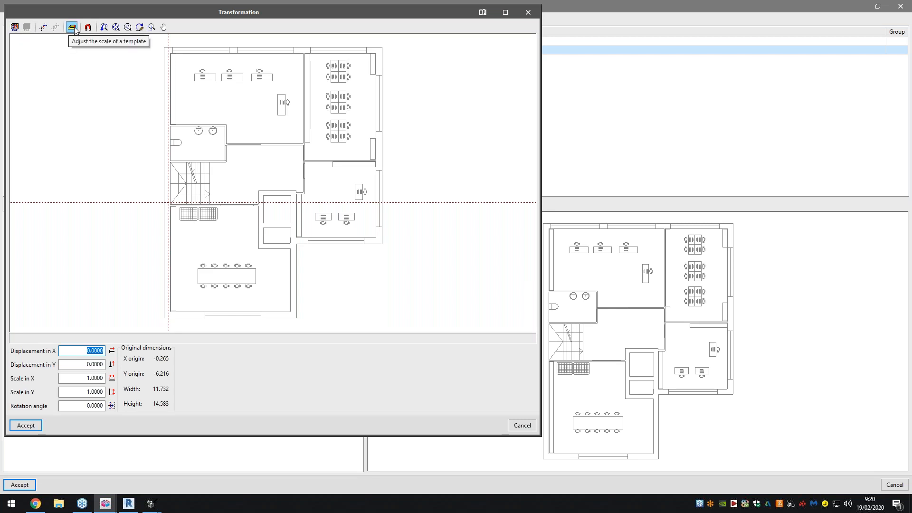
left_click(525, 13)
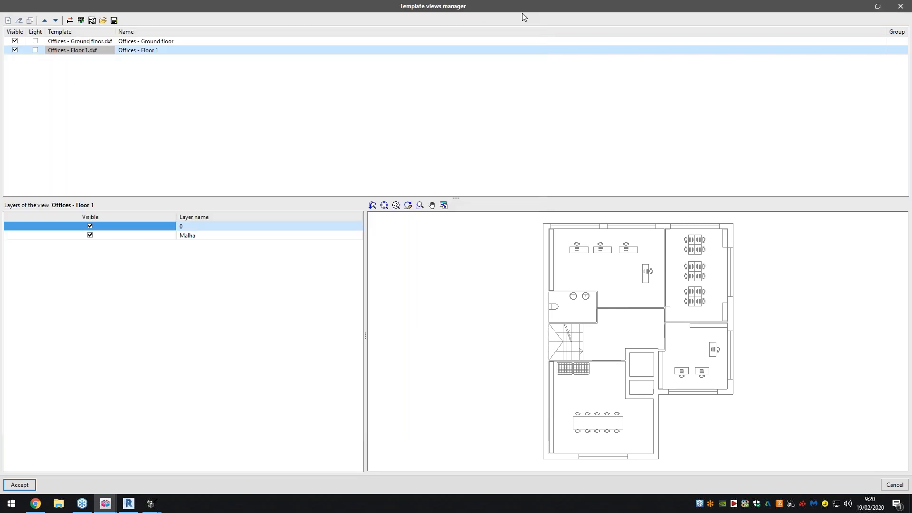
- Assign the Offices - Ground floor view to the Ground floor group and the Offices - Floor 1 view to Floor 1
left_click(80, 20)
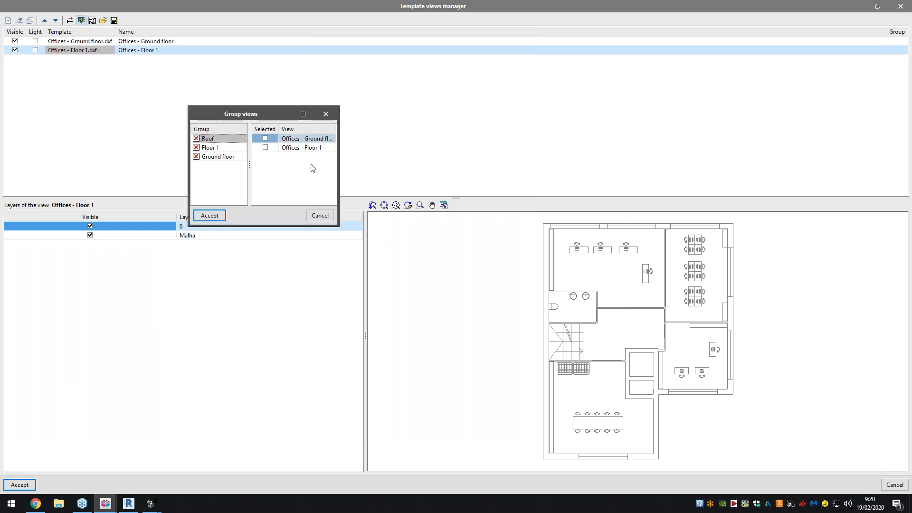
left_click(217, 157)
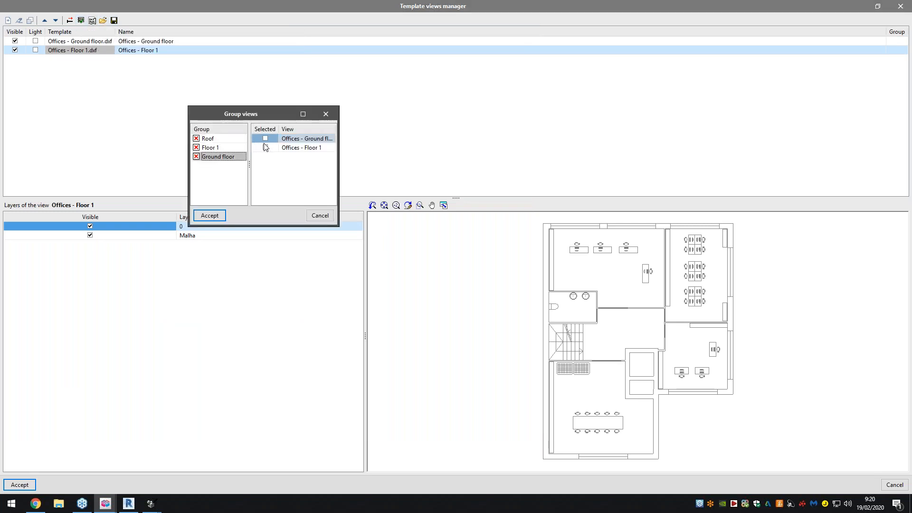
left_click_drag(339, 149, 505, 148)
left_click(331, 138)
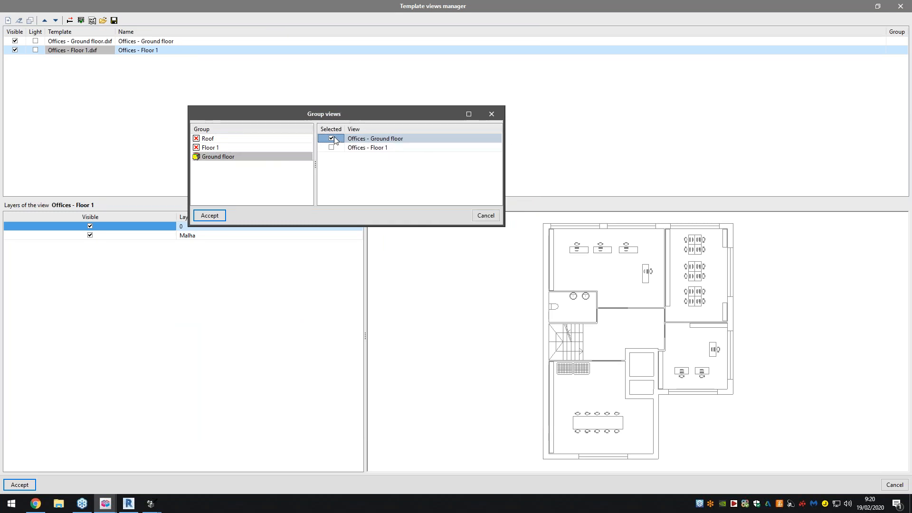
left_click(251, 150)
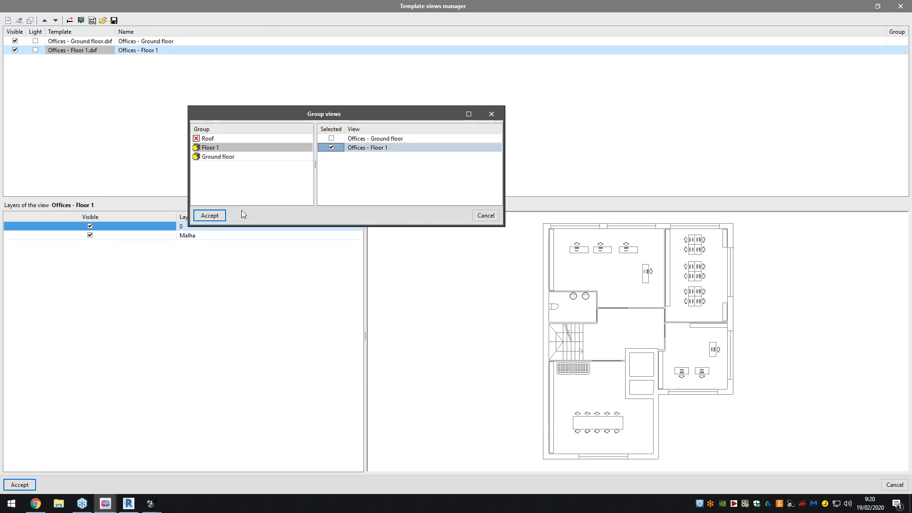
left_click(218, 215)
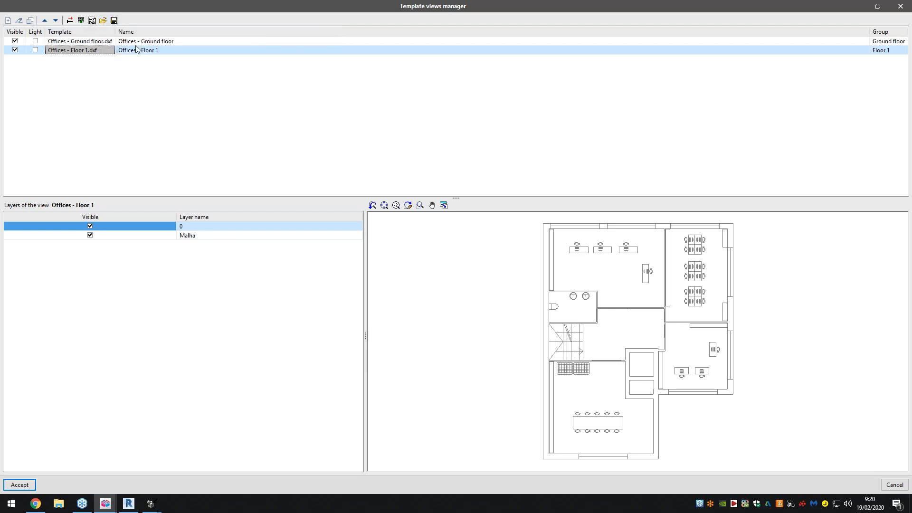
- Check the layers of both template views and accept the template setup to open the project's plan
left_click(137, 42)
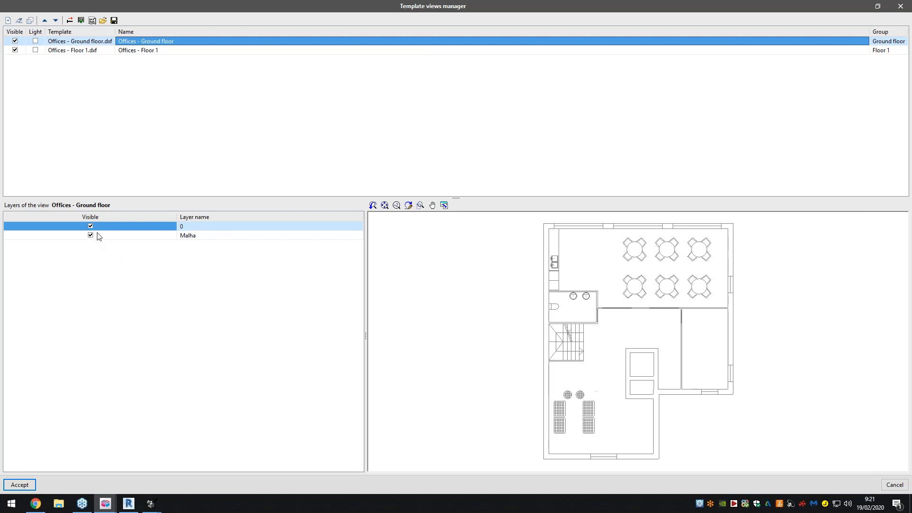
left_click(133, 50)
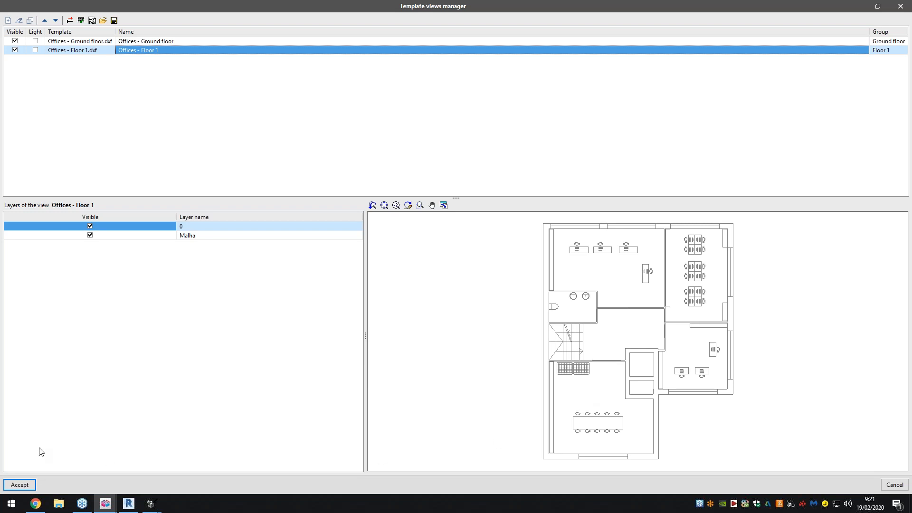
left_click(20, 484)
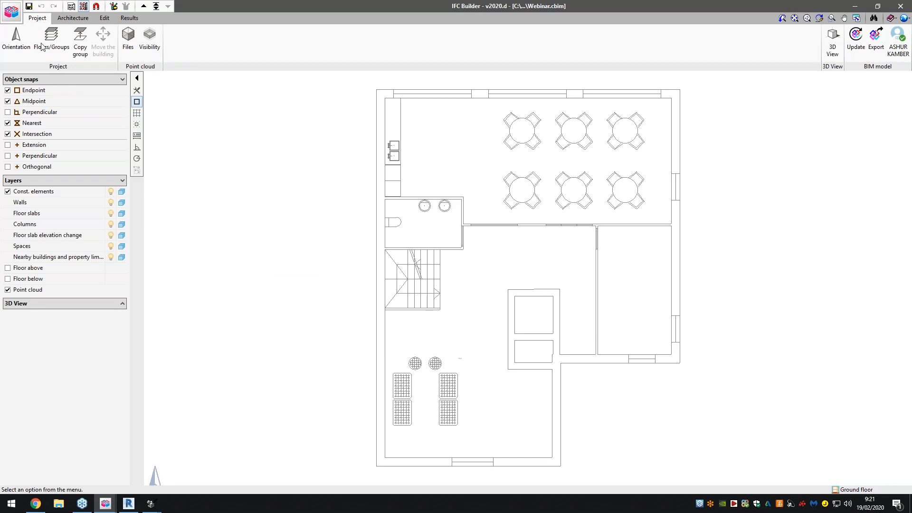
- Reorient the project's north arrow towards the right-hand side of the plan and review the Floors/Groups list without changing it
left_click(19, 49)
left_click(208, 133)
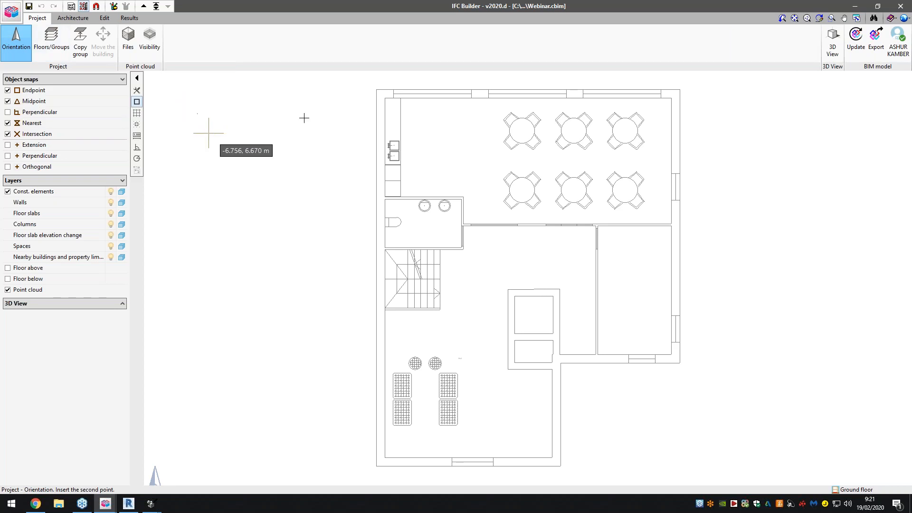
left_click(52, 40)
left_click_drag(397, 135, 246, 135)
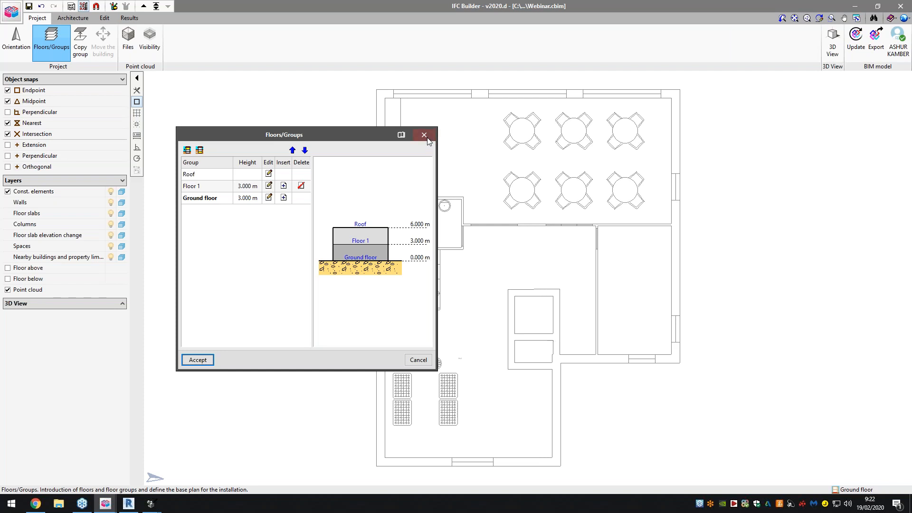
left_click(424, 135)
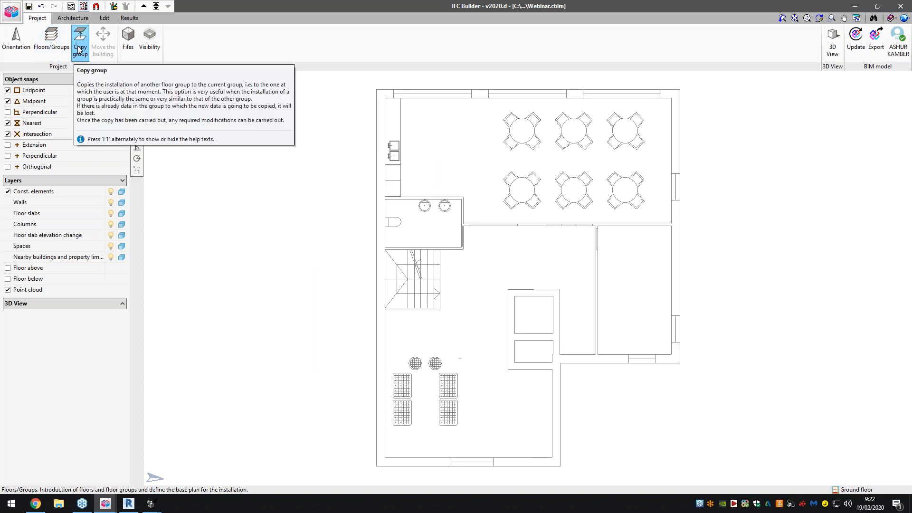
- Review the point cloud file import options and the per-floor point cloud visibility settings without changing them
left_click(132, 46)
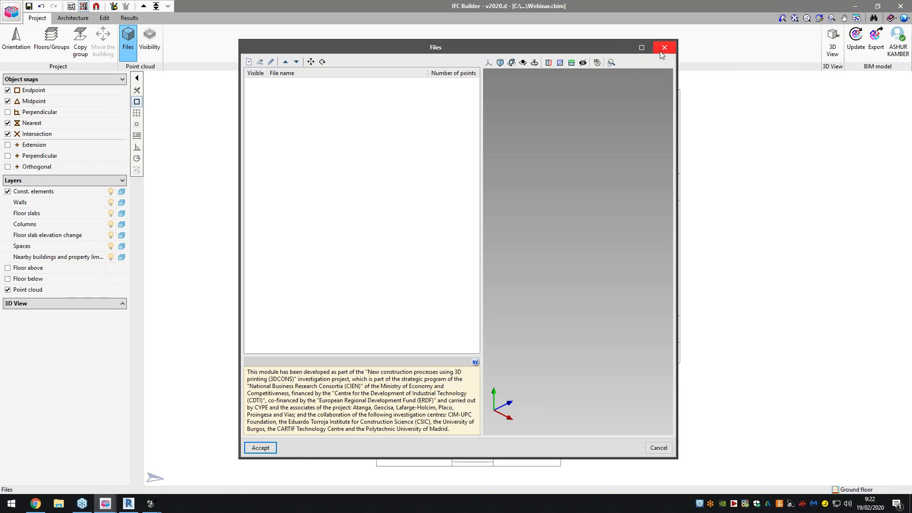
left_click(249, 62)
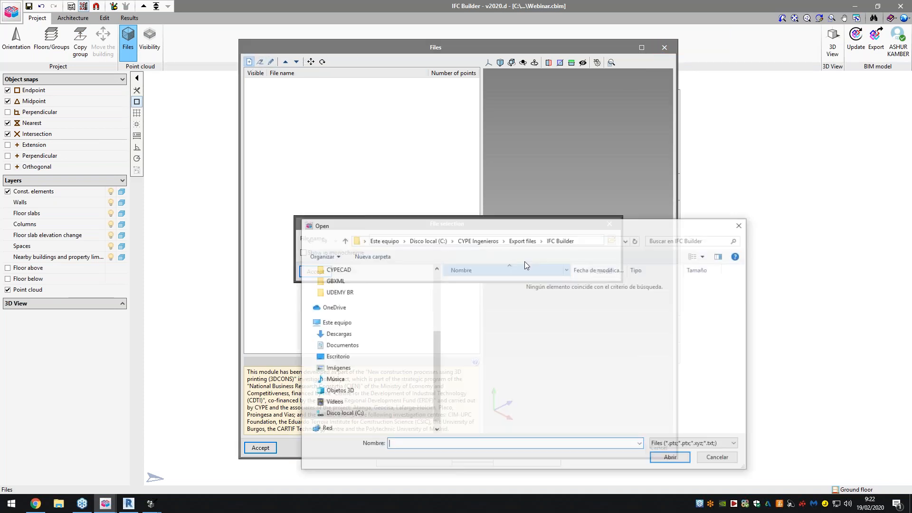
left_click(719, 458)
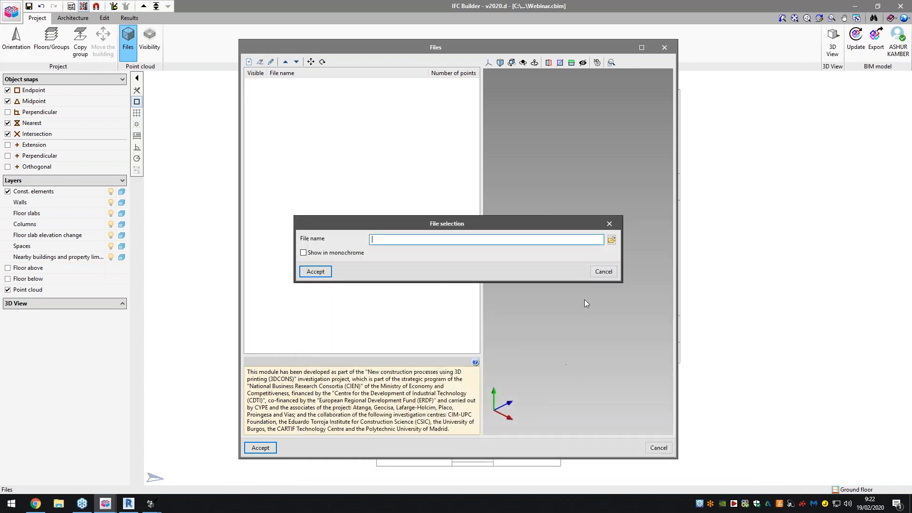
left_click(599, 270)
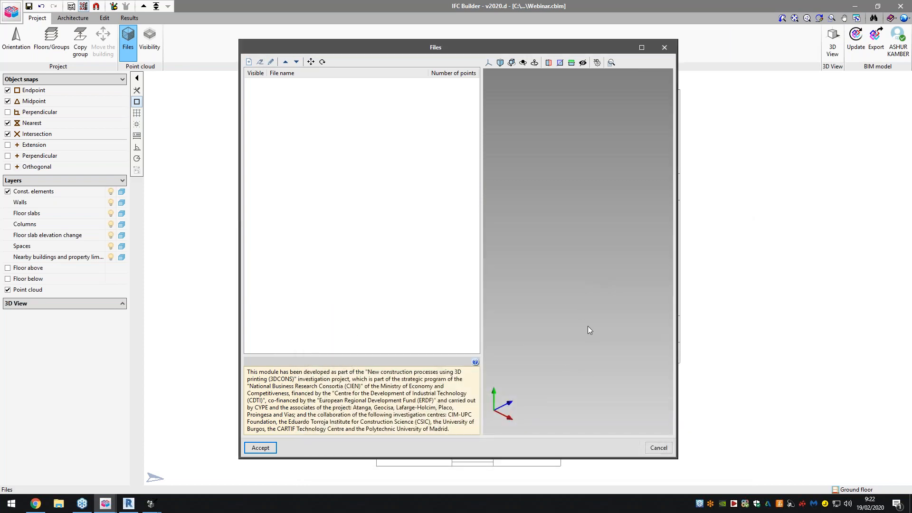
left_click(659, 448)
left_click(150, 40)
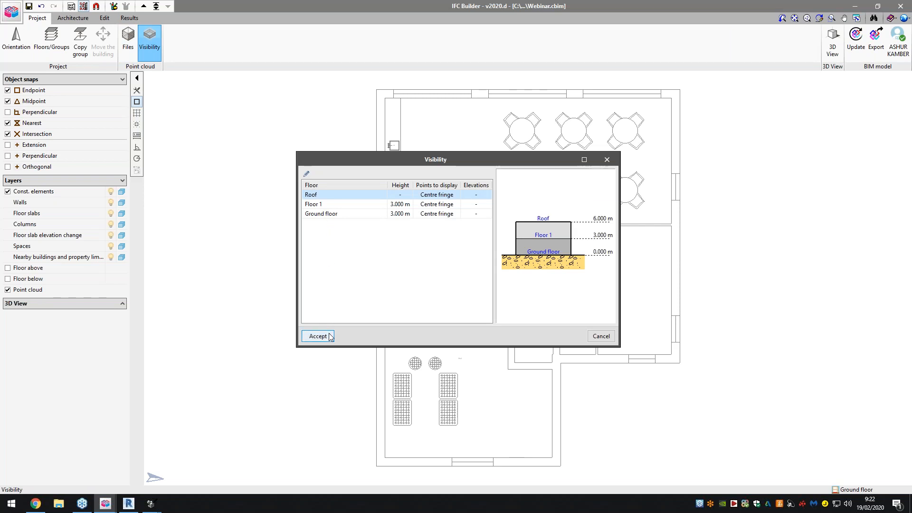
left_click(594, 337)
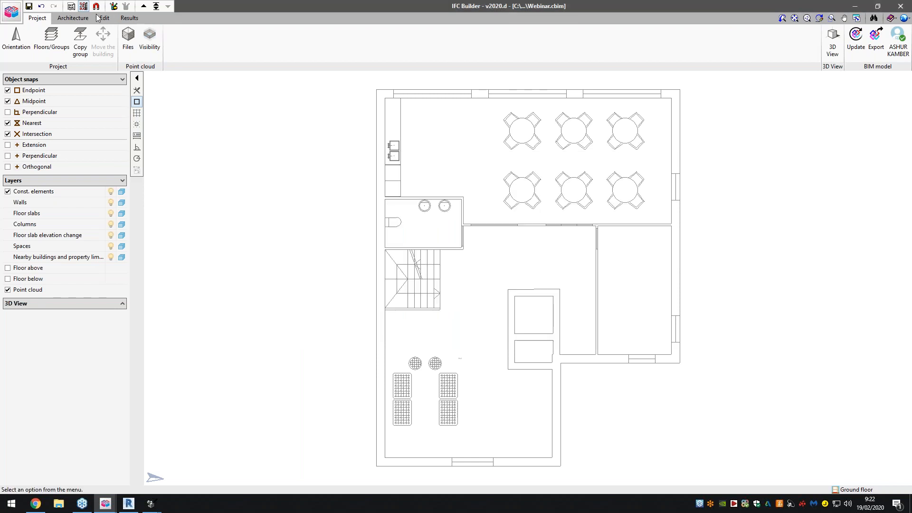
- Check the 3D View display options for floors and the BIMserver.center account connection
left_click(830, 41)
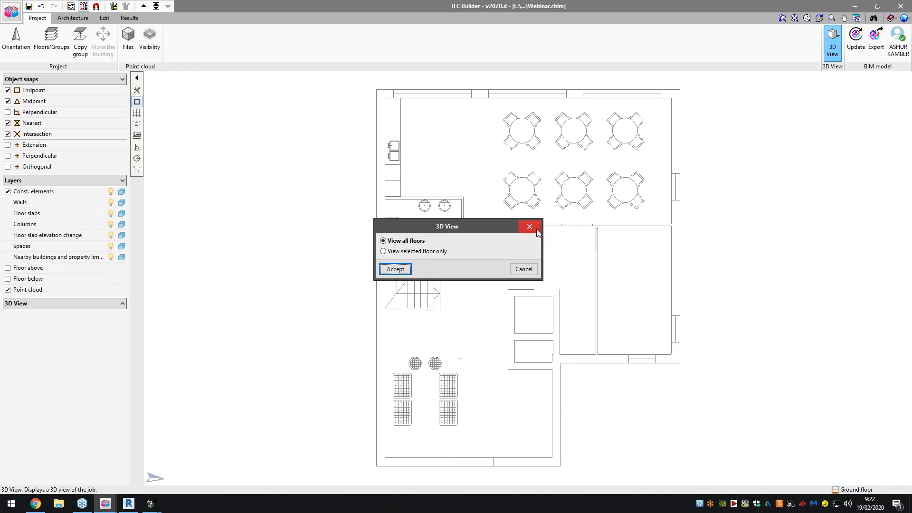
left_click(533, 228)
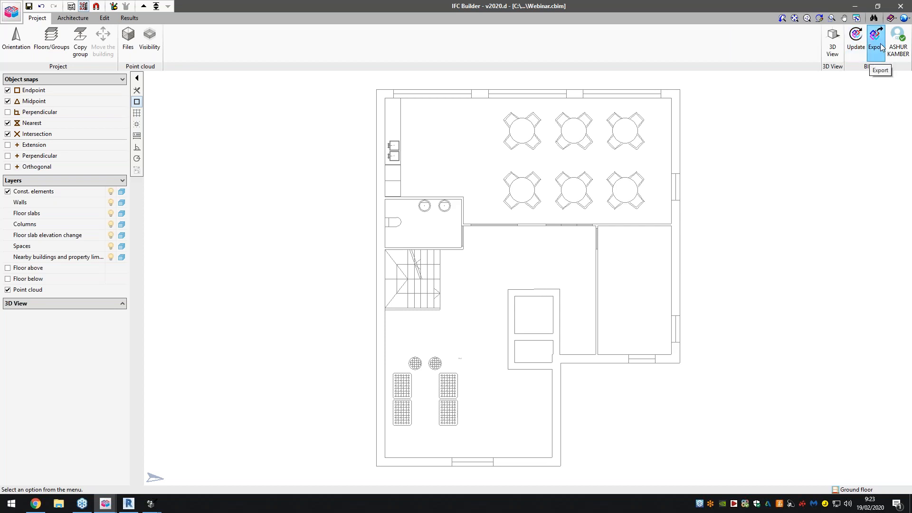
left_click(897, 41)
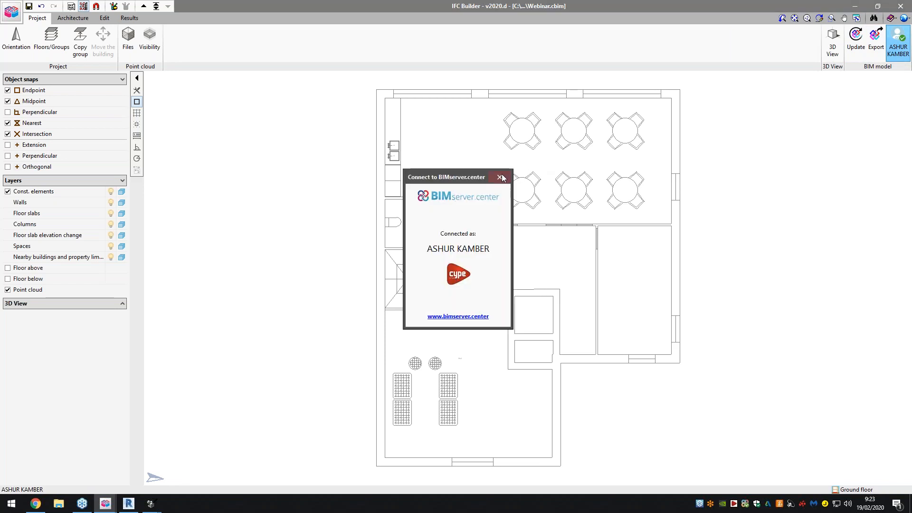
left_click(499, 177)
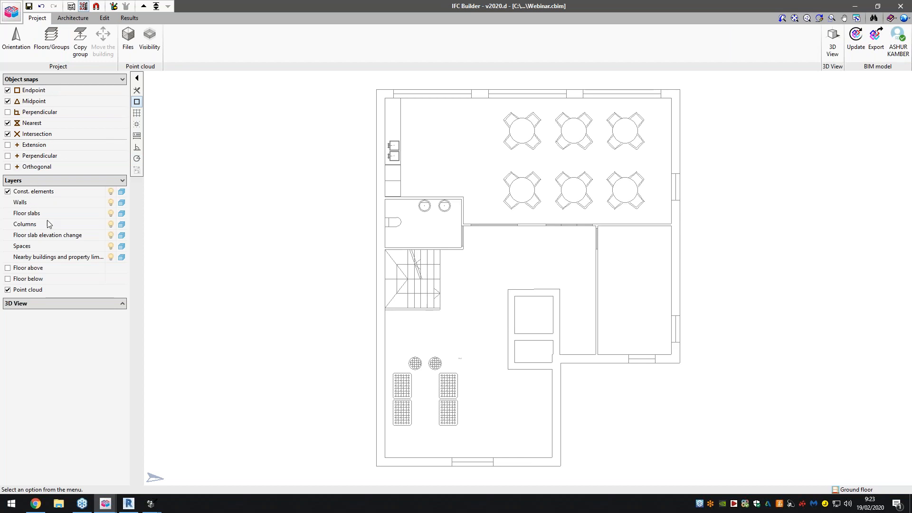
- Expand the embedded 3D preview of the model and display the available wall and partition tools
left_click(29, 303)
mouse_move(69, 356)
left_mouse_down()
mouse_move(65, 375)
mouse_move(65, 360)
left_mouse_up()
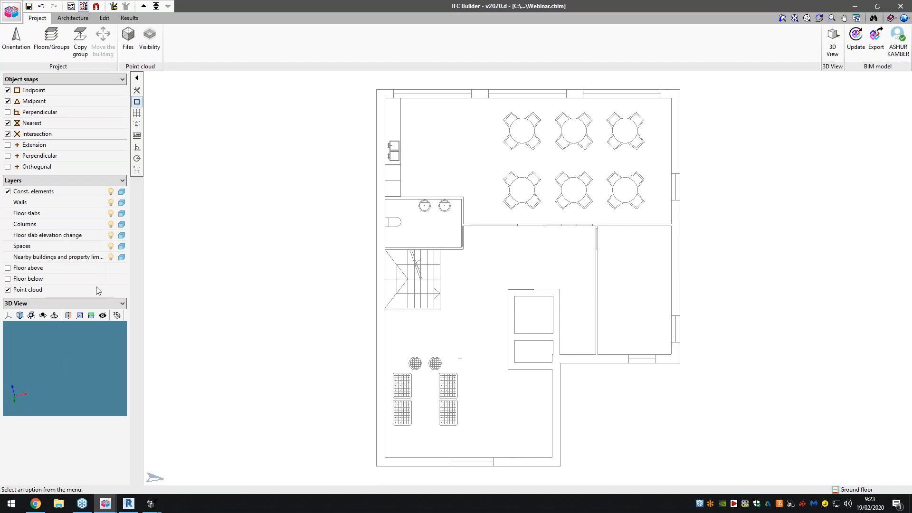
left_click(87, 20)
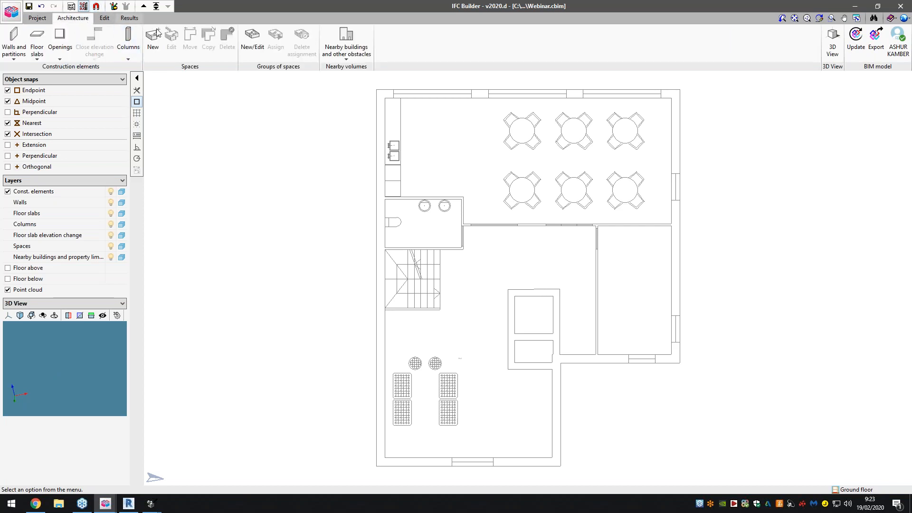
left_click(11, 51)
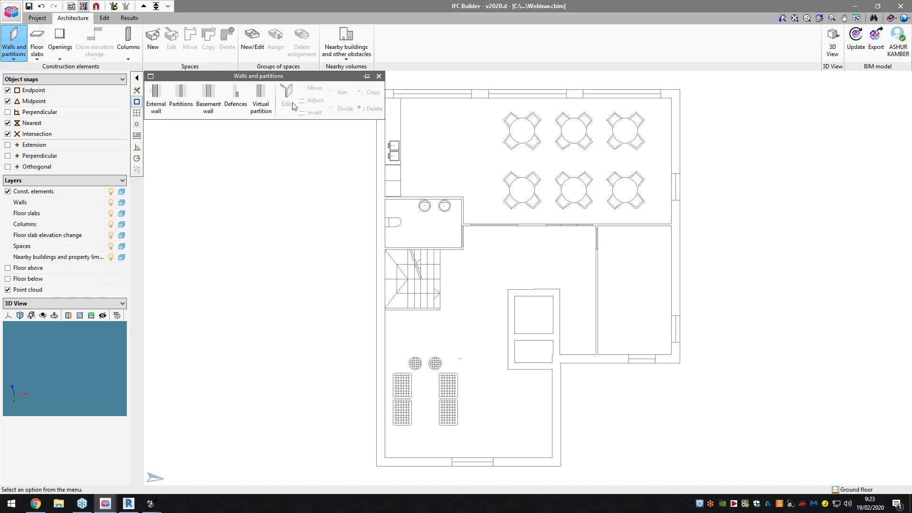
- Examine the floor slab tools, including the Screed type selection, and the tools for openings and skylights
left_click(37, 42)
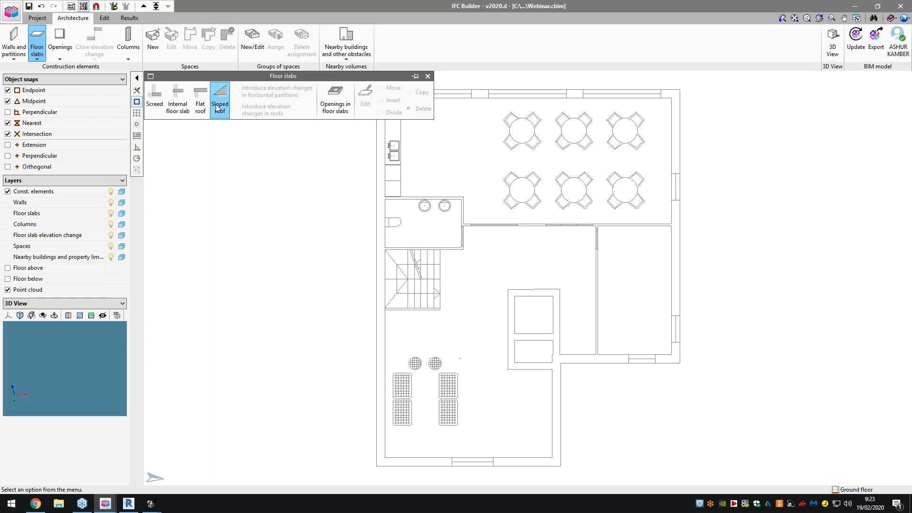
left_click(154, 100)
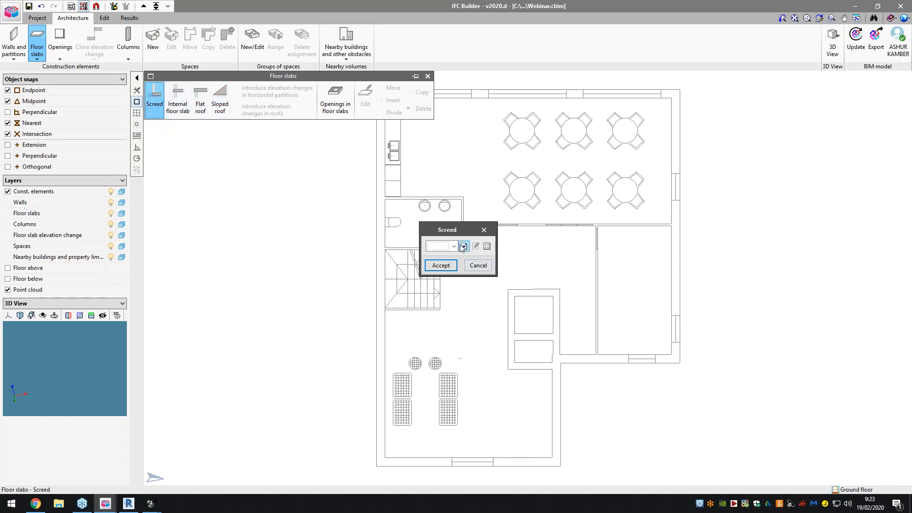
left_click(532, 276)
left_click(476, 264)
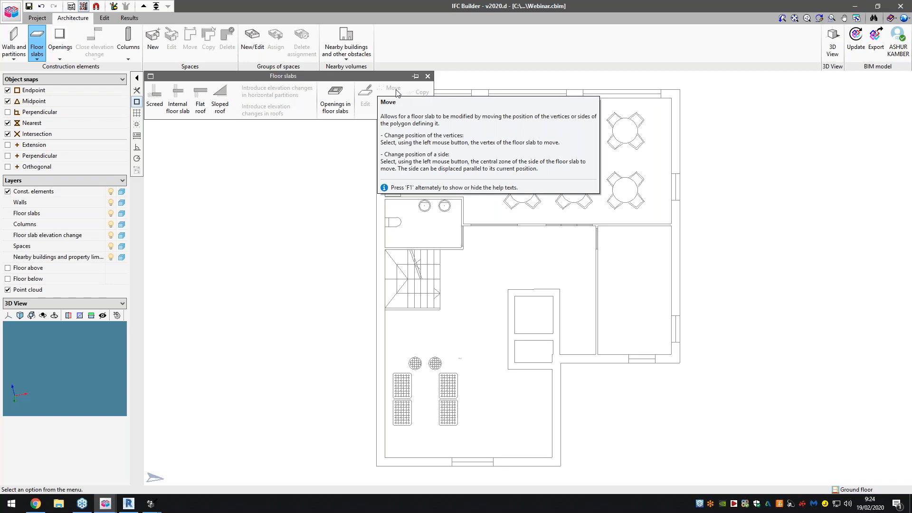
left_click(428, 76)
left_click(60, 41)
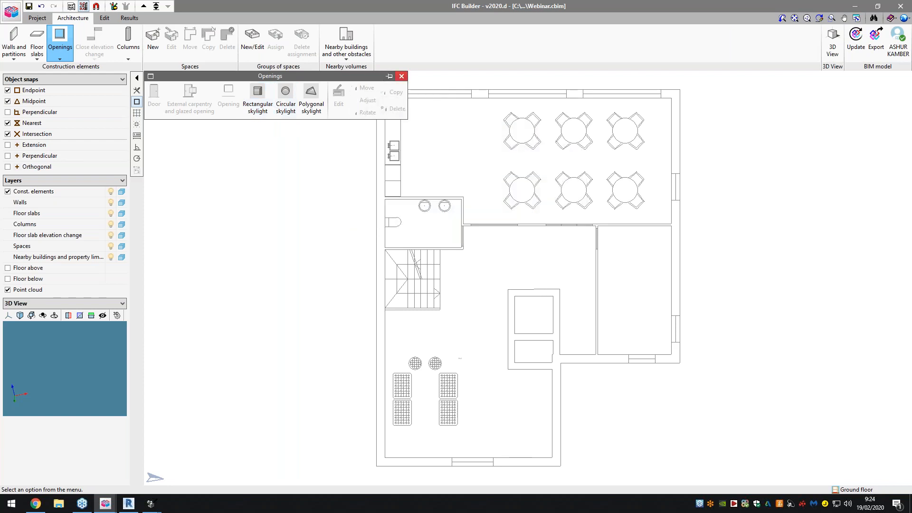
left_click(401, 77)
- Examine the column tools and the shape and width options for a new column without creating one
left_click(124, 48)
left_click(122, 53)
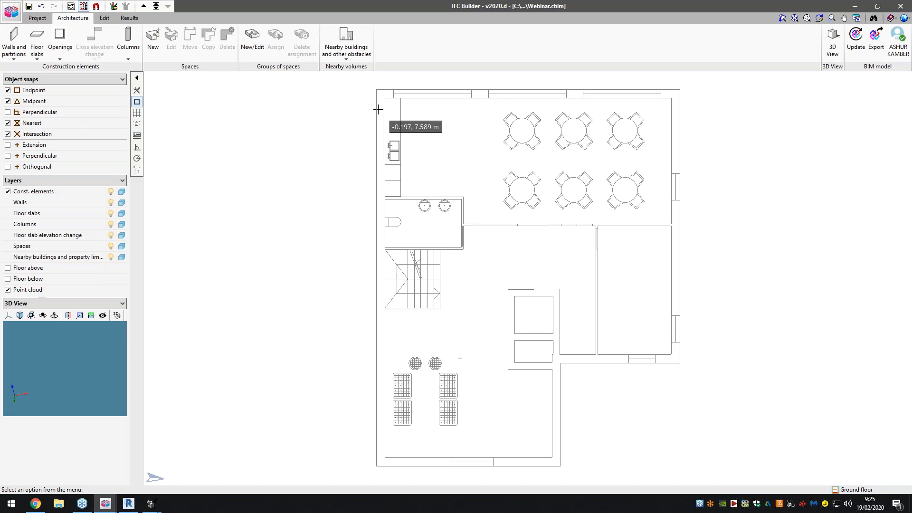
left_click(128, 43)
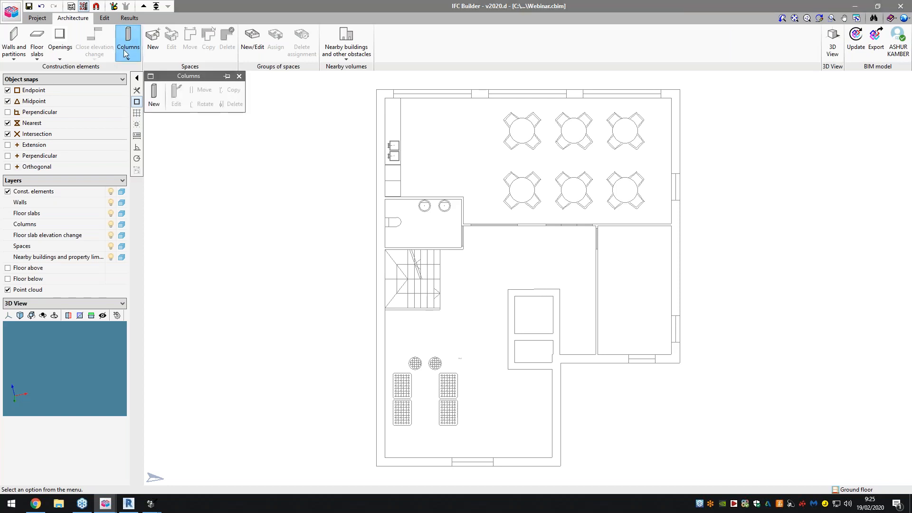
left_click(153, 95)
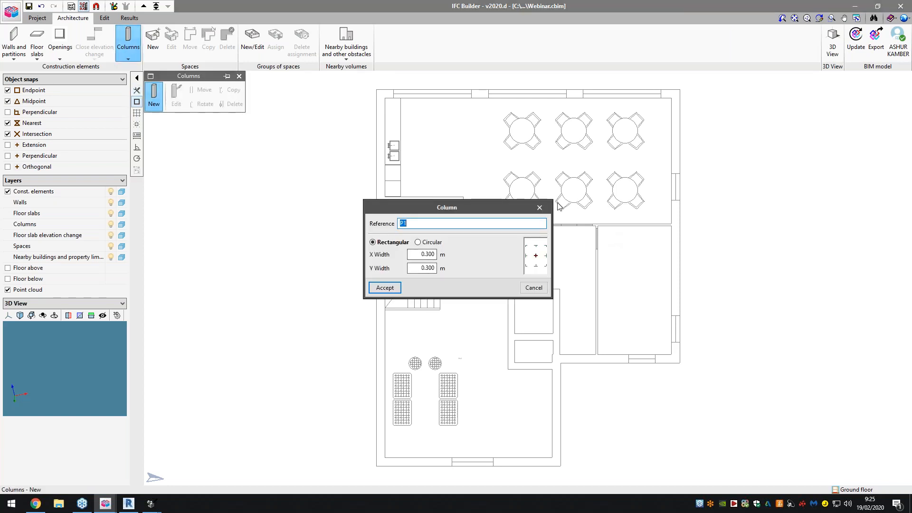
left_click(539, 207)
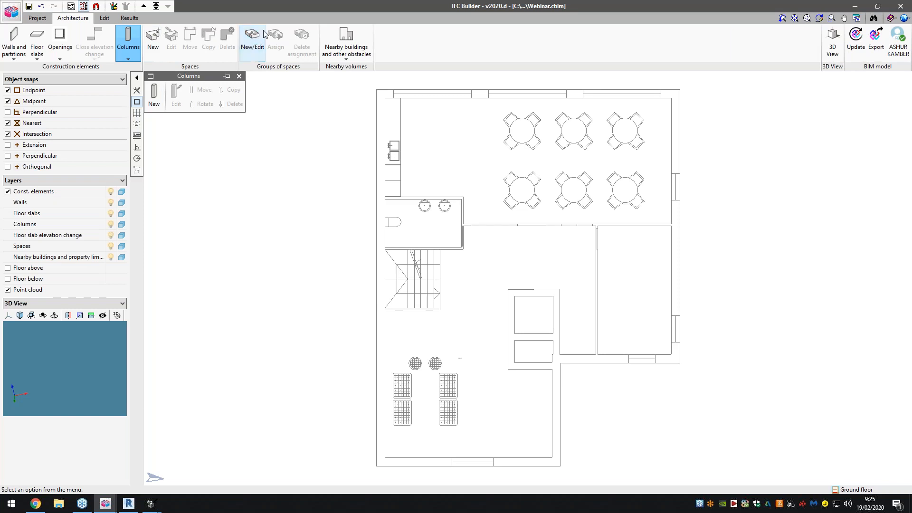
- Draw a four-sided nearby building obstacle in the empty area beside the upper-left part of the plan
left_click(341, 50)
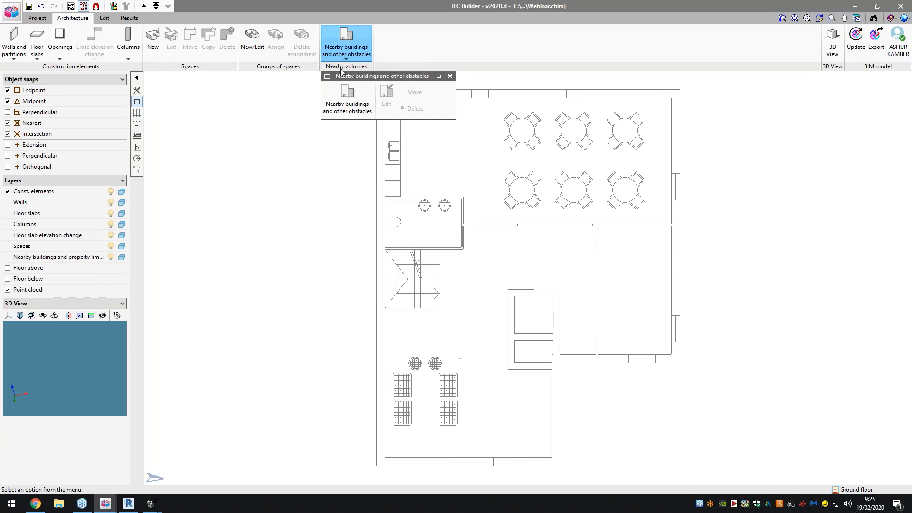
left_click(343, 93)
left_click(413, 264)
left_click(189, 143)
left_click(189, 212)
left_click(306, 213)
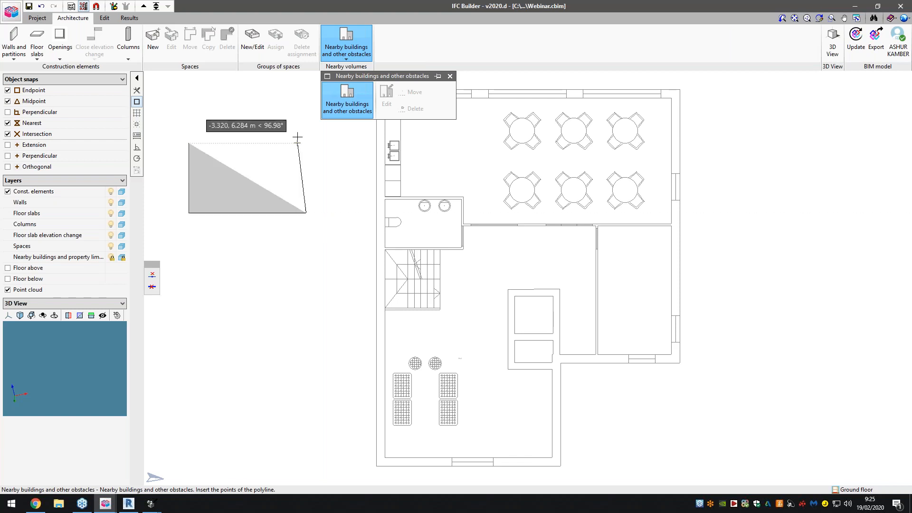
left_click(297, 137)
left_click(185, 145)
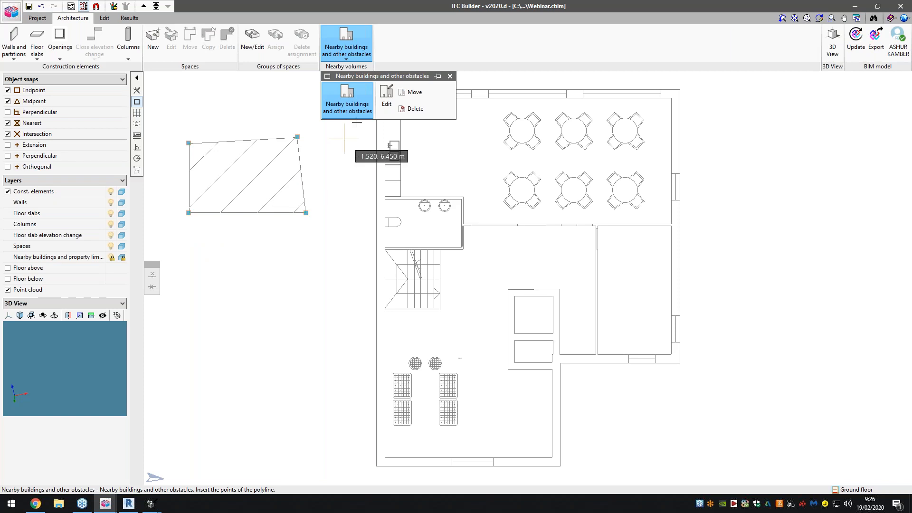
- Delete the nearby building obstacle drawn beside the plan
left_click(414, 109)
left_click_drag(170, 122, 341, 228)
left_click(341, 227)
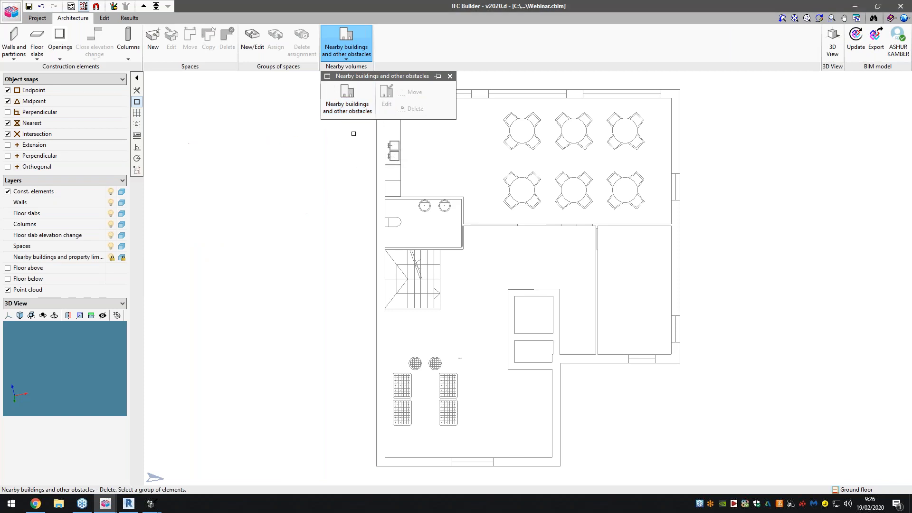
- Define a new rectangular column with reference P1 and X and Y widths of 0.300 m
left_click(104, 18)
left_click(129, 18)
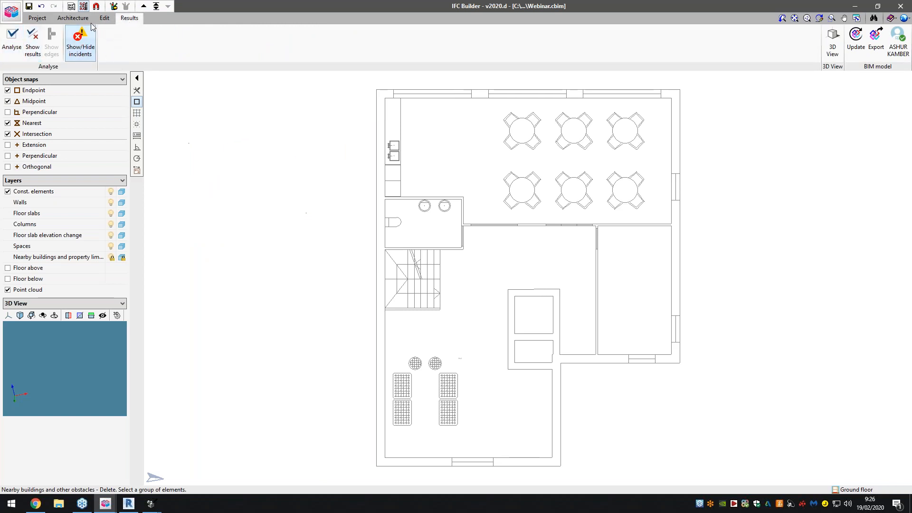
left_click(73, 18)
left_click(127, 41)
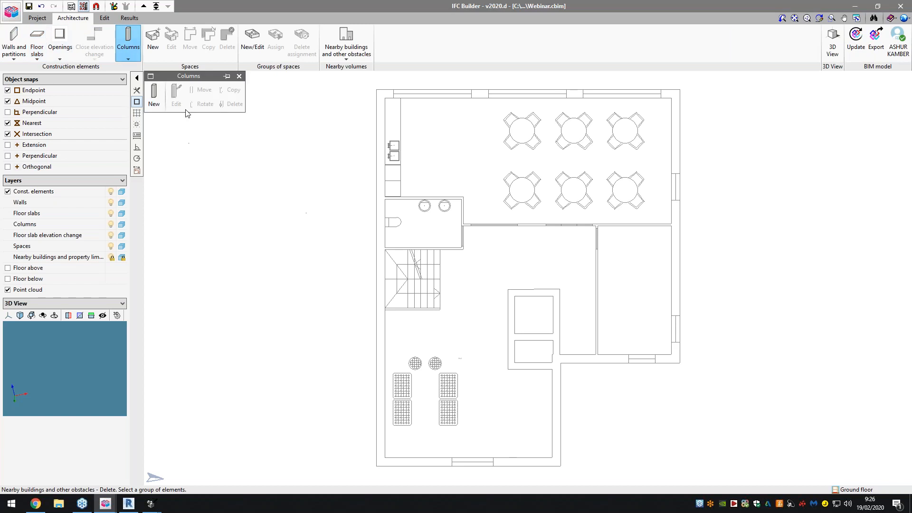
left_click(154, 95)
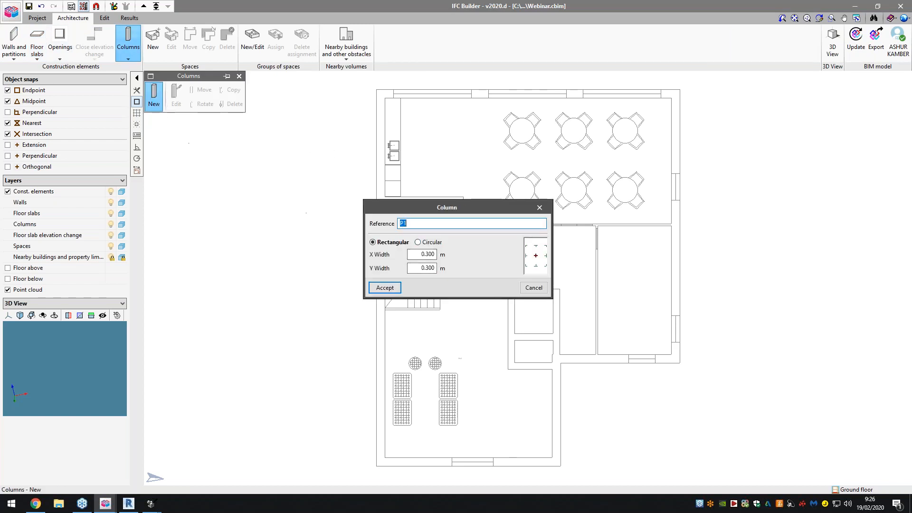
left_click(385, 287)
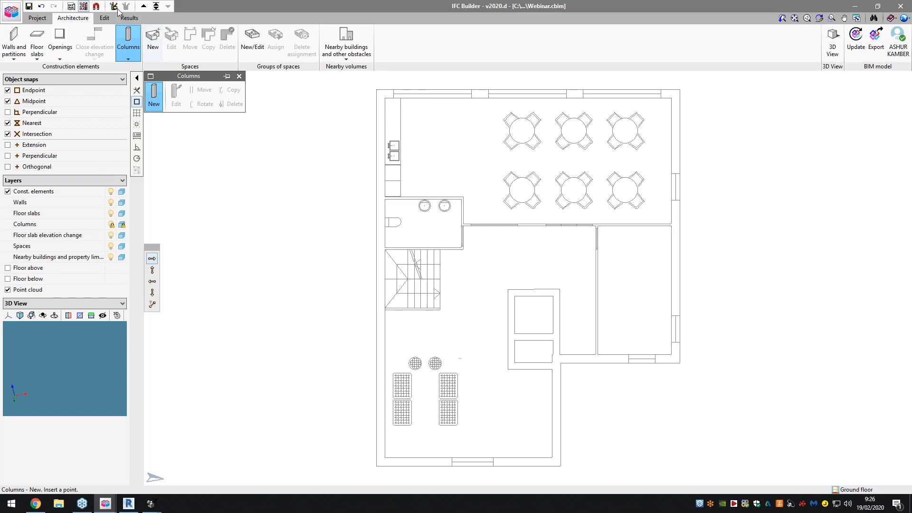
- Activate object snaps and snap tracking, enabling Point, Insertion point, Center, Perpendicular and Parallel, and disabling Nearest and Extension
left_click(97, 7)
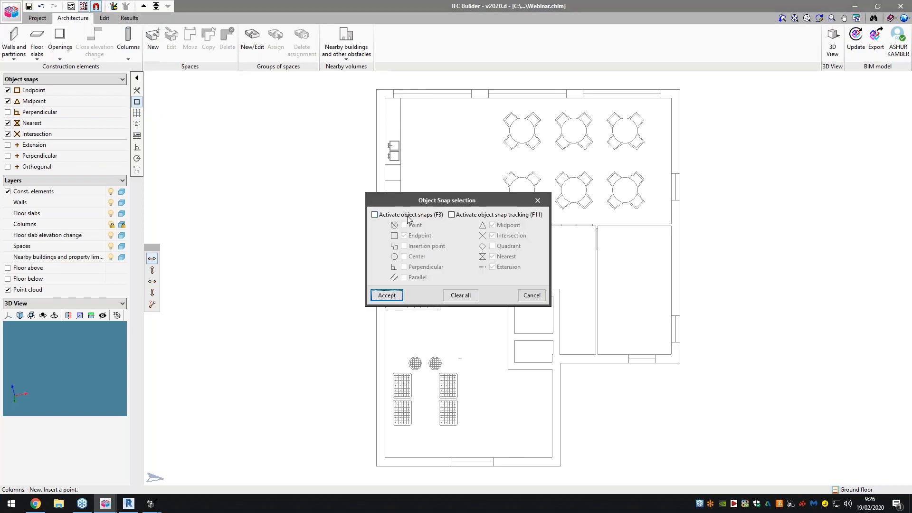
left_click(408, 214)
left_click(463, 215)
left_click(414, 225)
left_click(420, 246)
left_click(419, 256)
left_click(420, 268)
left_click(423, 277)
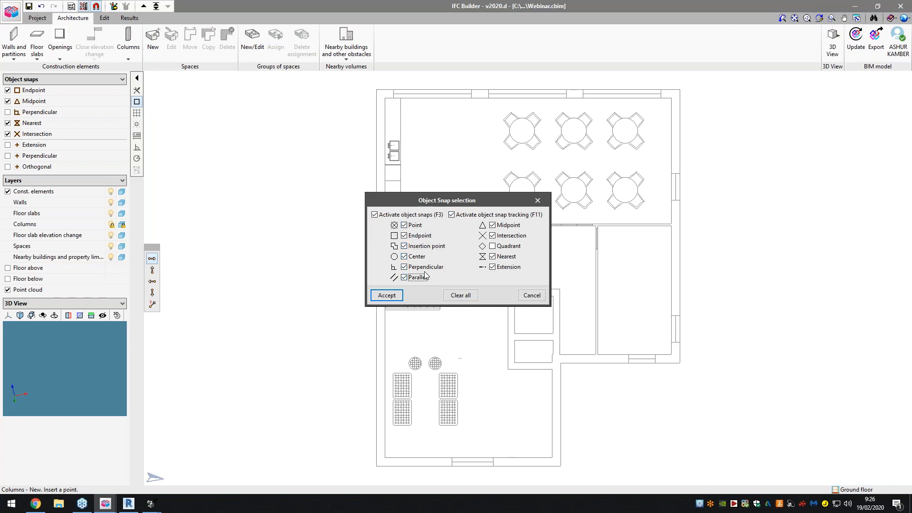
left_click(501, 259)
left_click(493, 267)
left_click(386, 296)
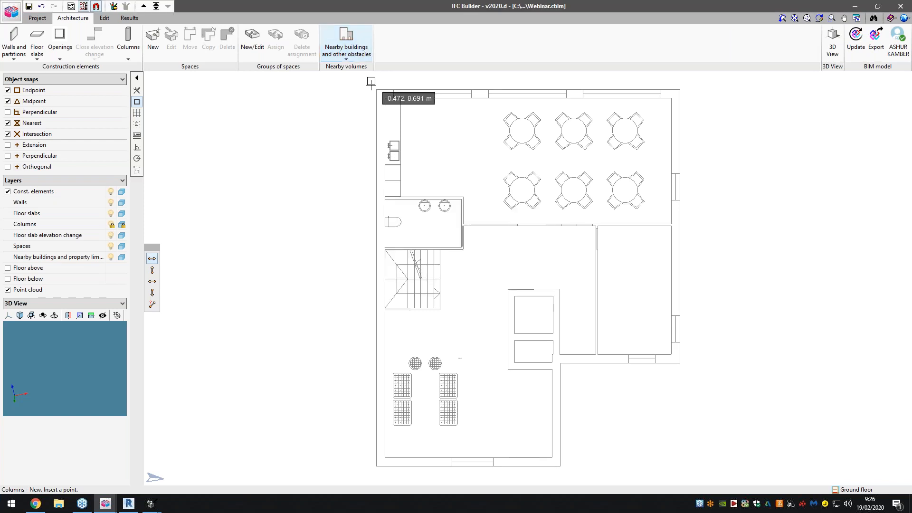
- Place 0.300 m columns at every outer corner of the building outline and where the dining room's lower wall meets the right-hand façade
left_click(680, 89)
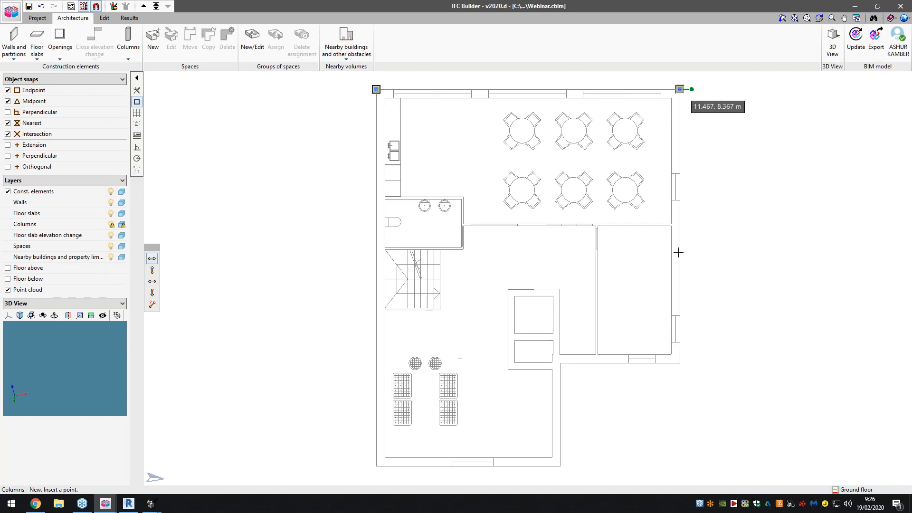
left_click(681, 364)
left_click(680, 224)
left_click(561, 363)
left_click(561, 466)
left_click(376, 466)
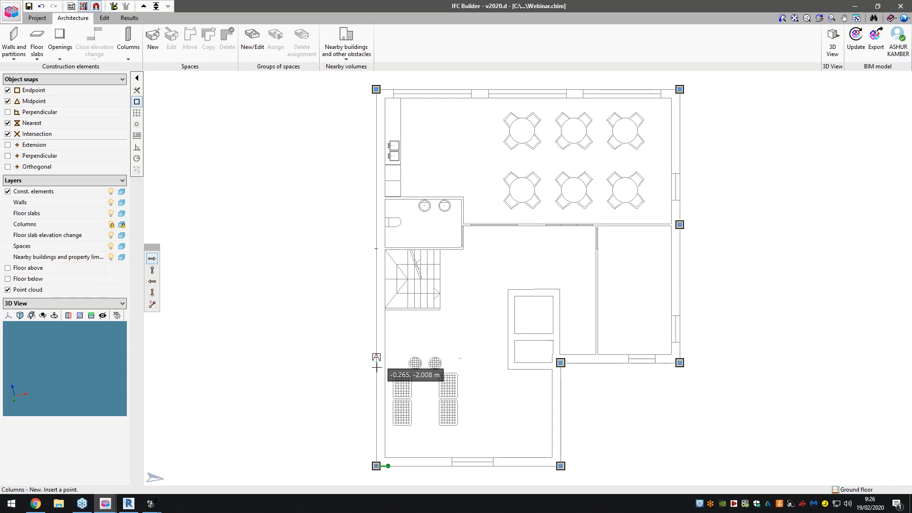
scroll(376, 365, "up", 3)
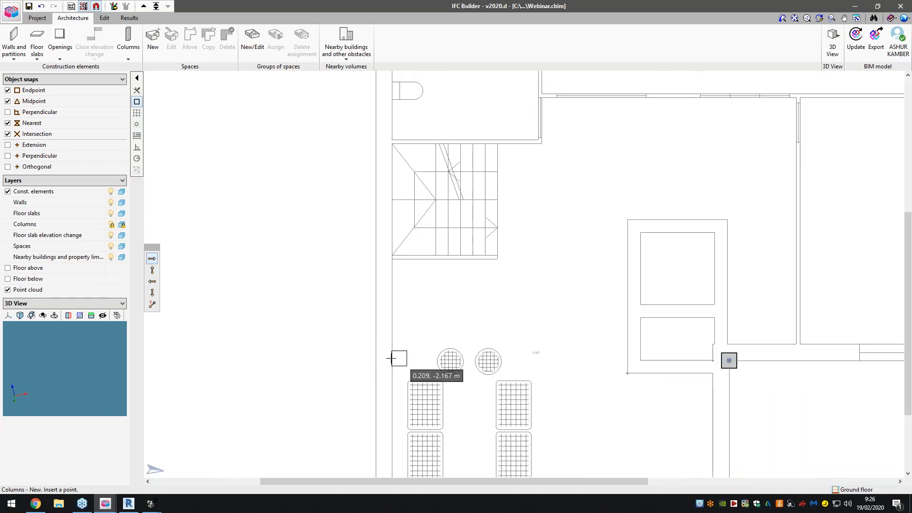
scroll(388, 361, "up", 2)
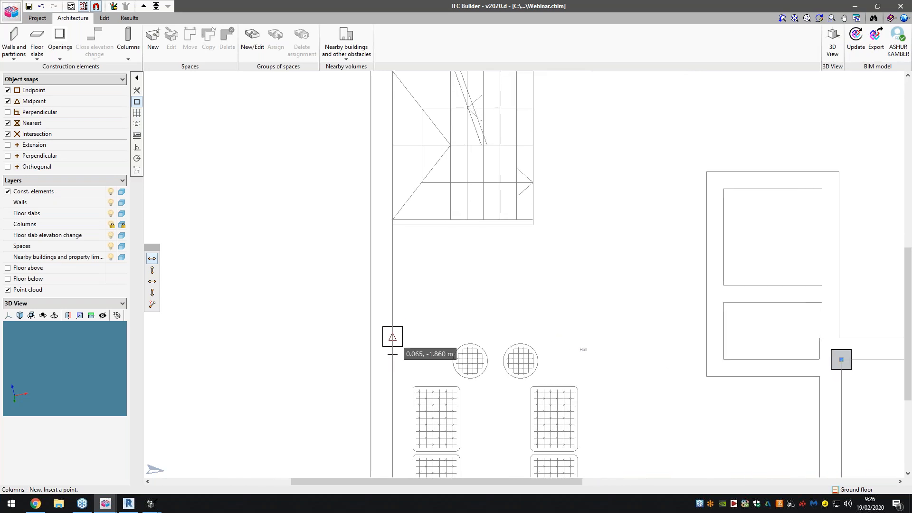
right_click(337, 271)
left_click(522, 286)
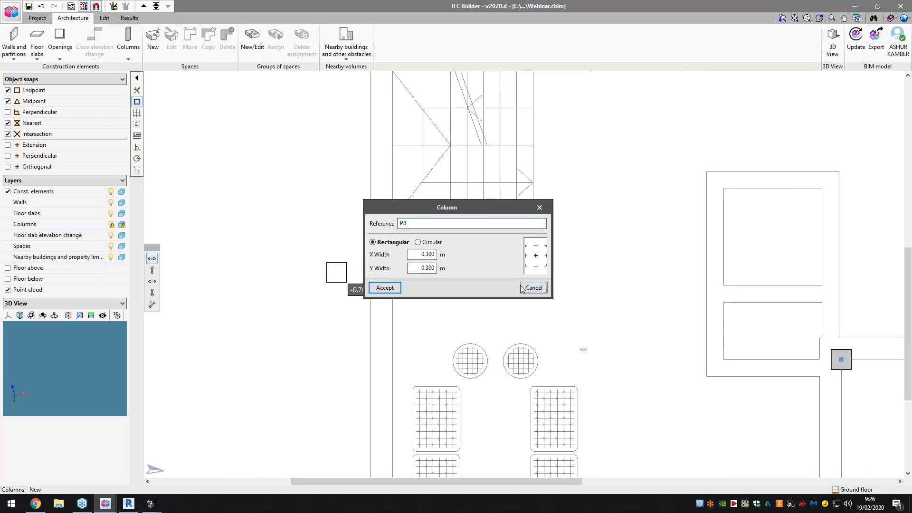
- Move the columns at the plan's upper-left and upper-right corners inward so they sit within the external wall thickness
scroll(387, 233, "down", 1)
scroll(304, 218, "down", 5)
scroll(430, 299, "down", 2)
scroll(435, 212, "up", 3)
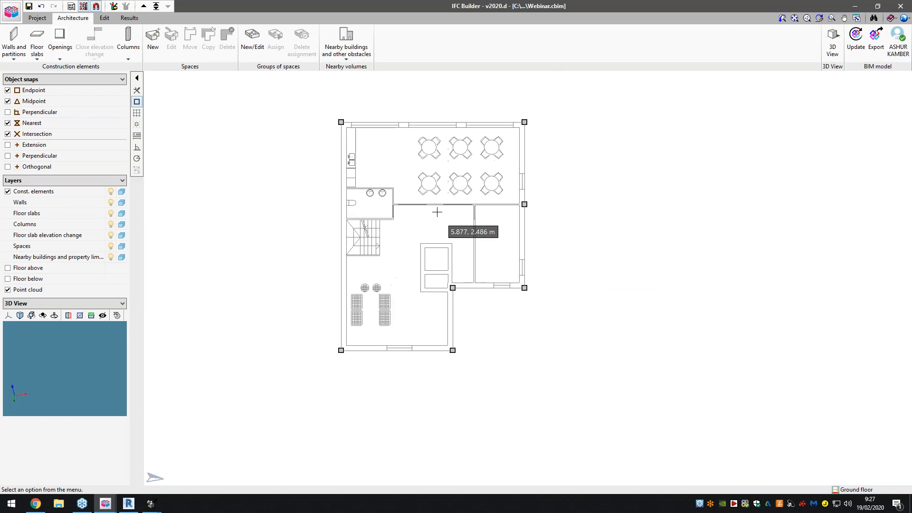
scroll(434, 258, "down", 1)
left_click(134, 57)
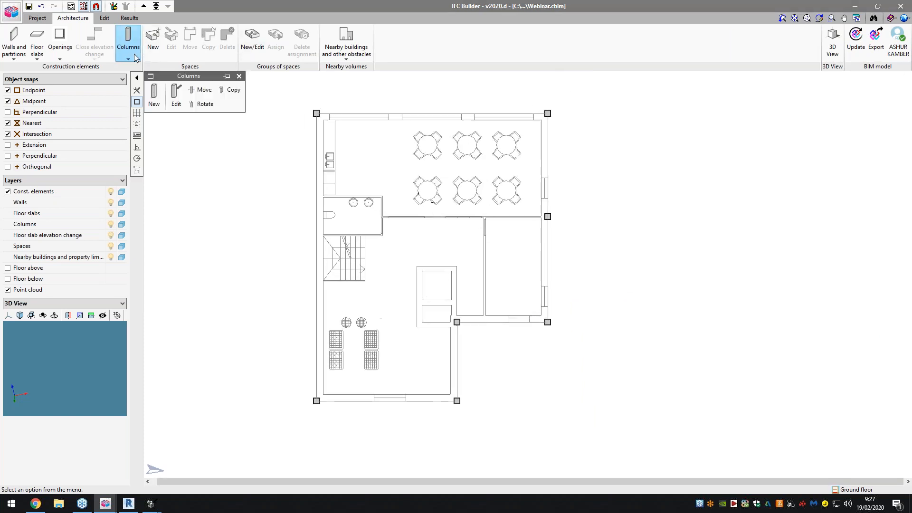
left_click(200, 89)
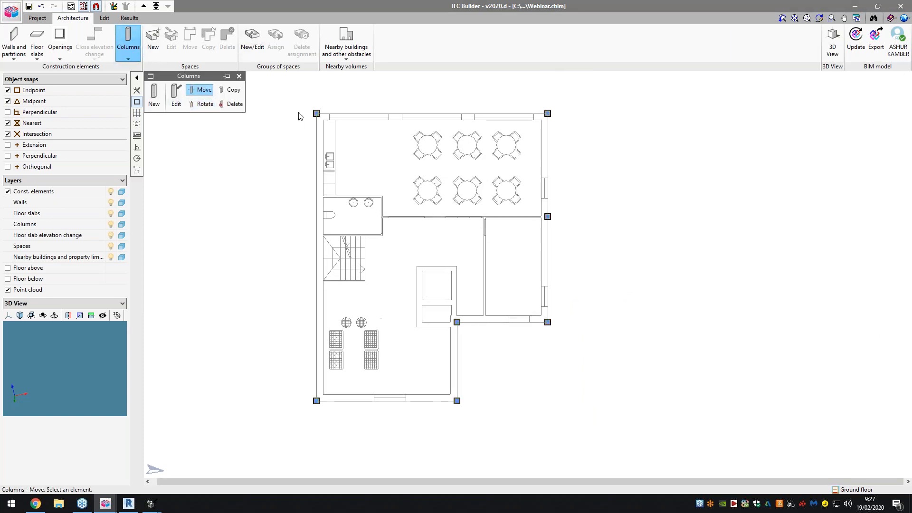
scroll(321, 117, "up", 2)
left_click(318, 115)
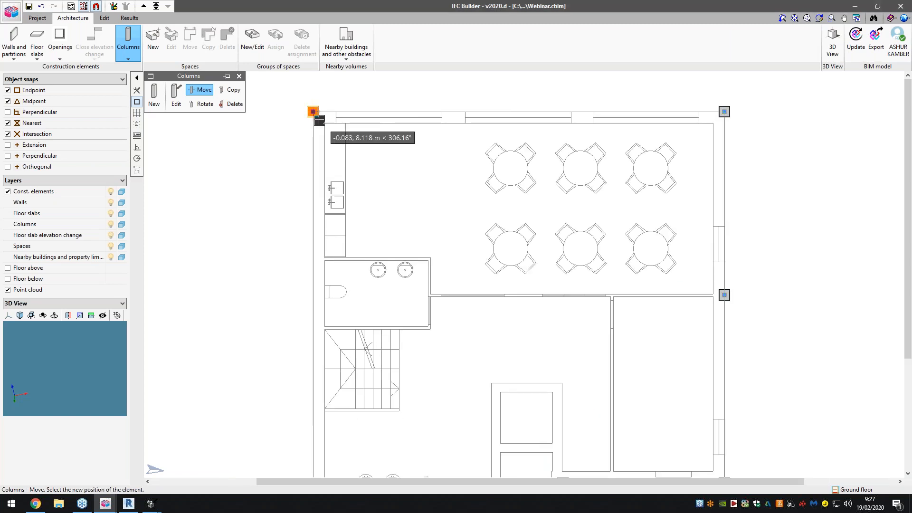
left_click(317, 116)
left_click(315, 115)
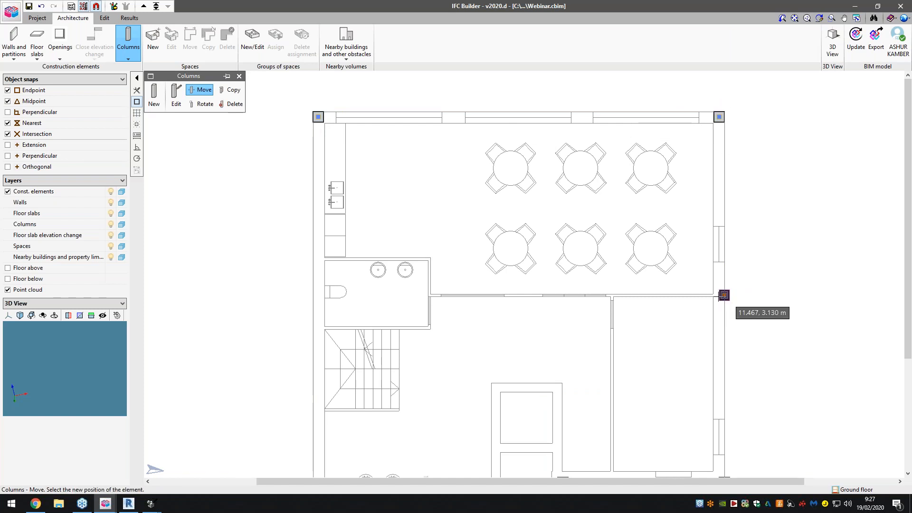
- Move the three columns at the right façade's wall junction, its lower corner and the plan's inner corner into the wall thickness
scroll(724, 295, "up", 5)
left_click(716, 294)
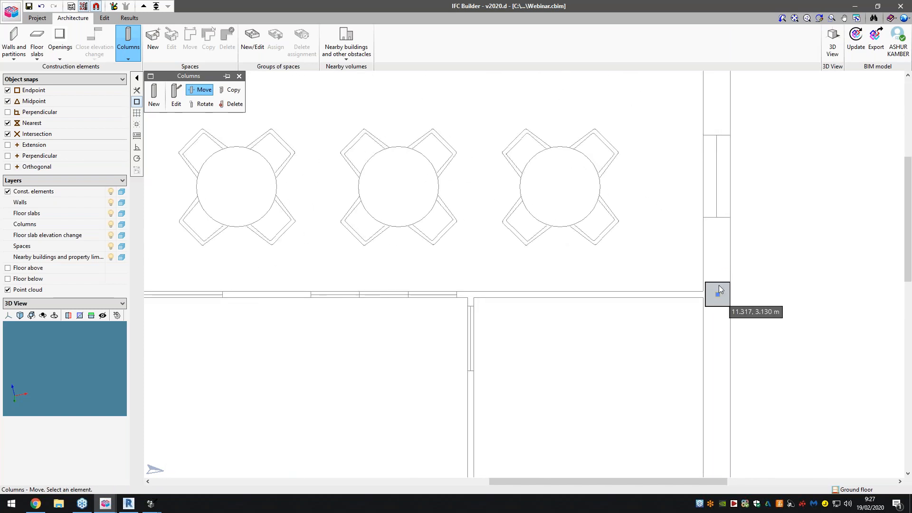
scroll(712, 209, "down", 3)
scroll(717, 375, "down", 3)
scroll(682, 309, "up", 6)
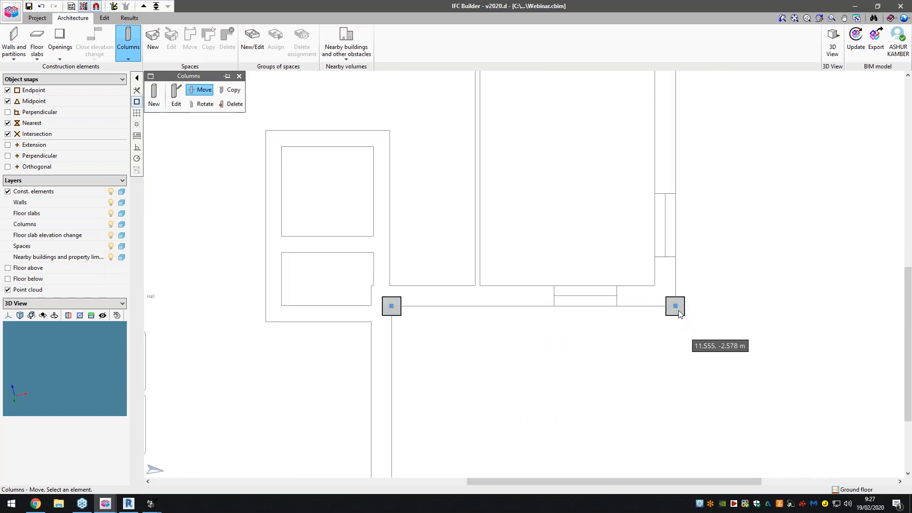
left_click(669, 297)
left_click(655, 279)
left_click(295, 300)
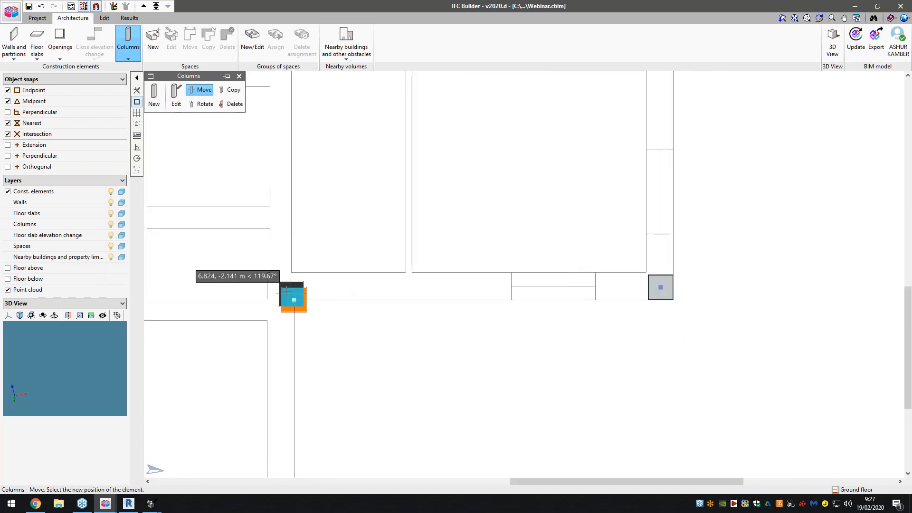
- Move the two columns at the ends of the plan's bottom wall inward so they sit within the wall thickness
scroll(326, 380, "down", 5)
scroll(304, 352, "up", 8)
left_click(331, 335)
scroll(332, 335, "up", 1)
left_click(342, 351)
left_click(333, 341)
scroll(468, 323, "down", 5)
scroll(235, 327, "up", 1)
scroll(232, 330, "up", 4)
left_click(249, 331)
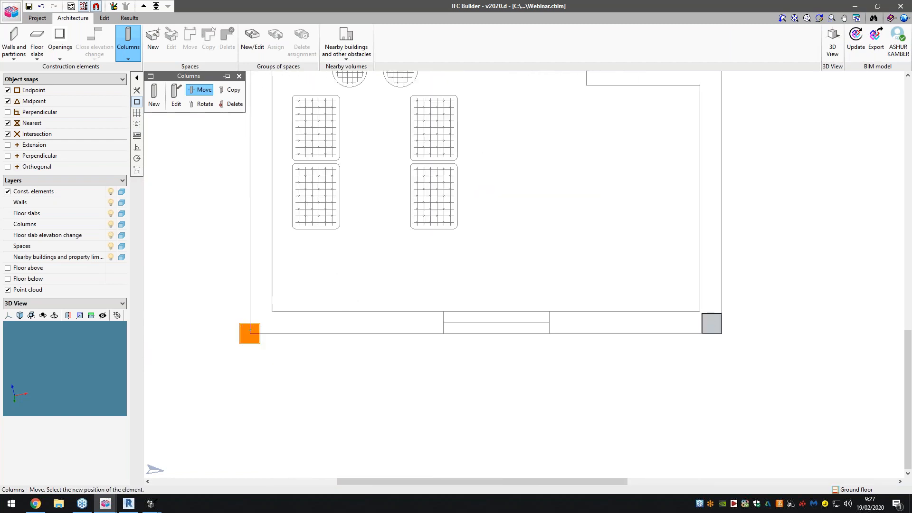
left_click(258, 333)
scroll(246, 374, "down", 2)
scroll(246, 374, "down", 4)
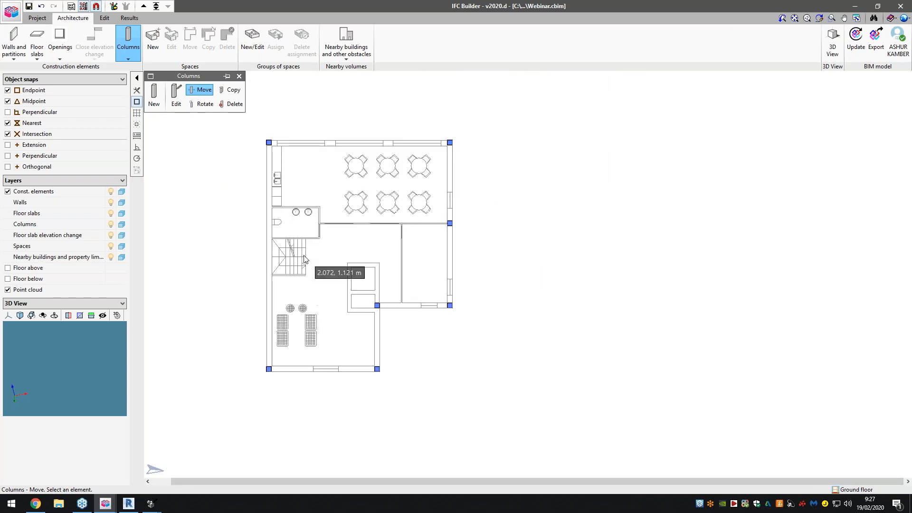
- Add two 0.300 m rectangular columns, one along the dining room's lower wall and one level with it on the left façade
scroll(389, 230, "up", 1)
scroll(393, 237, "up", 1)
left_click(154, 95)
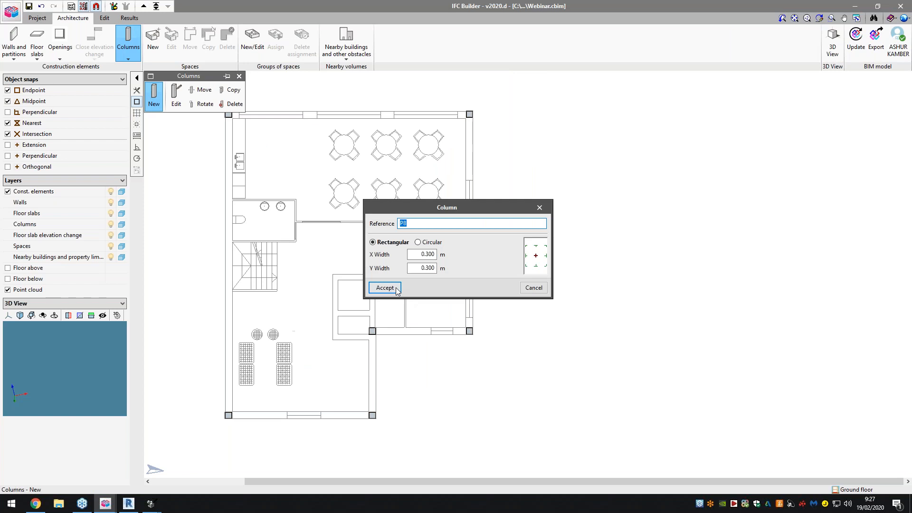
left_click(385, 289)
left_click(369, 221)
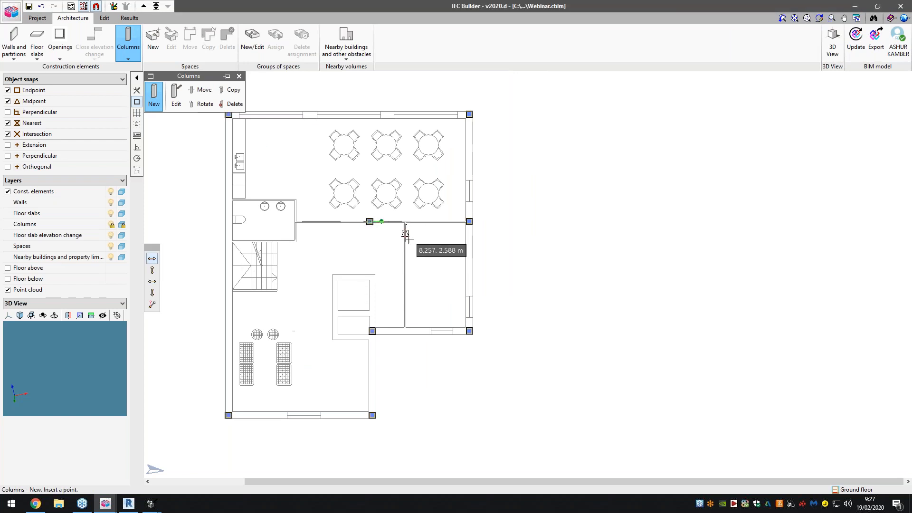
left_click(225, 221)
scroll(278, 226, "down", 1)
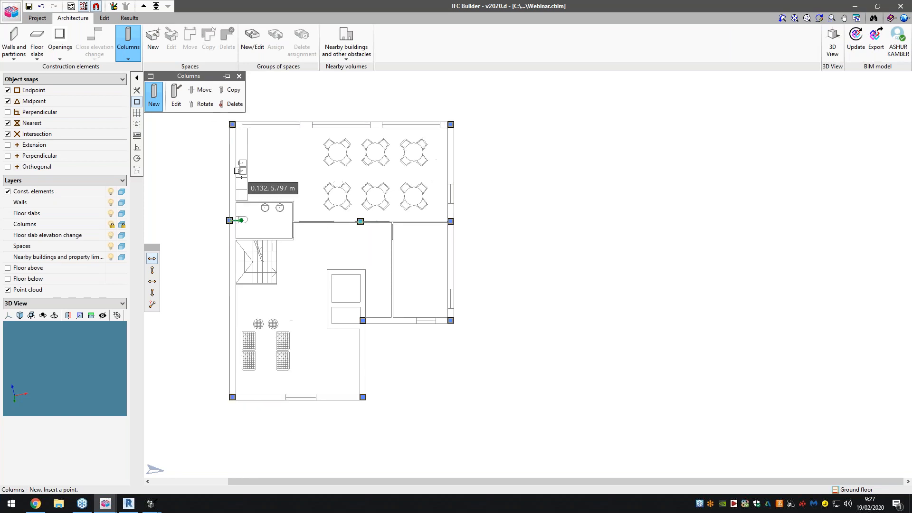
- Define a new external wall type with a thickness of 0.300 m and use it for drawing
left_click(19, 47)
left_click(155, 98)
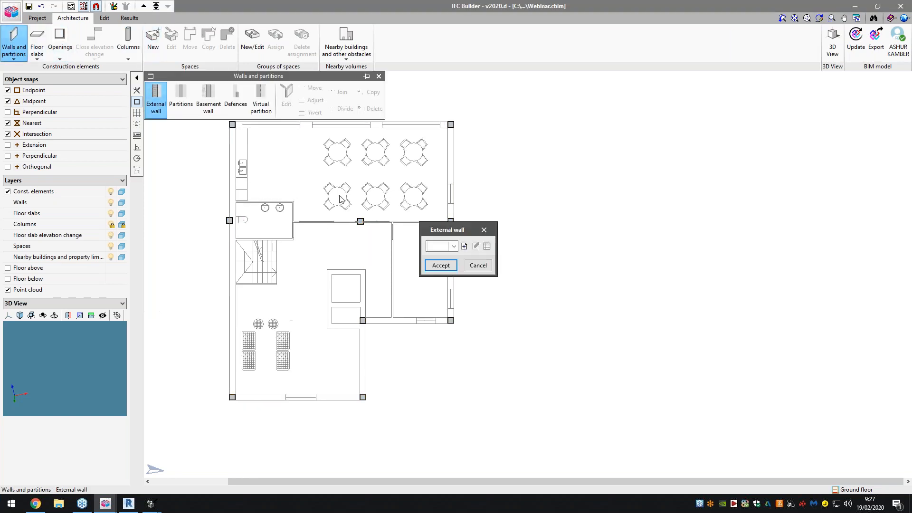
left_click(464, 246)
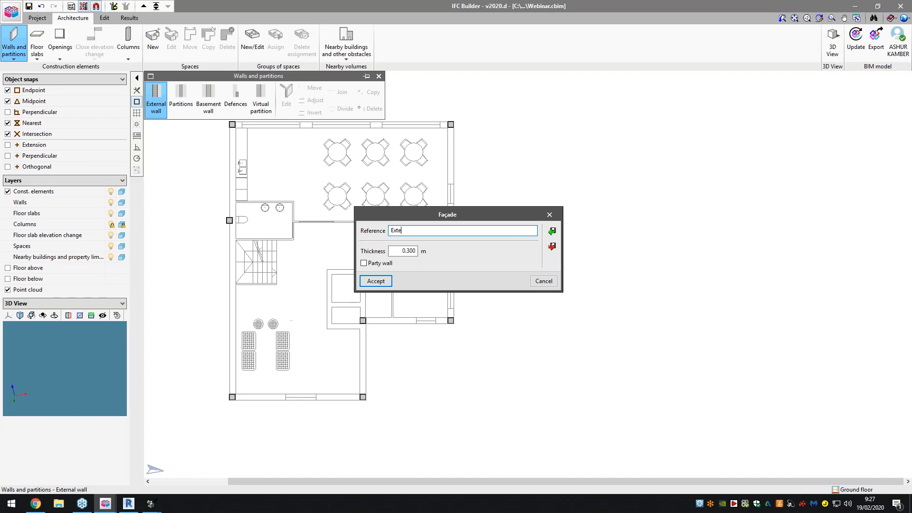
left_click(376, 281)
left_click(440, 266)
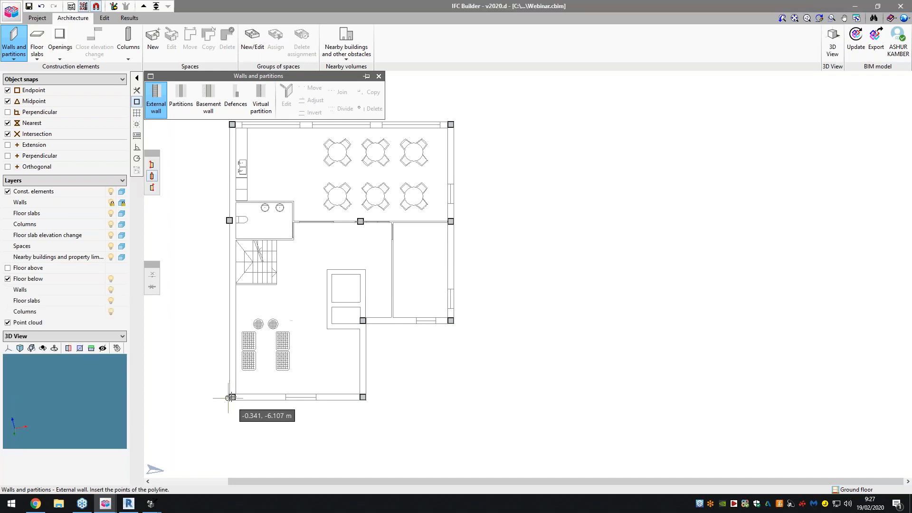
- Draw the external wall from the bottom-left column through the bottom-right and inner-corner columns to the right façade's lower corner column
scroll(229, 400, "up", 2)
scroll(229, 400, "up", 3)
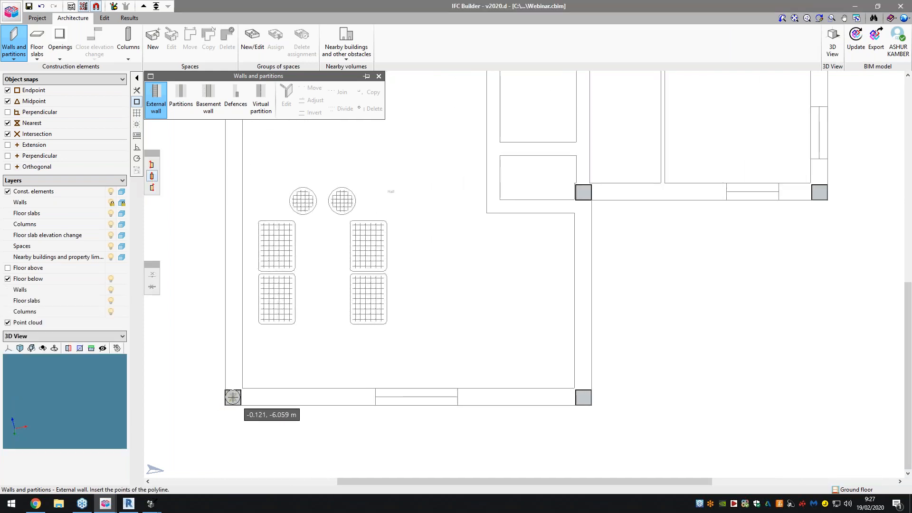
left_click(232, 397)
left_click(583, 397)
left_click(584, 193)
scroll(485, 206, "down", 3)
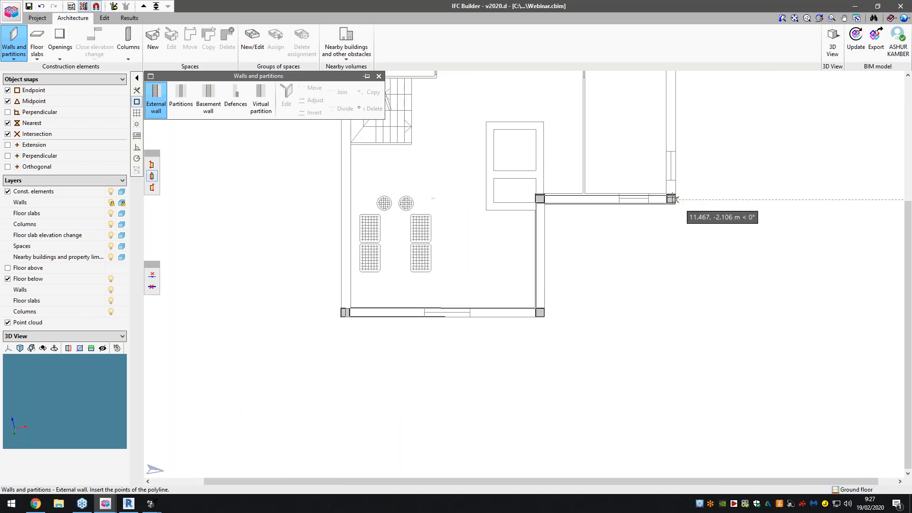
scroll(669, 198, "up", 2)
left_click(673, 199)
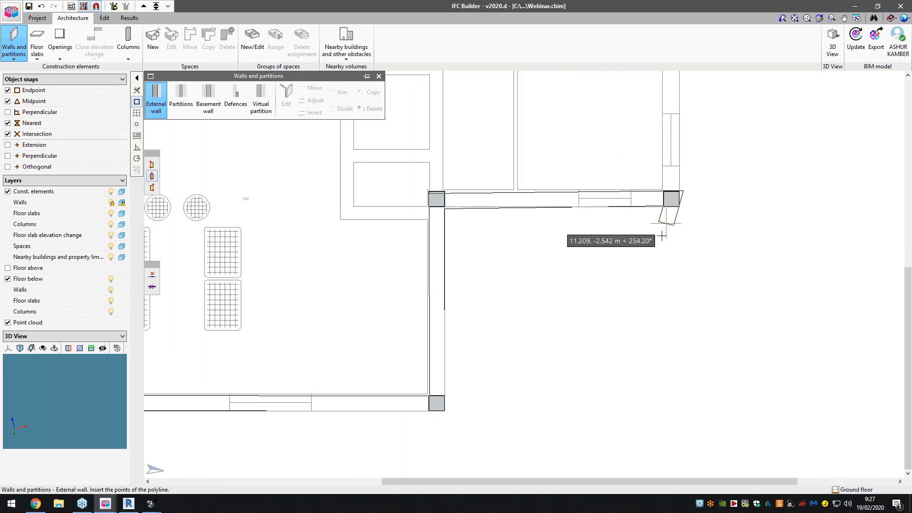
- Continue the external wall up the right façade, across the top and down through the left façade columns, closing it at the bottom-left column
scroll(663, 234, "down", 6)
scroll(666, 126, "up", 2)
scroll(664, 308, "down", 5)
scroll(671, 115, "up", 10)
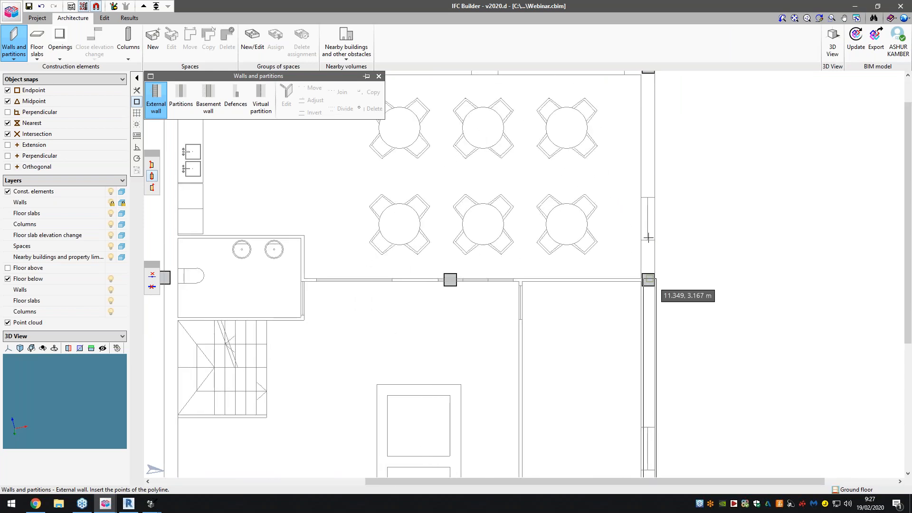
scroll(649, 280, "down", 2)
left_click(649, 135)
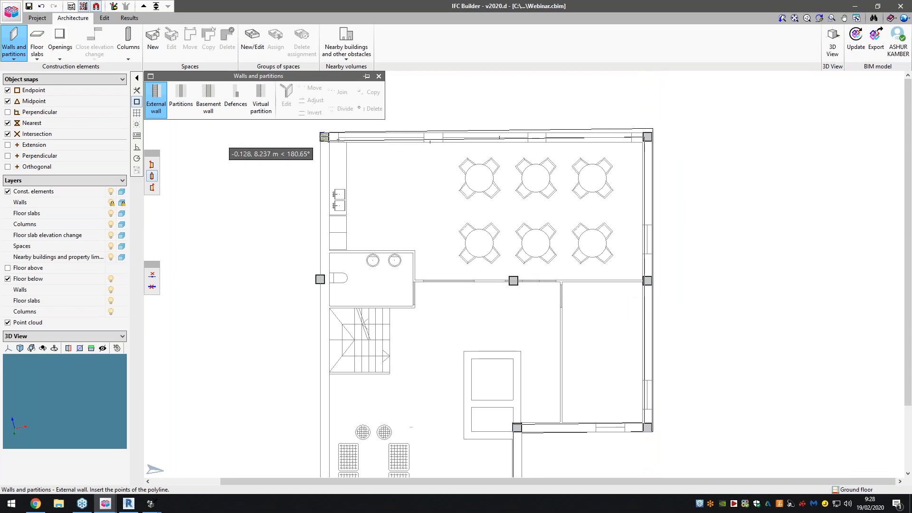
left_click(324, 137)
left_click(320, 279)
scroll(389, 161, "down", 2)
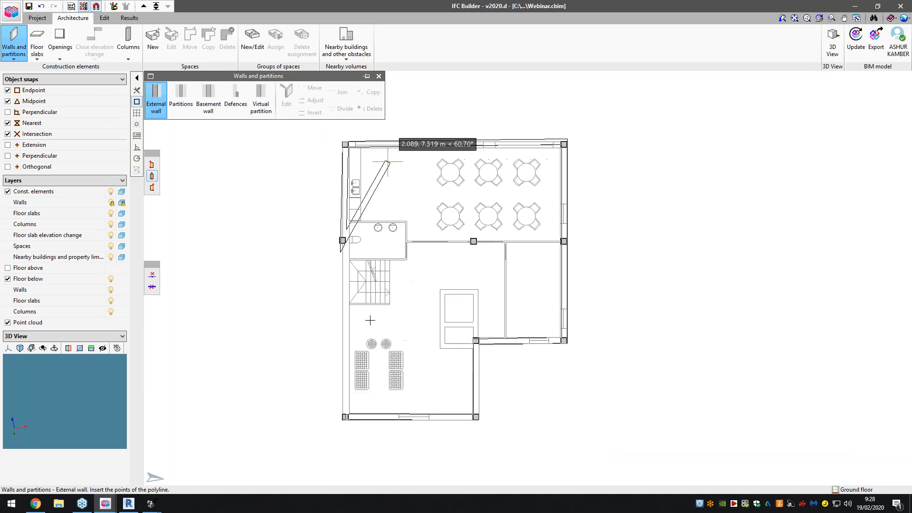
scroll(389, 161, "down", 2)
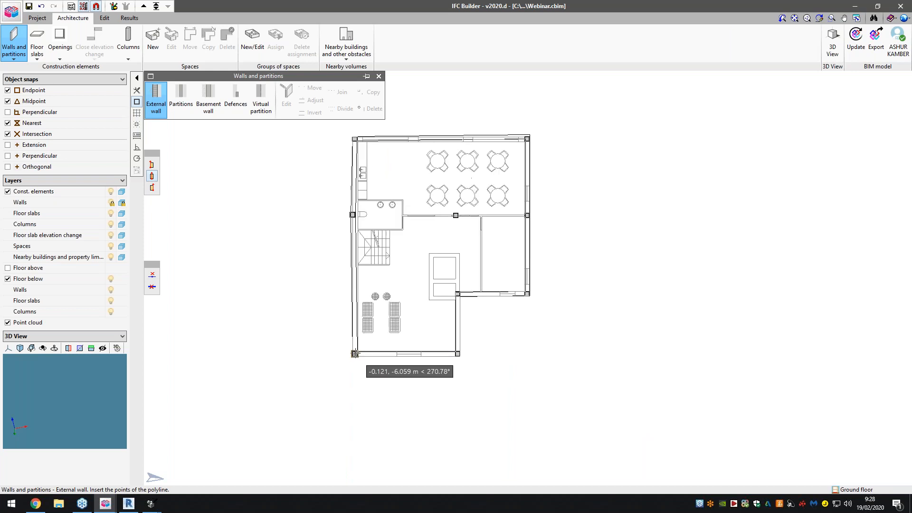
left_click(354, 354)
- Draw a wall of the same type from the right façade's middle column to the toilet room's right wall
scroll(524, 213, "up", 2)
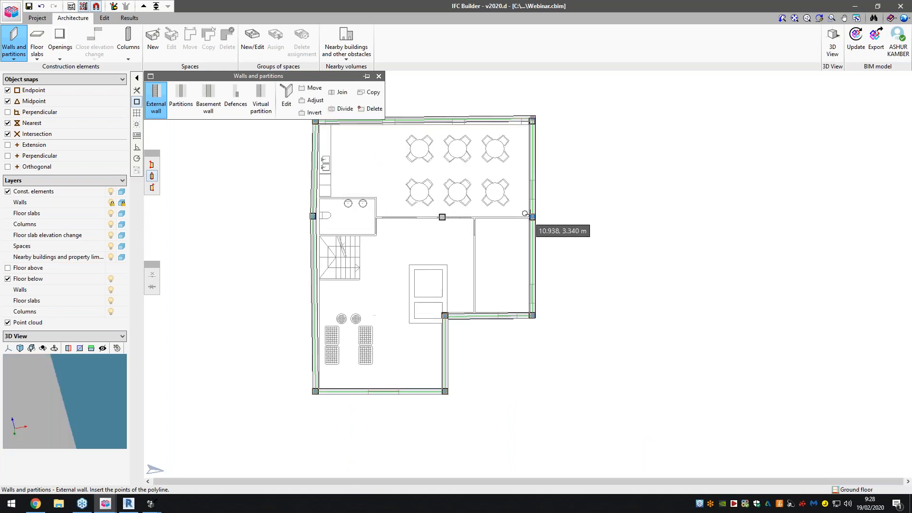
left_click(533, 217)
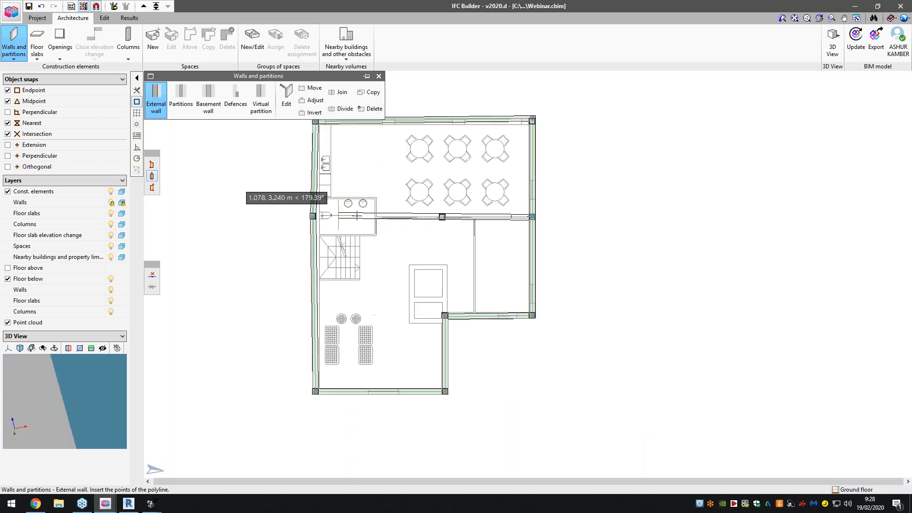
left_click(377, 217)
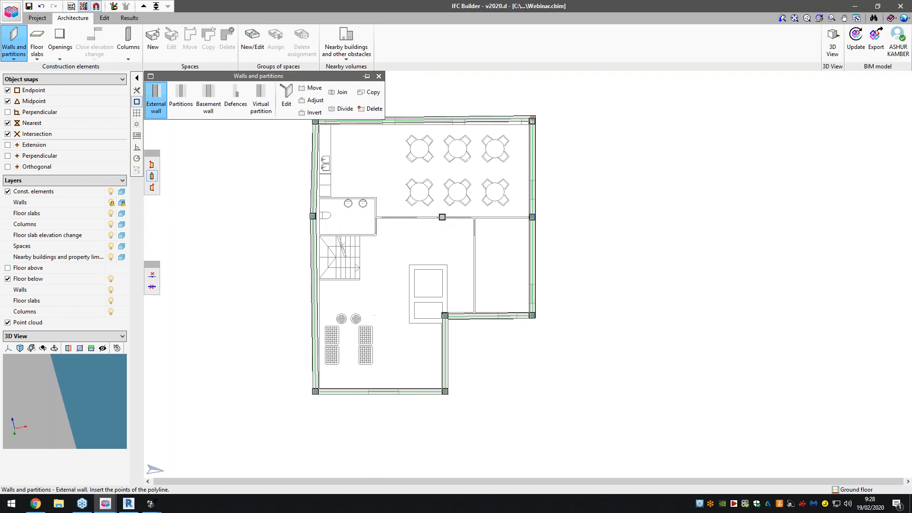
scroll(482, 193, "down", 2)
scroll(564, 173, "up", 4)
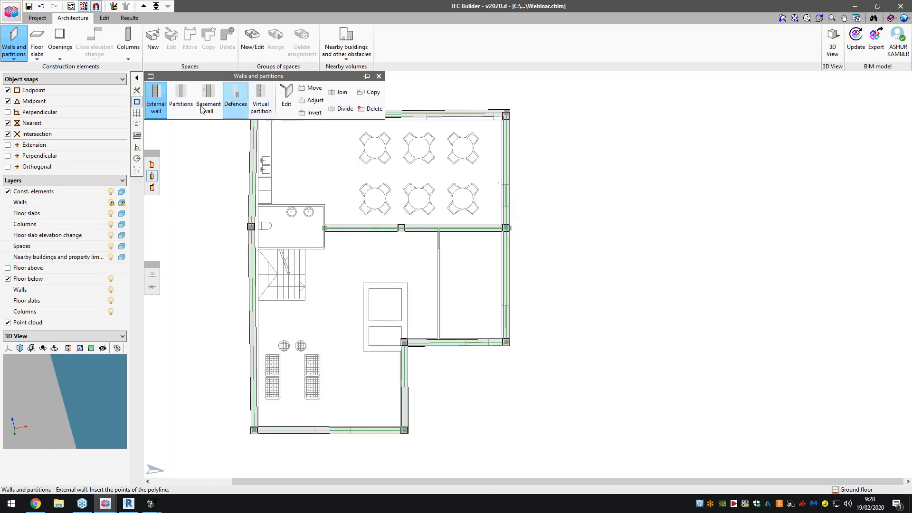
- Define a new partition type with the reference Part01, set its thickness, and use it for drawing
left_click(184, 105)
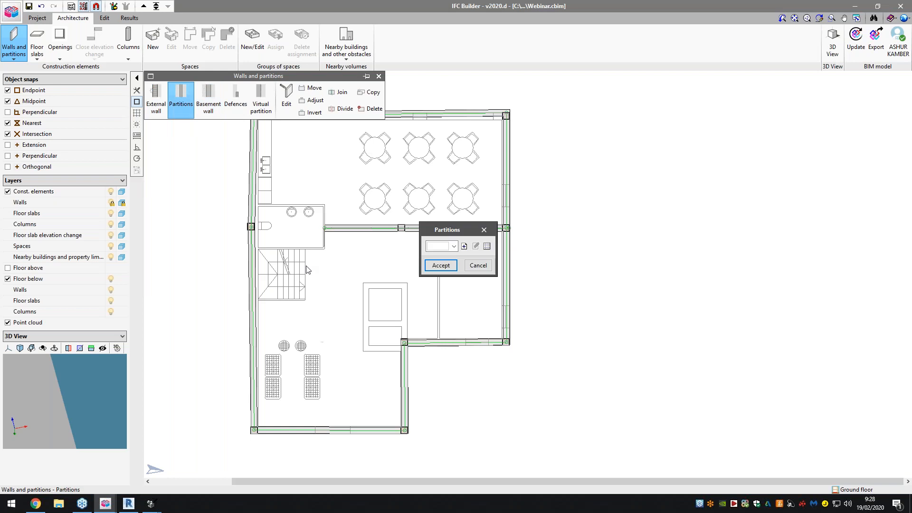
left_click(465, 246)
type("Part01")
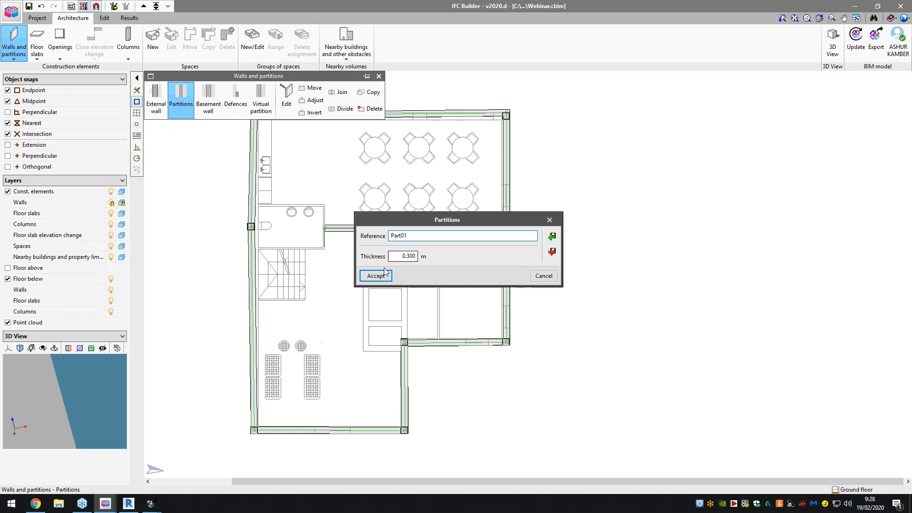
type("0.1")
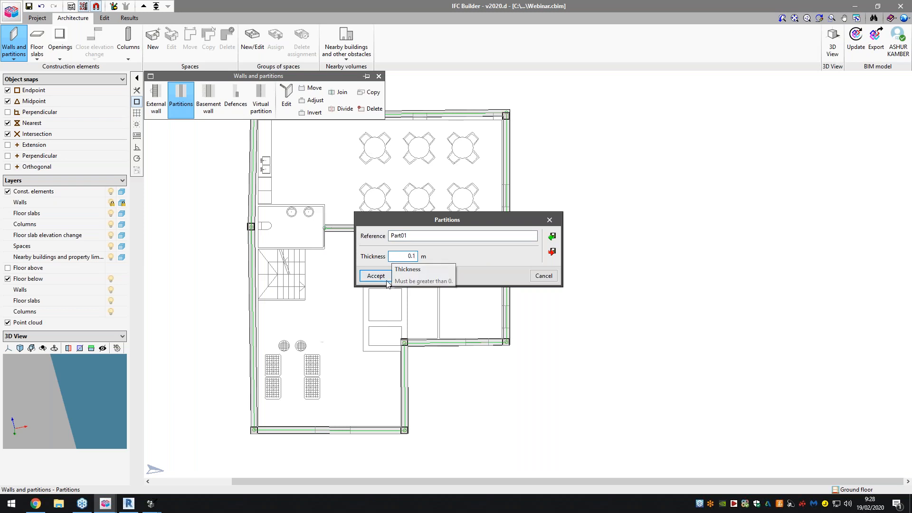
left_click(387, 281)
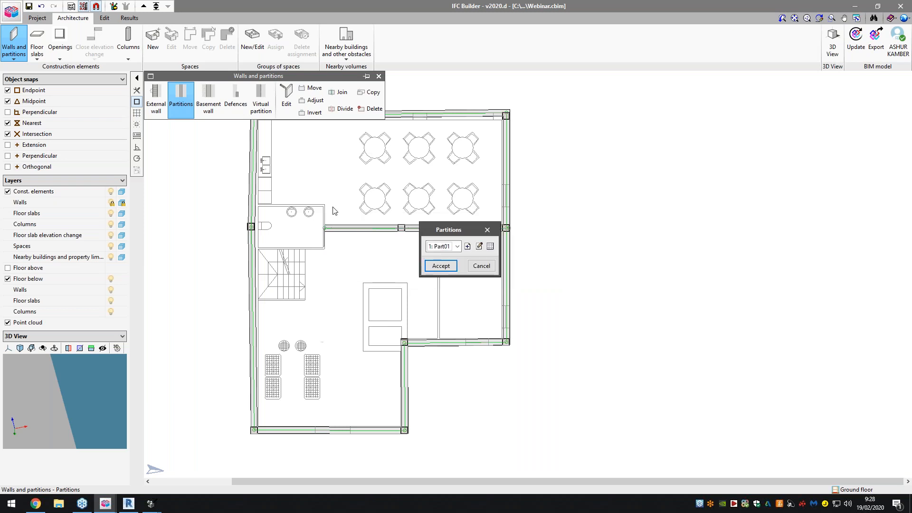
left_click(440, 266)
- Draw a partition from the internal wall's end up to the toilet room's upper-right corner and along its upper edge to the left façade
scroll(300, 191, "up", 5)
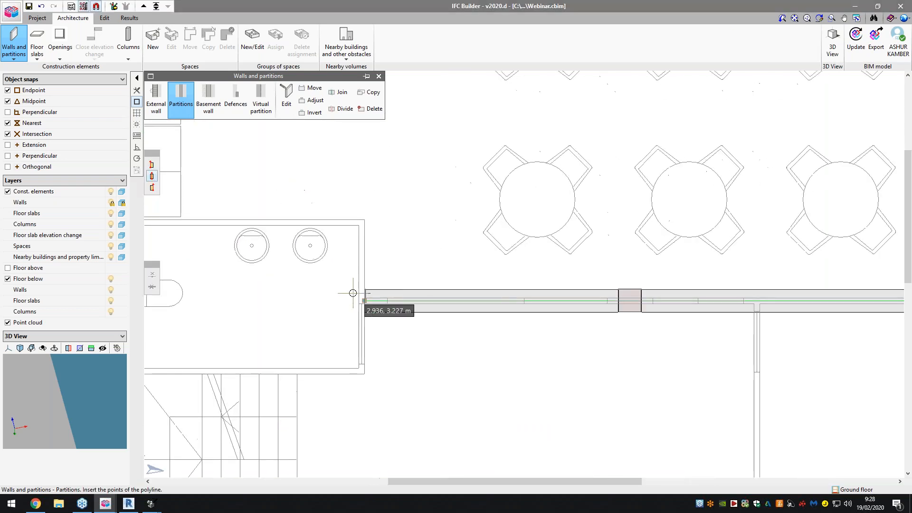
left_click(364, 298)
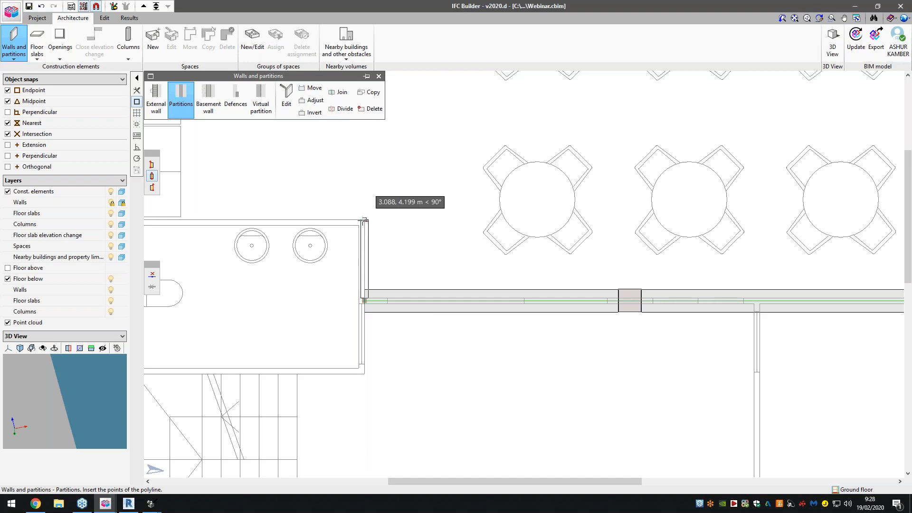
left_click(367, 218)
scroll(391, 219, "down", 2)
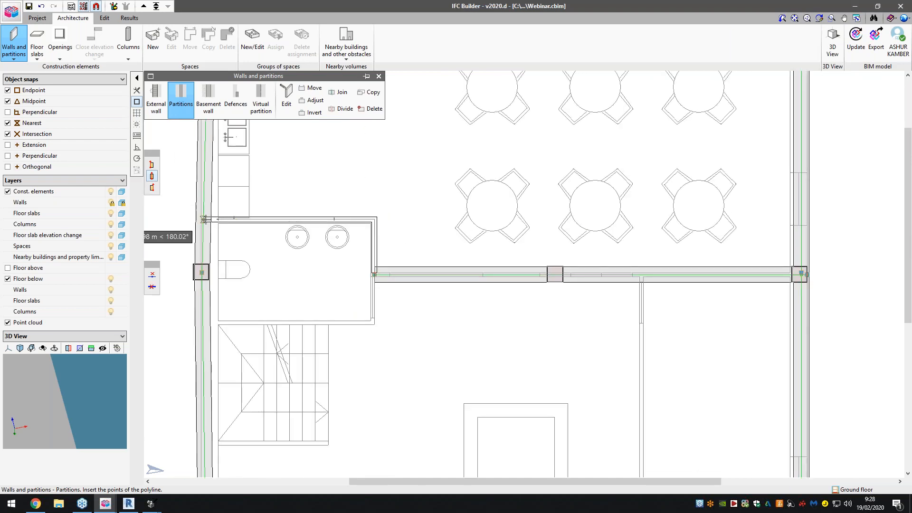
left_click(203, 219)
right_click(203, 219)
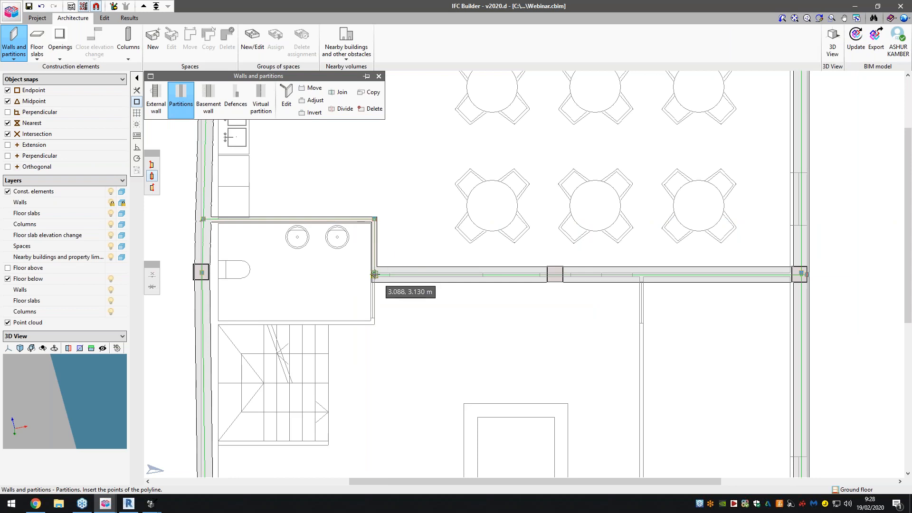
- Draw a partition from the internal wall's end down to the toilet room's lower-right corner and along its lower edge to the left façade
left_click(373, 324)
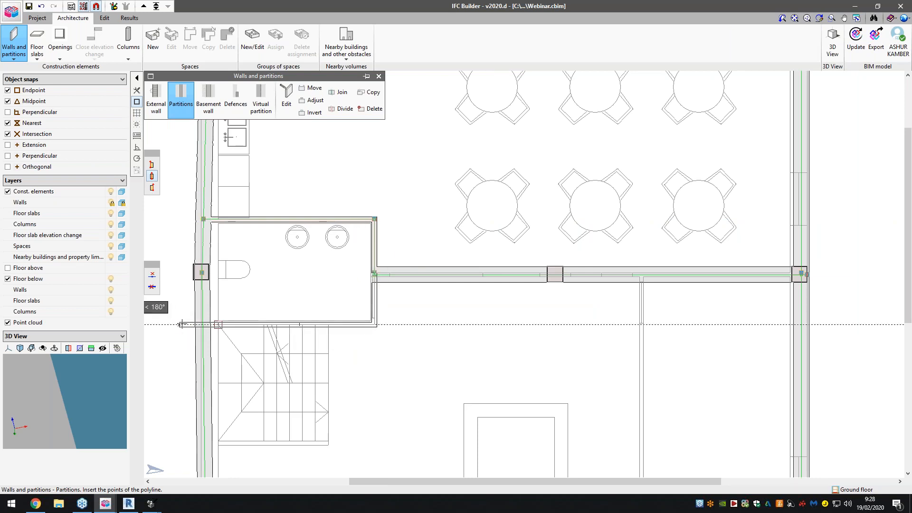
left_click(203, 324)
right_click(204, 324)
- Draw a vertical partition following the template from the internal wall down to the right wing's lower external wall
scroll(337, 269, "down", 2)
scroll(570, 271, "up", 3)
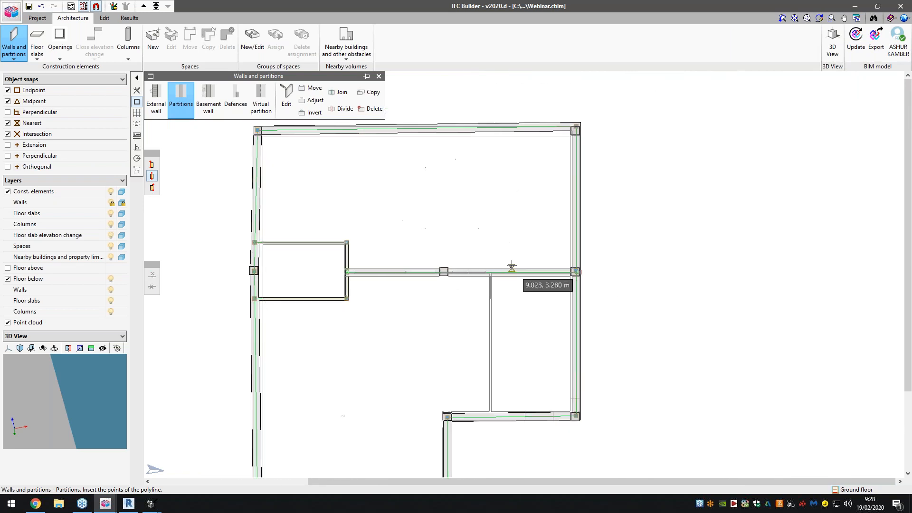
left_click(483, 275)
left_click(483, 472)
right_click(483, 472)
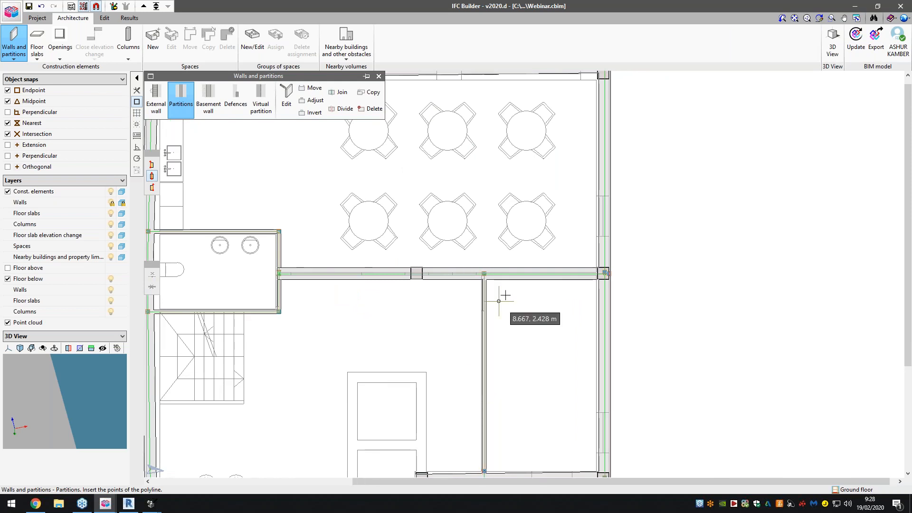
scroll(504, 294, "down", 3)
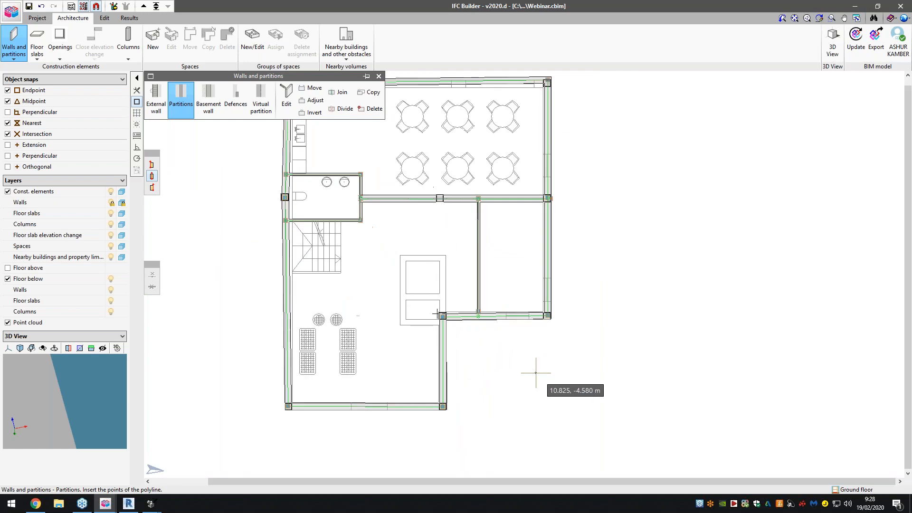
scroll(428, 327, "up", 3)
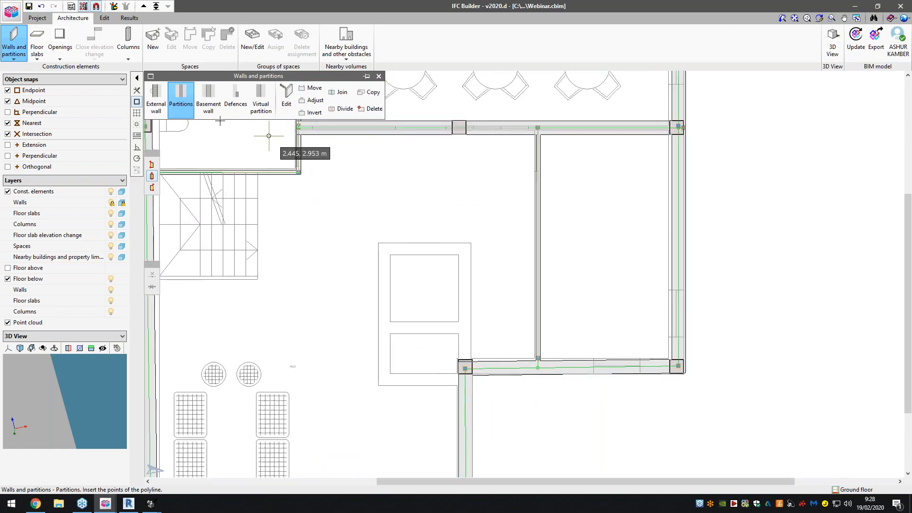
left_click(208, 98)
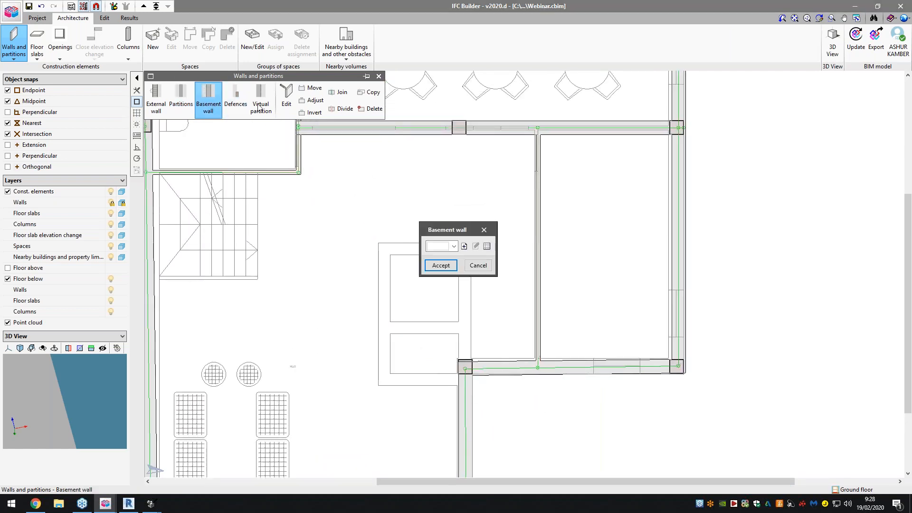
left_click(484, 230)
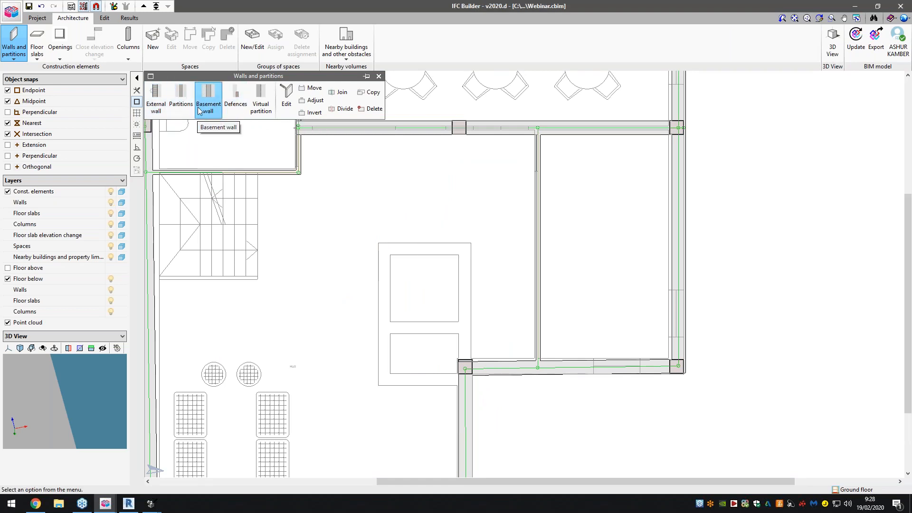
- Define a second external wall type with the reference ExtWall02, set its thickness, and use it for drawing
left_click(155, 100)
left_click(470, 246)
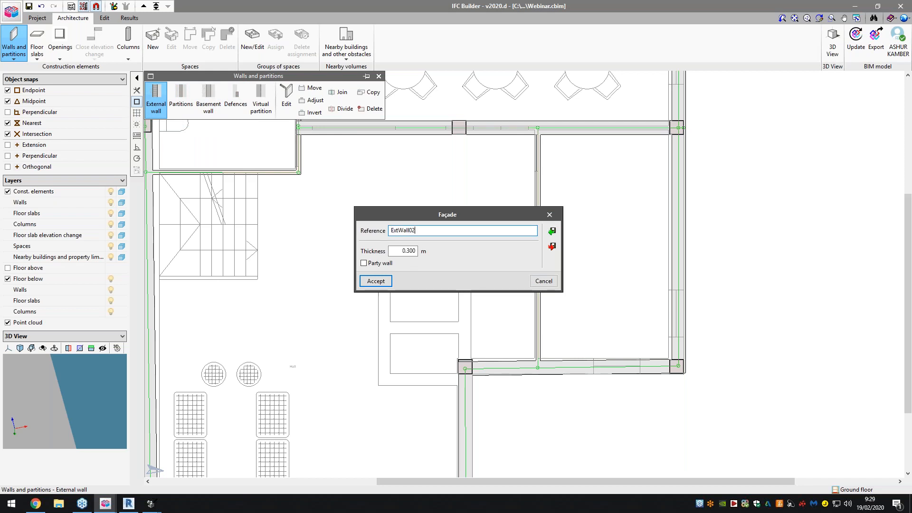
type("0.")
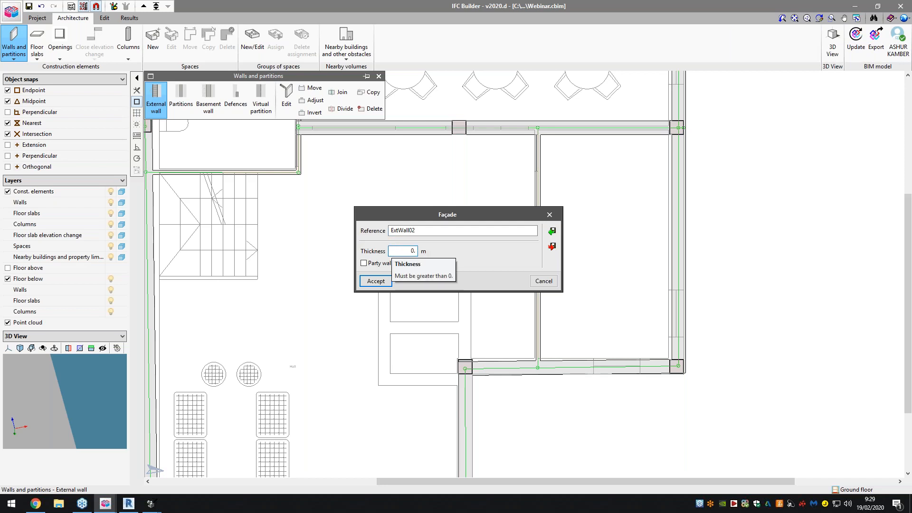
left_click(375, 281)
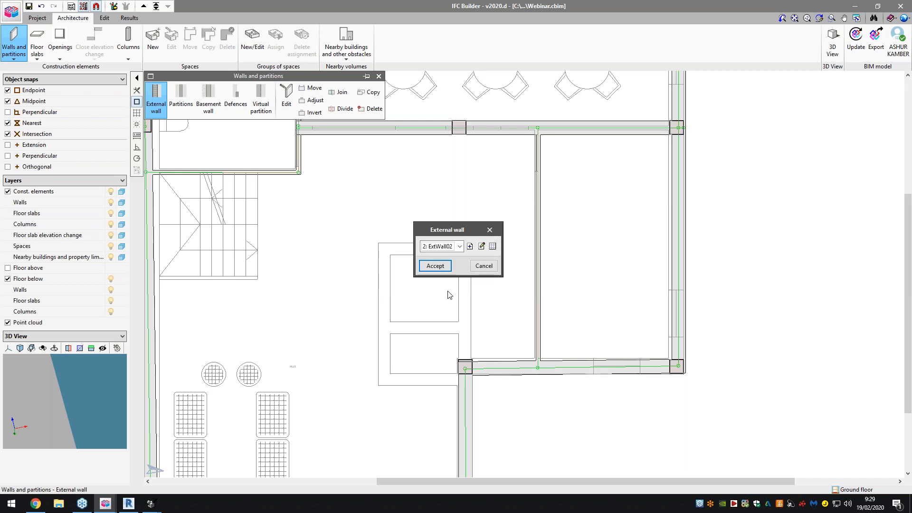
left_click(444, 269)
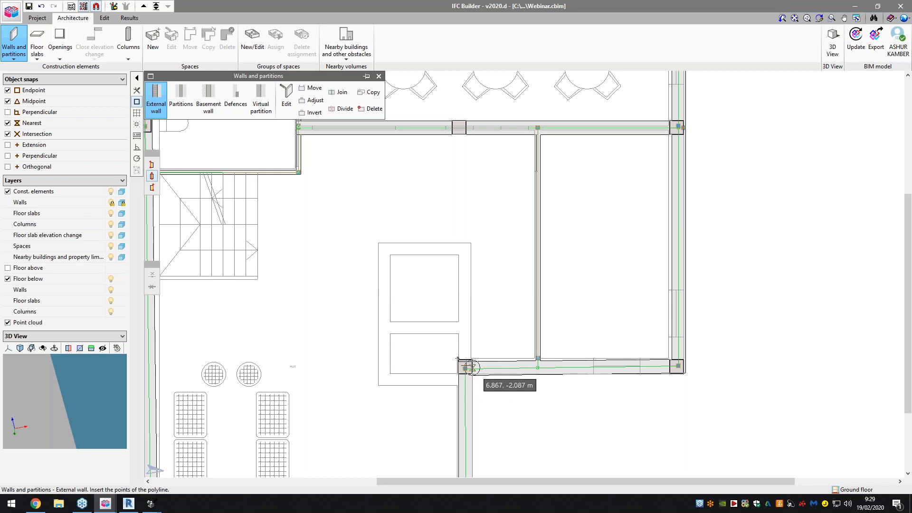
- Draw the shaft walls around the template rectangle, starting at the inner-corner column and ending on the external wall just below it
left_click(458, 366)
scroll(457, 366, "up", 2)
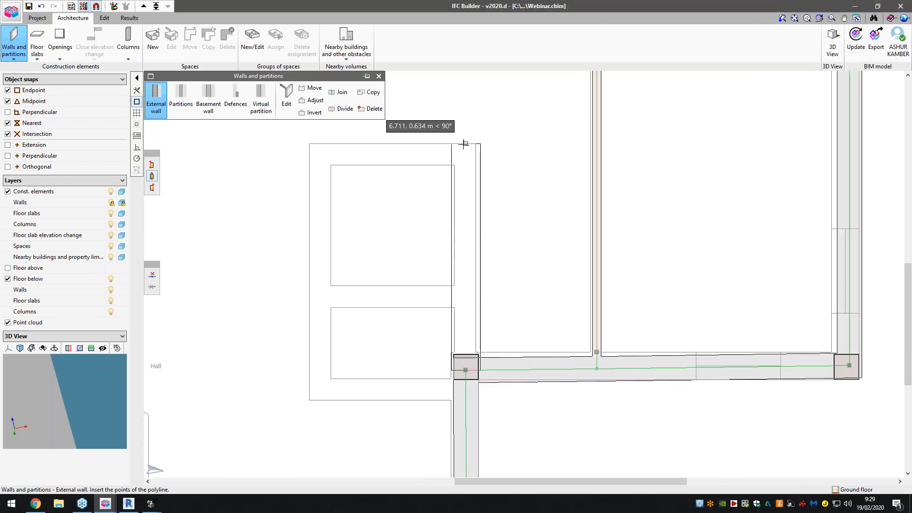
left_click(310, 143)
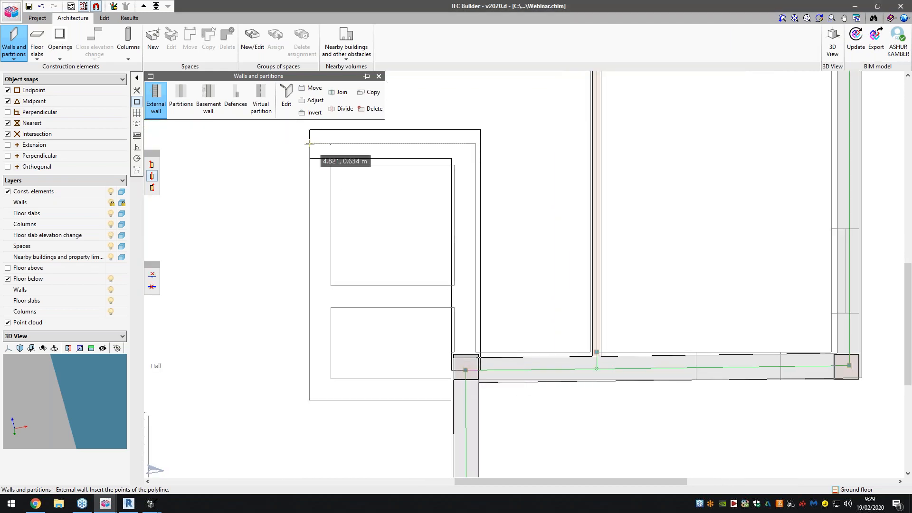
left_click(310, 400)
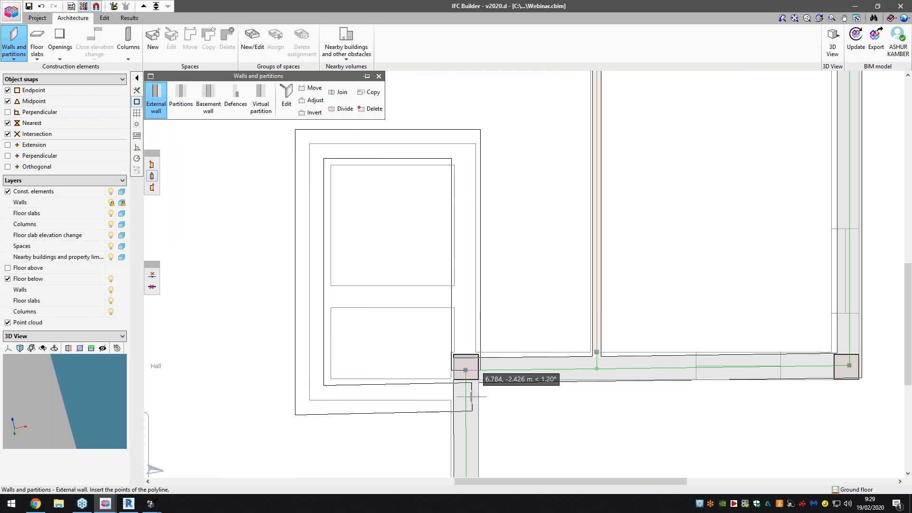
left_click(465, 400)
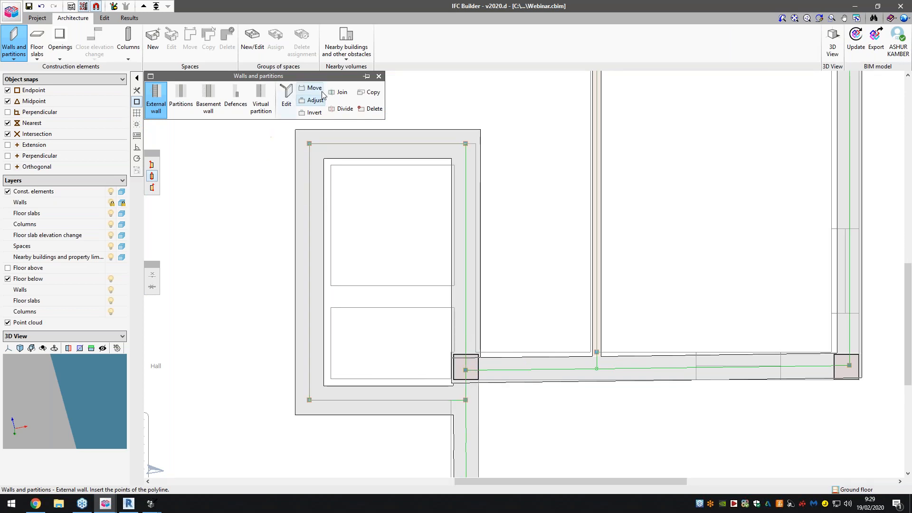
- Adjust the shaft walls inward so their outer face follows the template outline, and finish wall editing
scroll(326, 164, "down", 1)
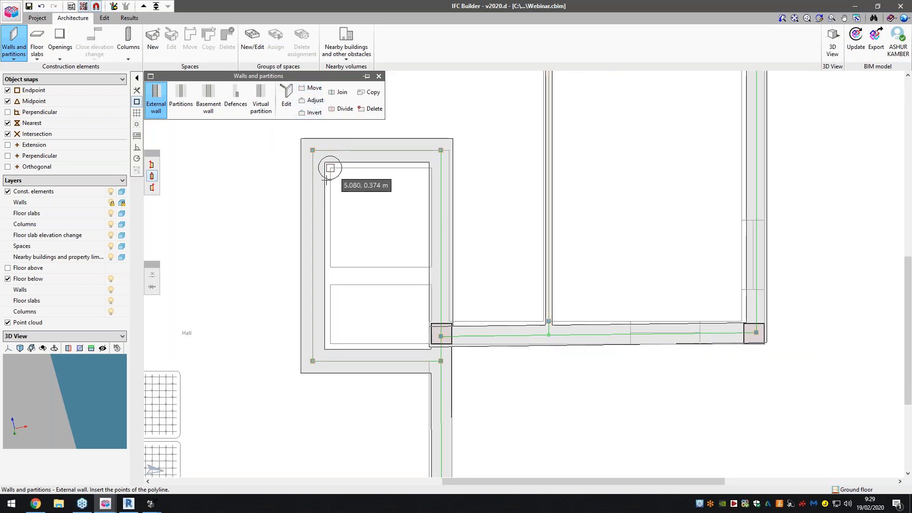
left_click(312, 100)
left_click(361, 151)
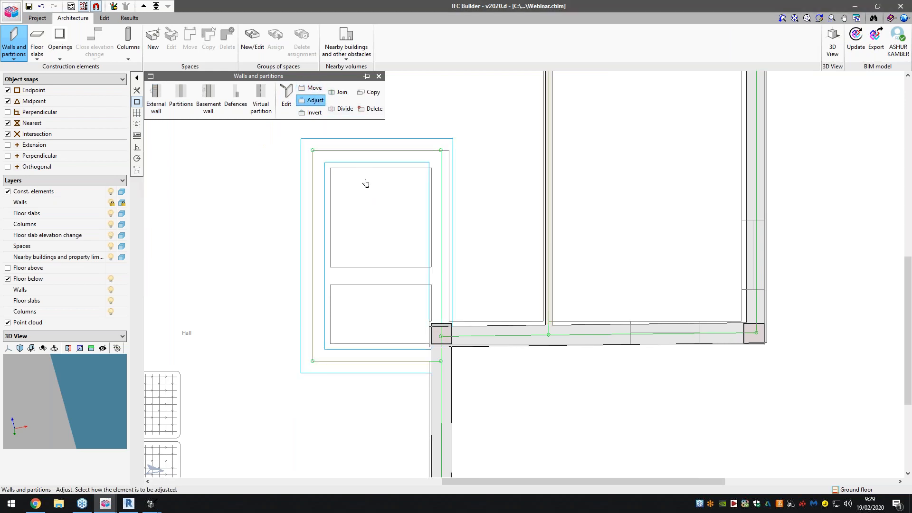
scroll(366, 264, "down", 3)
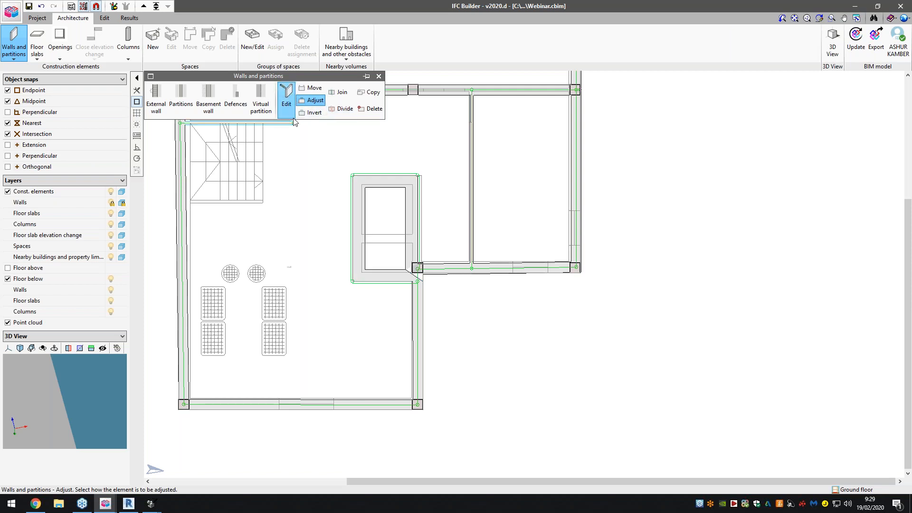
scroll(314, 273, "down", 4)
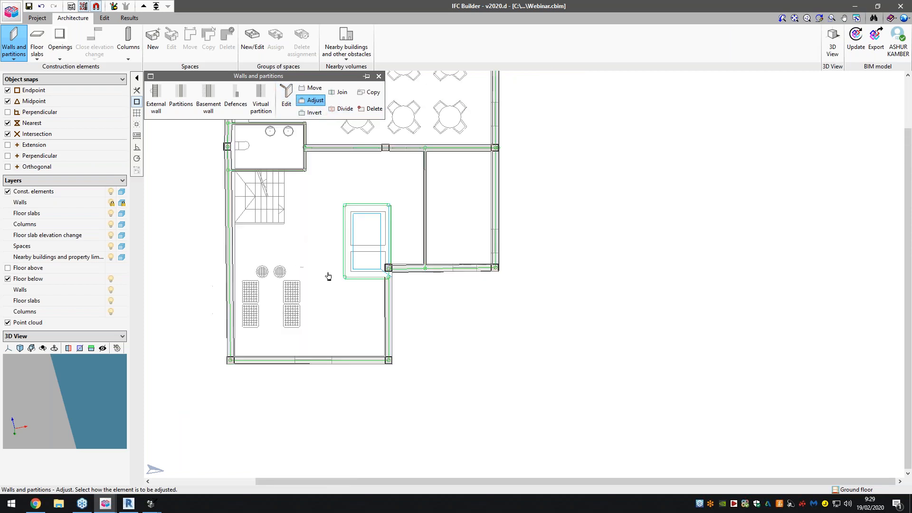
scroll(455, 319, "down", 4)
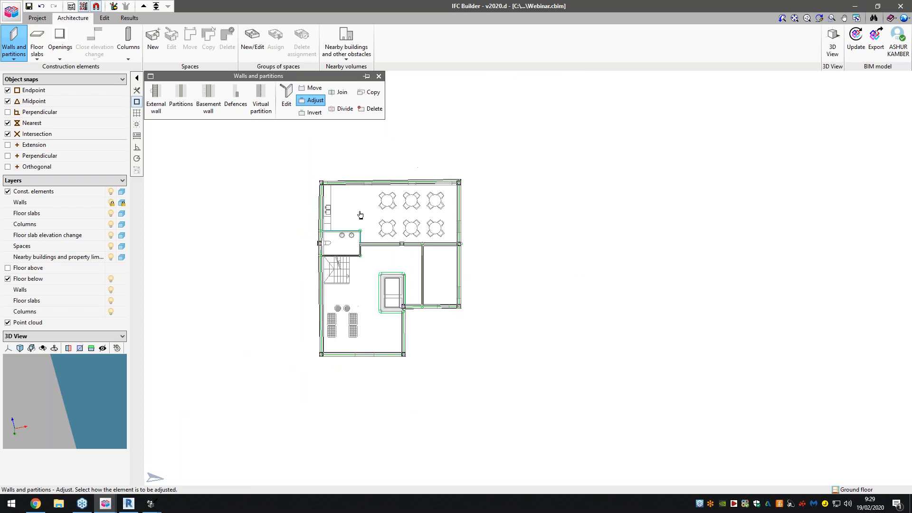
scroll(361, 215, "up", 4)
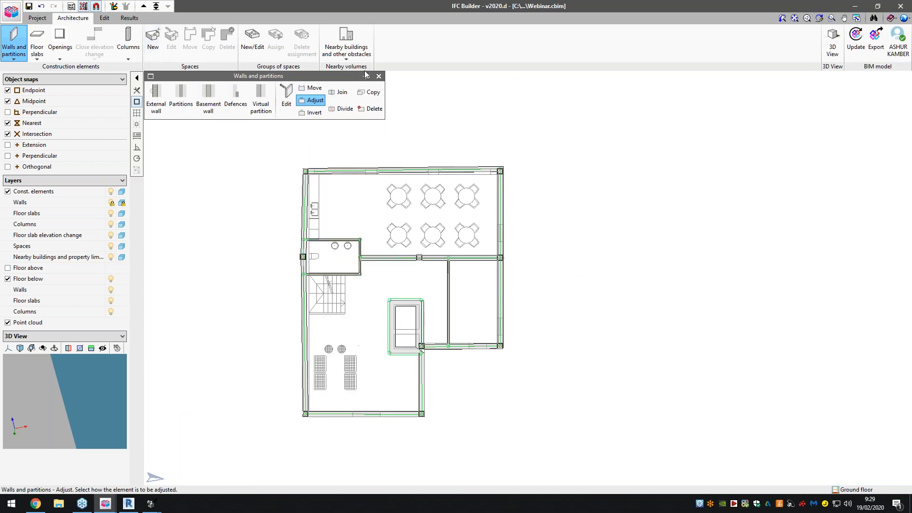
left_click(378, 76)
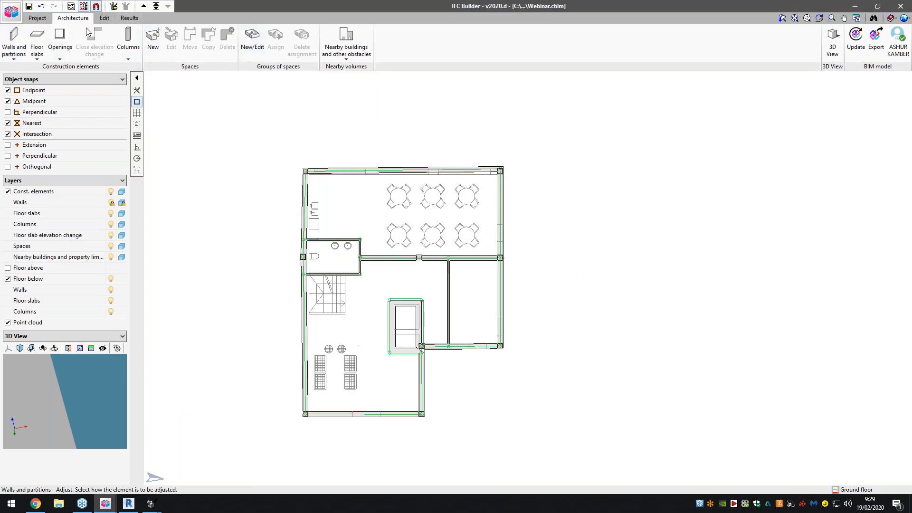
- Define a new door type with the reference Door01, 0.800 m wide and 2.030 m high, and use it for placement
left_click(38, 18)
left_click(72, 18)
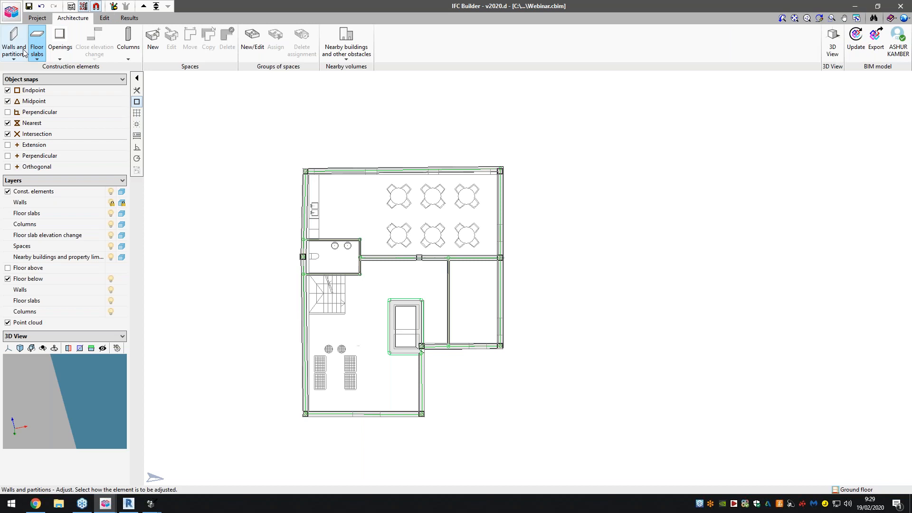
left_click(60, 48)
left_click(151, 106)
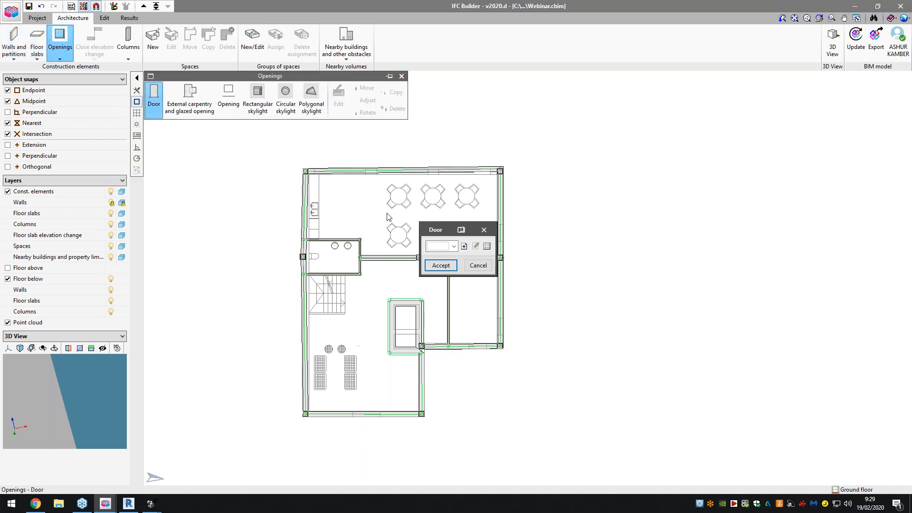
left_click(464, 246)
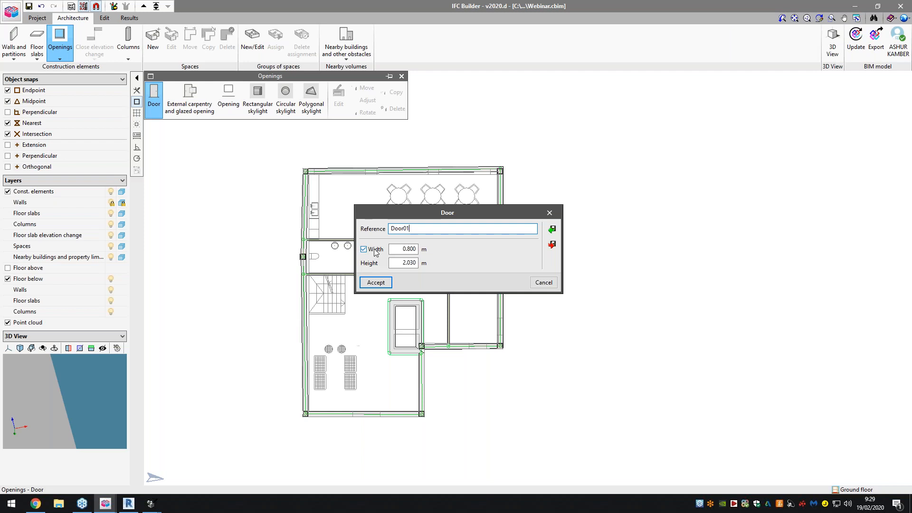
left_click(376, 282)
left_click(449, 266)
- Place a door in the horizontal internal wall on each side of its middle column
scroll(474, 309, "up", 8)
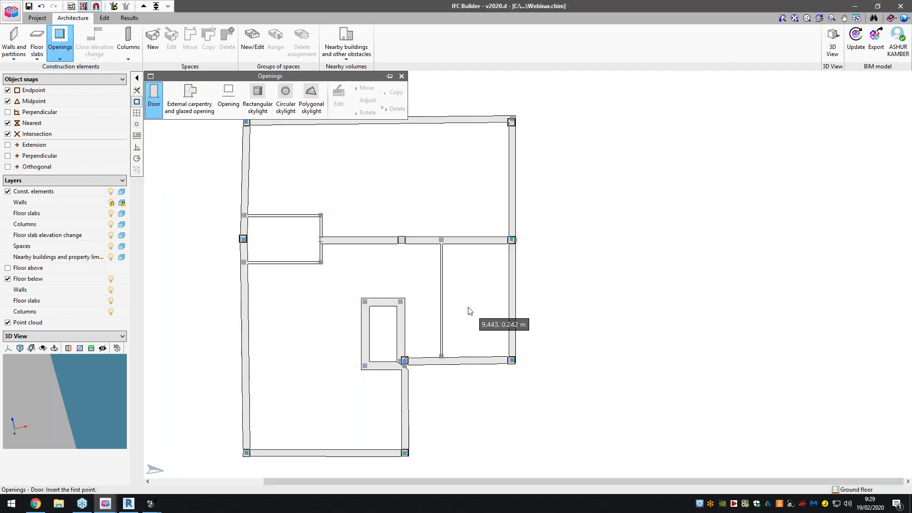
scroll(343, 164, "up", 1)
left_click(354, 203)
left_click(289, 202)
left_click(449, 202)
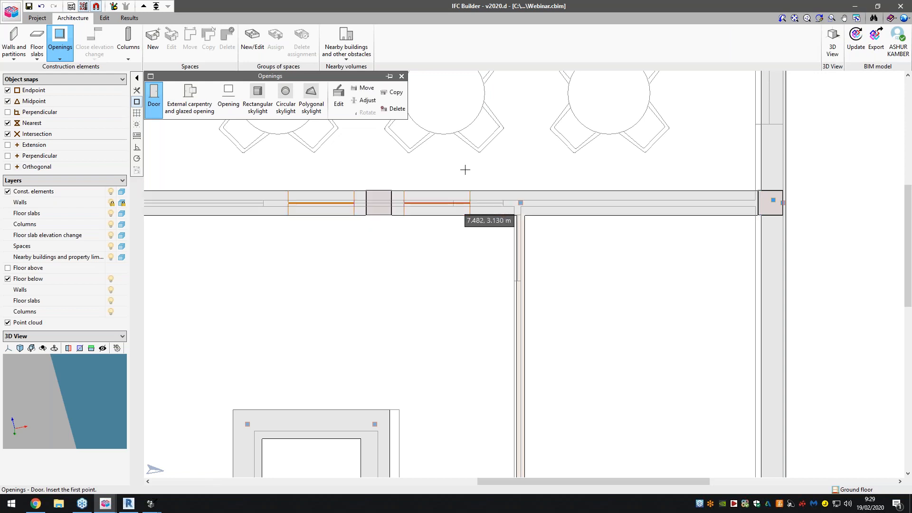
- Place a Door01 door in the lower external wall of the right-hand room, following the template opening
scroll(466, 169, "down", 5)
scroll(389, 408, "down", 1)
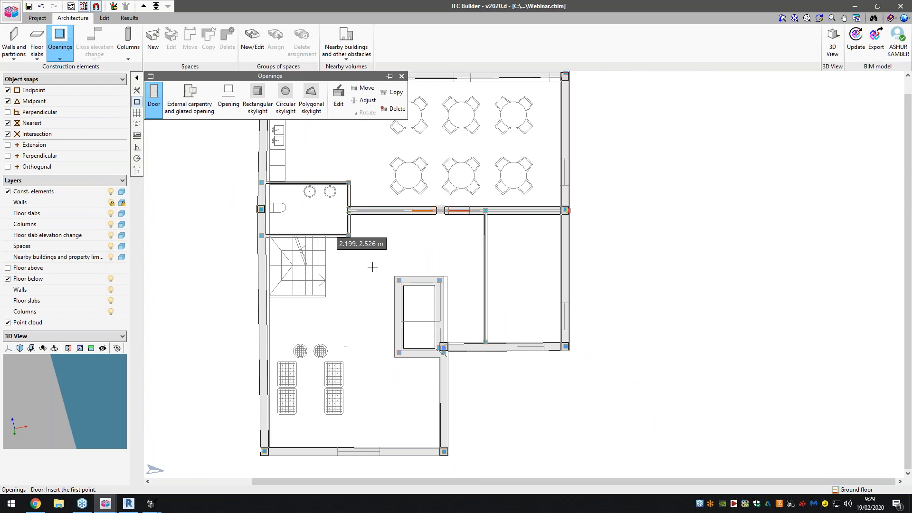
scroll(346, 460, "up", 5)
scroll(434, 219, "down", 4)
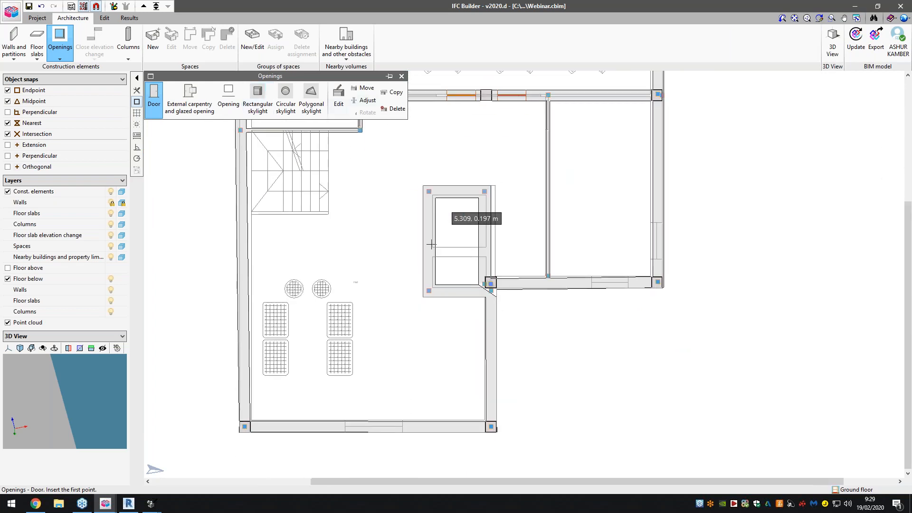
scroll(442, 296, "down", 2)
scroll(527, 166, "up", 1)
scroll(523, 171, "up", 2)
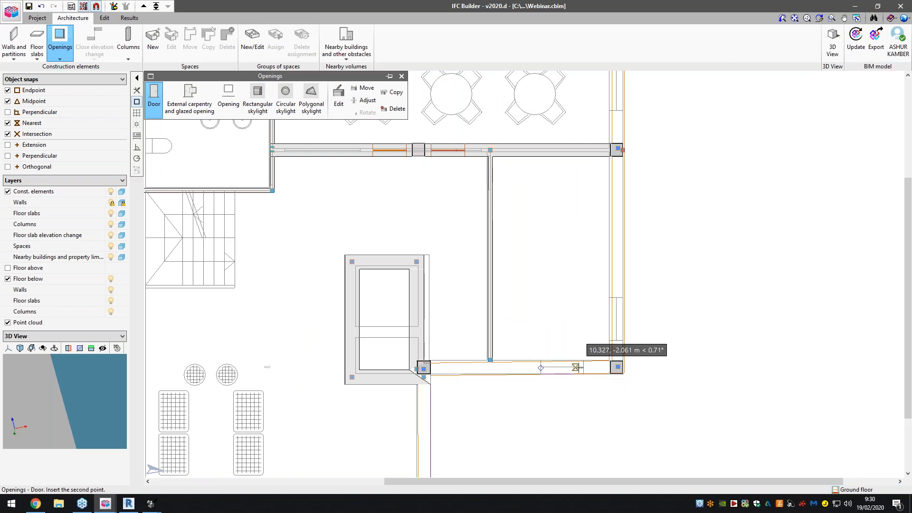
left_click(575, 367)
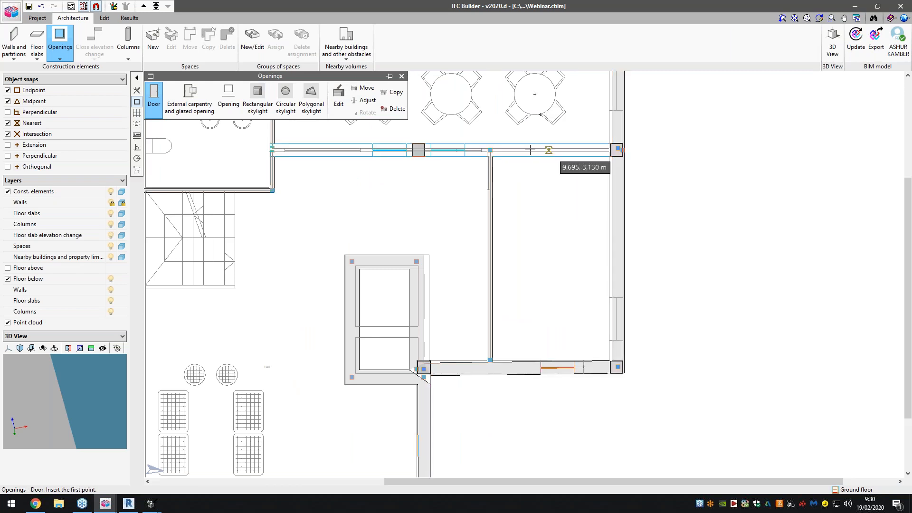
- Place a Door01 door in the vertical partition, near its upper end
scroll(485, 187, "up", 2)
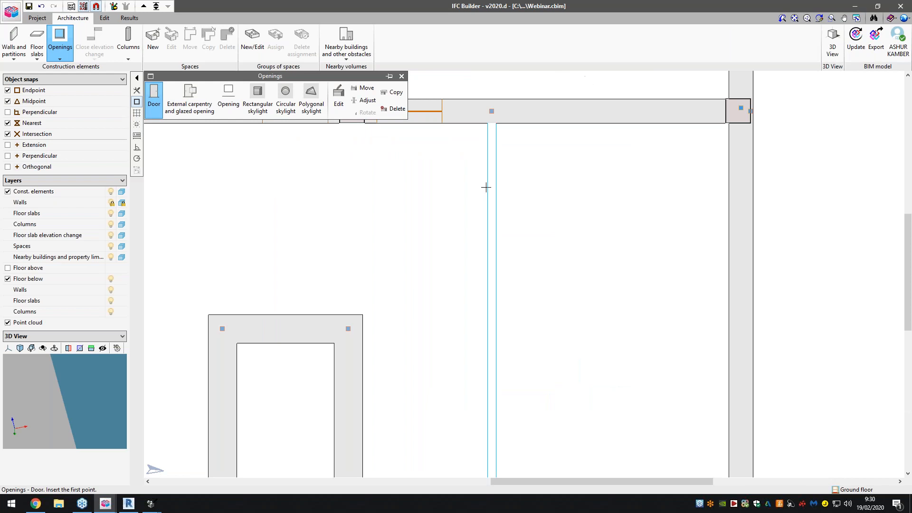
scroll(486, 187, "up", 2)
left_click(492, 255)
scroll(494, 263, "down", 4)
scroll(459, 244, "down", 2)
scroll(435, 166, "down", 4)
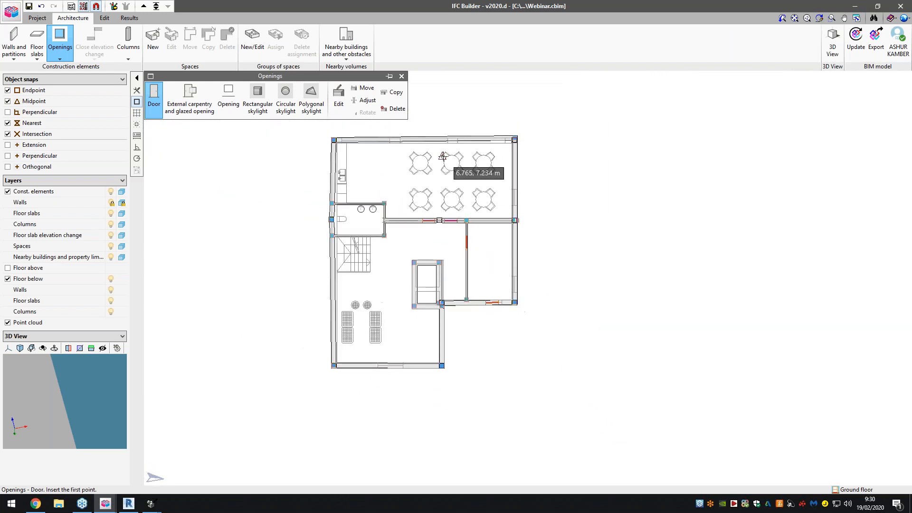
- Define a new window type with the reference Window01, 1.020 m wide and 1.020 m high, for placement 1.200 m above ground
scroll(446, 157, "up", 2)
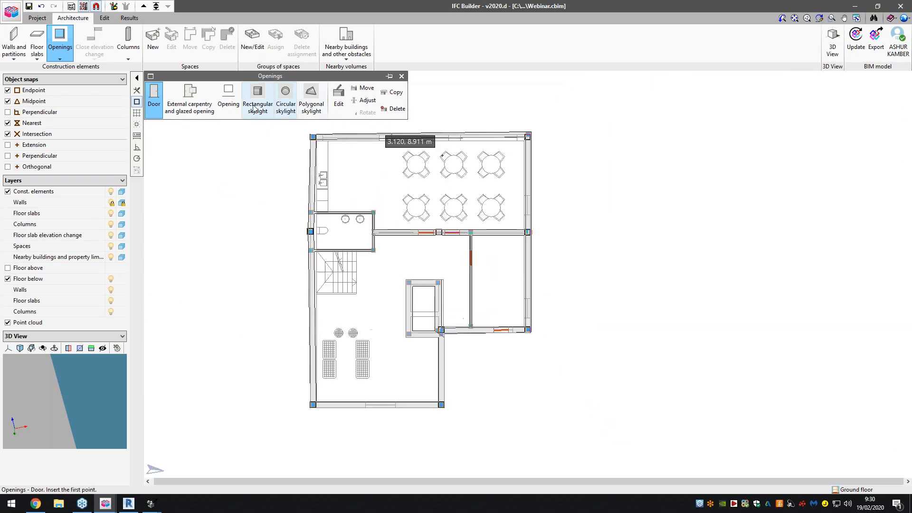
left_click(201, 111)
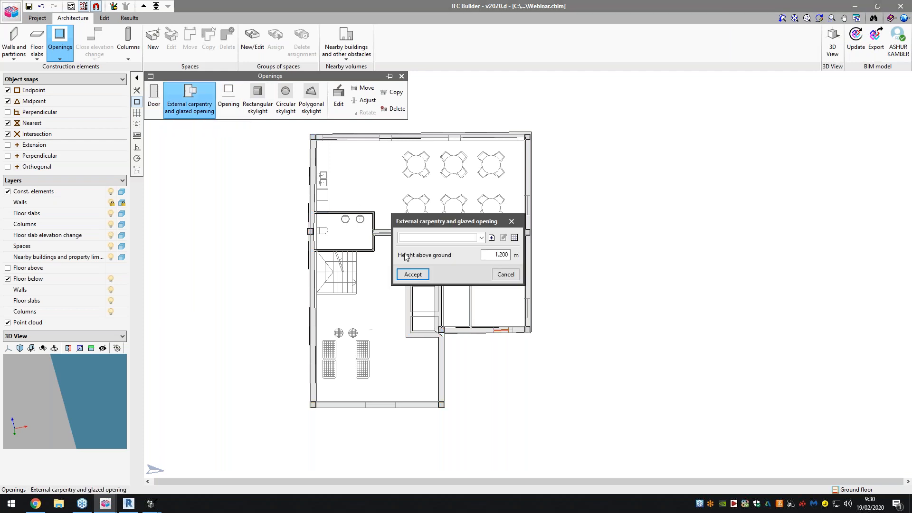
left_click(491, 237)
type("Window01")
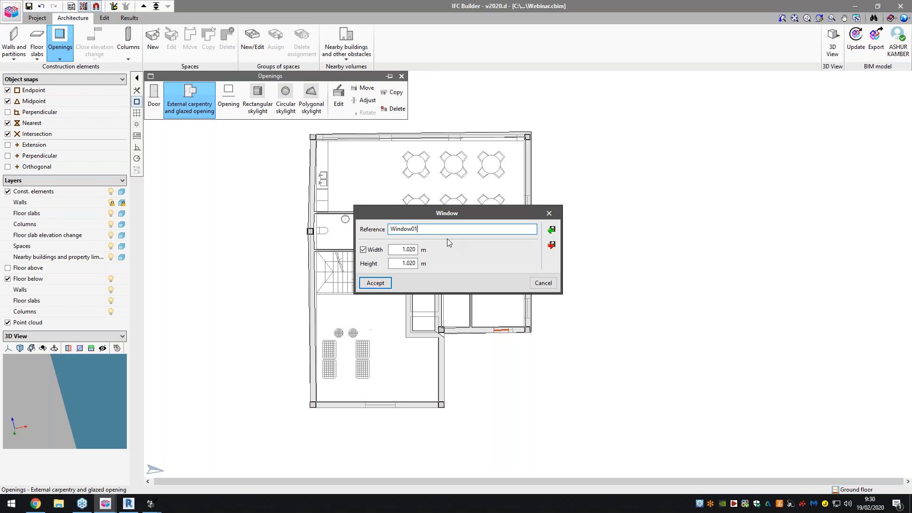
left_click(416, 250)
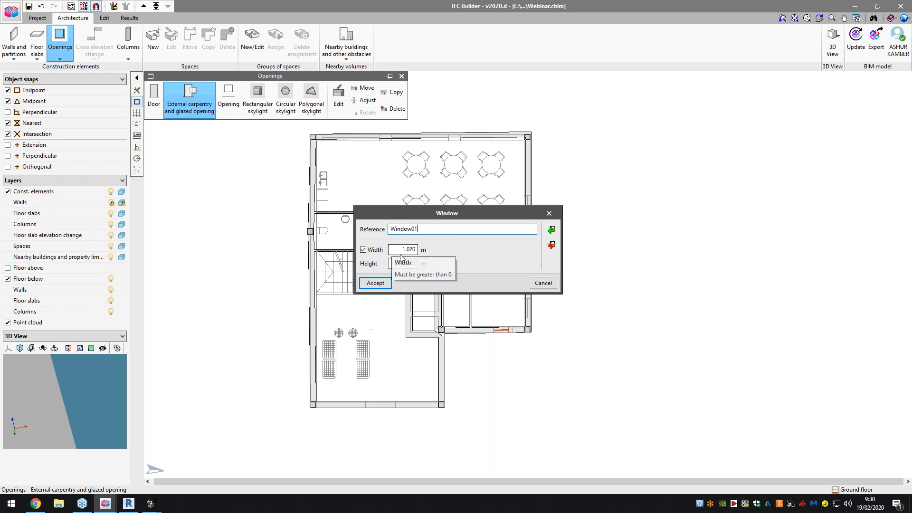
left_click(383, 284)
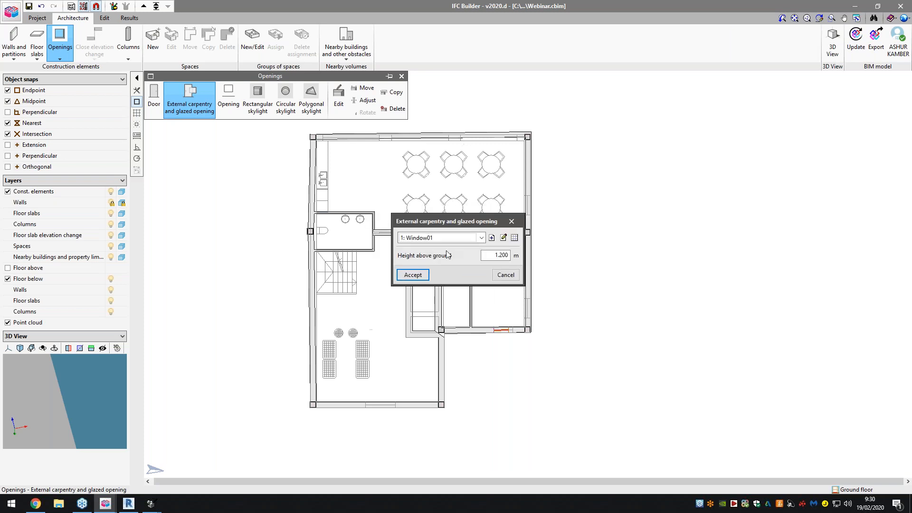
left_click(412, 275)
- Place two Window01 windows in the dining area's upper external wall at the template openings
scroll(441, 137, "up", 4)
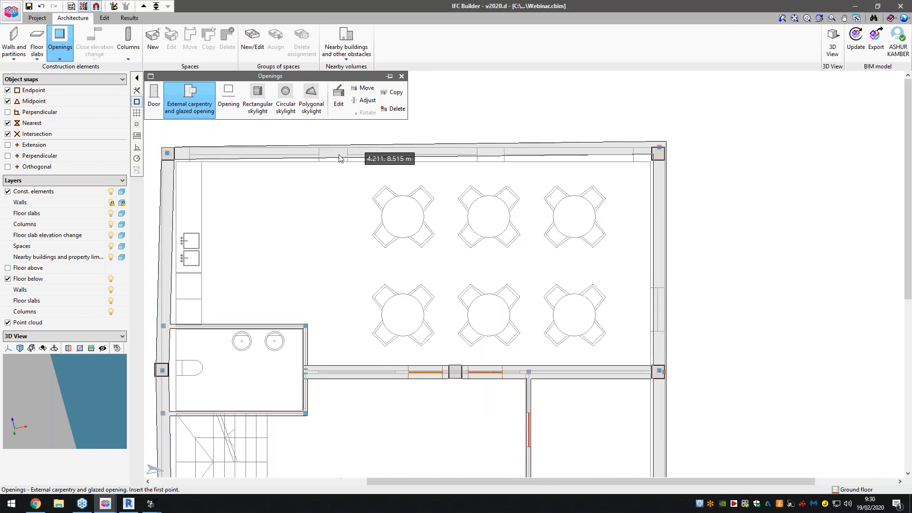
left_click(322, 156)
left_click(348, 151)
left_click(477, 151)
left_click(522, 151)
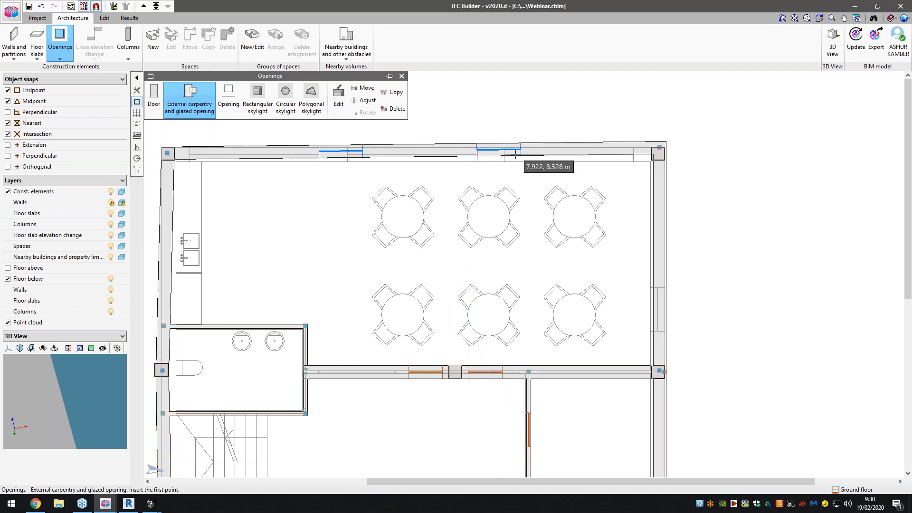
- Place two Window01 windows in the right external wall, one in the dining area and one in the room below
scroll(580, 157, "down", 2)
left_click(644, 255)
left_click(644, 285)
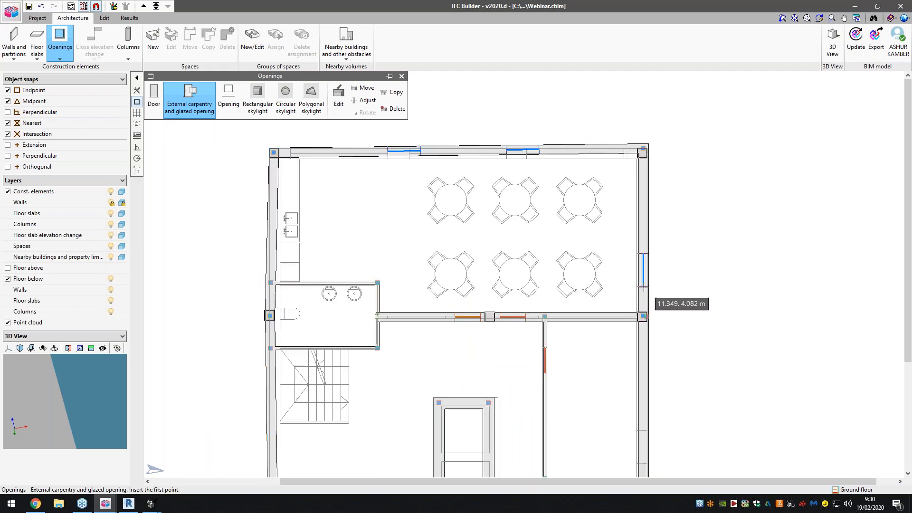
scroll(647, 228, "down", 3)
scroll(646, 384, "up", 3)
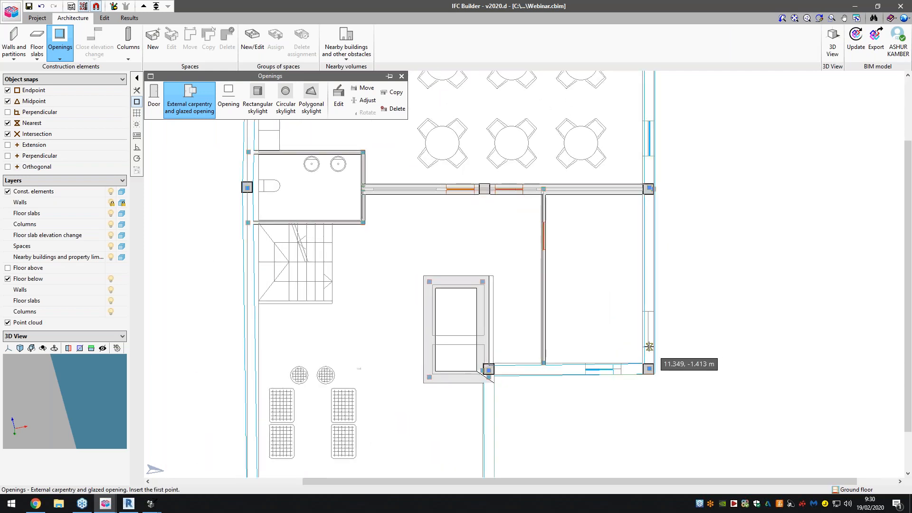
scroll(706, 295, "down", 2)
scroll(523, 456, "up", 3)
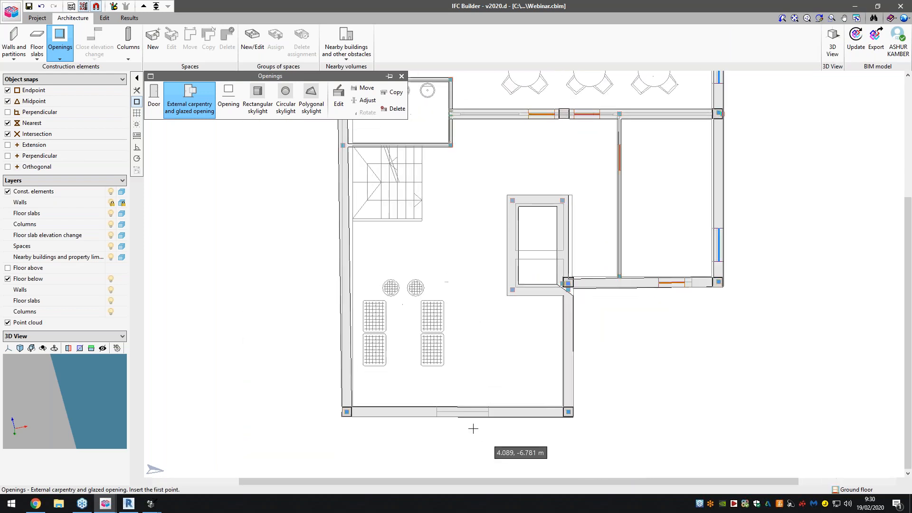
- Place a Window01 window in the bottom external wall of the lower wing and finish inserting openings
left_click(494, 413)
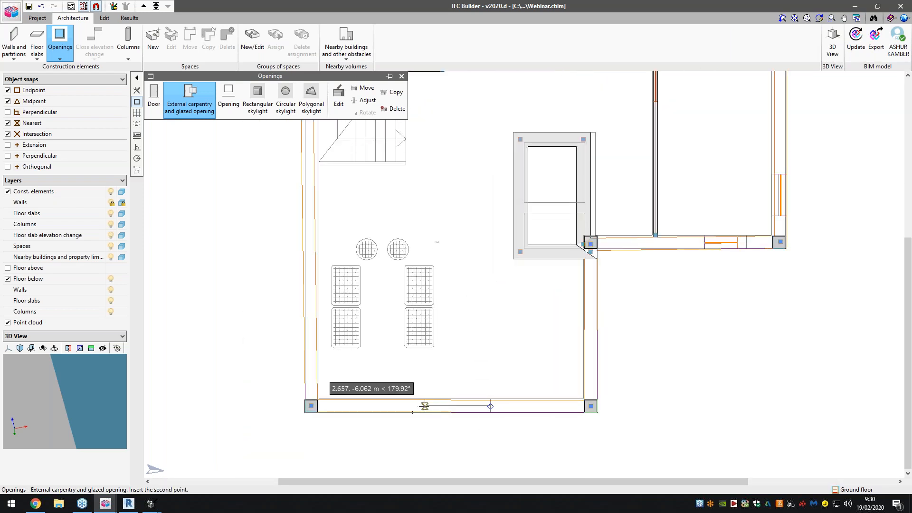
left_click(450, 407)
scroll(466, 432, "down", 2)
scroll(357, 297, "down", 1)
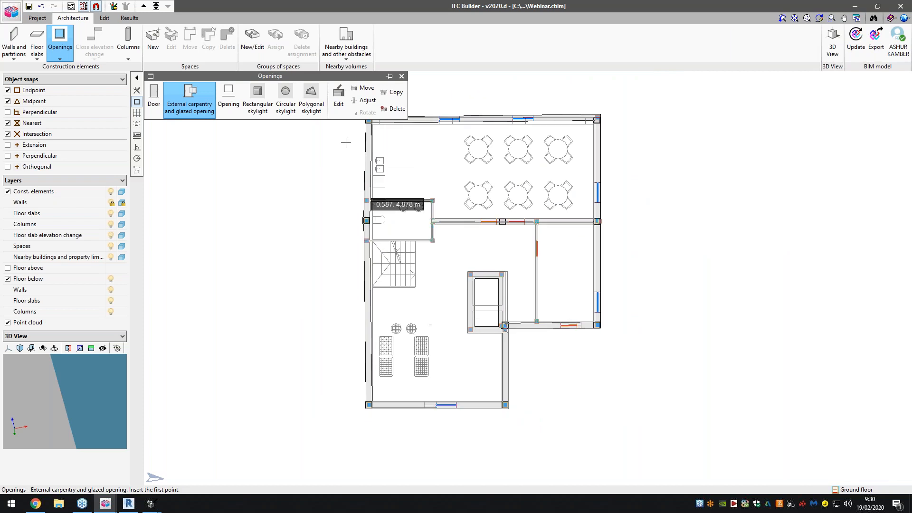
left_click(402, 76)
- Inspect the model of all floors in the 3D view and return to the plan
left_click(832, 43)
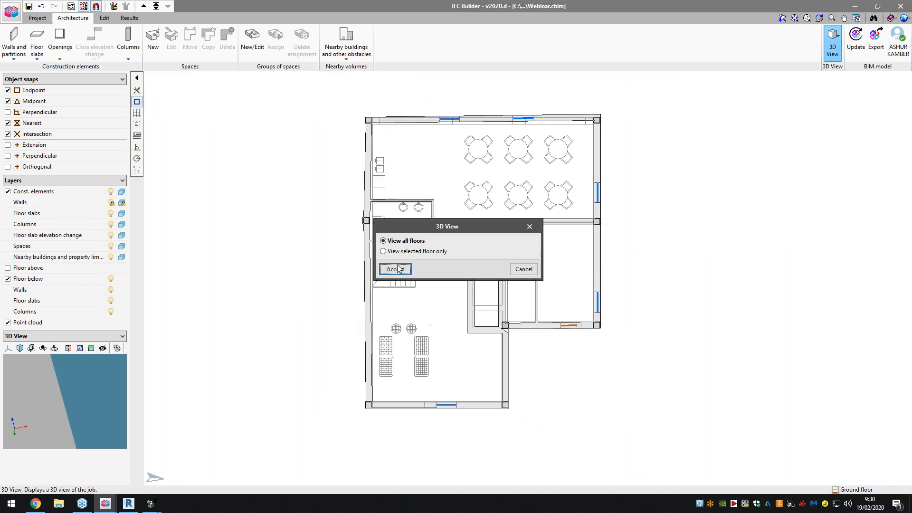
left_click(400, 270)
left_click_drag(448, 202, 475, 157)
left_click(551, 49)
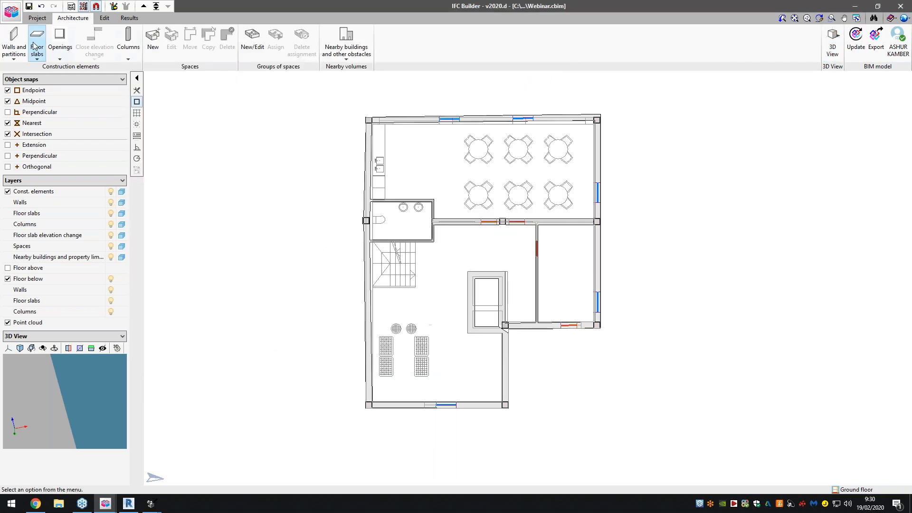
- Define a new screed type with the reference Slab01 and a thickness of 0.300 m, and use it for placement
left_click(38, 50)
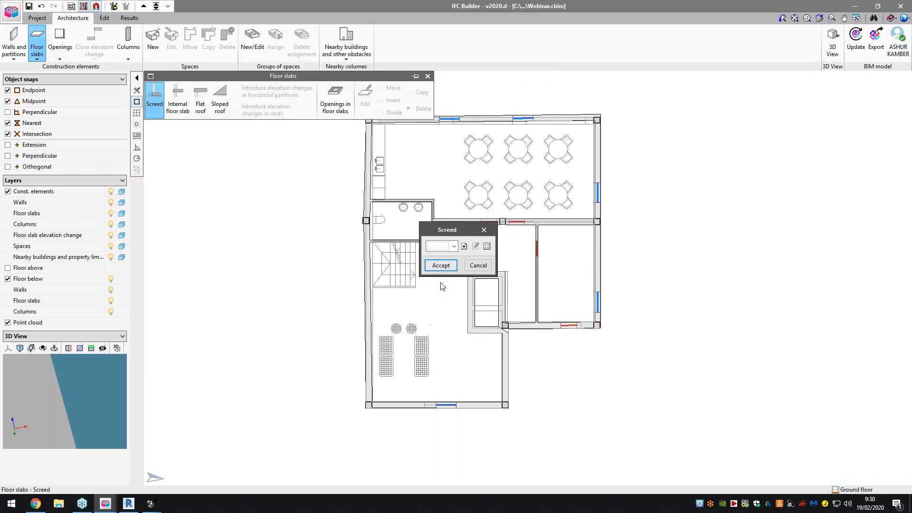
left_click(464, 247)
type("Slab")
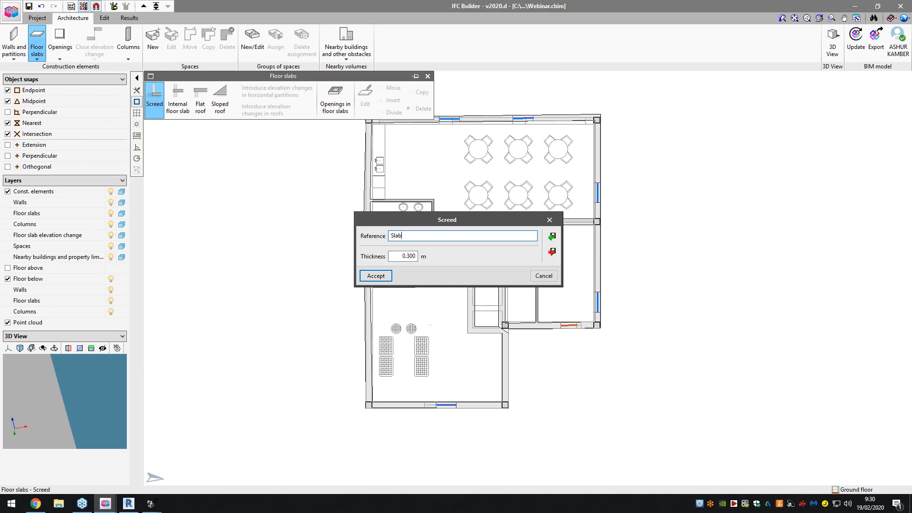
left_click(378, 275)
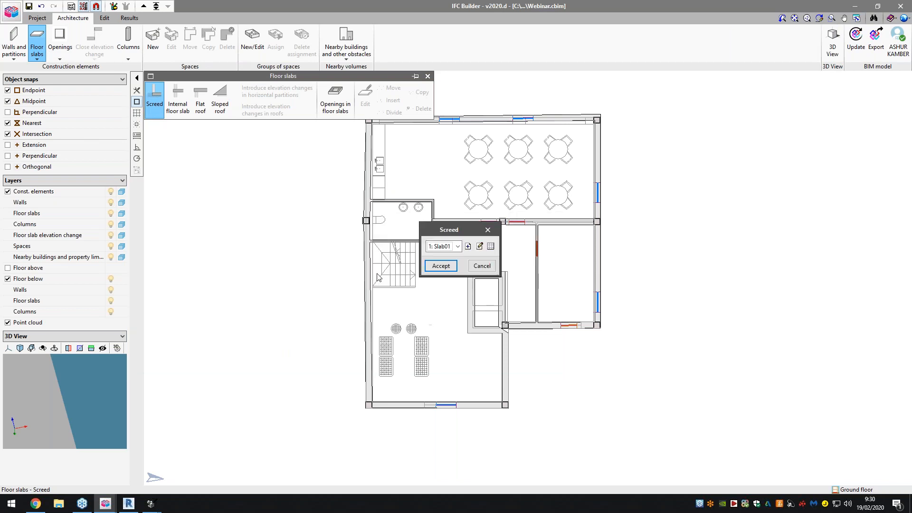
left_click(441, 266)
- Trace the screed outline from the upper-left corner column along the upper and right external walls to the inner-corner column
scroll(447, 268, "down", 1)
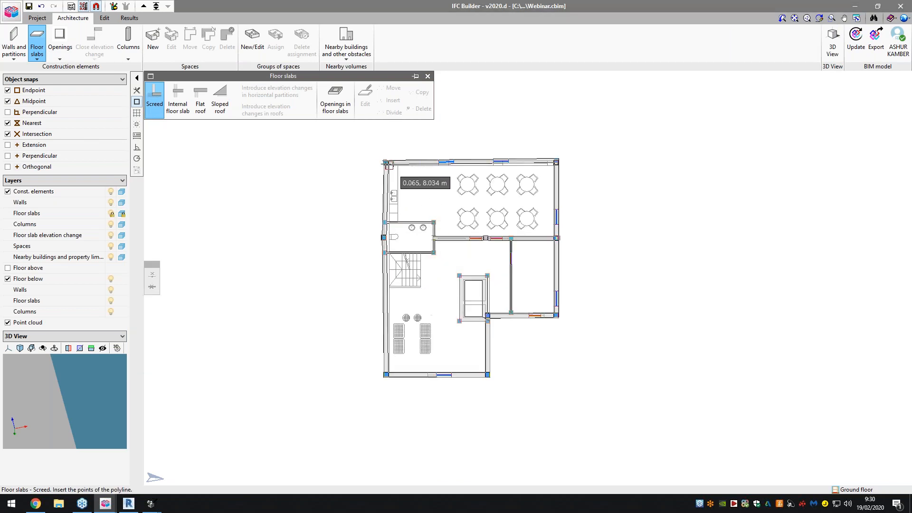
scroll(385, 162, "up", 2)
scroll(386, 159, "up", 3)
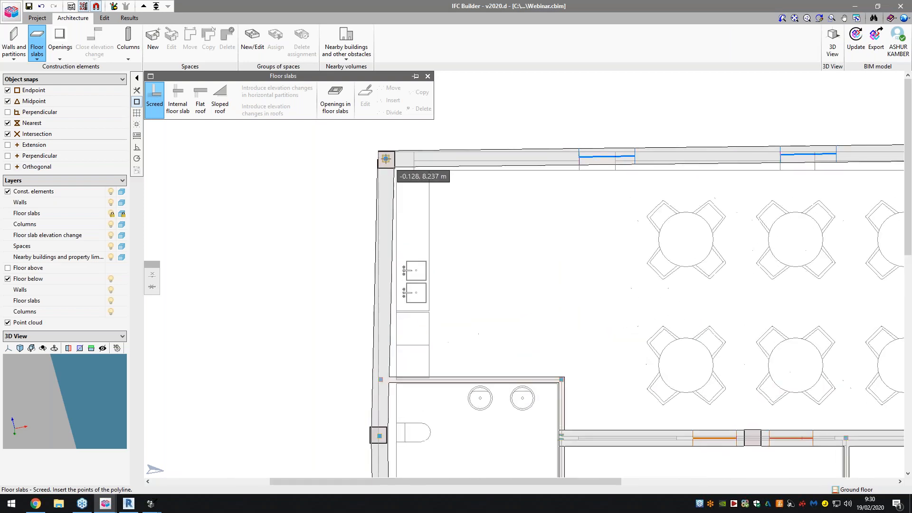
left_click(387, 159)
scroll(323, 231, "down", 5)
scroll(756, 182, "up", 1)
scroll(756, 183, "up", 2)
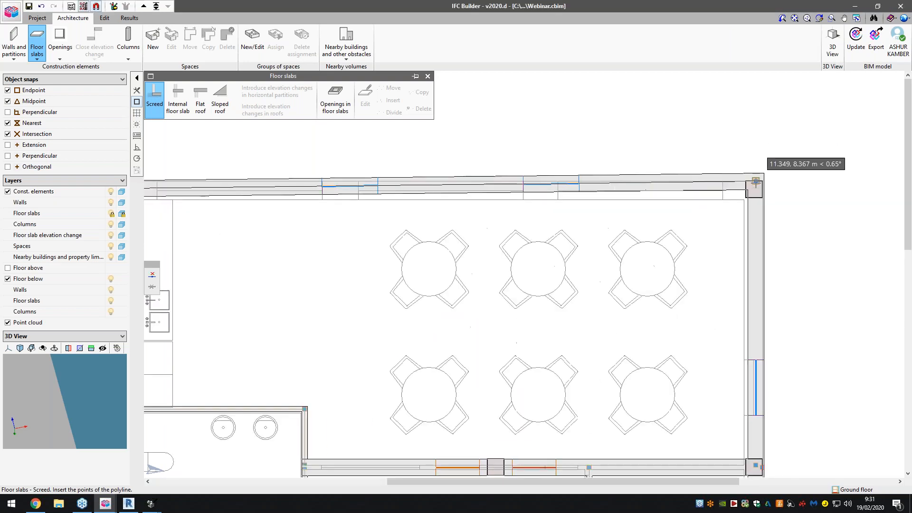
left_click(756, 182)
scroll(651, 256, "down", 6)
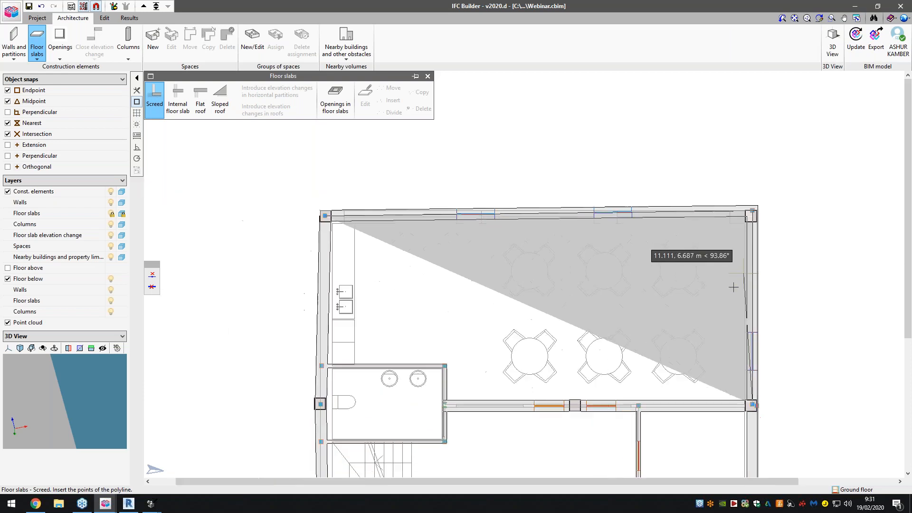
scroll(735, 414, "up", 4)
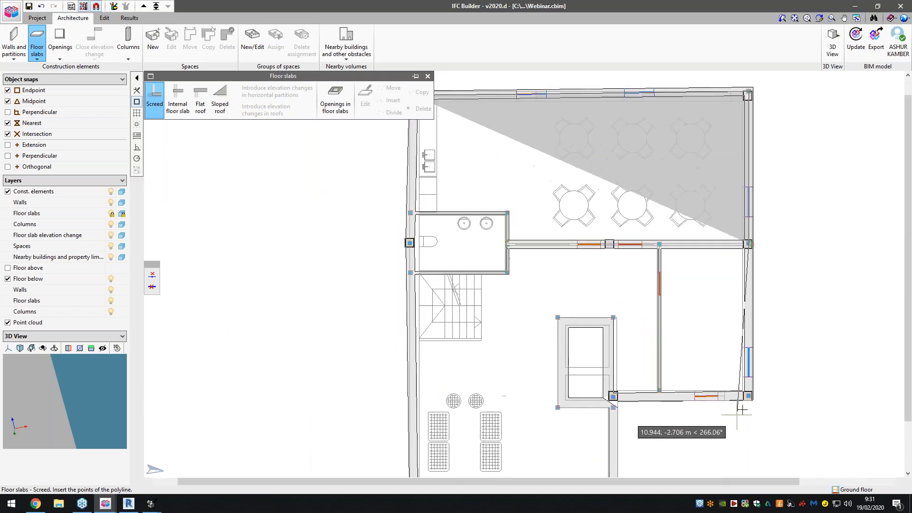
left_click(557, 390)
scroll(558, 392, "down", 5)
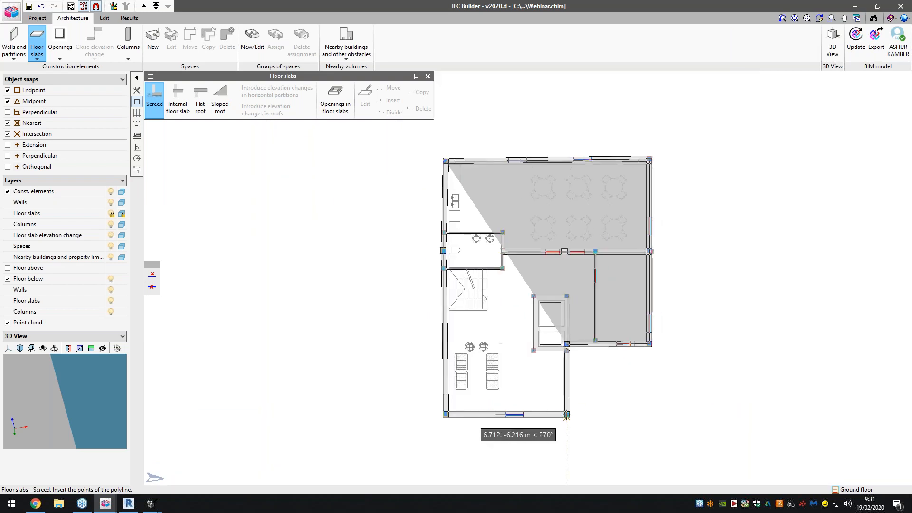
- Continue the screed outline around the lower wing's corner columns and up the left external wall to its starting column
scroll(567, 411, "up", 5)
left_click(566, 412)
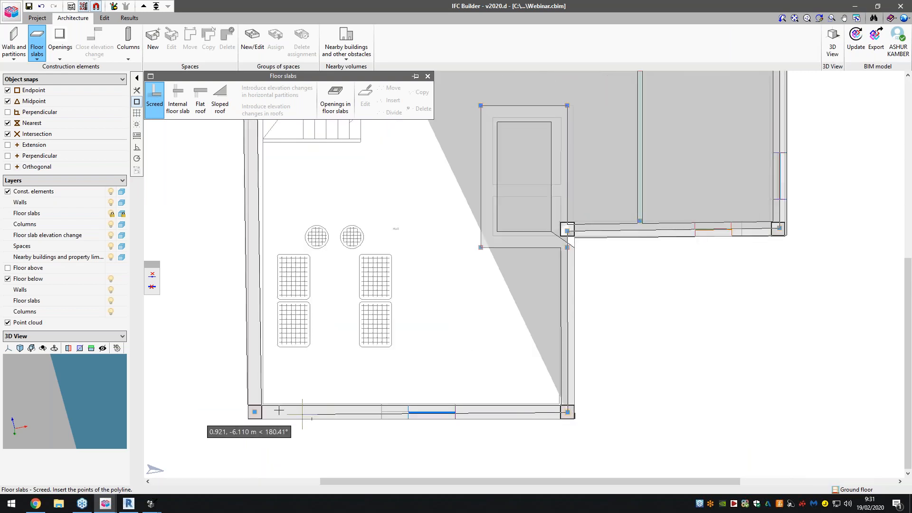
left_click(256, 413)
scroll(258, 414, "down", 5)
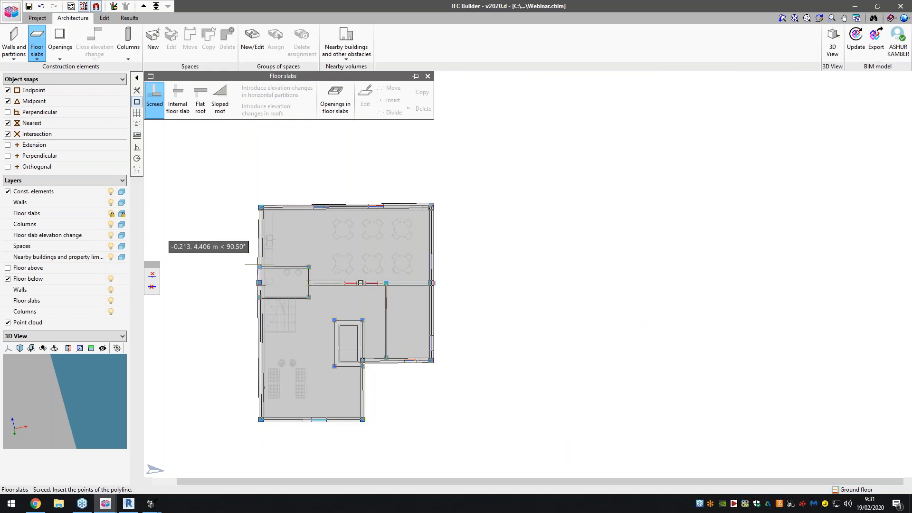
scroll(259, 267, "up", 5)
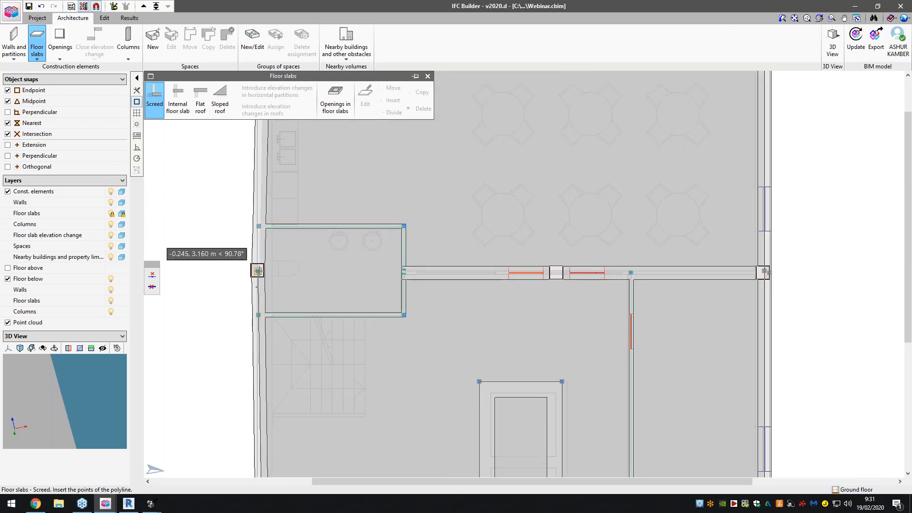
scroll(260, 230, "down", 3)
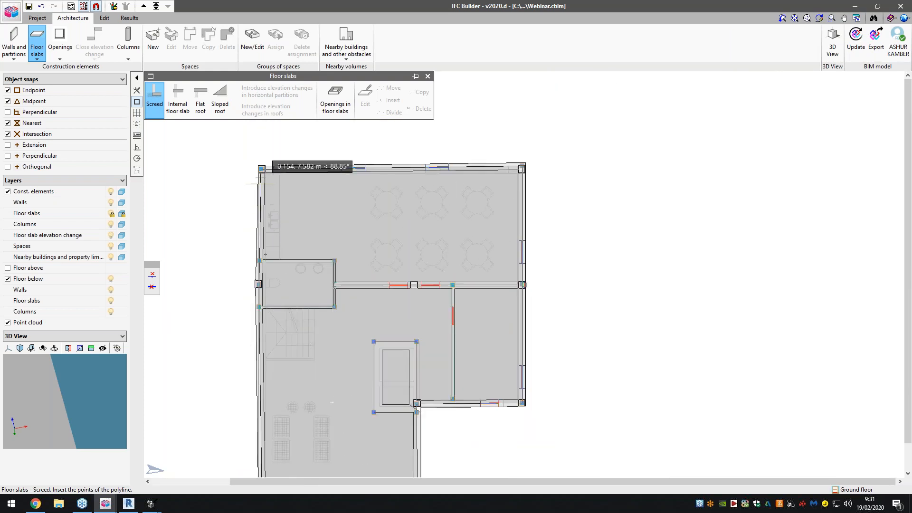
scroll(260, 169, "up", 3)
scroll(260, 169, "up", 1)
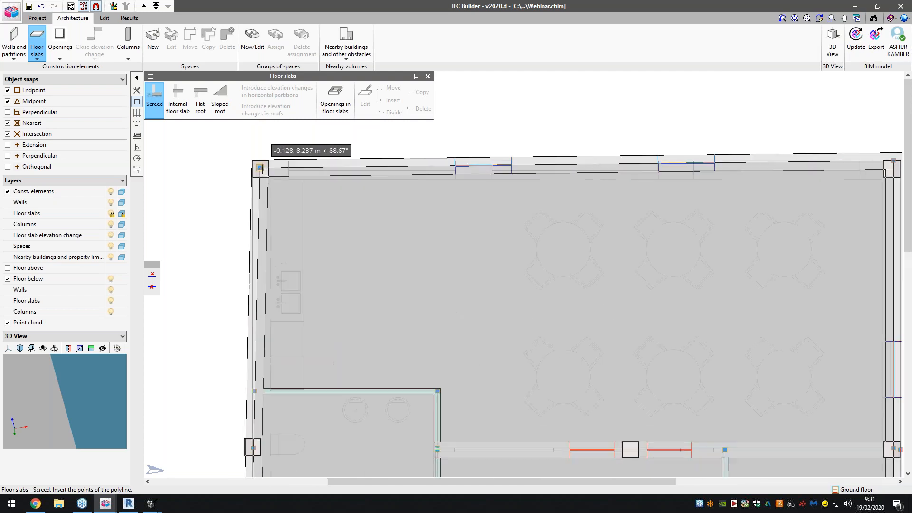
left_click(261, 168)
- Cut a rectangular opening in the screed along the four inner corners of the shaft walls
scroll(291, 218, "down", 4)
scroll(475, 294, "down", 2)
scroll(439, 252, "down", 1)
scroll(427, 351, "up", 3)
left_click(335, 101)
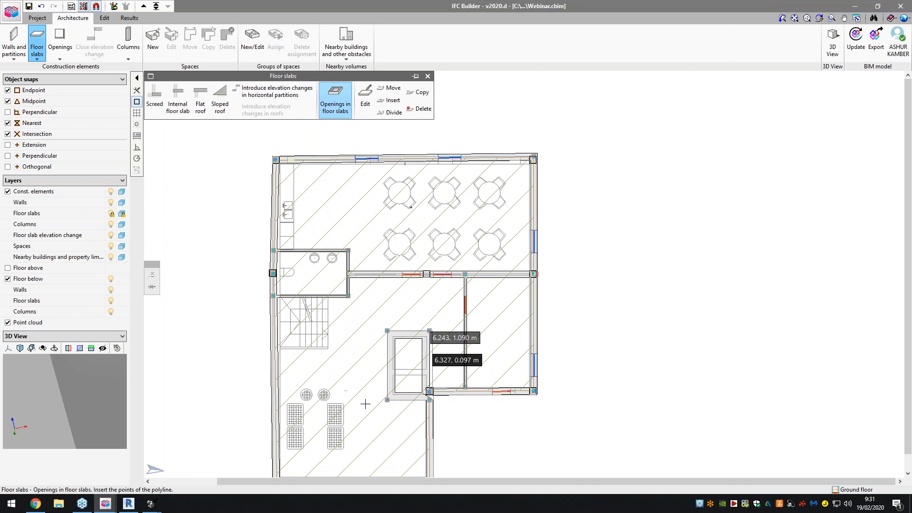
scroll(409, 394, "up", 4)
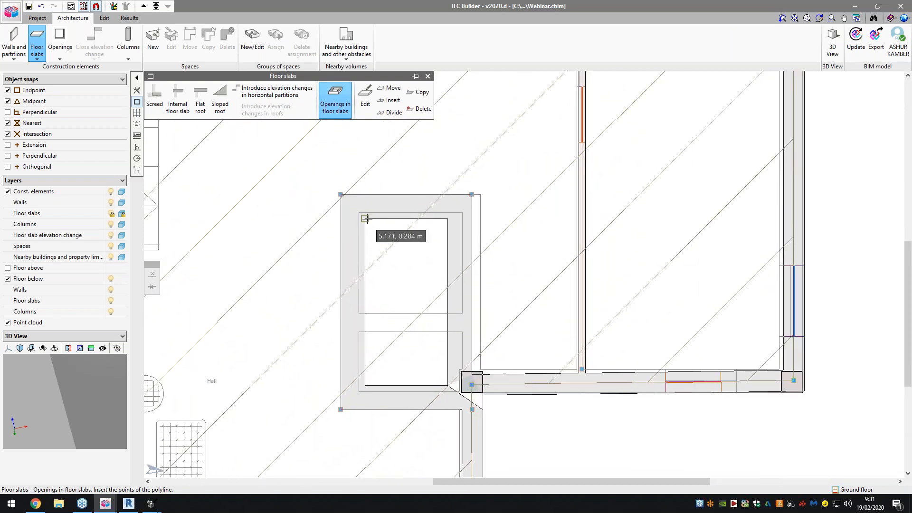
left_click(365, 219)
left_click(448, 219)
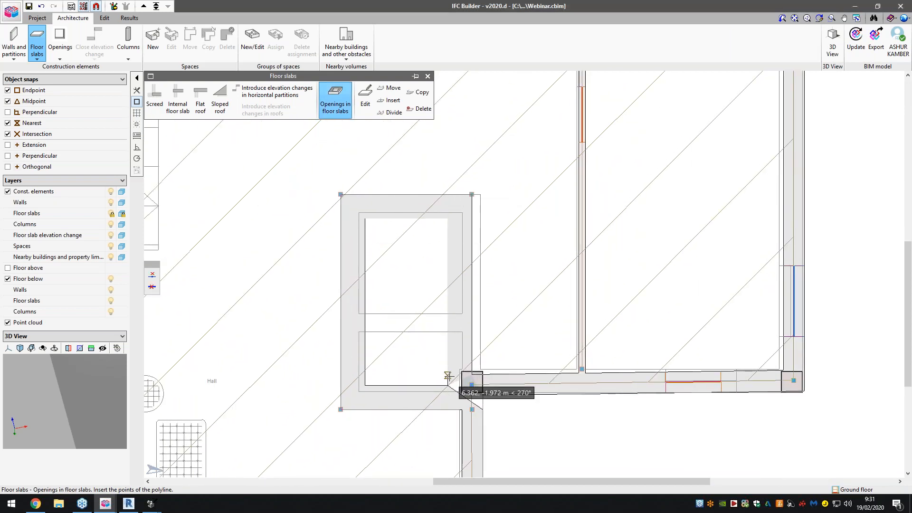
left_click(448, 385)
left_click(365, 385)
right_click(365, 385)
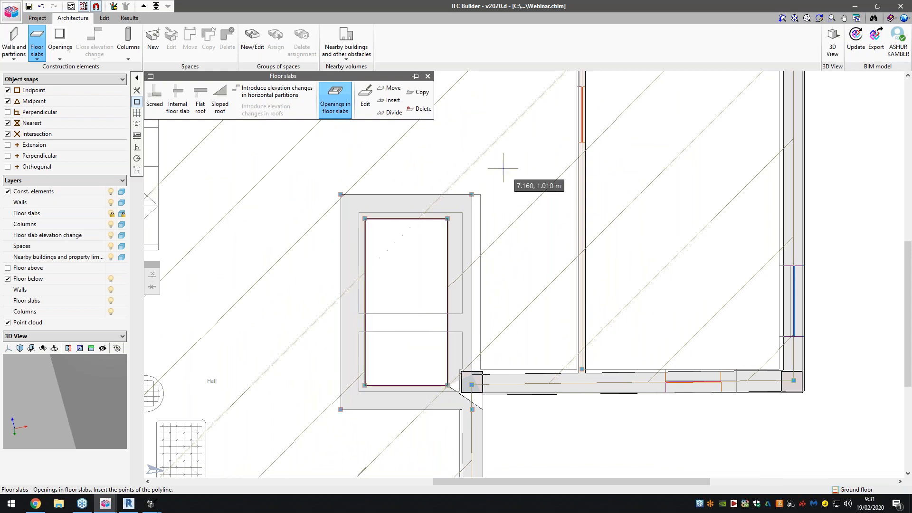
- Open the 3D view of all floors, maximise it and orbit the model
left_click(832, 42)
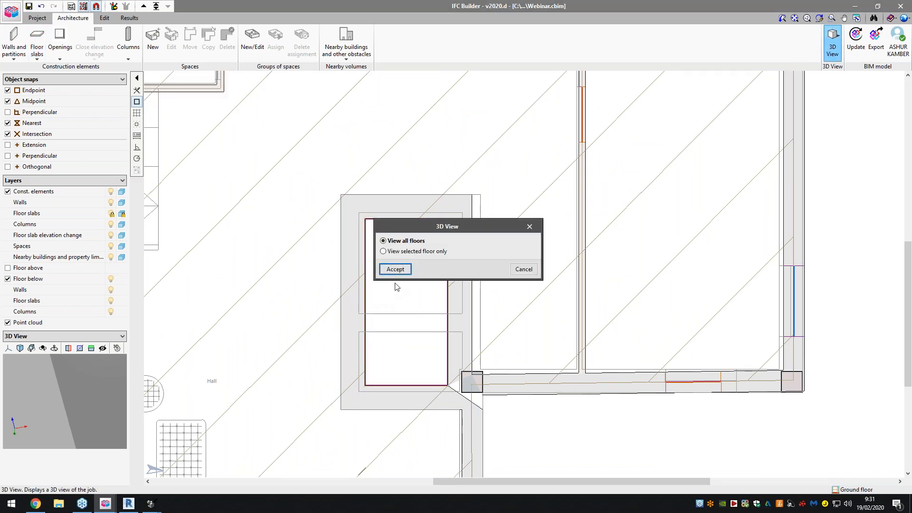
left_click(392, 270)
left_click_drag(386, 285, 400, 182)
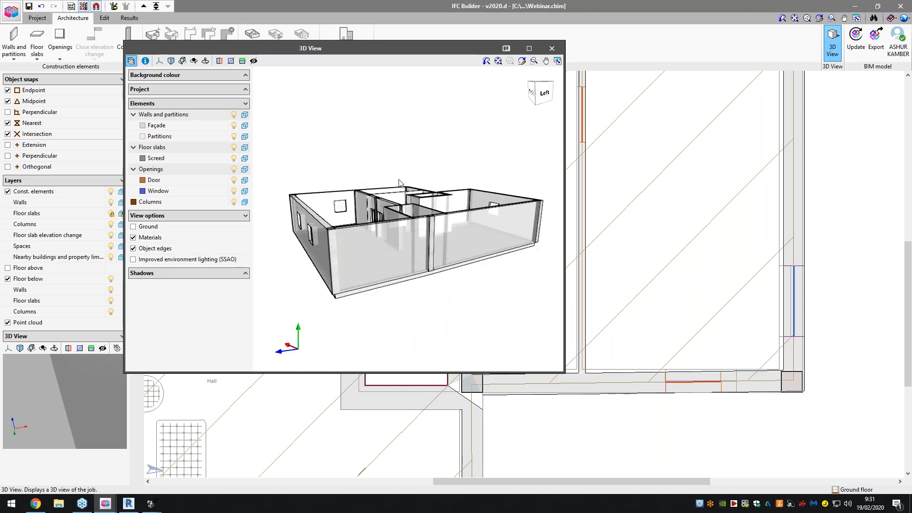
double_click(337, 47)
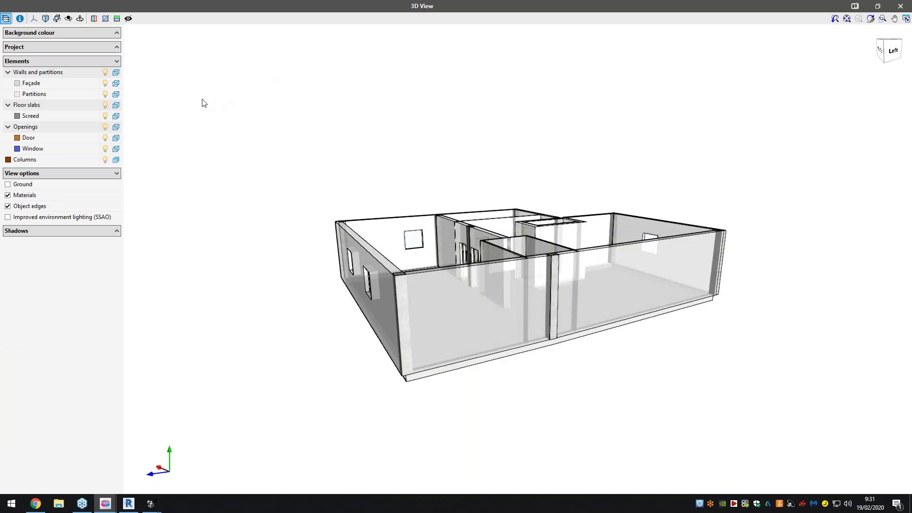
- Set the walls, floor slabs and openings to solid display, show the ground, and view the model from the back
left_click(81, 50)
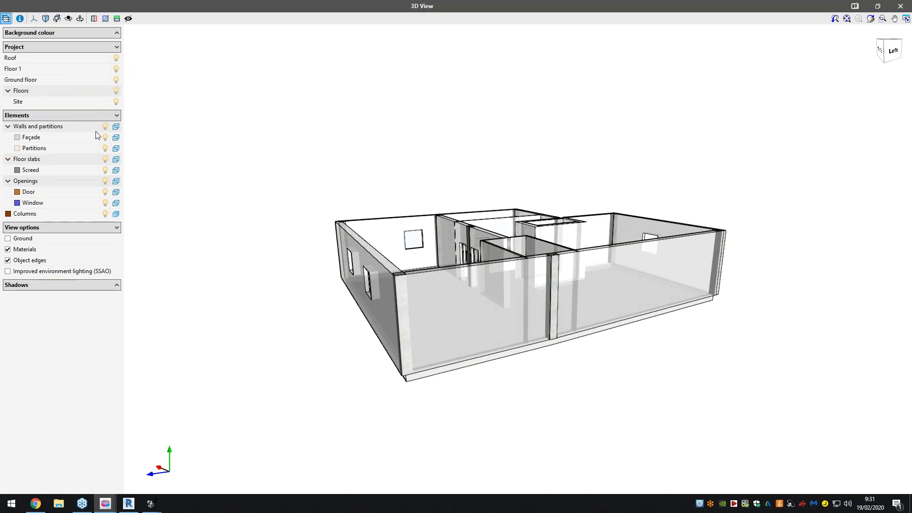
left_click(116, 127)
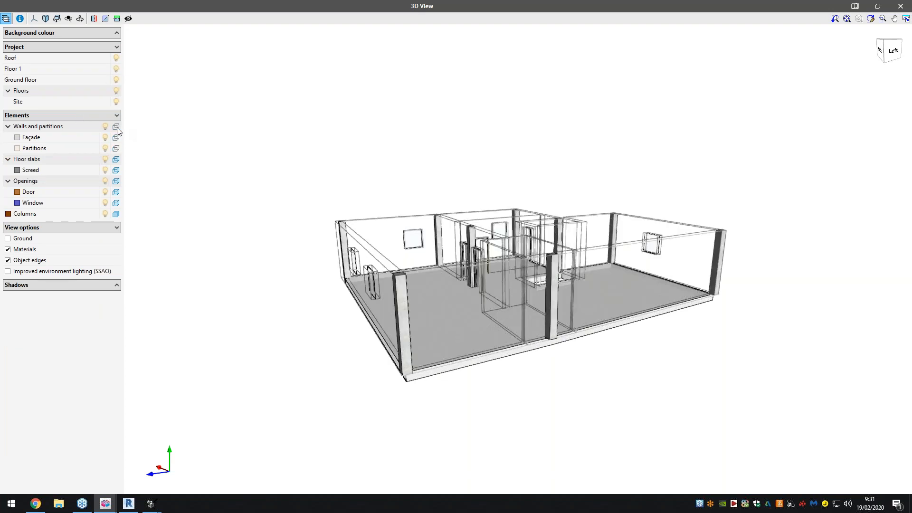
left_click(116, 127)
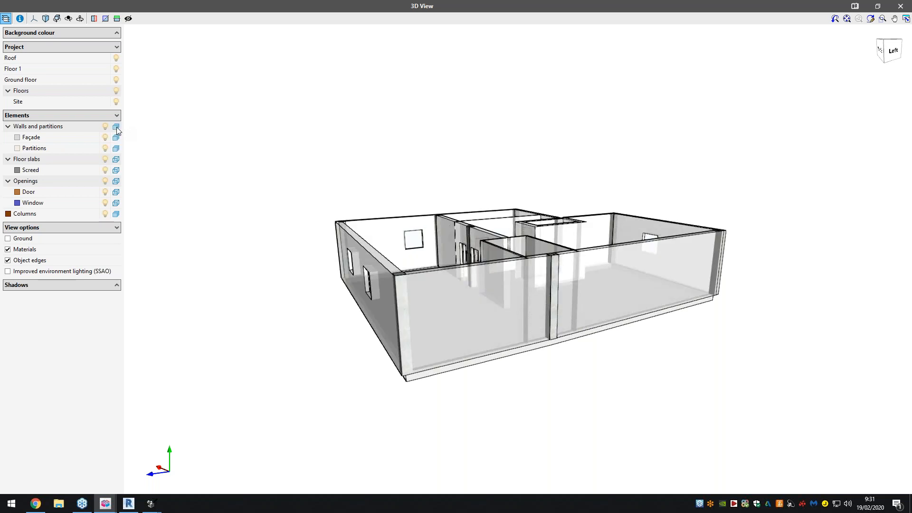
left_click(117, 159)
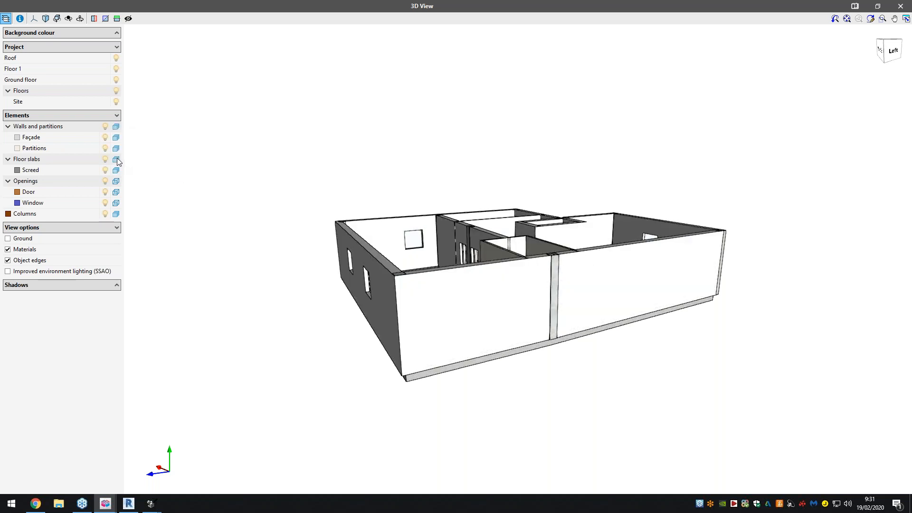
left_click(116, 159)
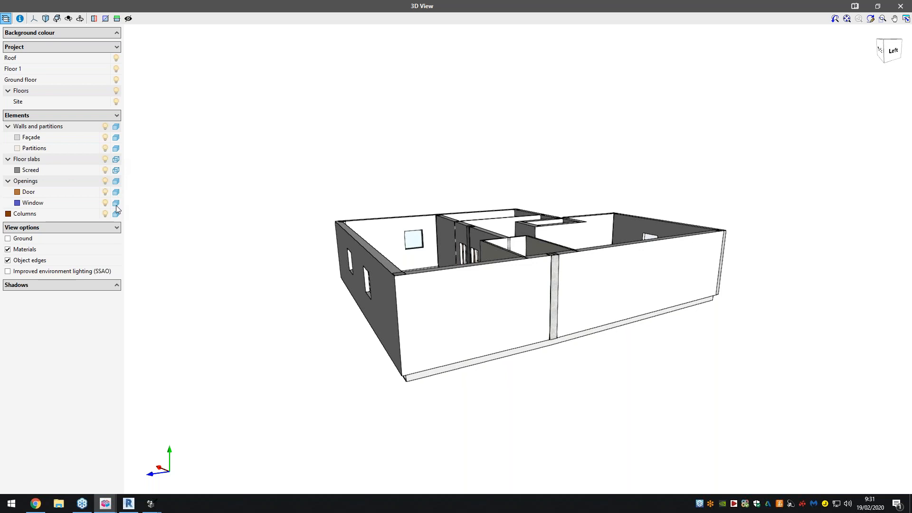
left_click(24, 238)
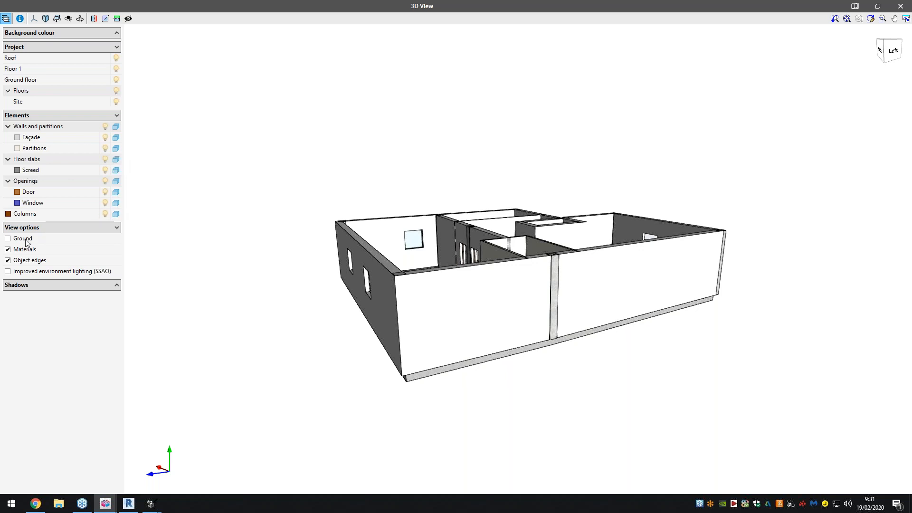
middle_click_drag(613, 252, 371, 266)
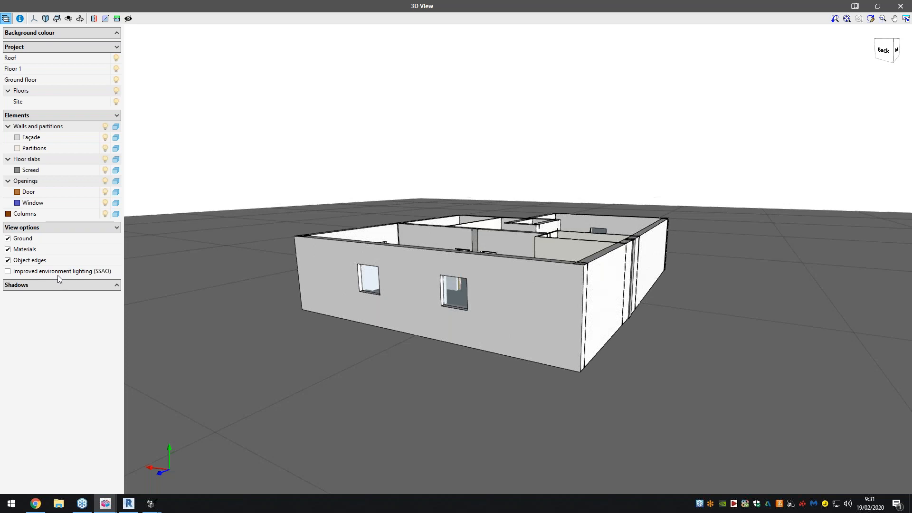
- Turn on shadows with the sun path displayed and play the date animation
left_click(32, 261)
left_click(50, 284)
left_click(8, 296)
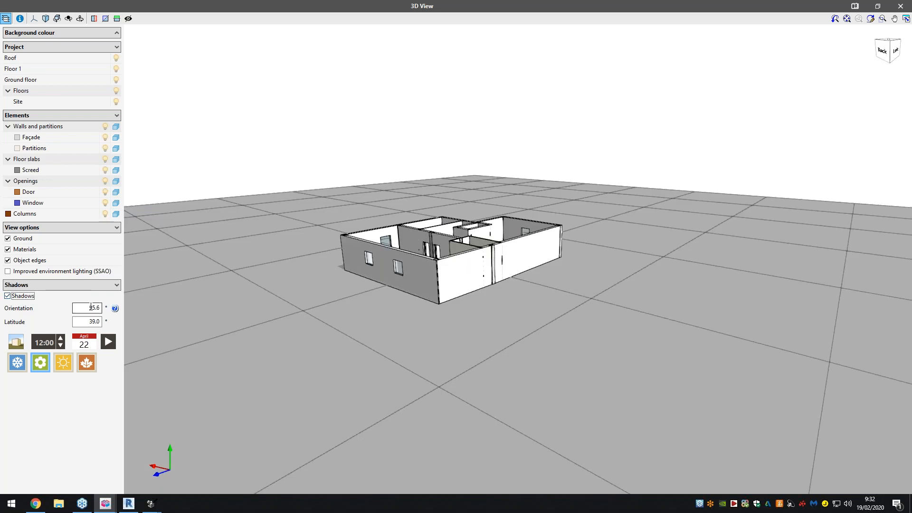
left_click(21, 341)
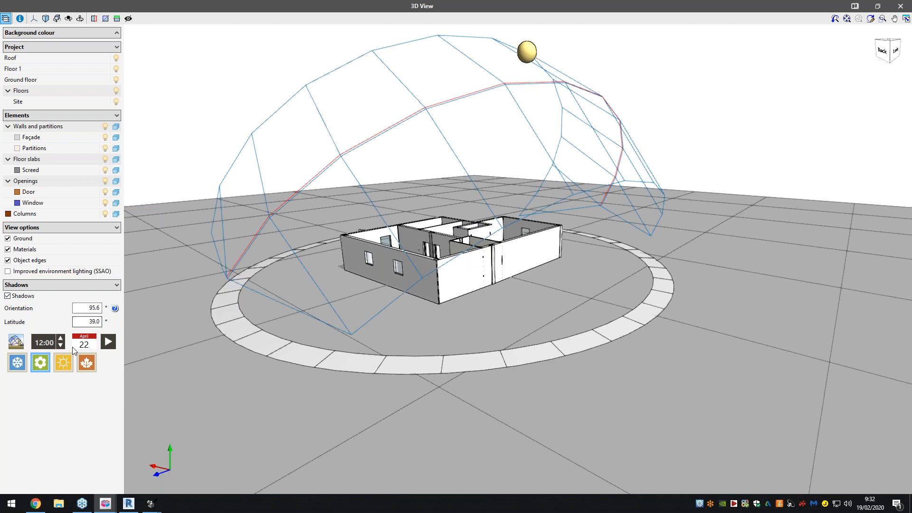
left_click(107, 341)
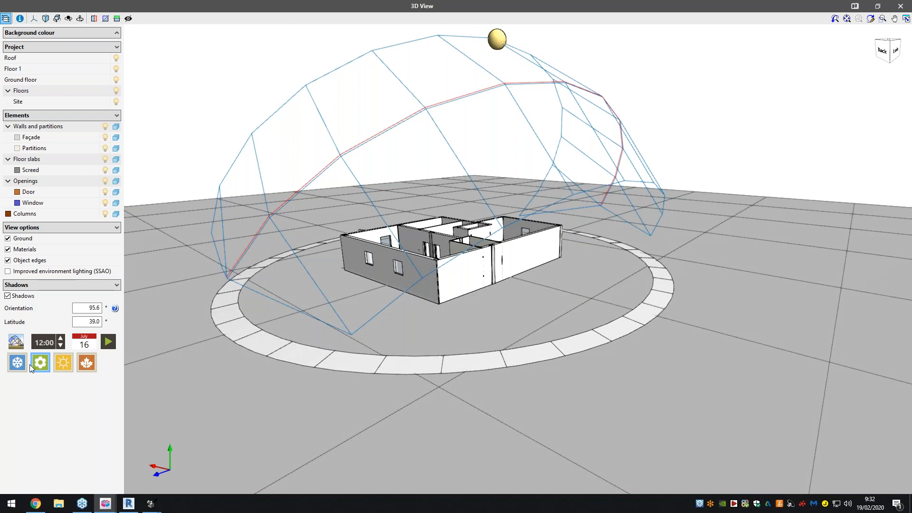
- Advance the shadow study's time to 17:00 and return to the floor plan
left_click(60, 338)
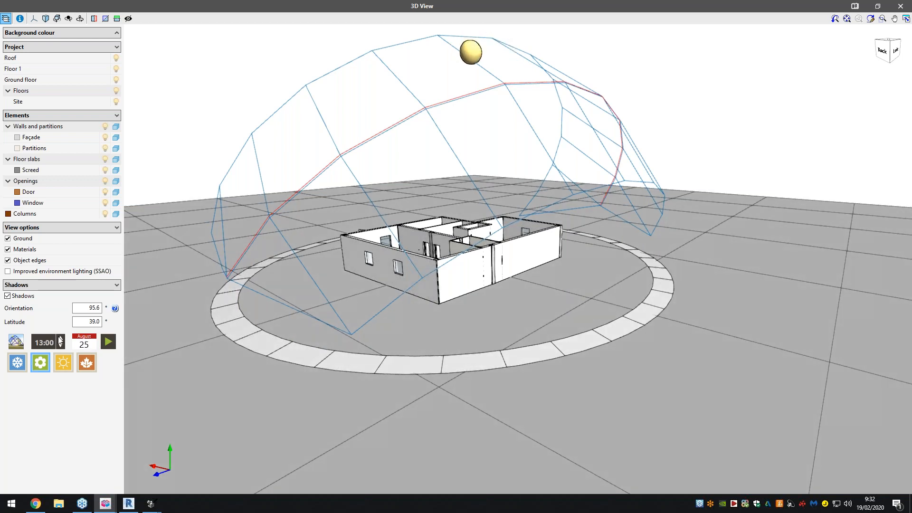
left_click(59, 338)
left_click(59, 337)
left_click(58, 338)
left_click(59, 338)
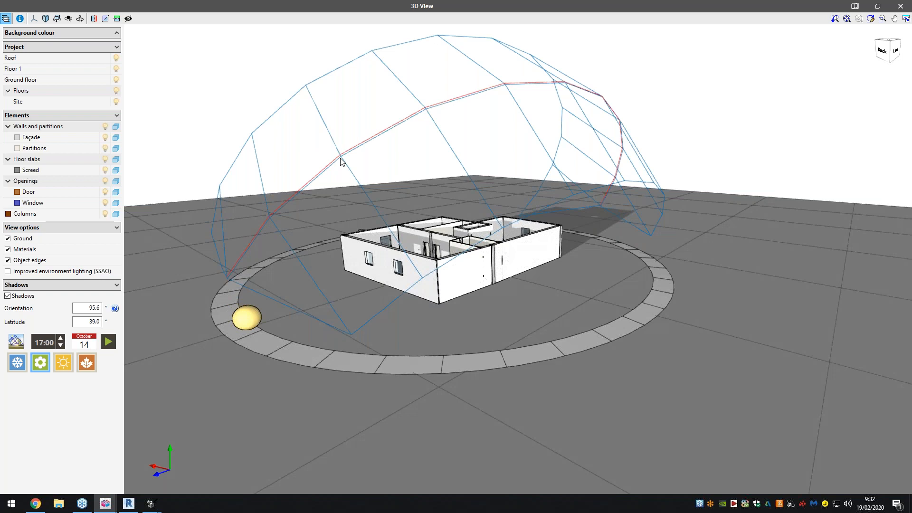
left_click(909, 7)
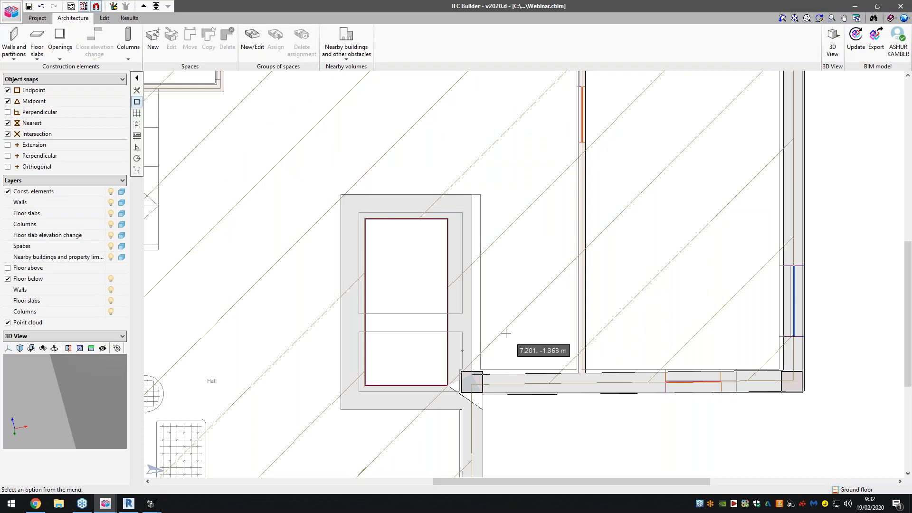
- Switch to the City Hall project and check its list of floor groups without changing floor
scroll(507, 333, "down", 3)
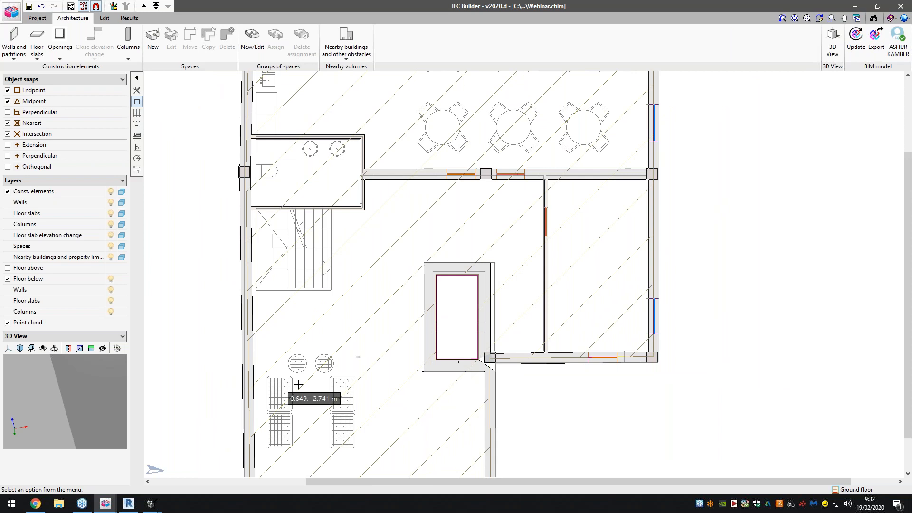
scroll(297, 383, "down", 2)
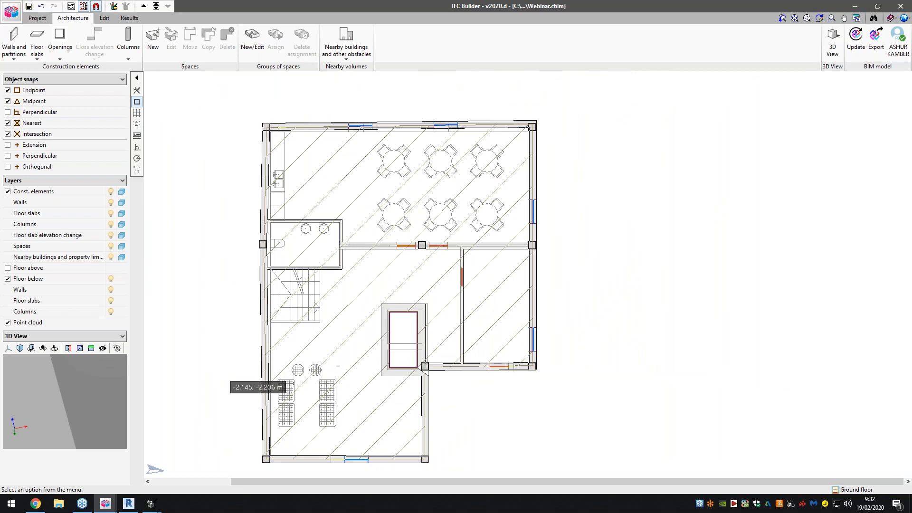
mouse_move(110, 507)
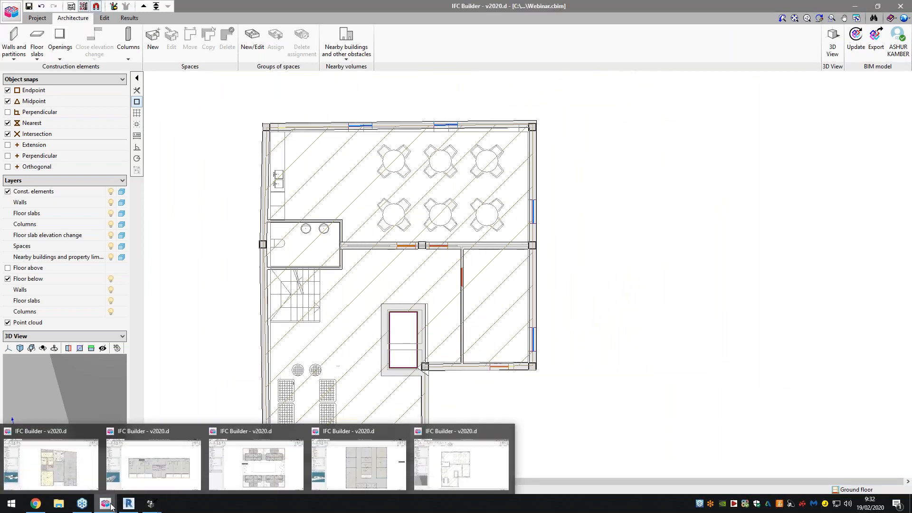
left_click(101, 451)
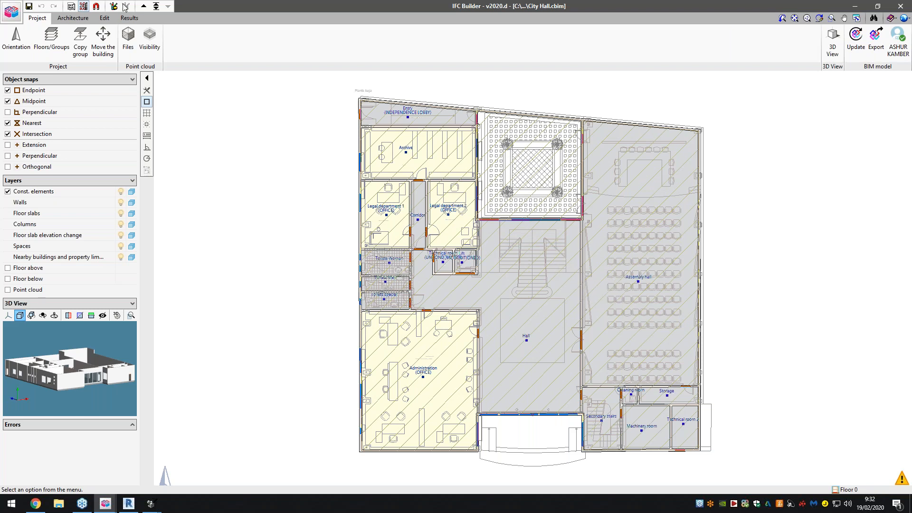
left_click(156, 5)
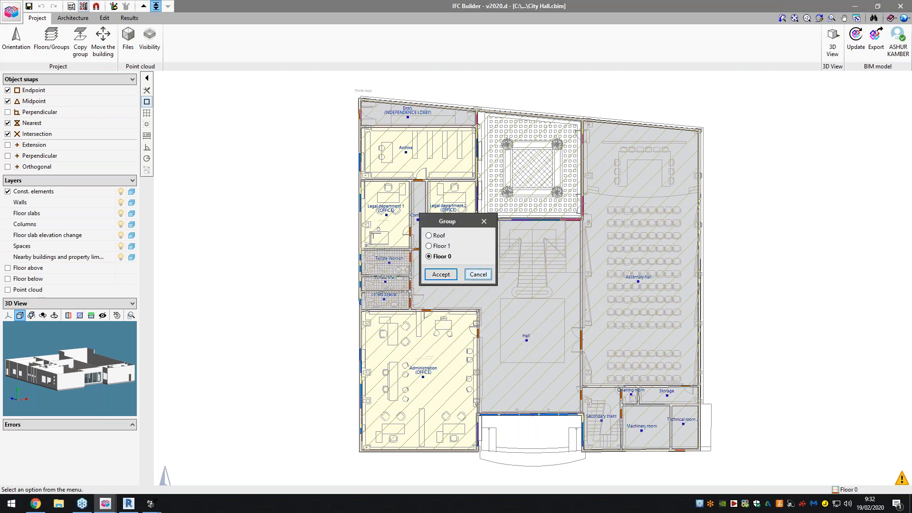
left_click(478, 274)
- Open the 3D view of all City Hall floors, orbit the building and list the project's floors
left_click(832, 42)
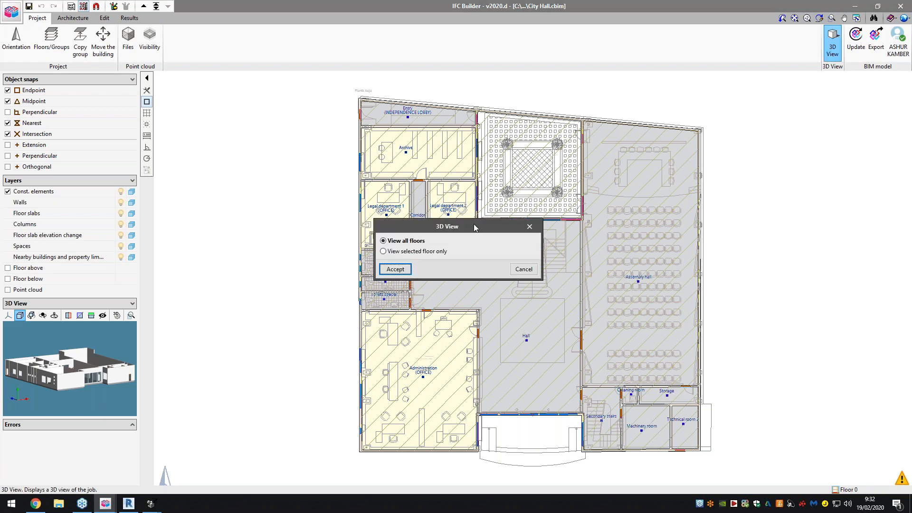
left_click(395, 269)
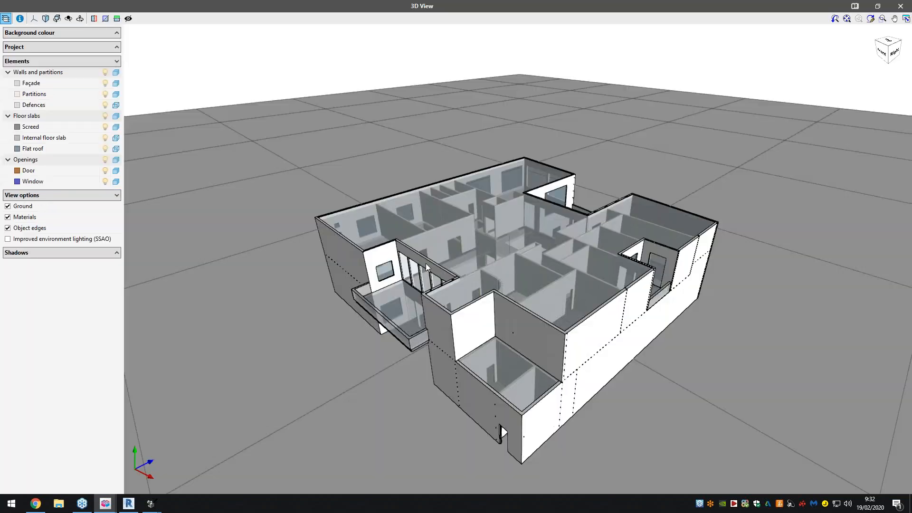
middle_click_drag(486, 250, 418, 259)
left_click(109, 47)
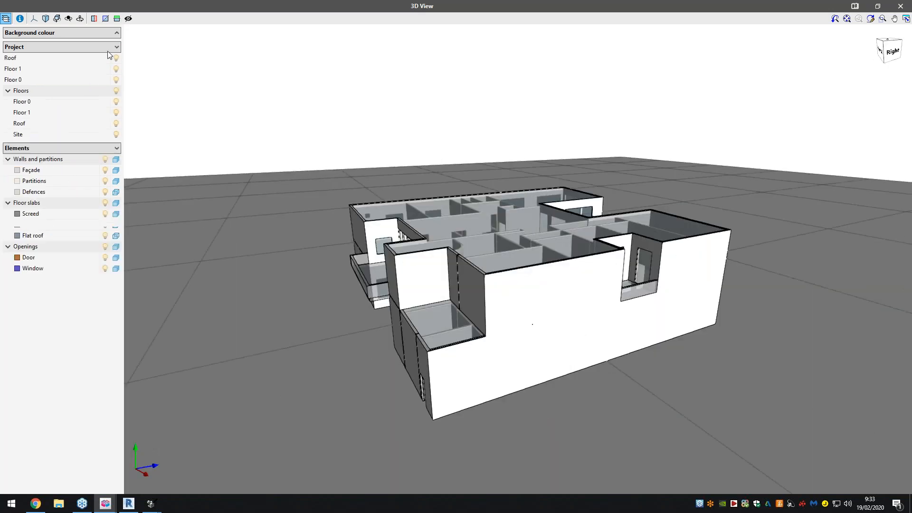
- Make City Hall's walls, floor slabs and openings translucent in the 3D view
left_click(117, 58)
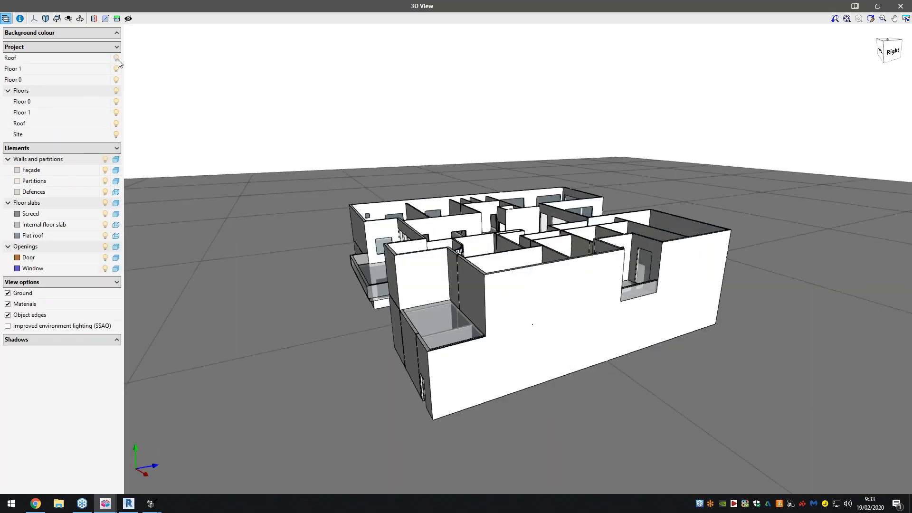
left_click(115, 170)
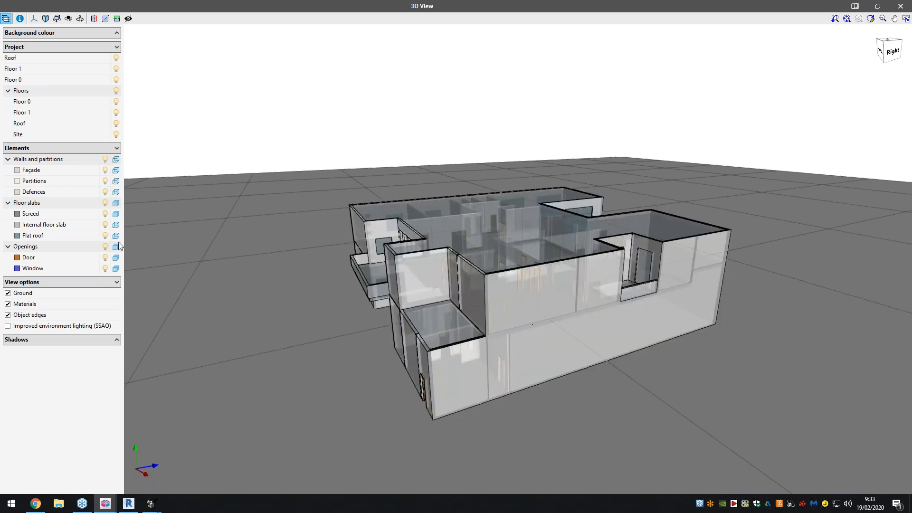
left_click(118, 204)
left_click(117, 248)
- Examine the City Hall model's facades and interior from several sides, and return to the plan
left_click_drag(520, 279, 703, 323)
scroll(514, 340, "up", 4)
left_click_drag(550, 313, 596, 266)
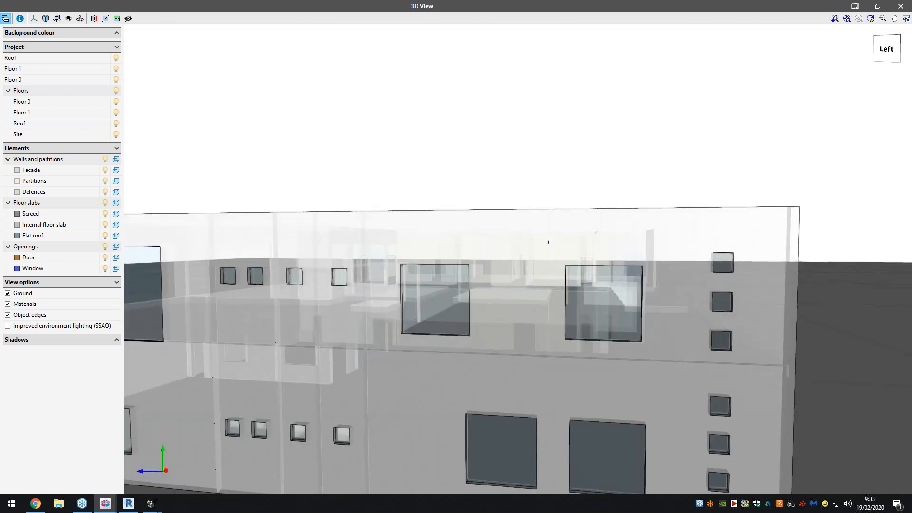
left_click_drag(365, 308, 497, 324)
left_click_drag(417, 323, 444, 327)
left_click_drag(391, 343, 203, 223)
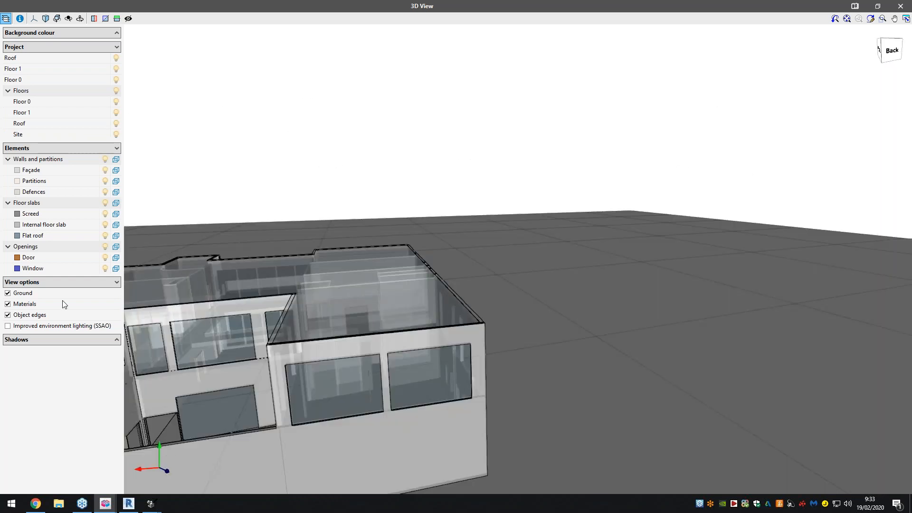
left_click(900, 6)
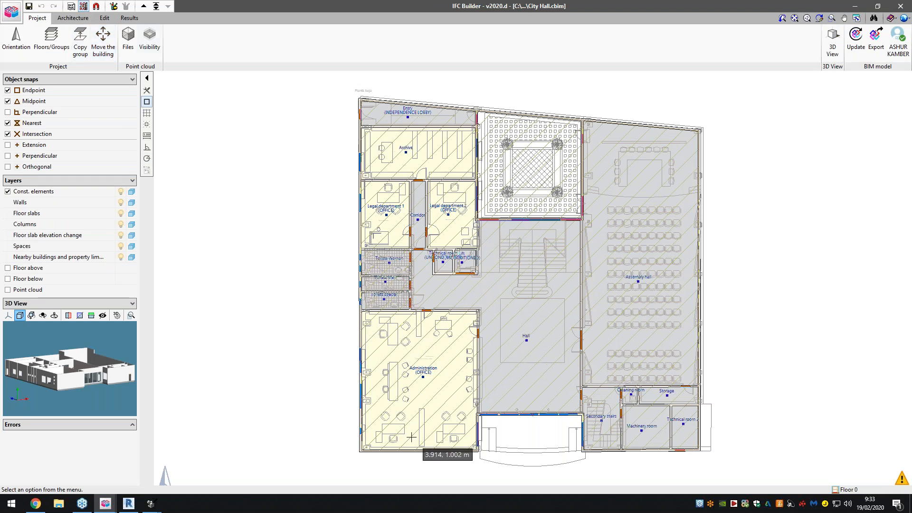
- Bring up the architecture tools and examine the spaces on City Hall's Floor 0 plan
scroll(418, 366, "up", 2)
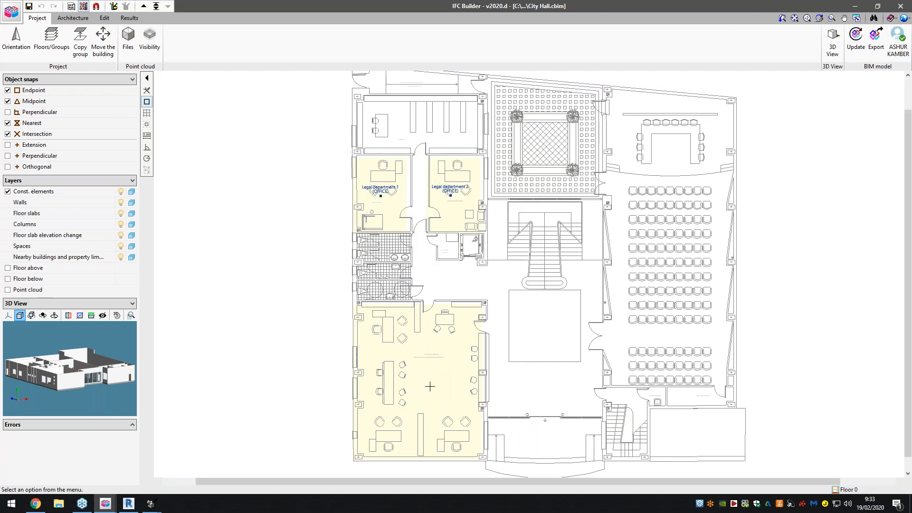
left_click(72, 18)
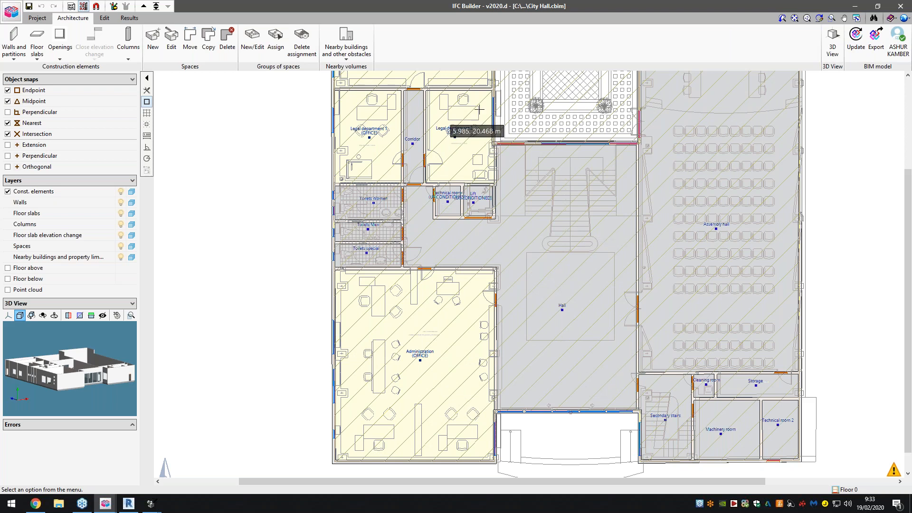
scroll(507, 361, "down", 1)
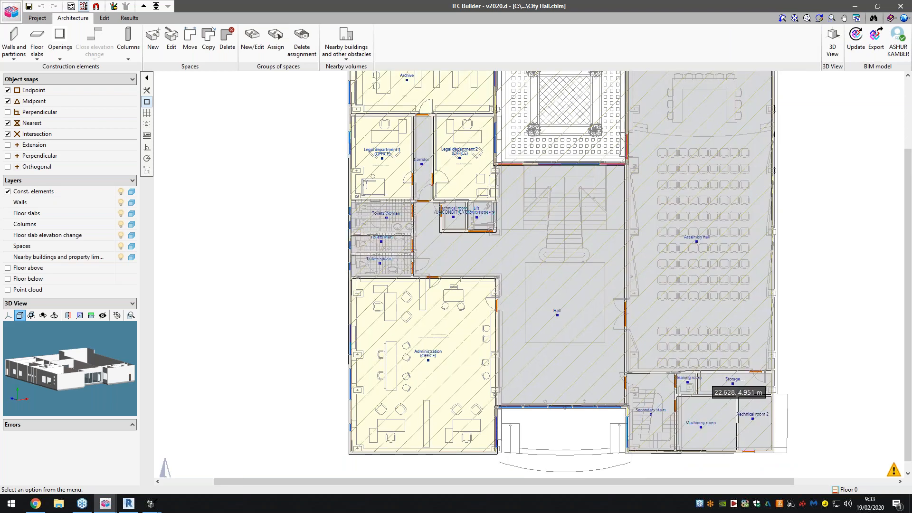
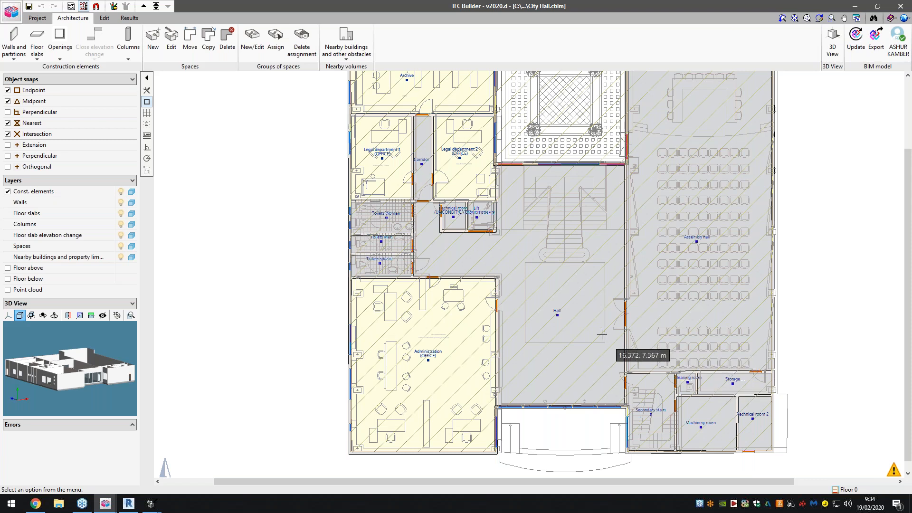
- Switch from City Hall to the Hotel project and look over its Fourth Floor plan
scroll(577, 325, "down", 1)
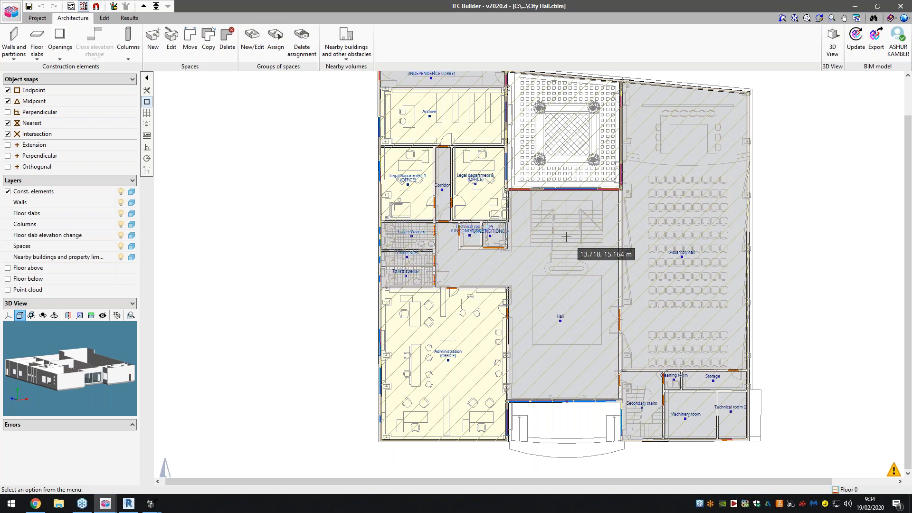
scroll(512, 297, "down", 1)
scroll(563, 191, "up", 1)
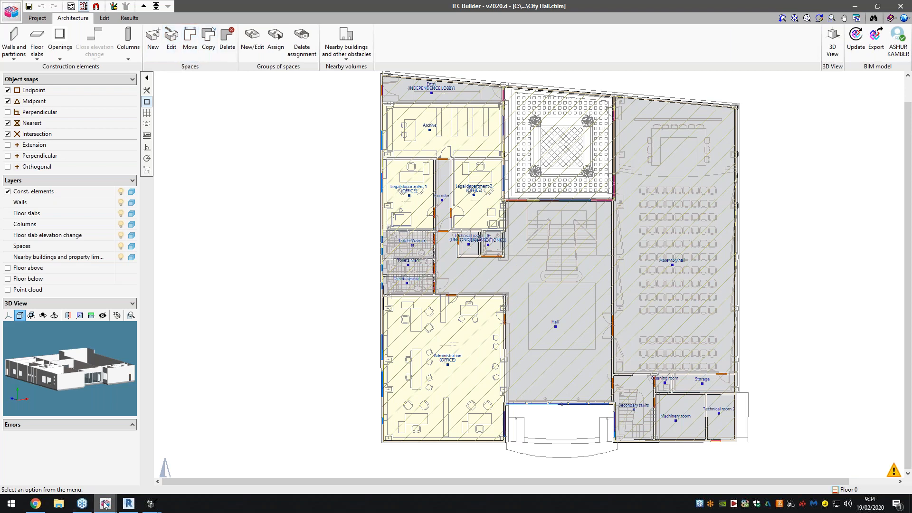
mouse_move(105, 504)
left_click(144, 457)
scroll(215, 312, "down", 7)
scroll(585, 311, "up", 2)
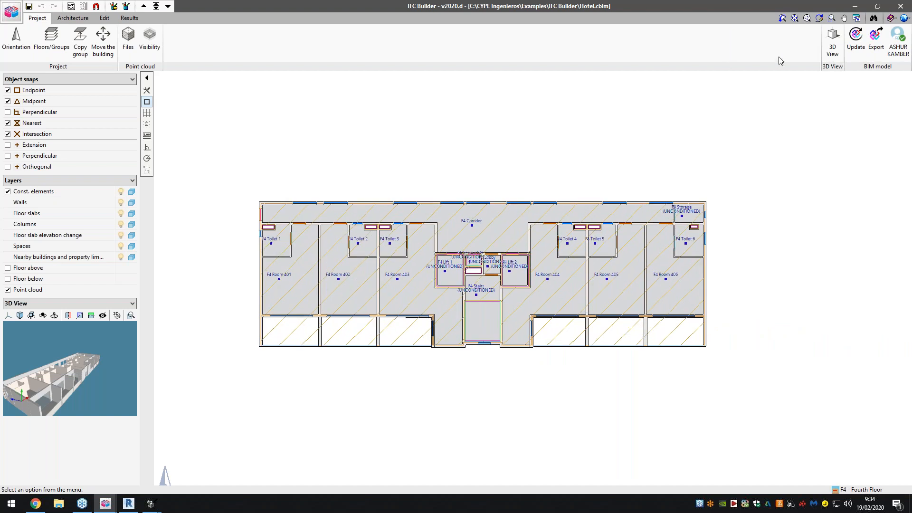
- Check the Hotel project's floor list and open the 3D view of all its floors at full size
left_click(156, 7)
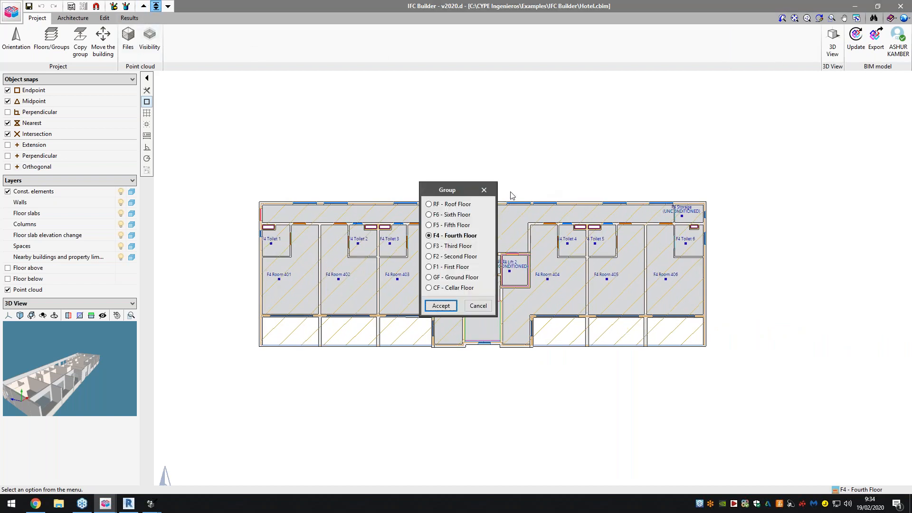
left_click(490, 193)
left_click(830, 45)
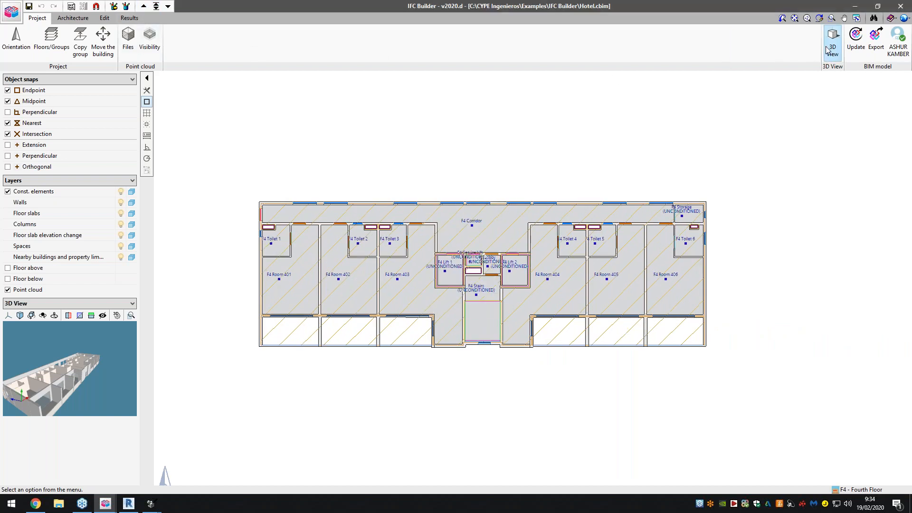
left_click(410, 272)
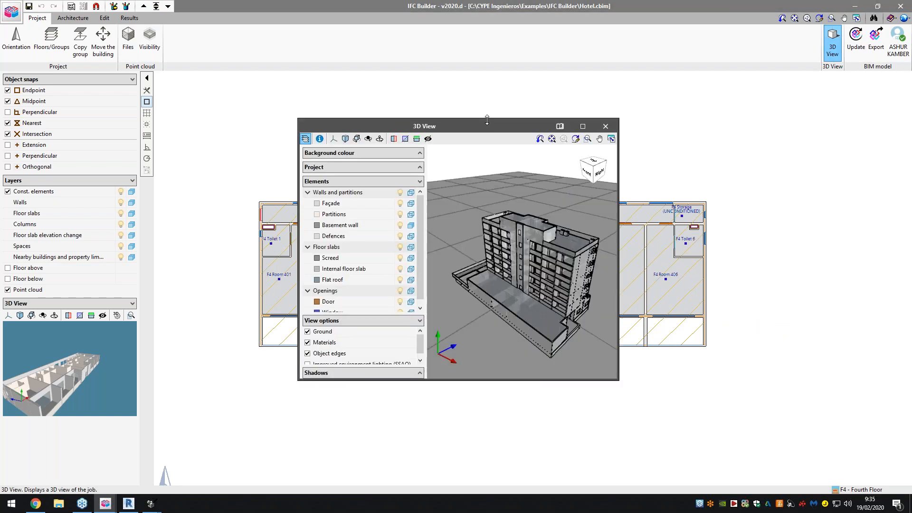
double_click(483, 124)
- Show the hotel's walls, floor slabs and openings as opaque elements in the 3D view
left_click_drag(620, 240, 779, 195)
scroll(523, 285, "up", 5)
left_click_drag(541, 319, 675, 309)
left_click(116, 94)
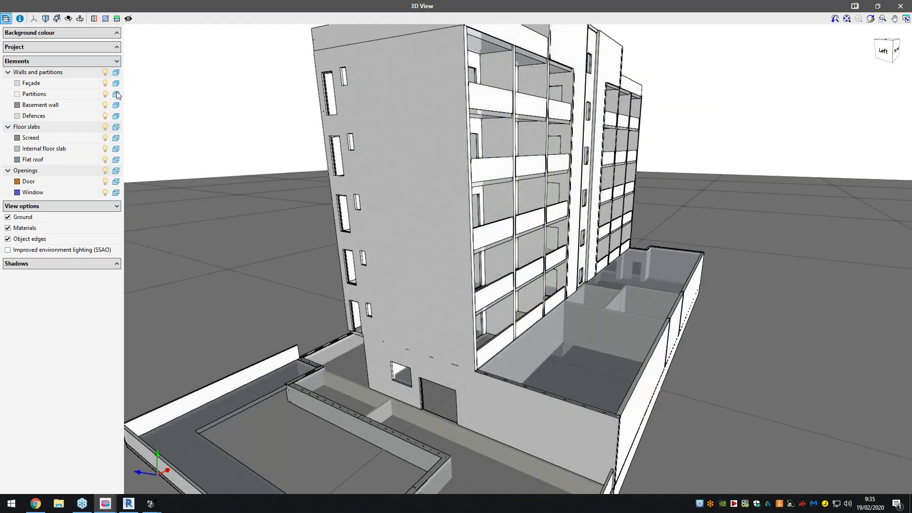
left_click(116, 127)
- Hide the ground in the 3D view and orbit the hotel to see its facades
scroll(522, 183, "down", 5)
left_click_drag(584, 178, 603, 185)
left_click_drag(456, 185, 589, 161)
left_click(28, 217)
left_click_drag(400, 178, 380, 209)
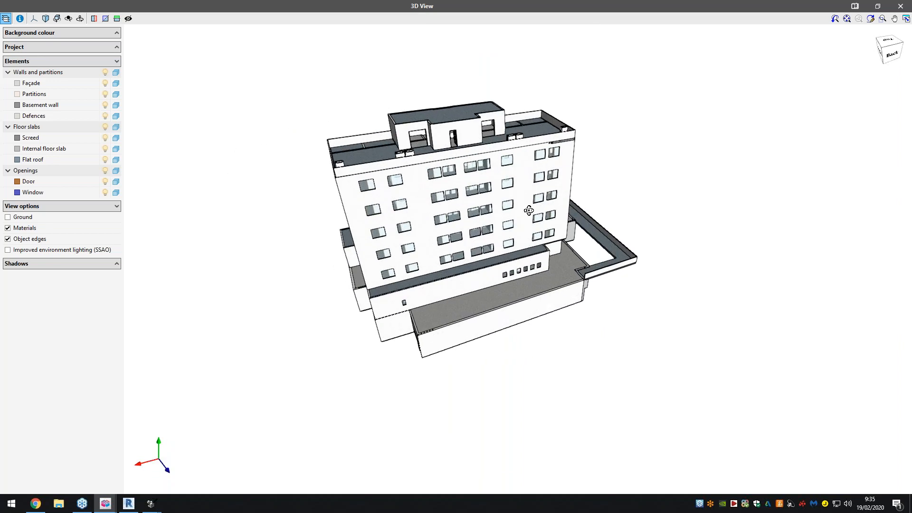
left_click_drag(529, 210, 625, 195)
- View the hotel through preset orientations, including the front, top, back and bottom views
left_click(34, 18)
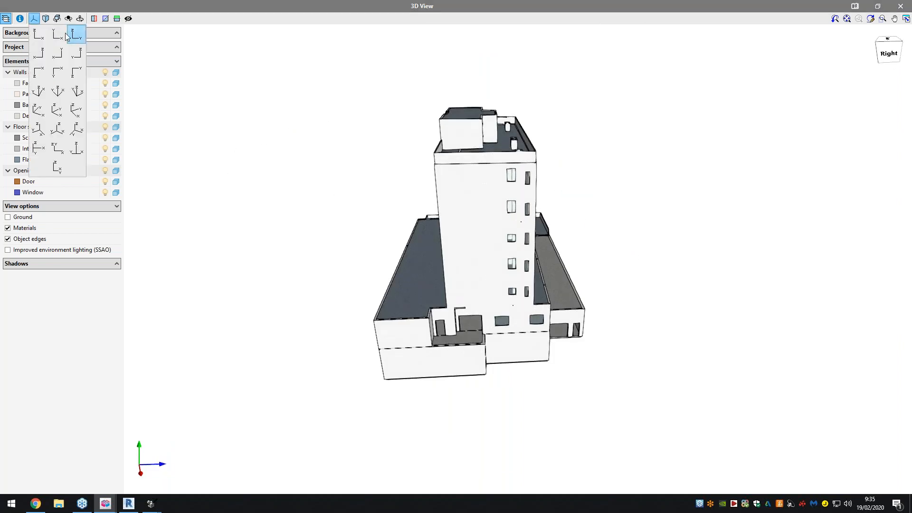
left_click(38, 34)
left_click(57, 34)
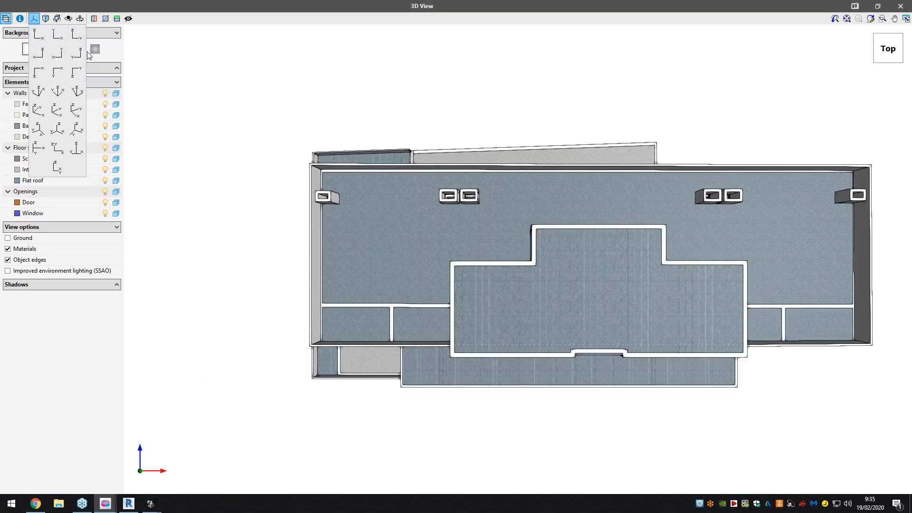
left_click(38, 52)
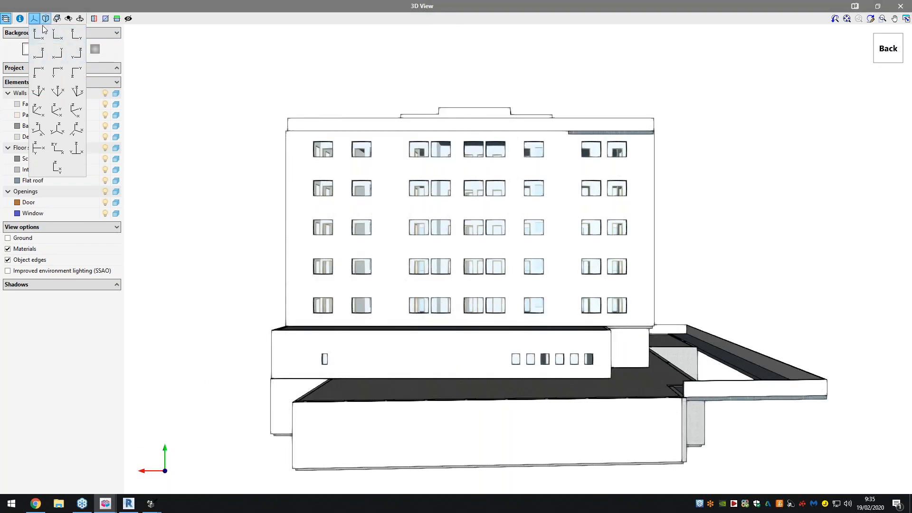
left_click(57, 71)
left_click(38, 71)
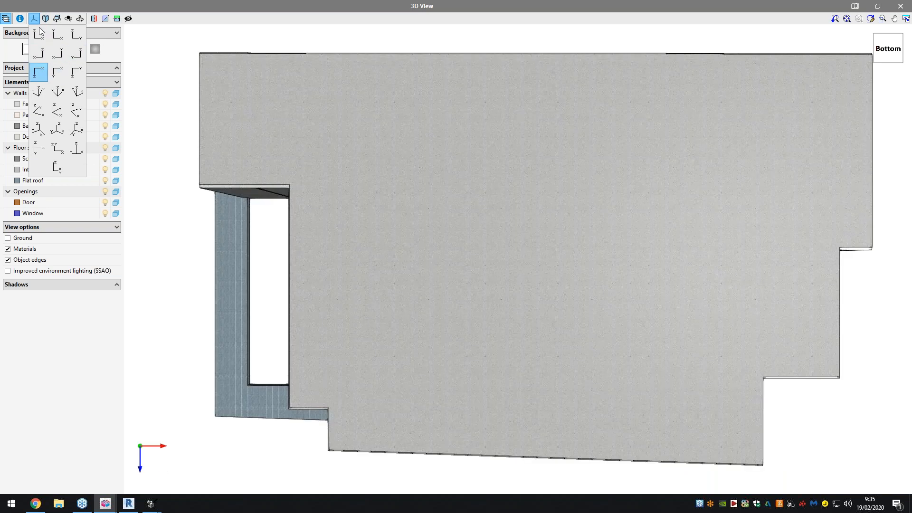
left_click(39, 32)
left_click(73, 52)
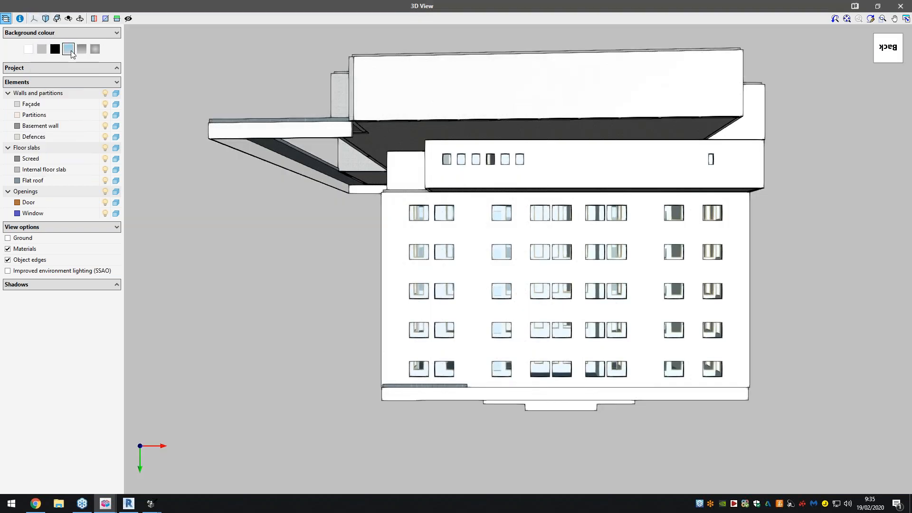
- Compare the black and sky-blue gradient backgrounds on the hotel's preset views, leaving the sky-blue gradient active
left_click(70, 52)
left_click(33, 18)
left_click(51, 36)
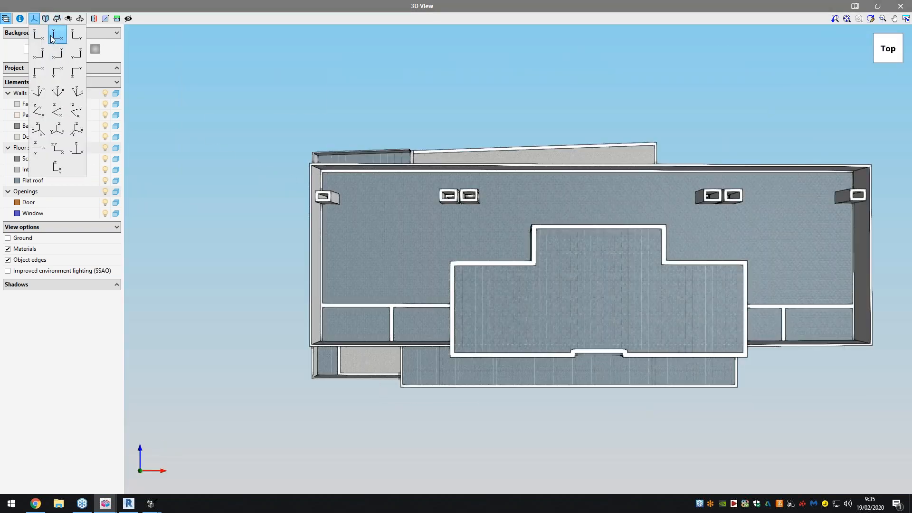
left_click(36, 35)
scroll(352, 193, "down", 2)
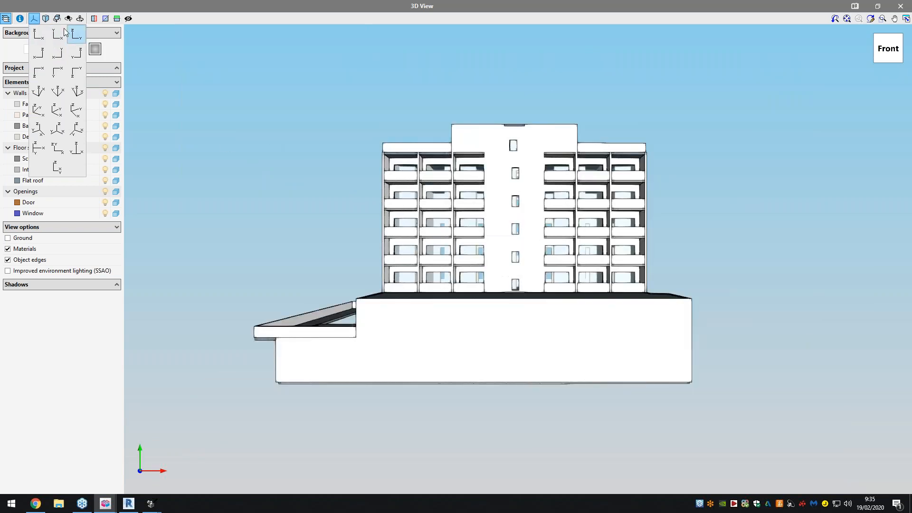
left_click(36, 30)
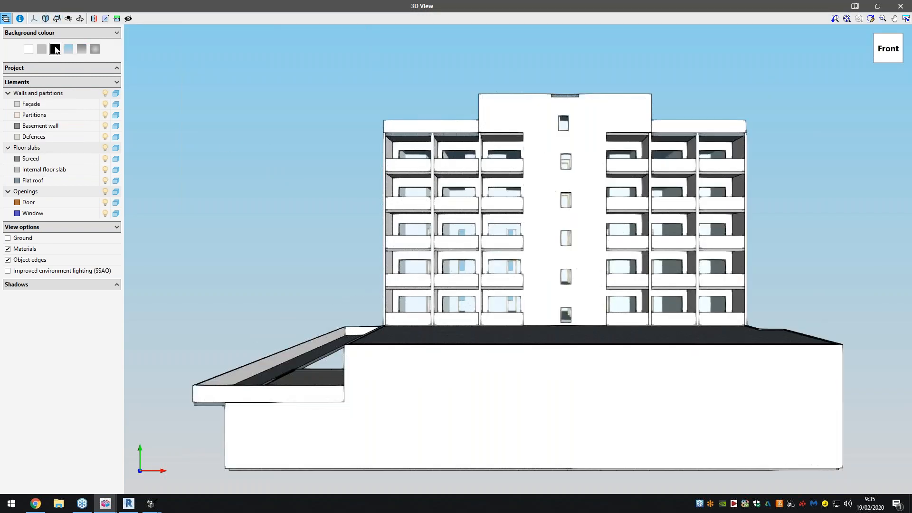
left_click(55, 49)
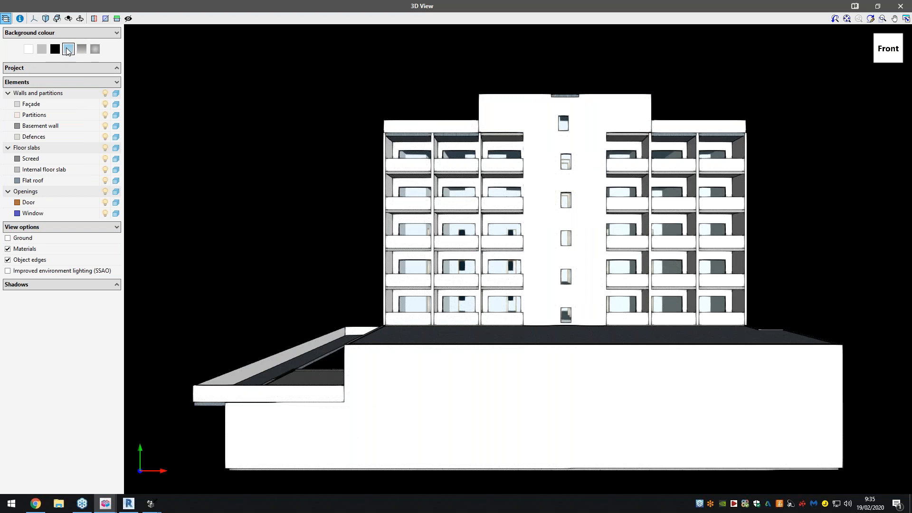
left_click(68, 50)
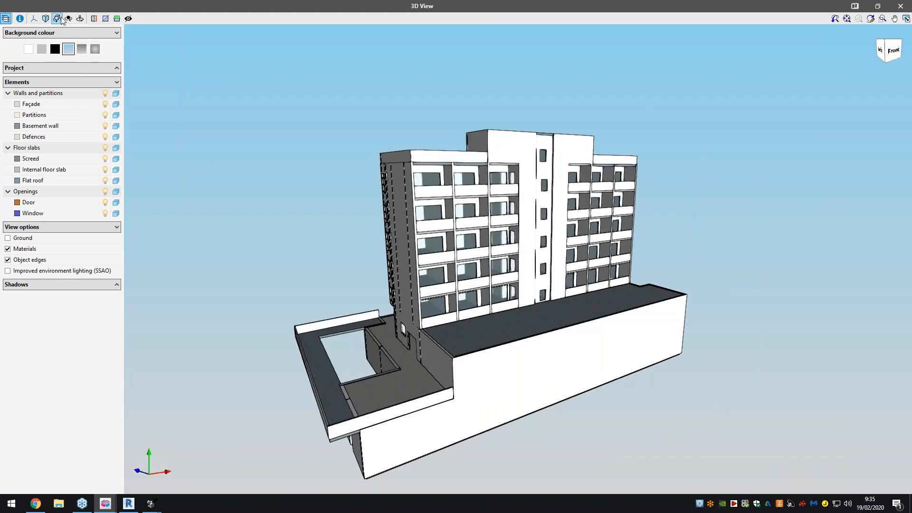
- Orbit the hotel with the different rotation modes, including rotation about a point
left_click(56, 18)
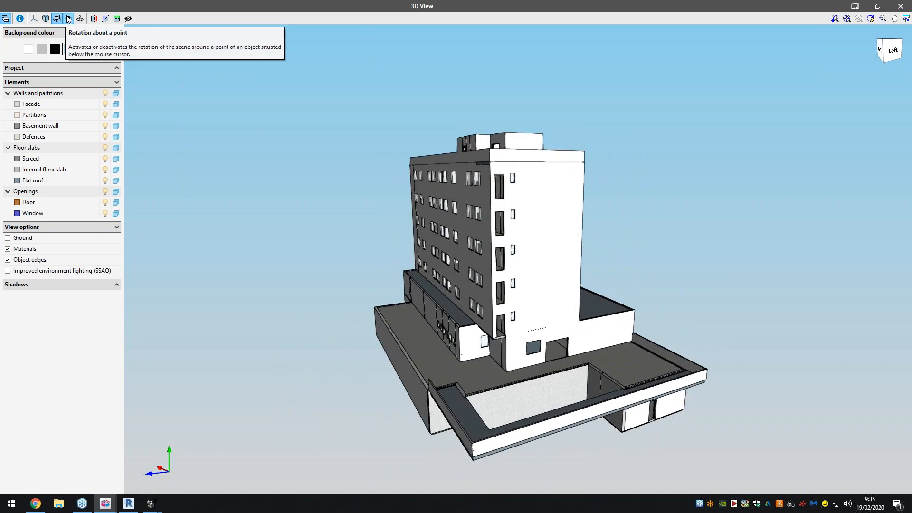
mouse_move(389, 241)
left_mouse_down()
mouse_move(434, 242)
mouse_move(499, 282)
mouse_move(653, 234)
mouse_move(688, 241)
left_mouse_up()
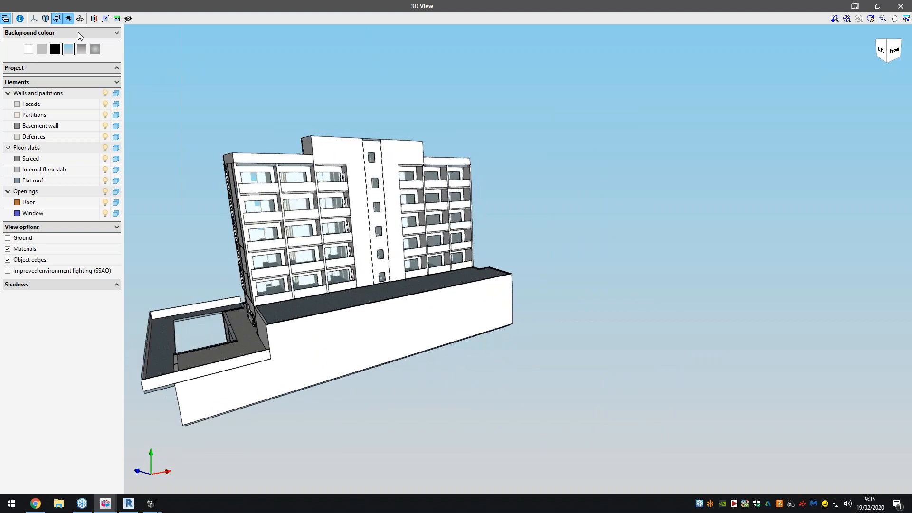
left_click(80, 18)
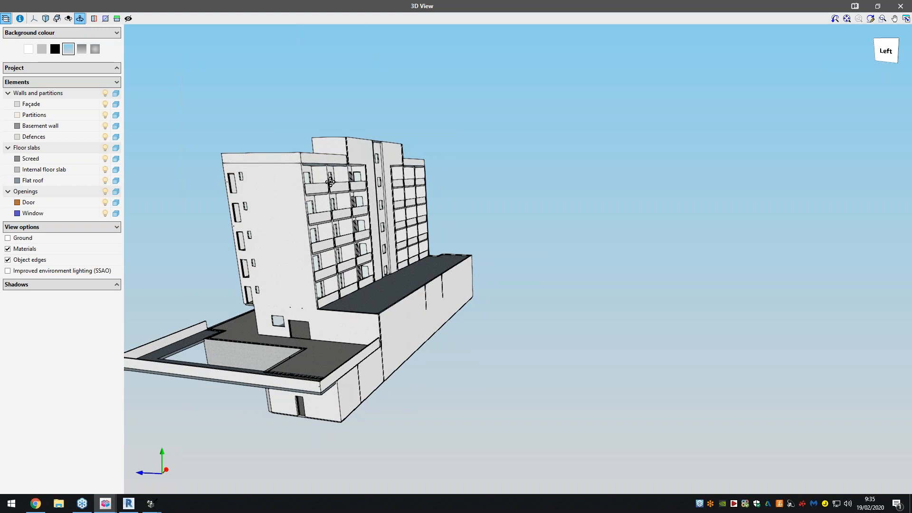
left_click_drag(330, 182, 763, 187)
scroll(287, 187, "up", 2)
scroll(318, 191, "up", 5)
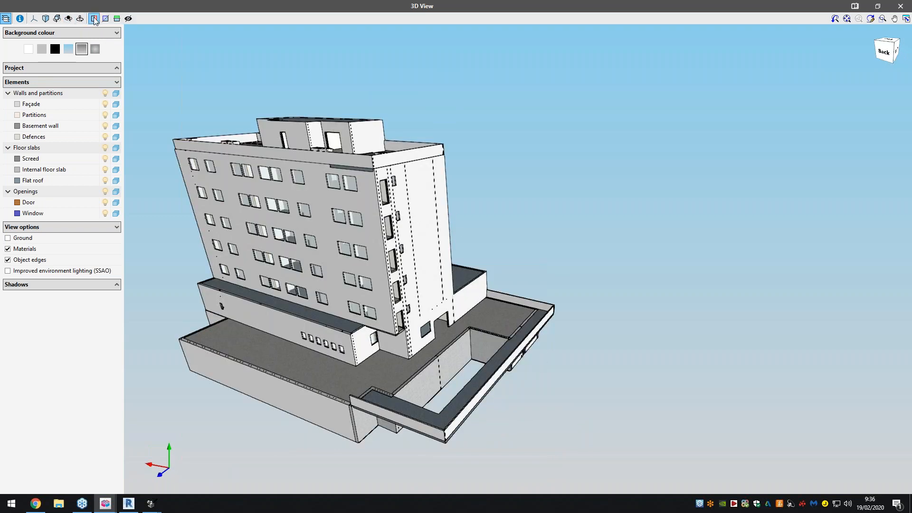
- Cut through the hotel with vertical section planes in two directions and inspect the interior
left_click(93, 19)
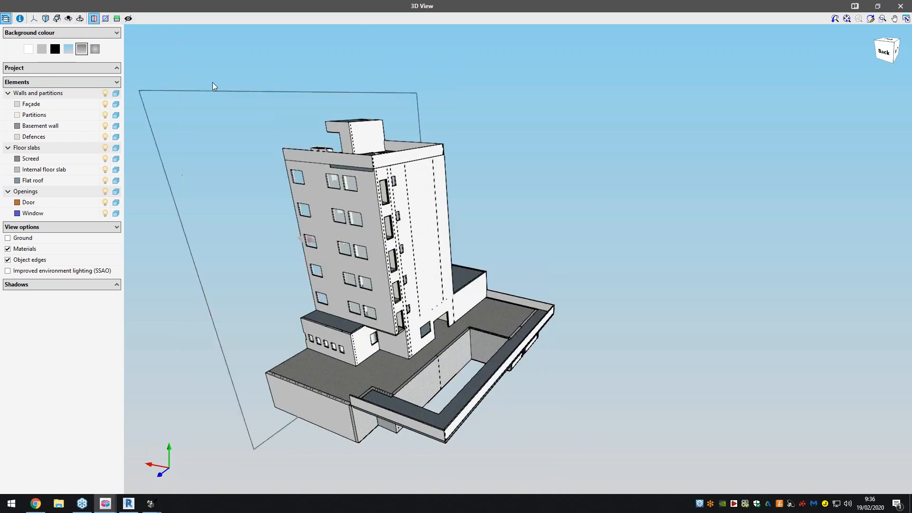
left_click_drag(430, 238, 306, 278)
left_click_drag(255, 300, 303, 279)
left_click(105, 18)
left_click_drag(382, 216, 357, 195)
- Cut the hotel with a horizontal section plane lowered to the cellar floor
left_click(117, 19)
left_click_drag(348, 236, 374, 245)
left_click_drag(366, 81, 362, 196)
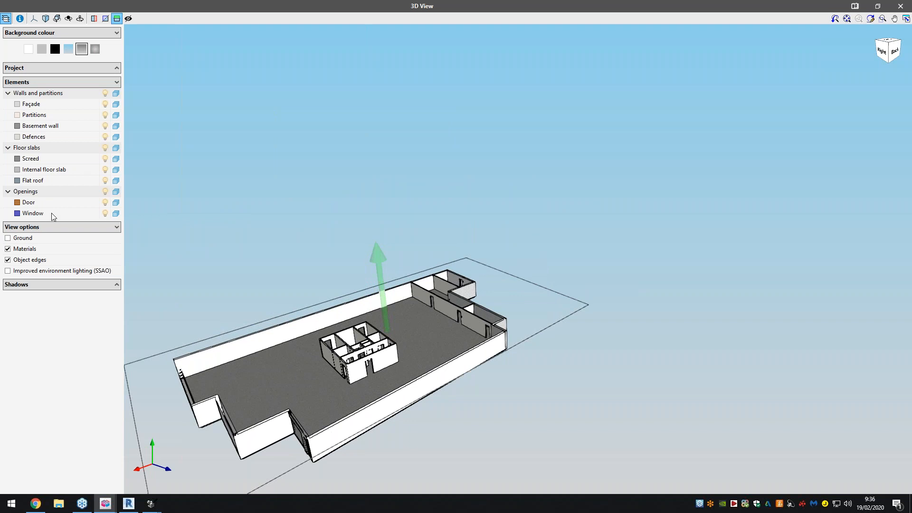
- Check the hotel's floor list and shadow options in the 3D view, and close the view
left_click(46, 69)
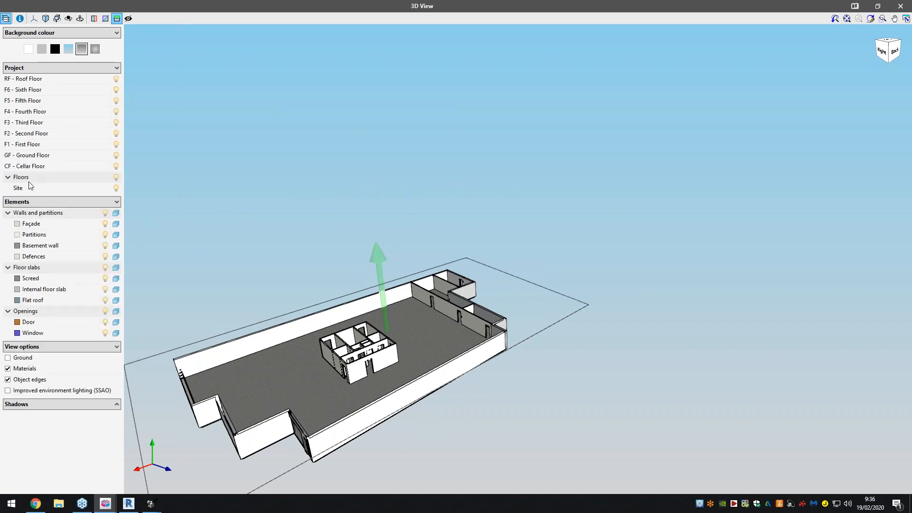
left_click(64, 404)
left_click(907, 1)
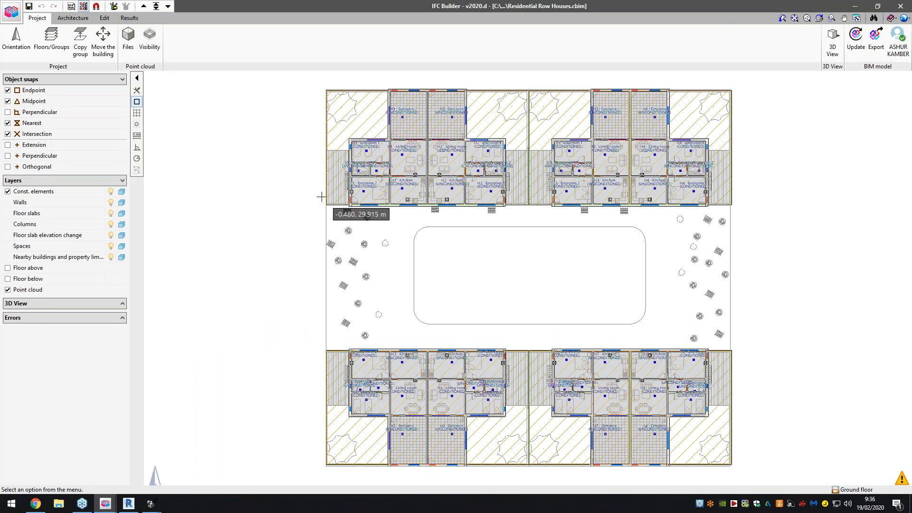
- Open the full-size 3D view of all floors of Residential Row Houses and orbit the buildings
left_click(832, 43)
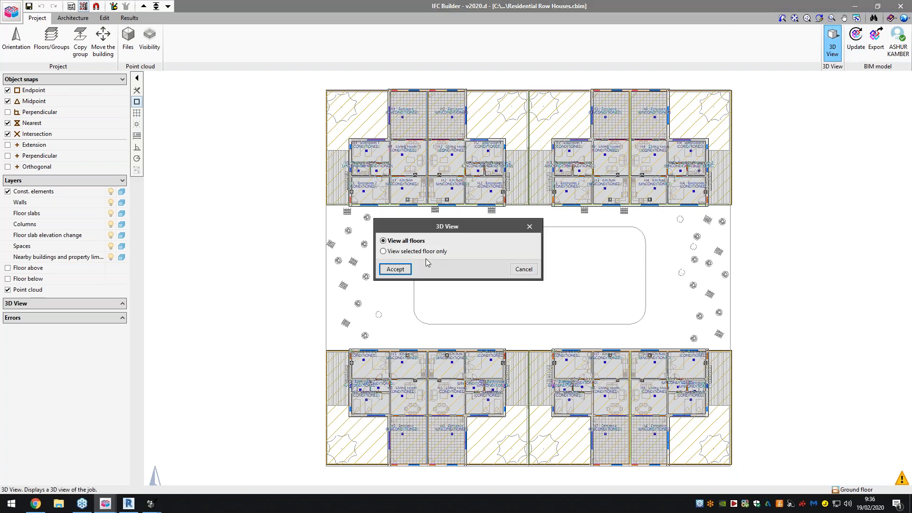
left_click(395, 269)
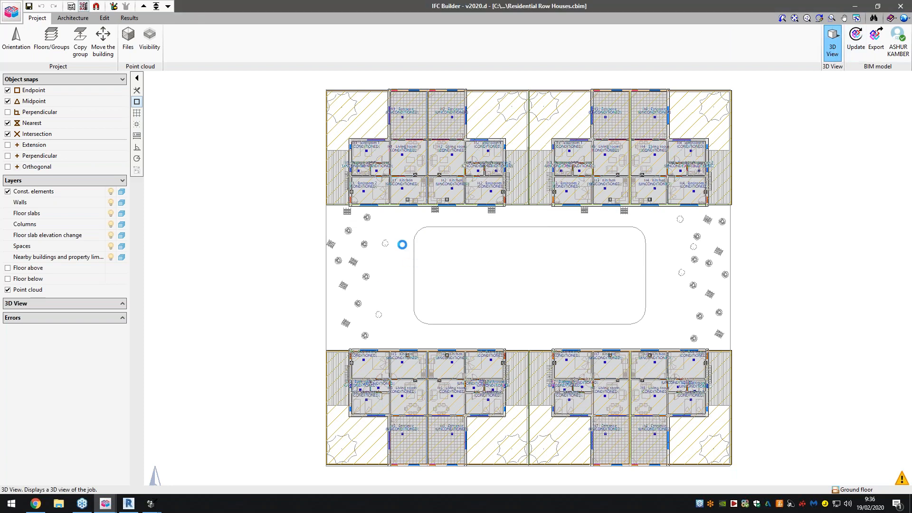
double_click(458, 123)
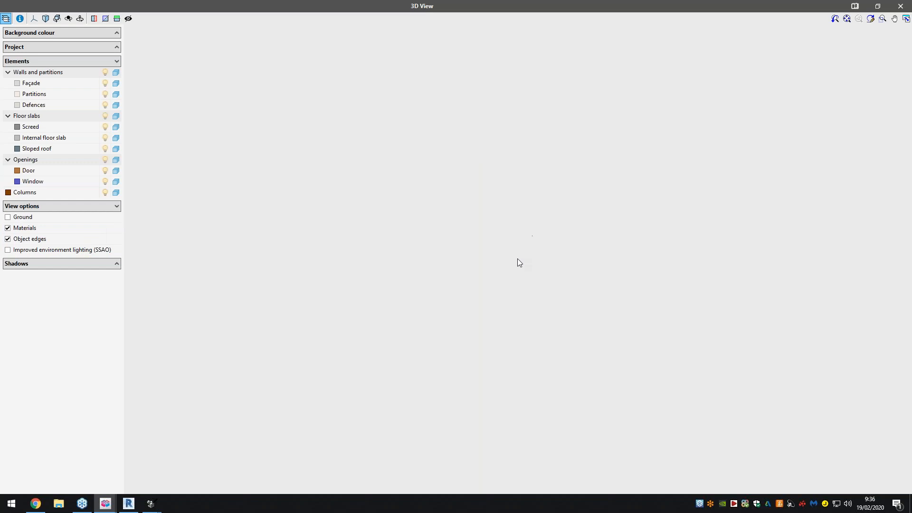
left_click_drag(565, 285, 713, 285)
left_click_drag(415, 297, 485, 319)
left_click_drag(586, 313, 626, 311)
- Add a horizontal section plane to the row houses, move it above the sloped roofs, and close the 3D view
left_click(116, 19)
left_click_drag(518, 197, 512, 143)
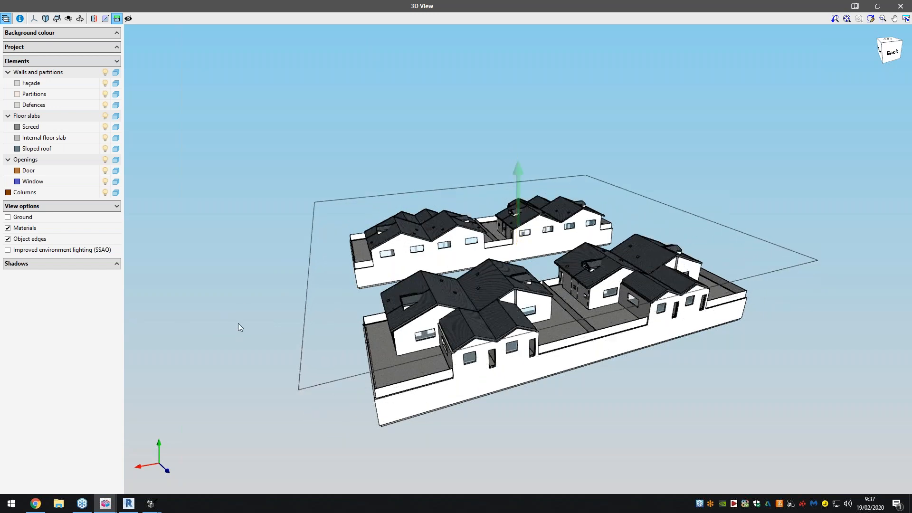
left_click(909, 4)
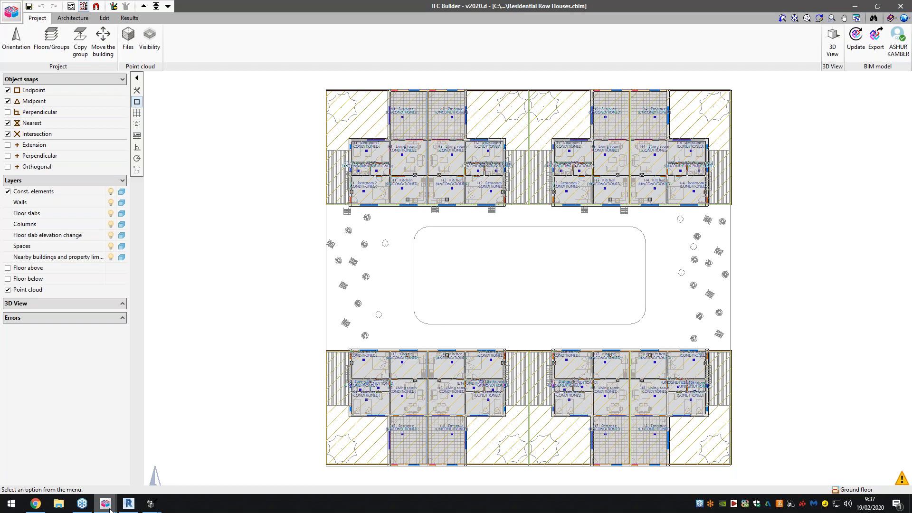
- Switch to the School Center project and open the 3D view of all its floors
mouse_move(107, 506)
left_click(354, 456)
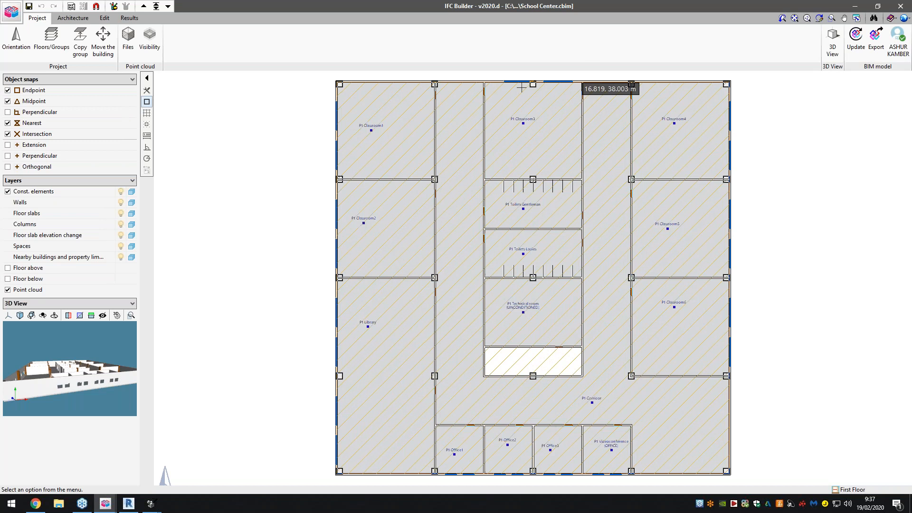
left_click(828, 52)
left_click(388, 268)
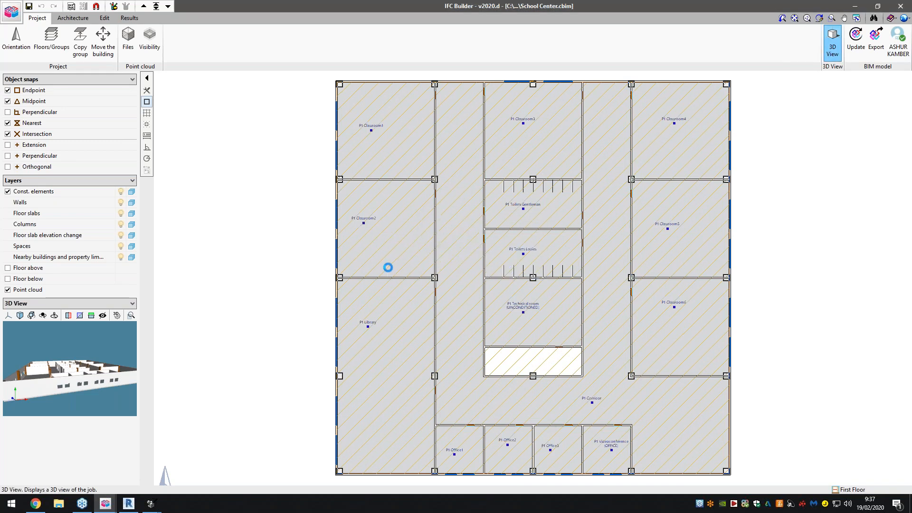
- Orbit the School Center model, close its 3D view and return to the Webinar project
left_click_drag(499, 279, 554, 262)
scroll(491, 275, "down", 2)
left_click(600, 131)
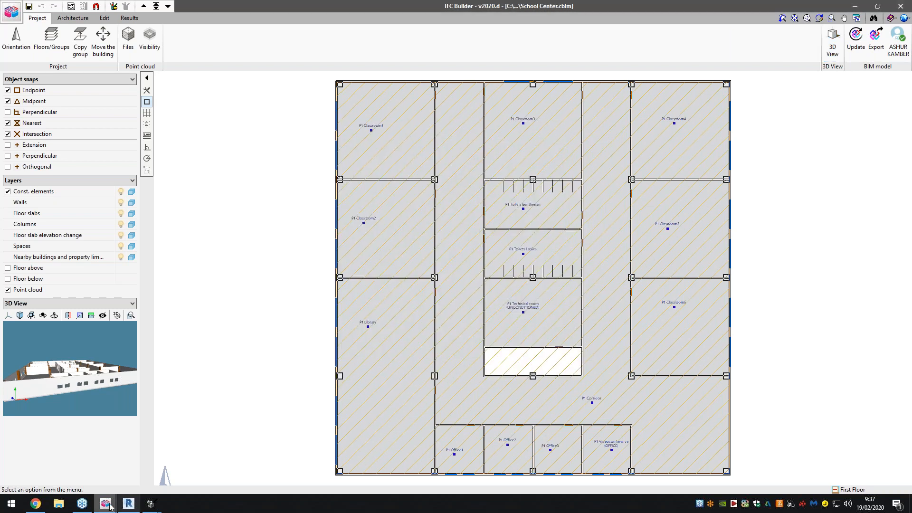
mouse_move(106, 503)
left_click(425, 478)
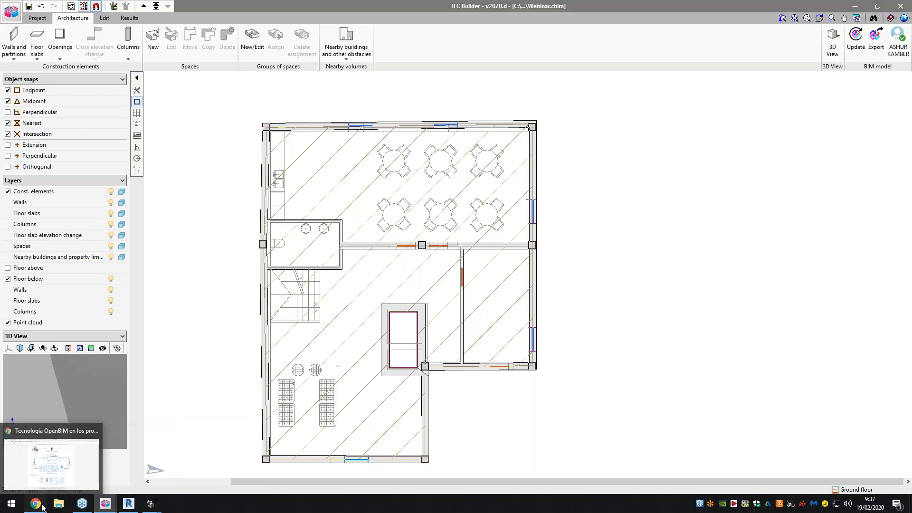
- Switch to Chrome, review the Plugin Open BIM - Revit store page, and enlarge and close its preview image
left_click(52, 456)
left_click(480, 3)
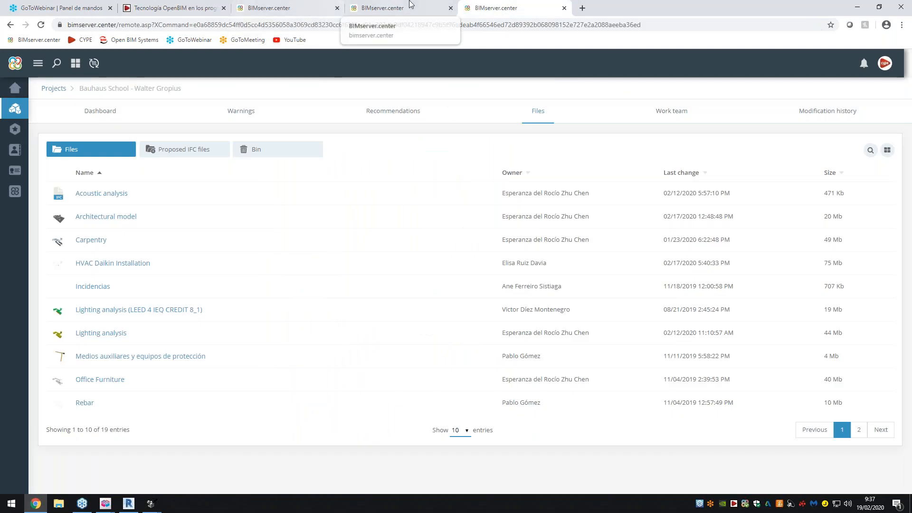
left_click(361, 7)
left_click(379, 218)
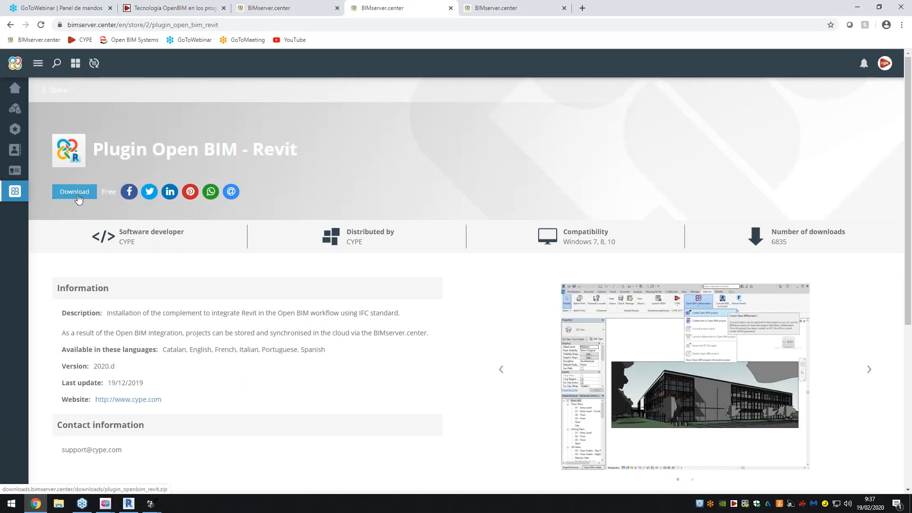
left_click_drag(163, 350, 363, 352)
left_click(362, 352)
scroll(494, 347, "down", 1)
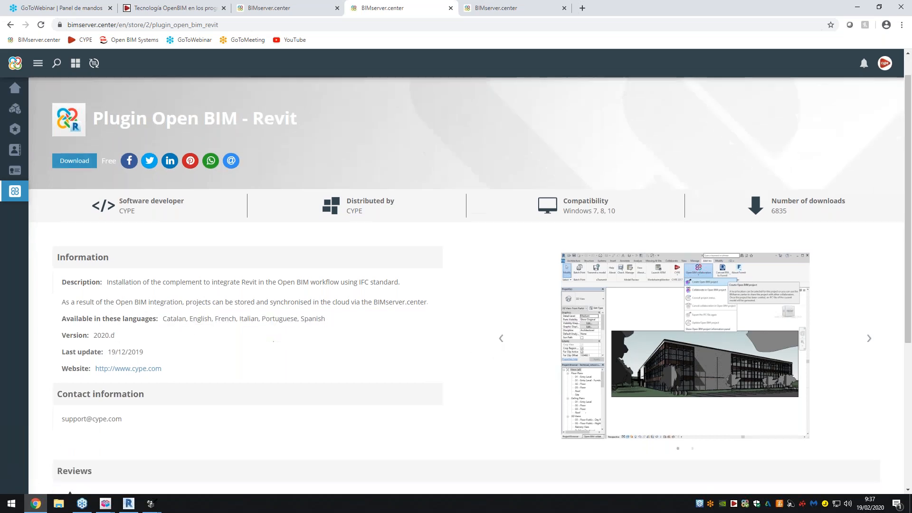
left_click(634, 323)
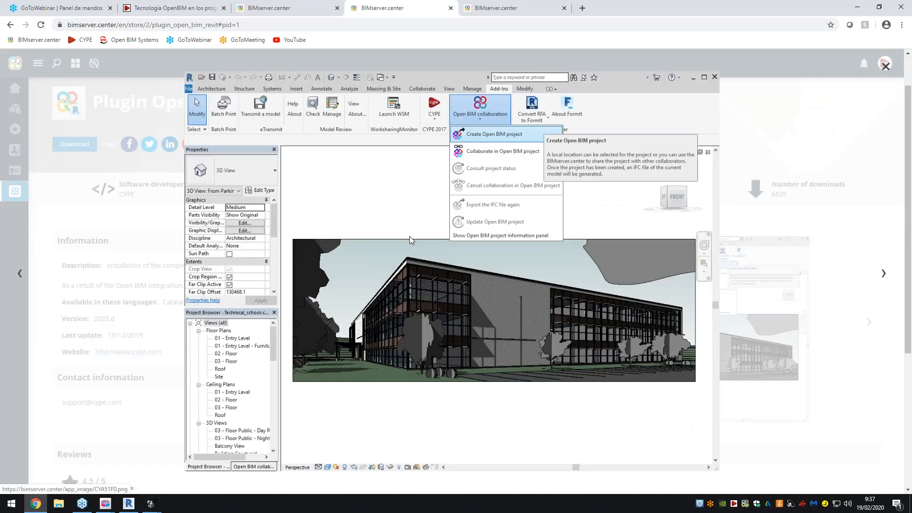
left_click(13, 246)
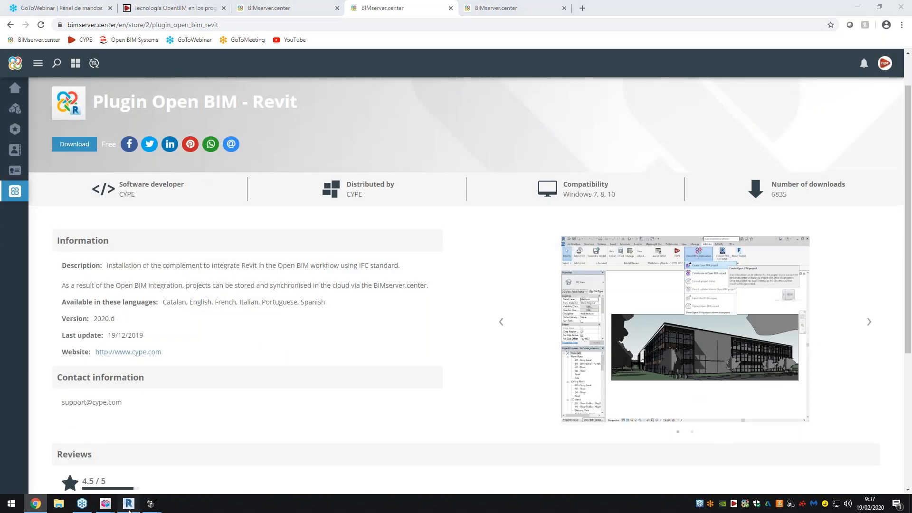
- Switch to Revit to show the Open BIM collaboration commands, and bring up the Open BIM workflow diagram in Chrome
left_click(128, 504)
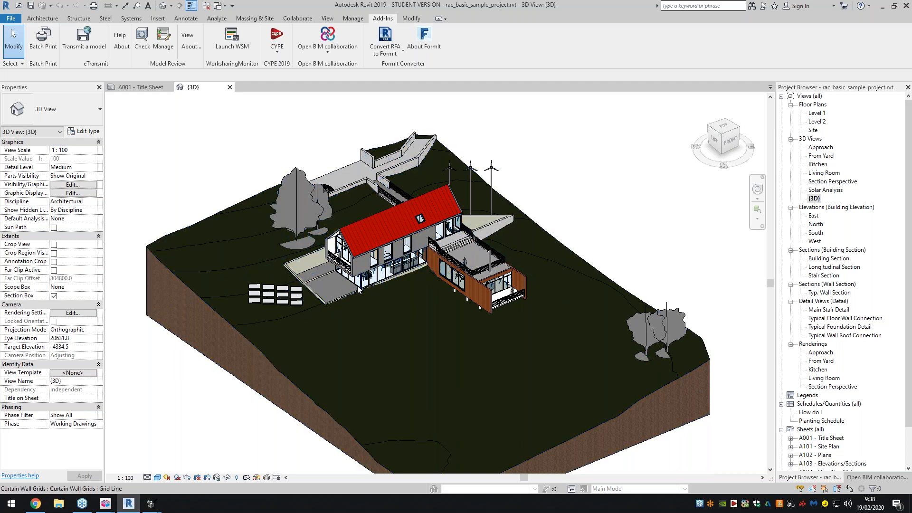
left_click(303, 53)
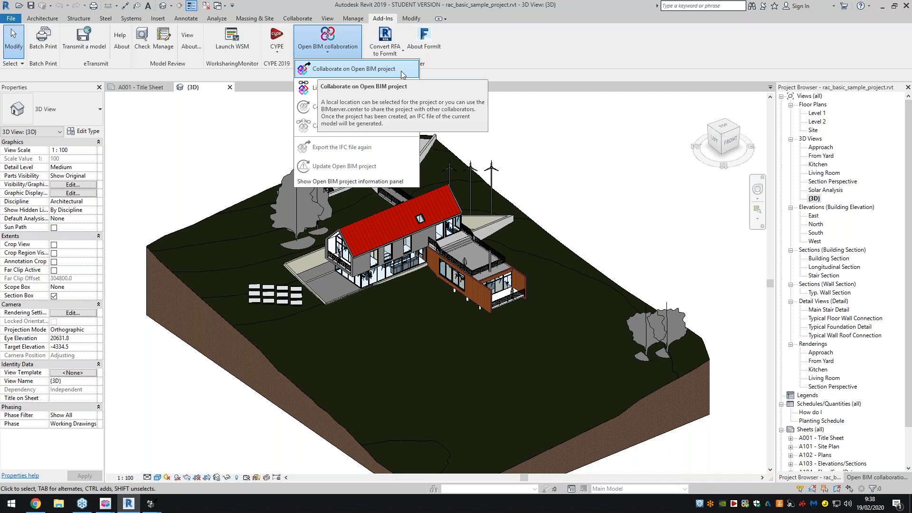
left_click(44, 504)
left_click(159, 8)
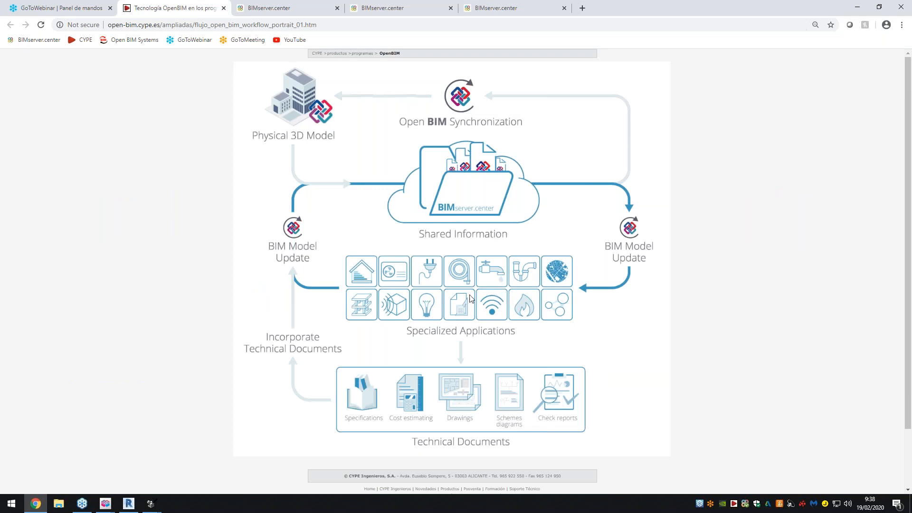
- Return to Revit and examine the Open BIM collaboration commands and the CYPE add-in commands
left_click(131, 505)
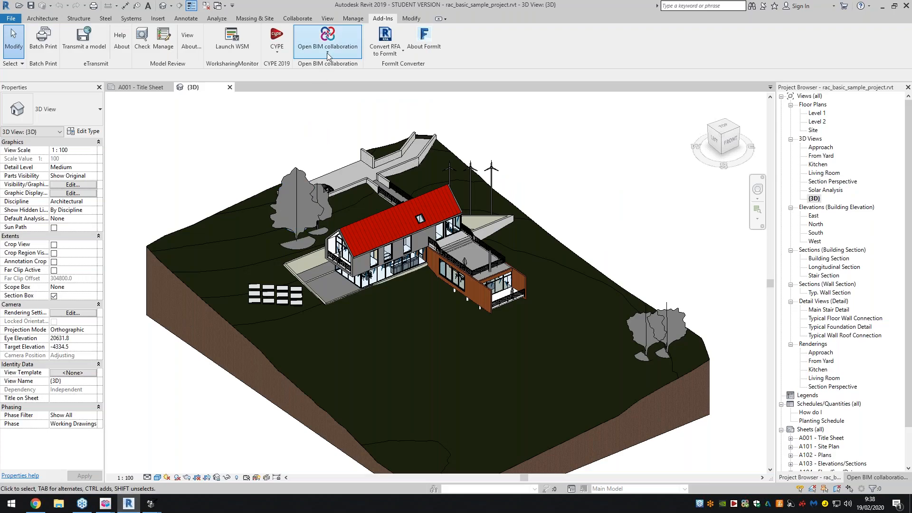
left_click(328, 51)
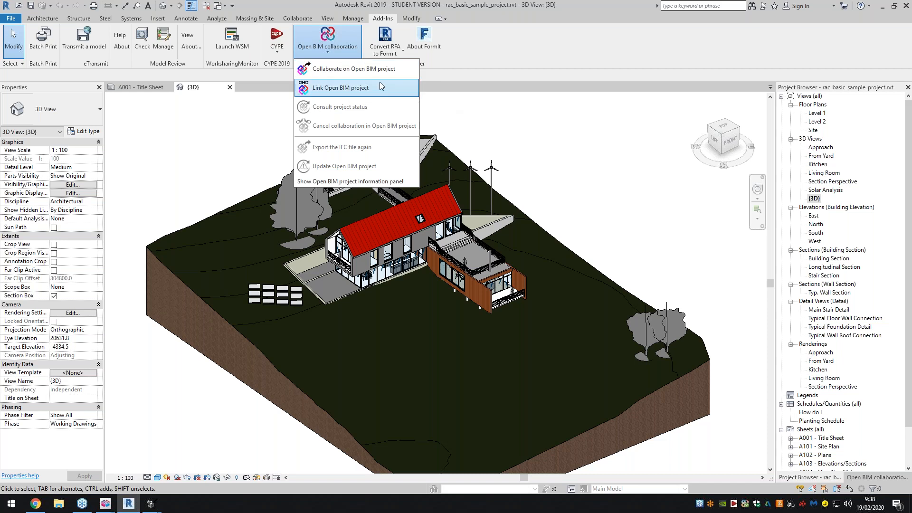
left_click(328, 52)
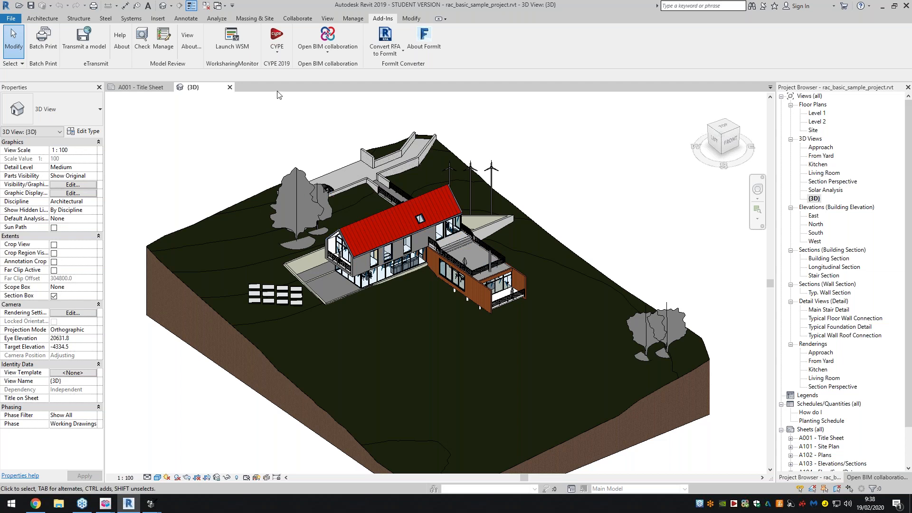
left_click(277, 52)
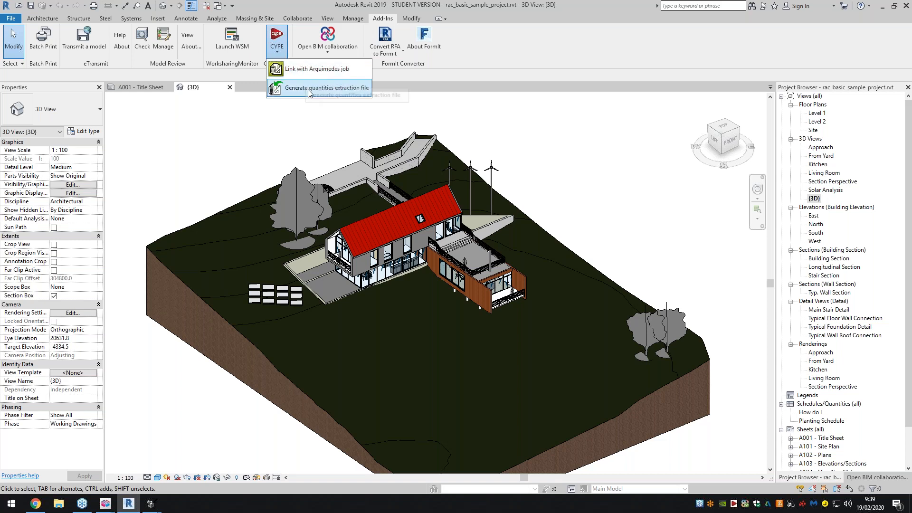
left_click(280, 53)
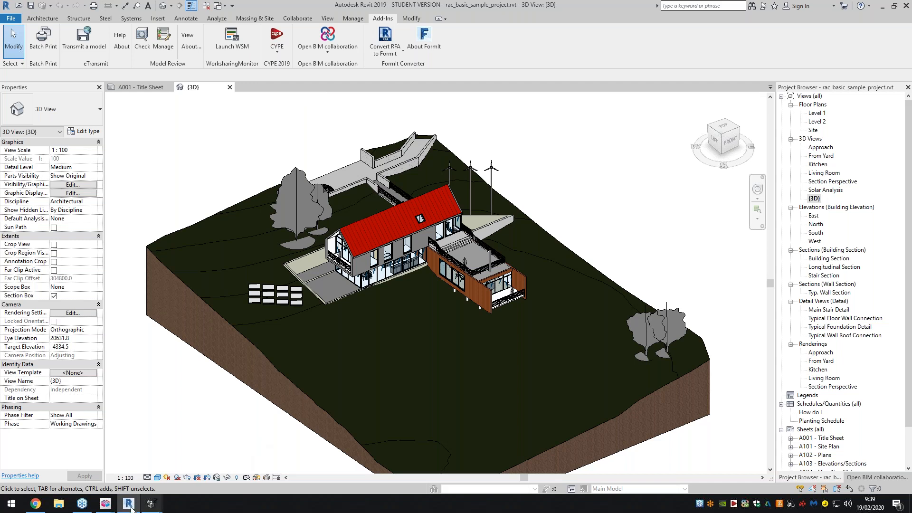
- Zoom in on the sample house in the 3D view and orbit it to a lower viewing angle
mouse_move(151, 503)
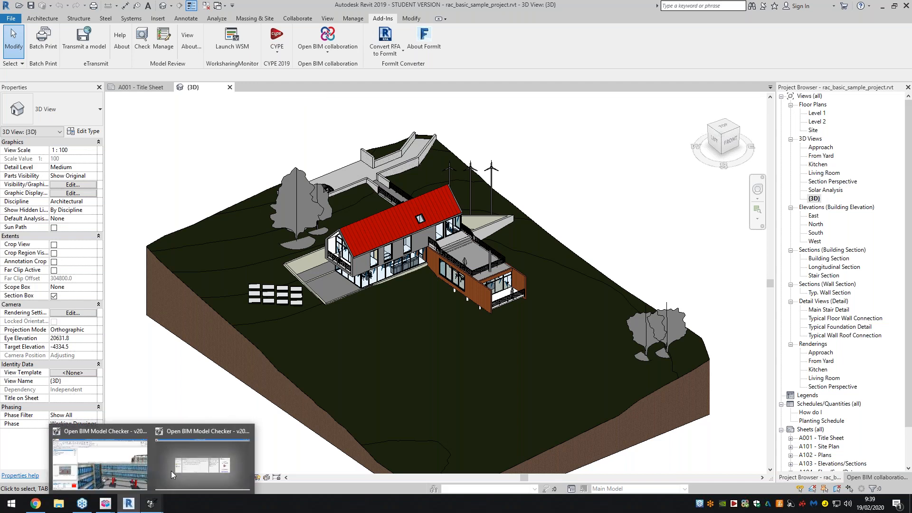
scroll(438, 244, "up", 5)
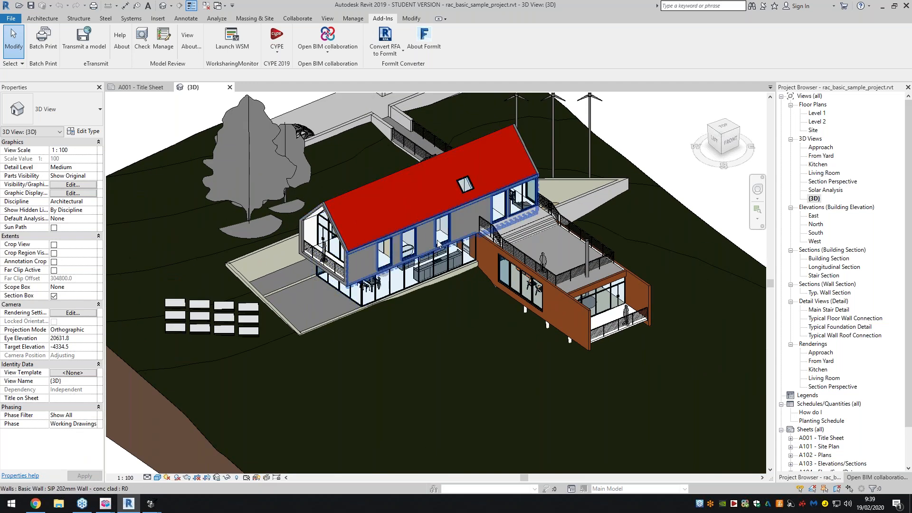
left_click_drag(723, 142, 739, 138)
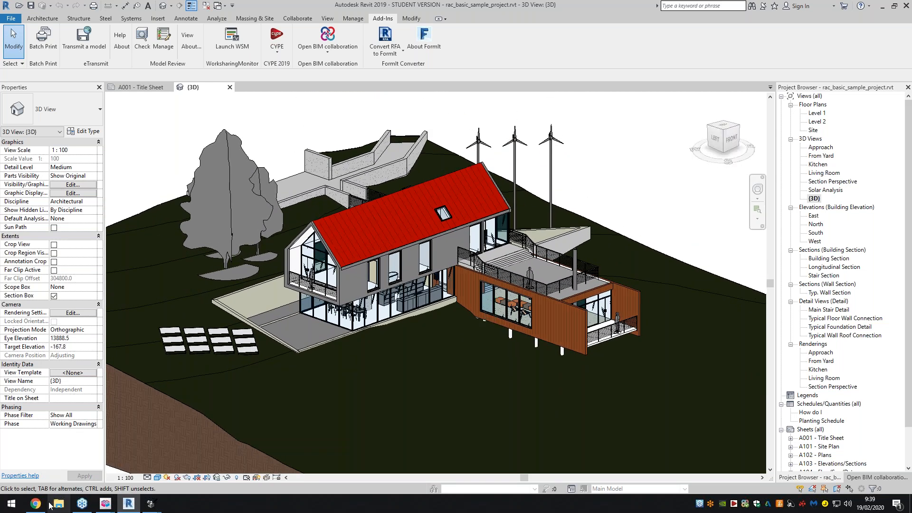
- Switch to Chrome and open the ExampleExport project from the BIMserver.center projects list
left_click(69, 493)
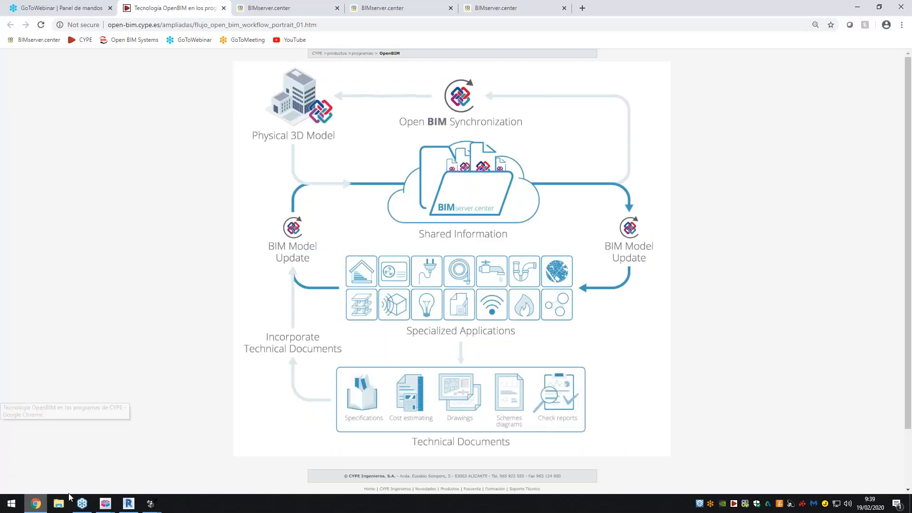
left_click(299, 8)
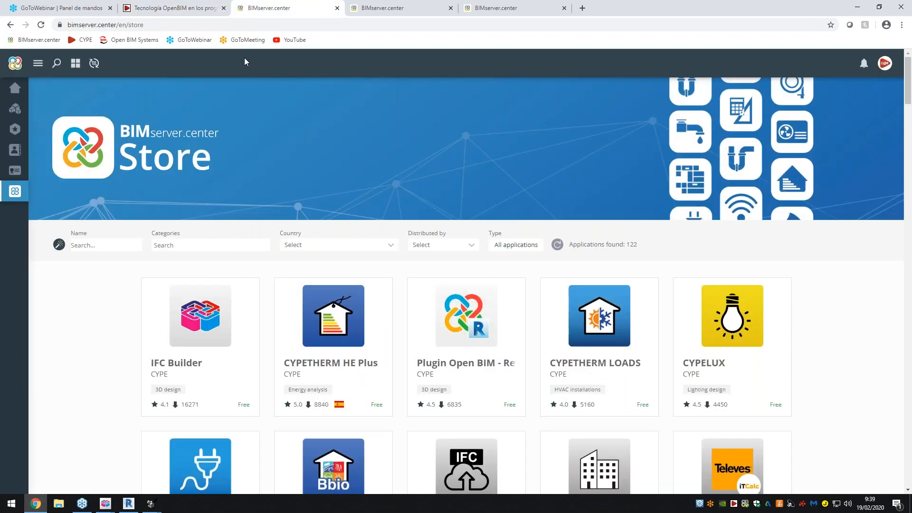
left_click(15, 108)
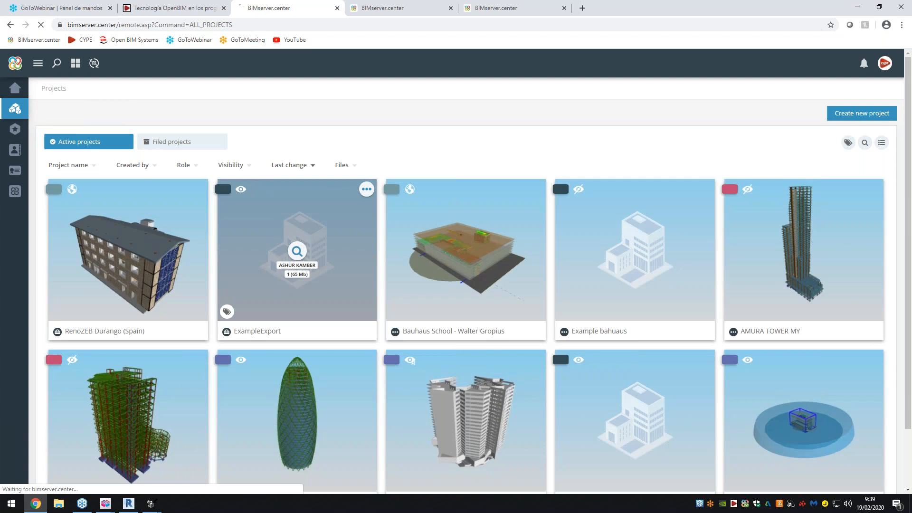
left_click(309, 261)
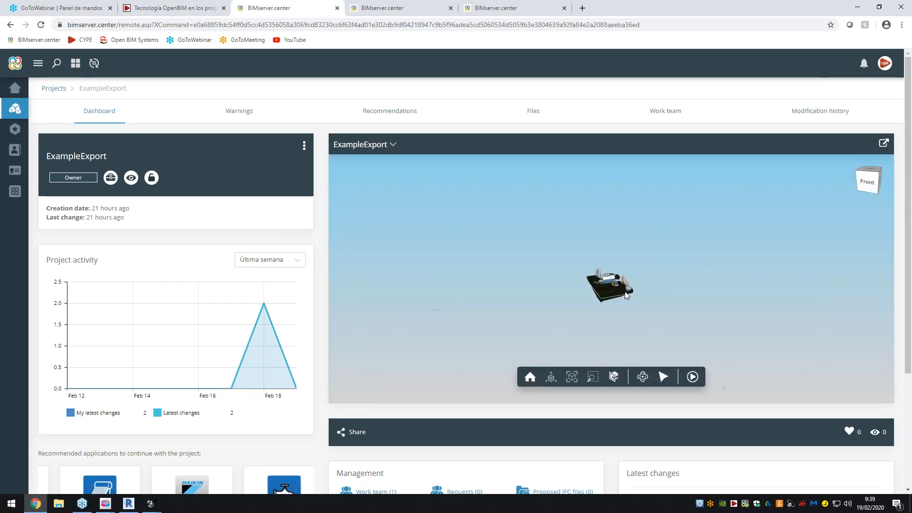
- Inspect the ExampleExport model in the web viewer by zooming in and orbiting around the house and its site
scroll(603, 263, "up", 4)
scroll(603, 263, "up", 6)
left_click_drag(592, 286, 703, 286)
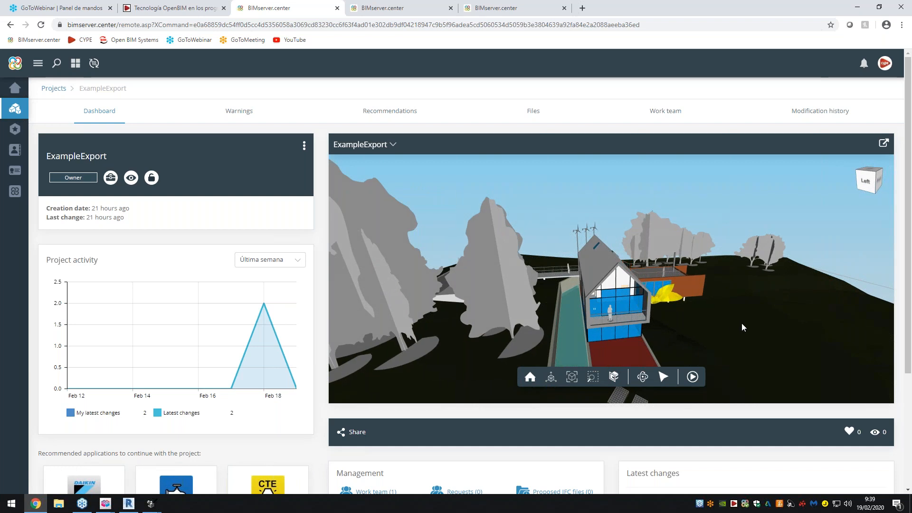
scroll(711, 325, "down", 5)
left_click_drag(708, 327, 732, 337)
scroll(692, 298, "down", 5)
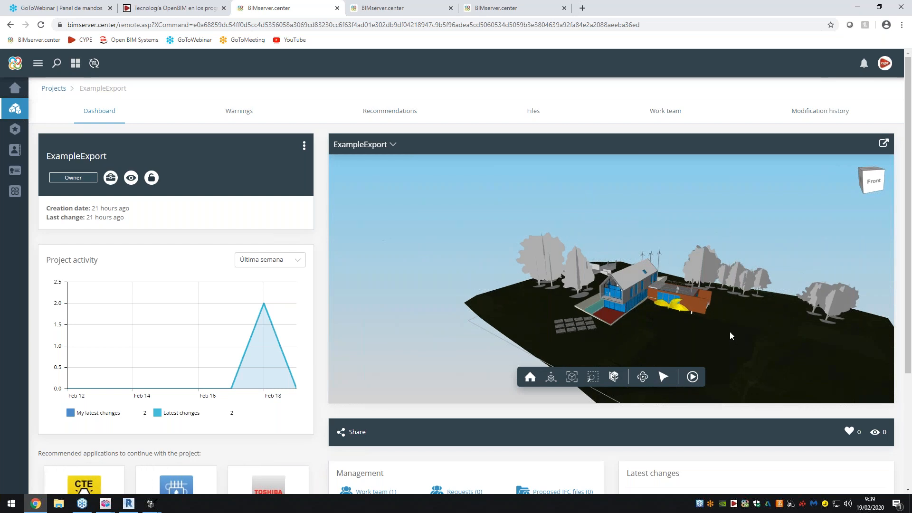
- Review the ExampleExport dashboard's recommended applications, management, files and latest changes sections
scroll(297, 373, "down", 3)
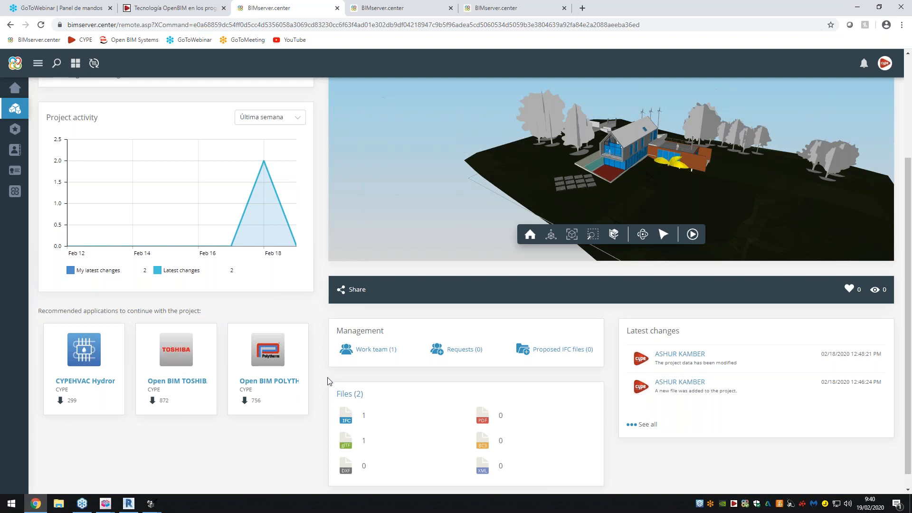
scroll(333, 375, "up", 3)
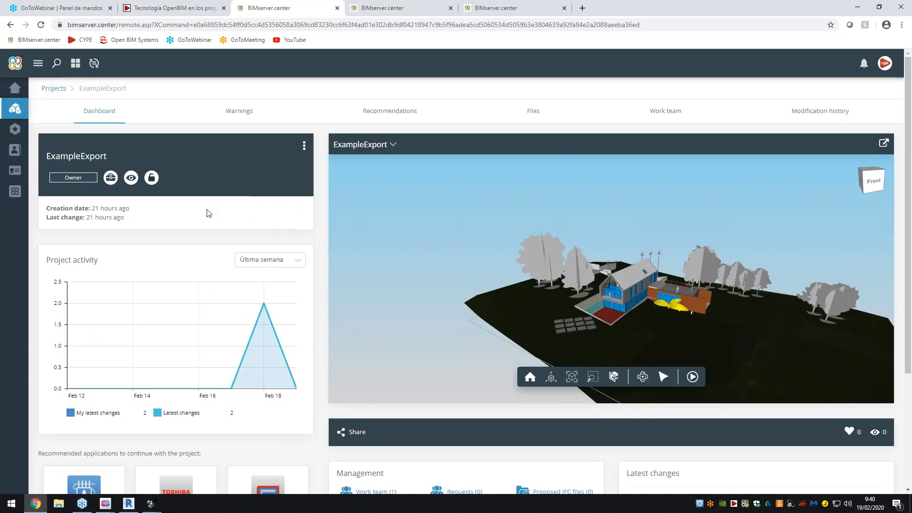
scroll(207, 213, "down", 3)
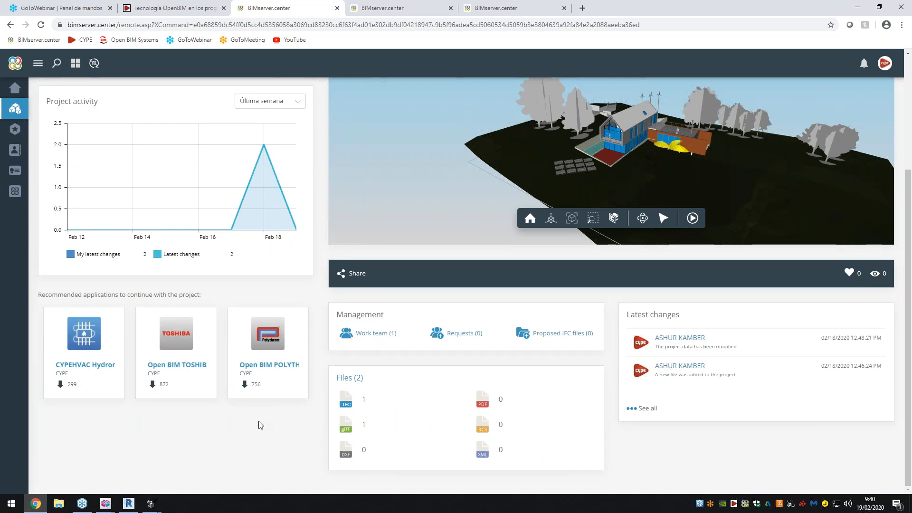
scroll(321, 449, "up", 3)
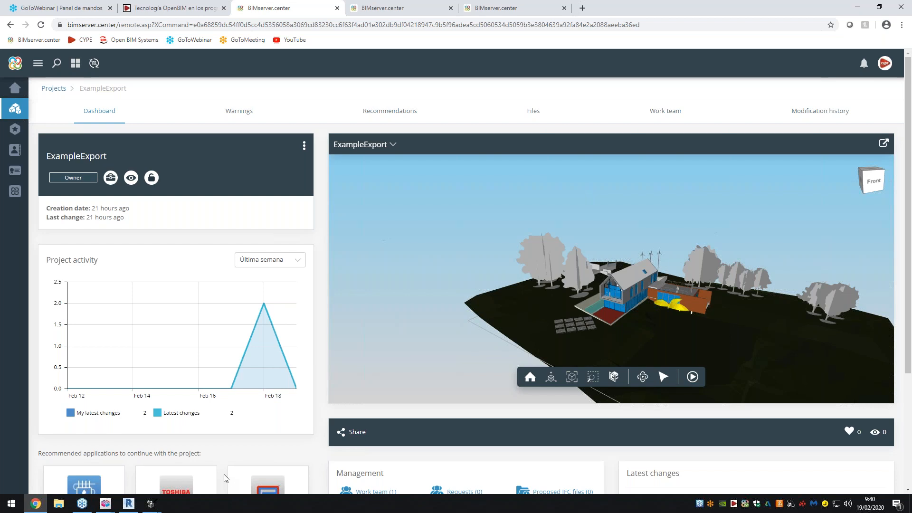
- Switch to Open BIM Model Checker and create a new project named Example with the description 19022020
mouse_move(157, 505)
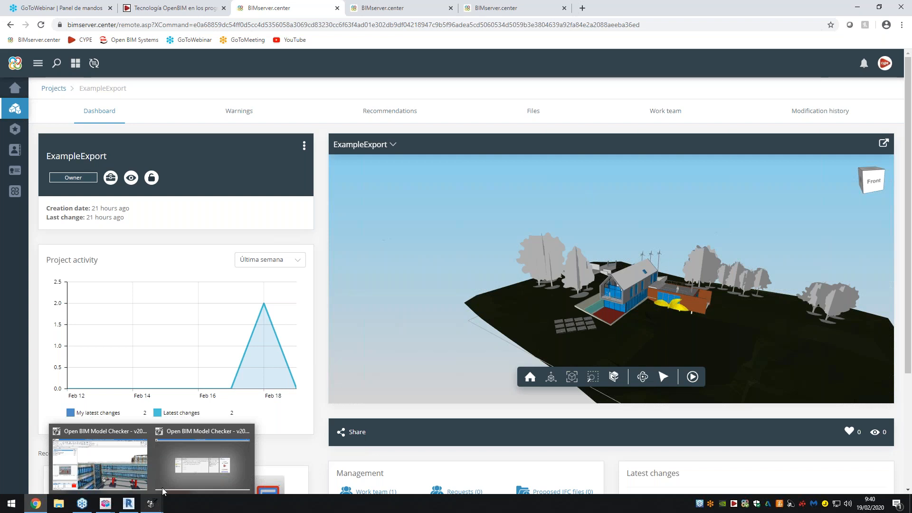
left_click(180, 459)
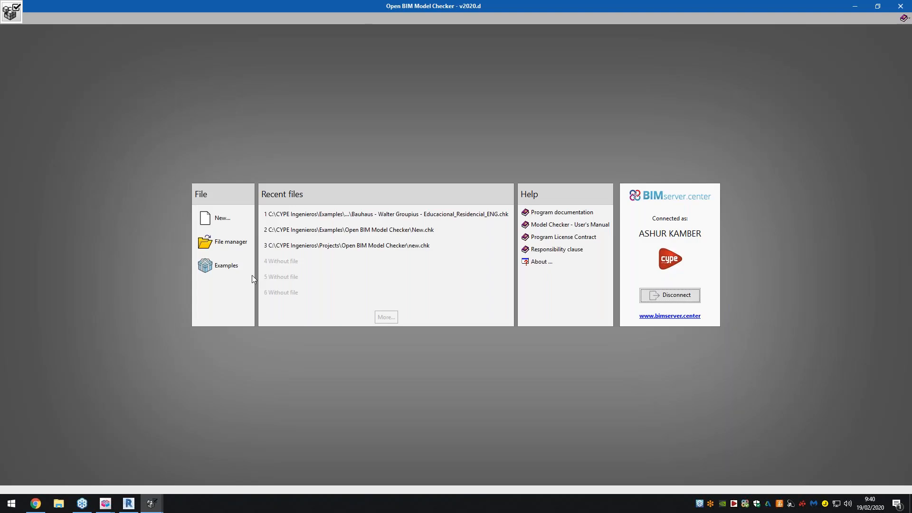
left_click(236, 221)
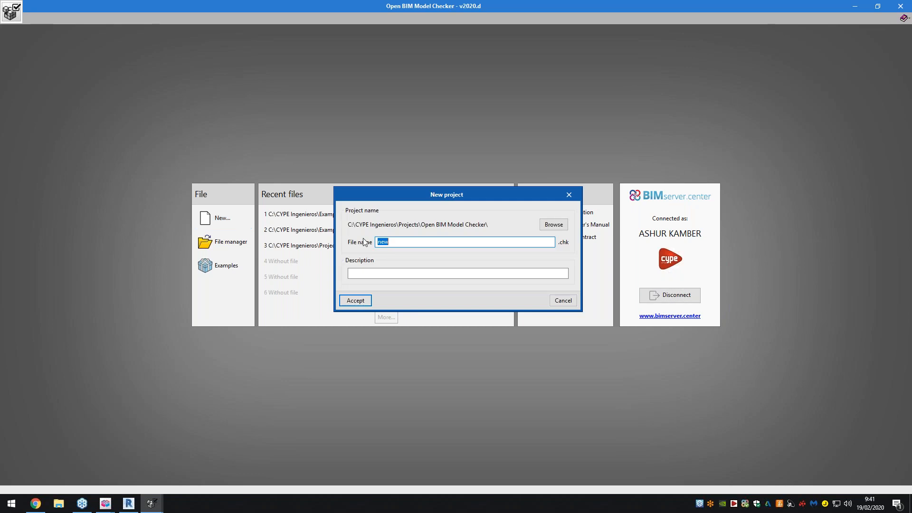
left_click_drag(501, 204, 487, 346)
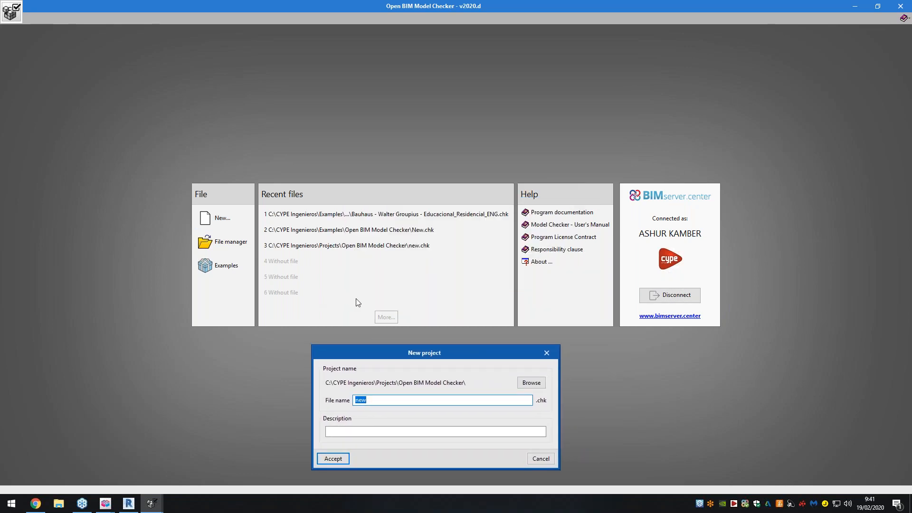
left_click_drag(399, 360, 359, 258)
type("Example")
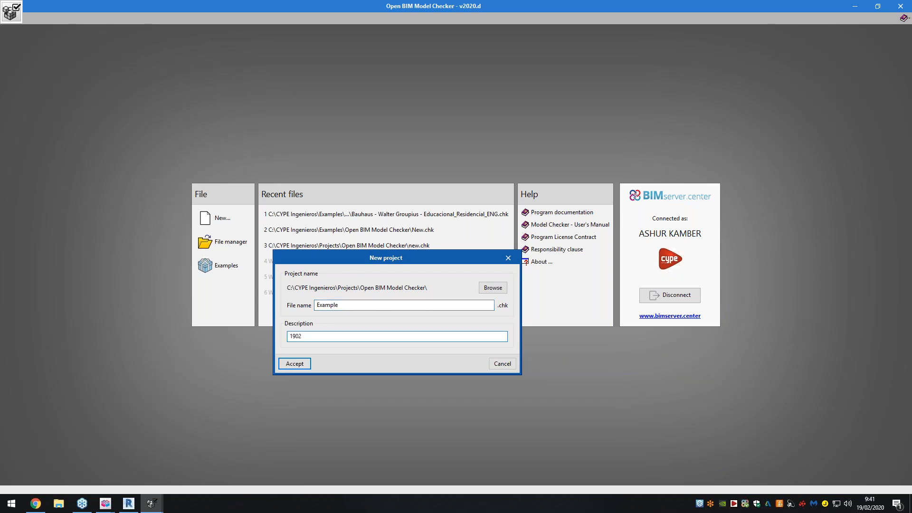
left_click(307, 367)
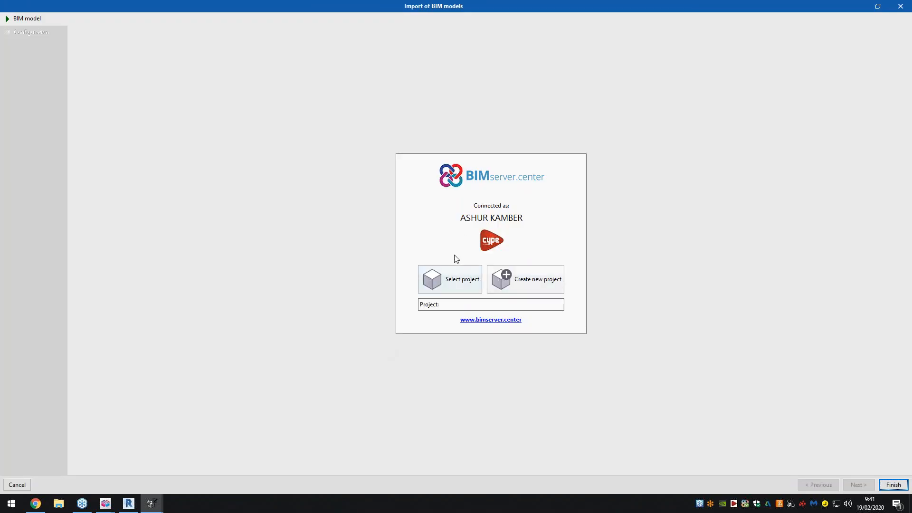
- Select RenoZEB Durango (Spain) as the BIMserver.center project for the BIM model import
left_click(468, 281)
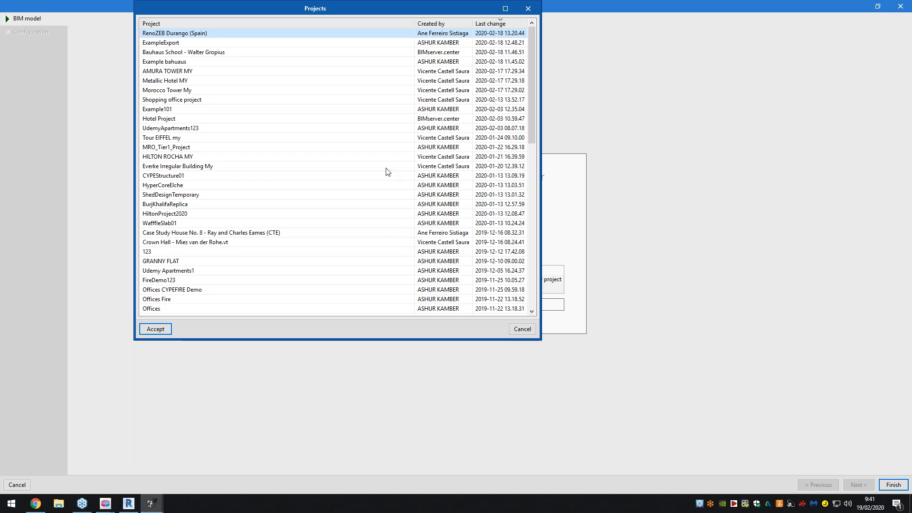
left_click_drag(357, 8, 335, 32)
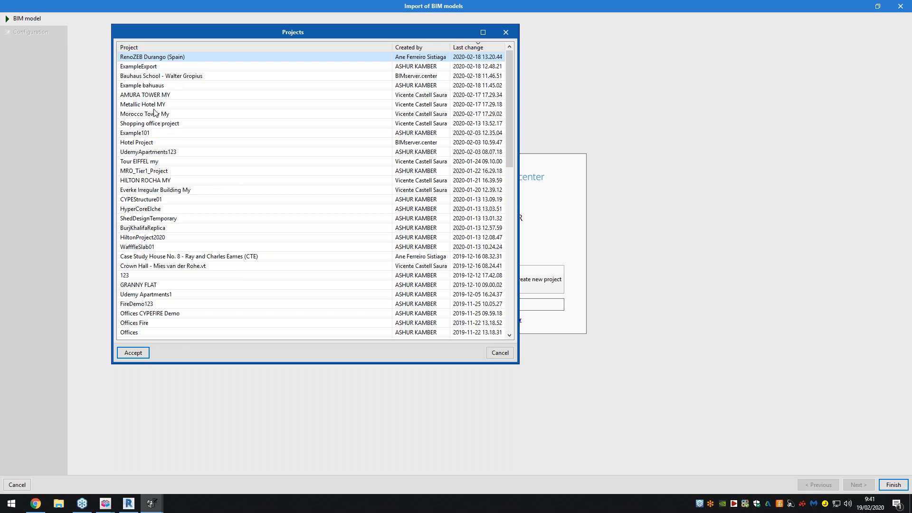
left_click(136, 352)
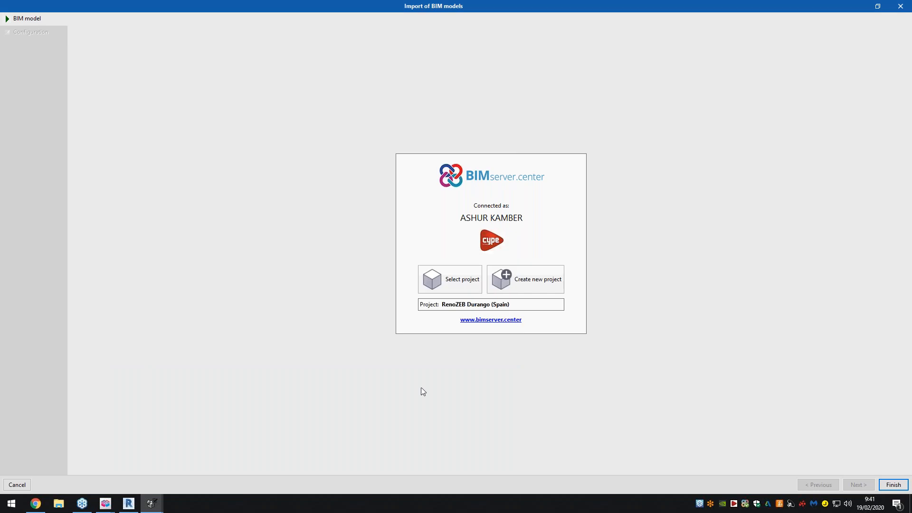
- Switch the import to the GRANNY FLAT project and import all of its IFC files
left_click(466, 286)
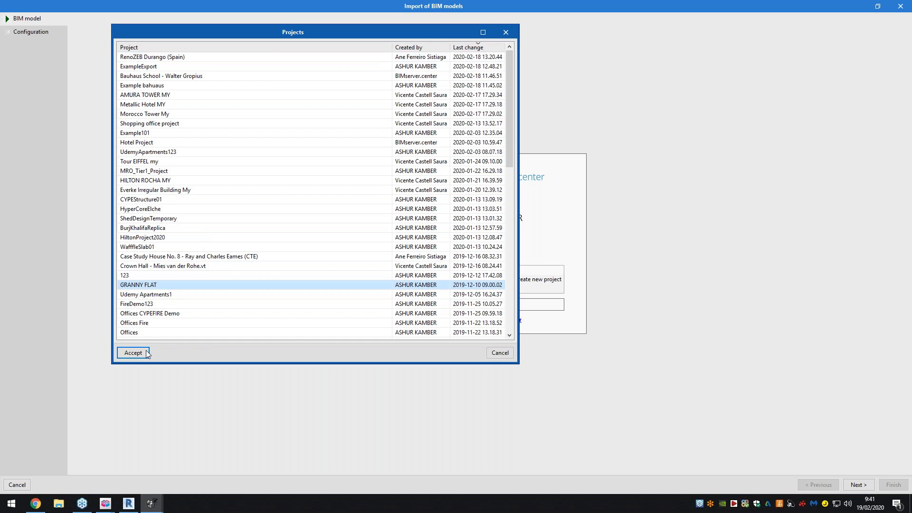
double_click(170, 286)
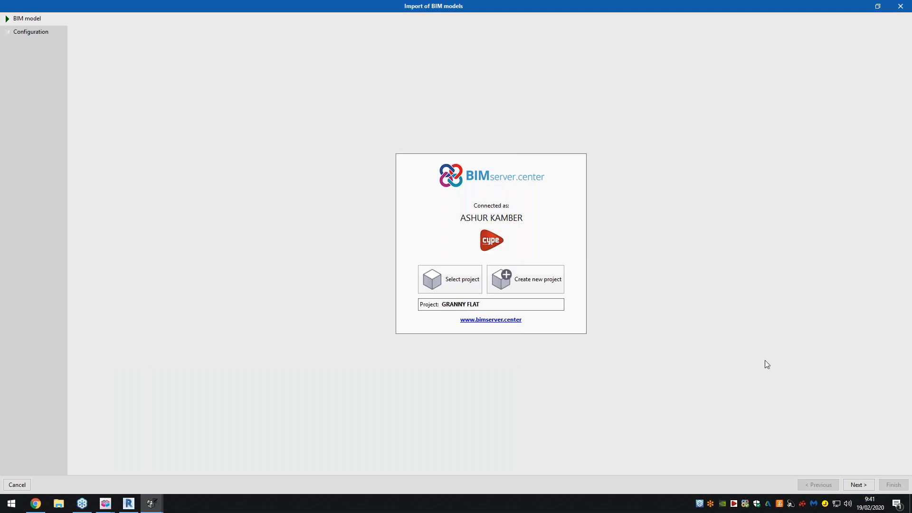
left_click(853, 485)
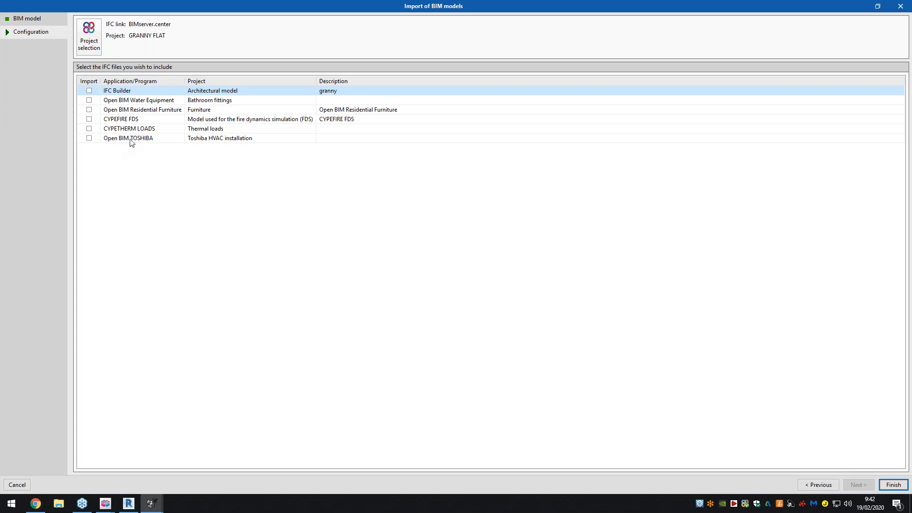
right_click(88, 81)
left_click(101, 96)
left_click(885, 485)
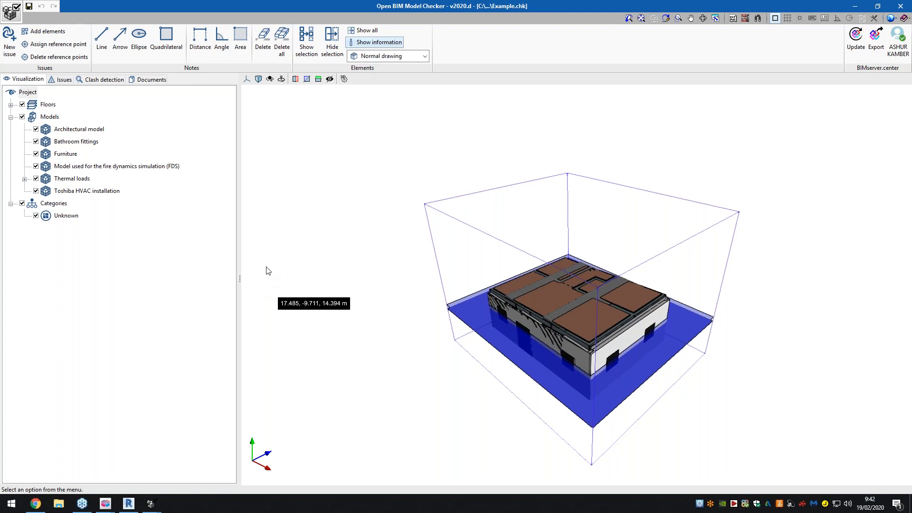
- Expand the floors and thermal loads, toggle the Thermal loads model off and back on, and hide the fire dynamics simulation (FDS) model
left_click(11, 105)
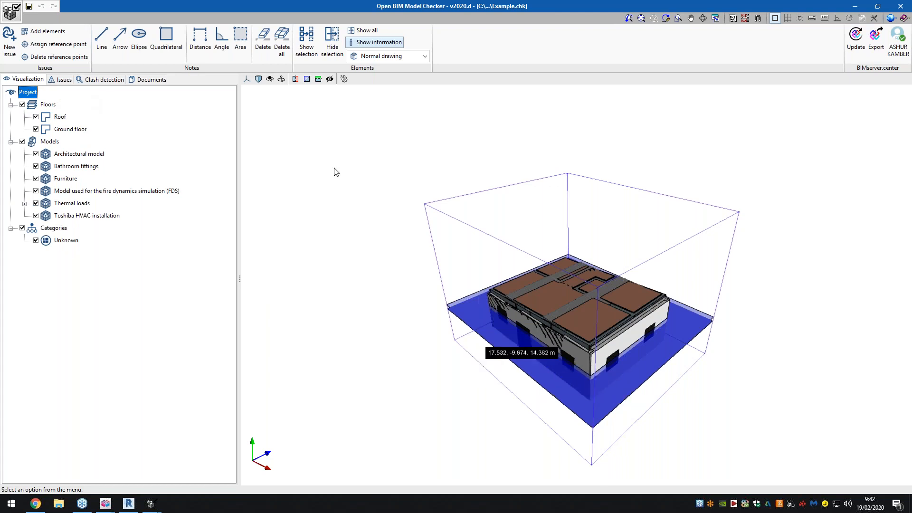
mouse_move(425, 287)
middle_mouse_down("shift")
mouse_move(320, 281)
mouse_move(472, 301)
mouse_move(424, 274)
mouse_move(484, 271)
mouse_move(380, 259)
mouse_move(349, 240)
middle_mouse_up("shift")
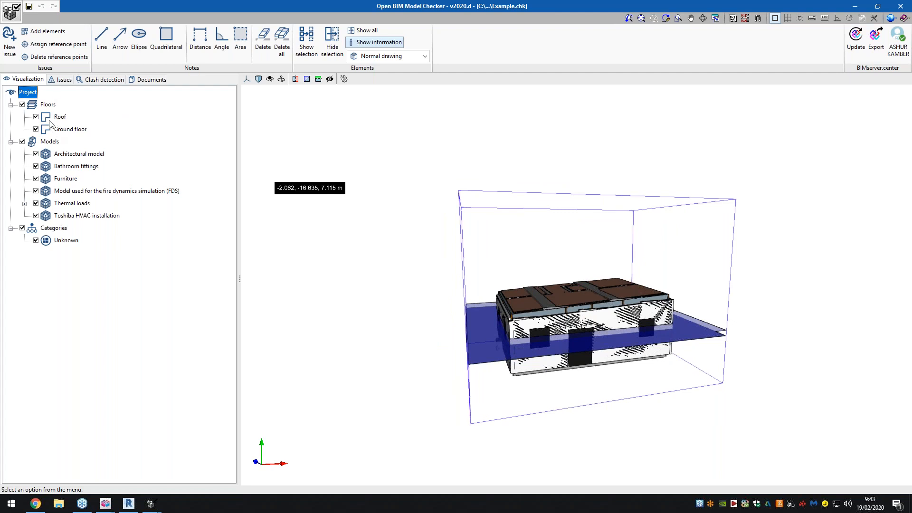
left_click(24, 204)
left_click(35, 204)
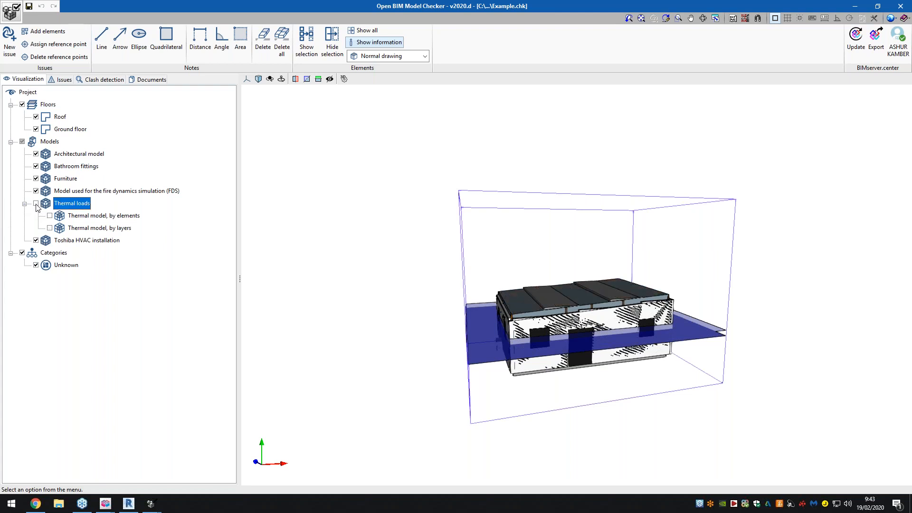
left_click(35, 191)
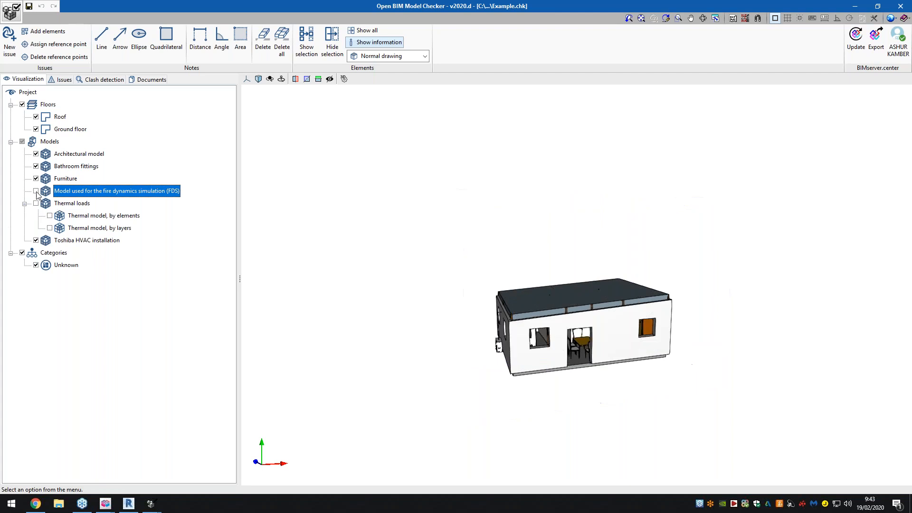
left_click(35, 203)
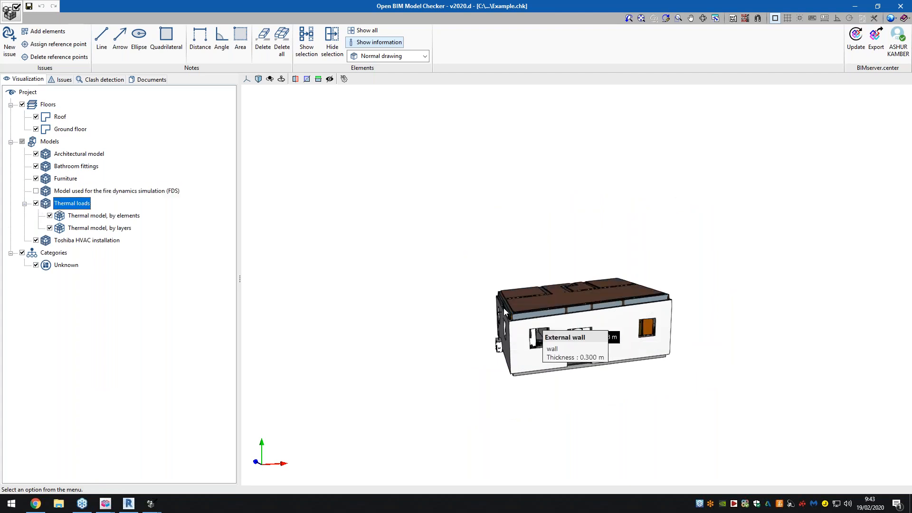
middle_click_drag(538, 320, 595, 328, "shift")
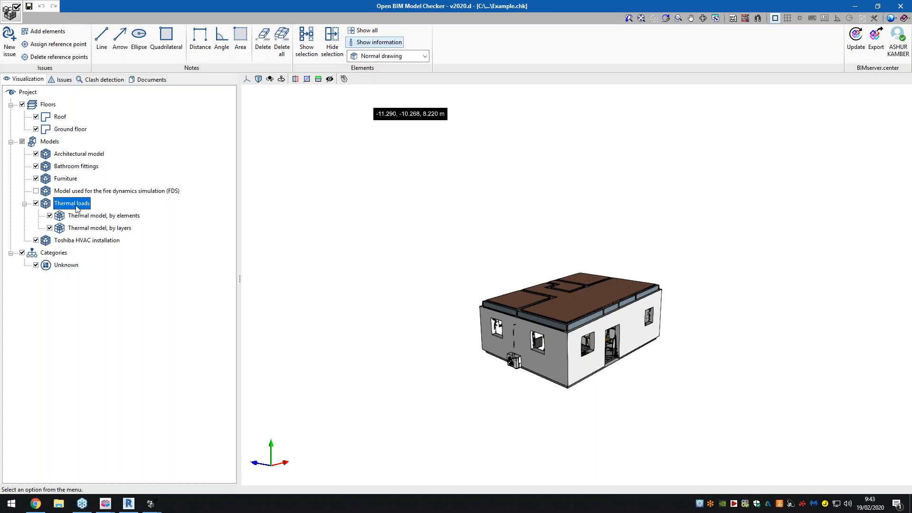
- Look through the project's issues and clash detection areas, and expand the DWG and PDF documents attached to each model
left_click(61, 80)
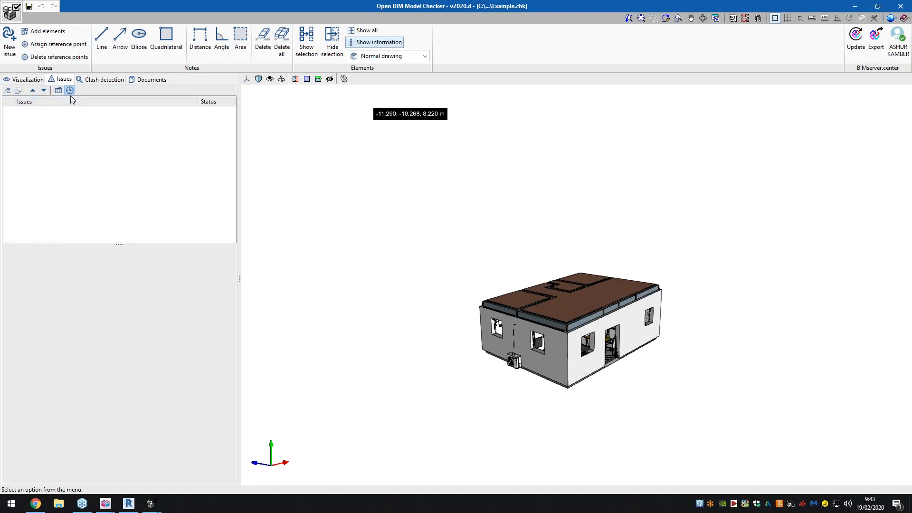
left_click(92, 80)
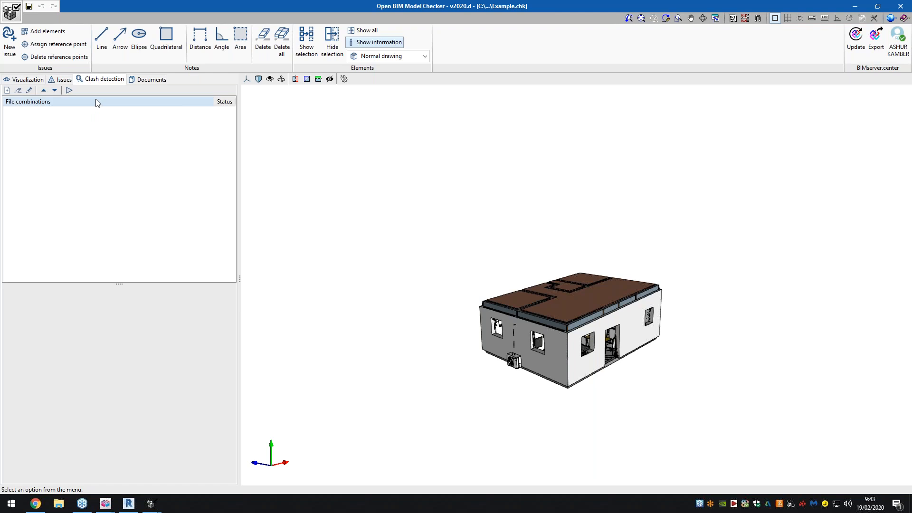
left_click(143, 80)
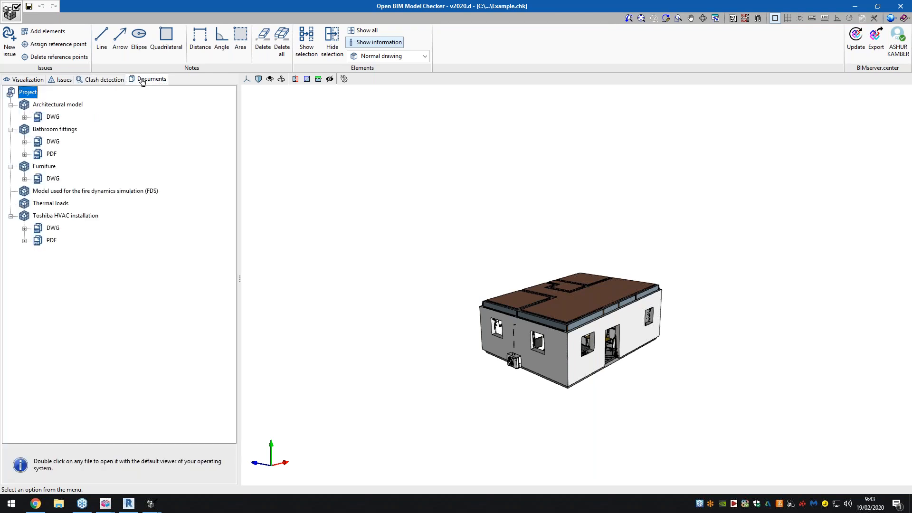
left_click(25, 117)
left_click(24, 167)
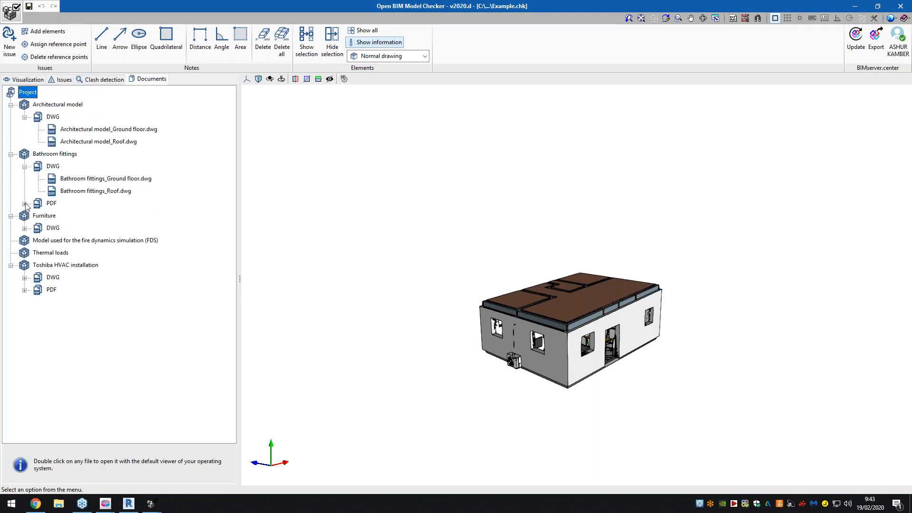
left_click(25, 204)
left_click(24, 240)
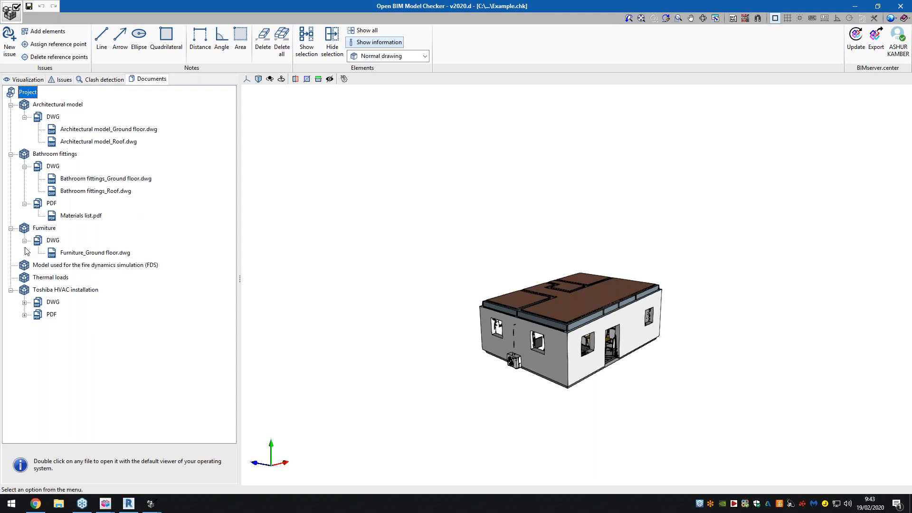
left_click(24, 303)
left_click(25, 327)
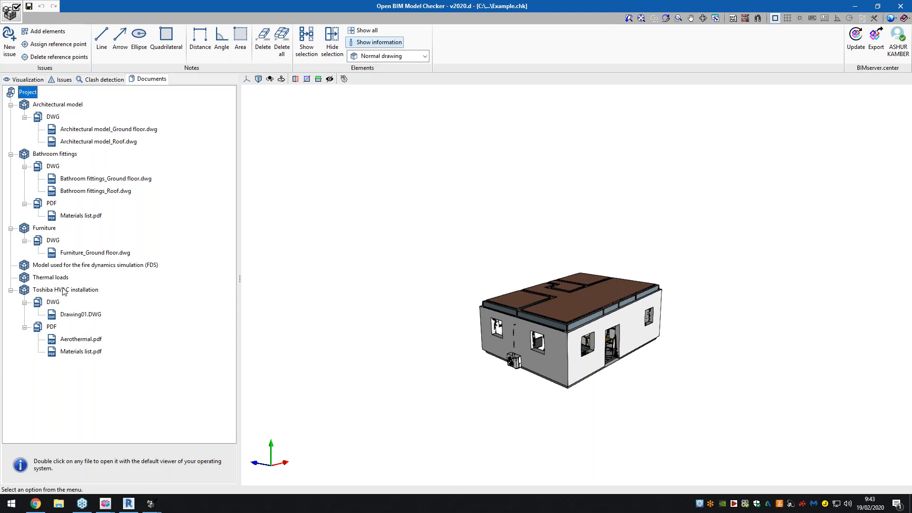
- Inspect the outdoor unit on the facade and read page 2 of the Toshiba HVAC installation's Materials list.pdf, closing it when done
scroll(523, 373, "up", 3)
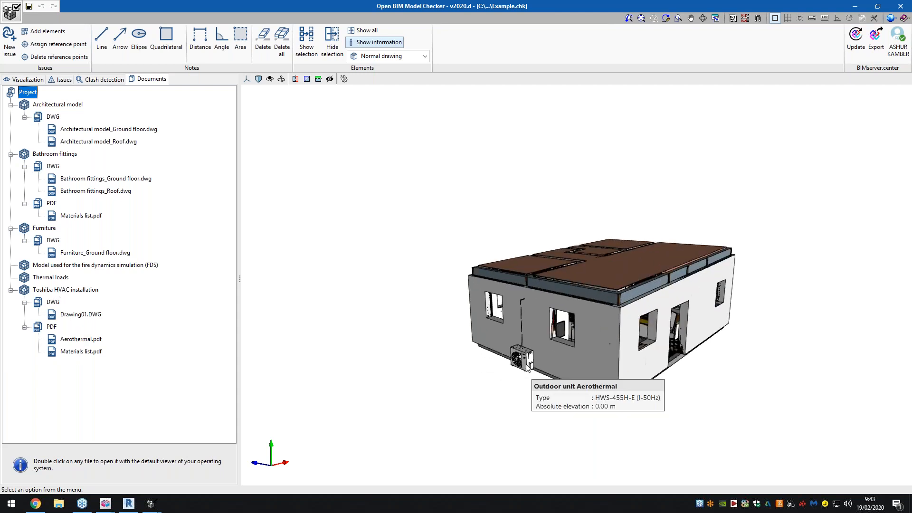
scroll(528, 367, "up", 2)
double_click(80, 352)
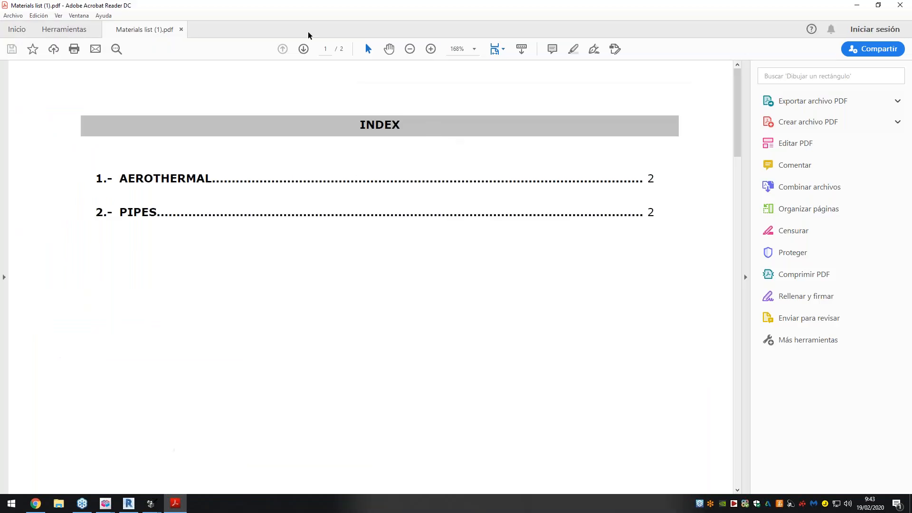
left_click(303, 49)
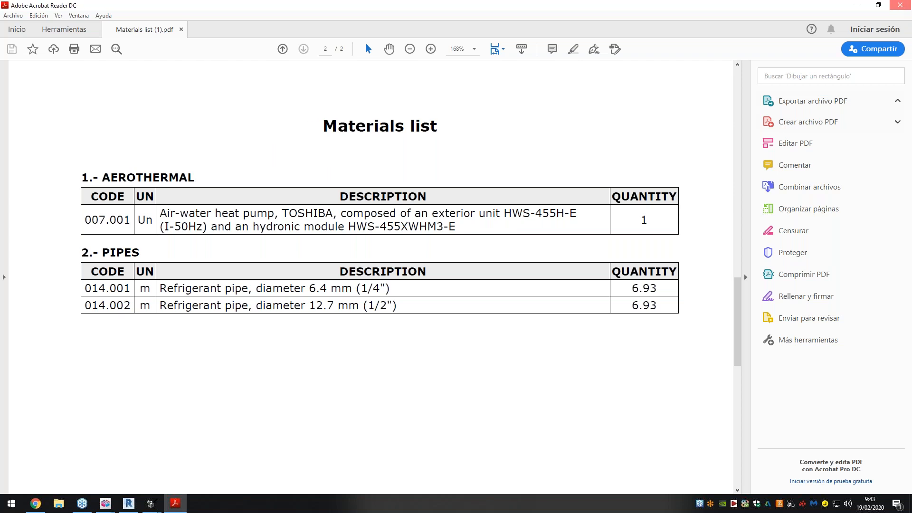
left_click(903, 6)
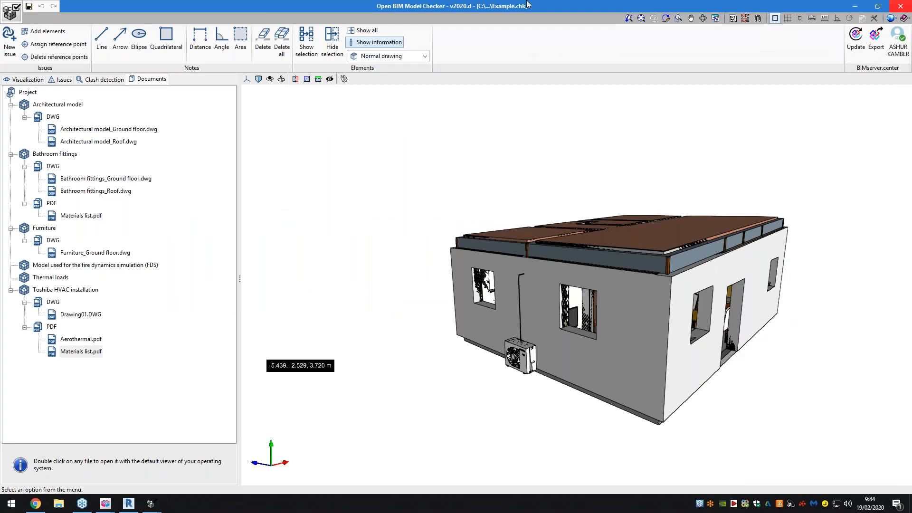
- Create a clash detection file combination named NewExample with the Architectural model and Furniture files, and run its collision analysis
left_click(114, 81)
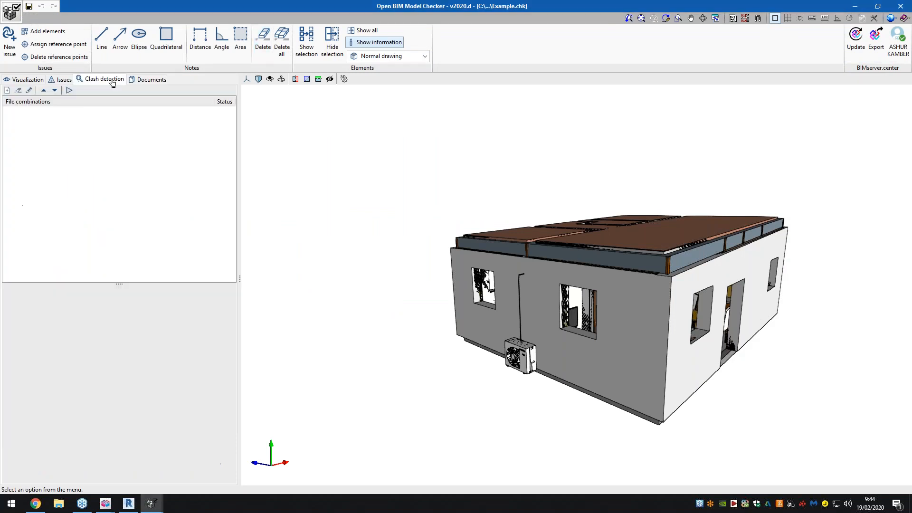
left_click(7, 90)
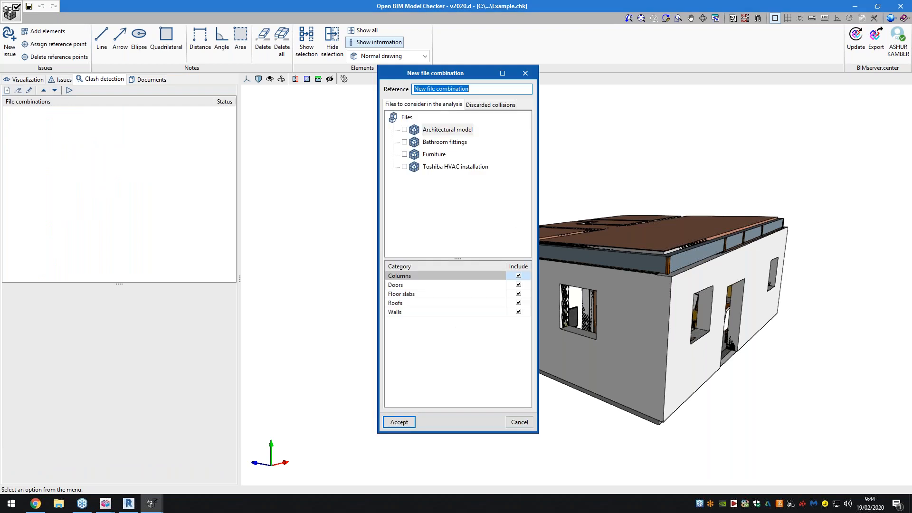
type("NewExample")
left_click(405, 130)
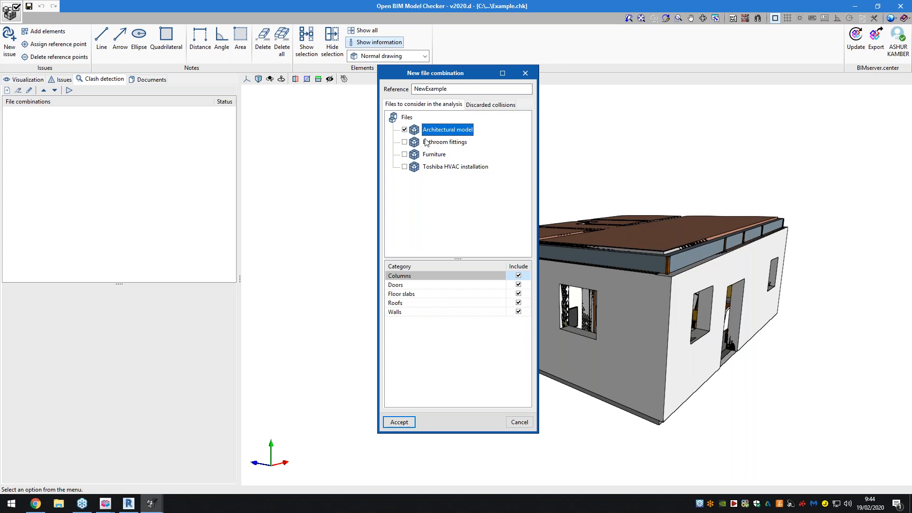
left_click(405, 154)
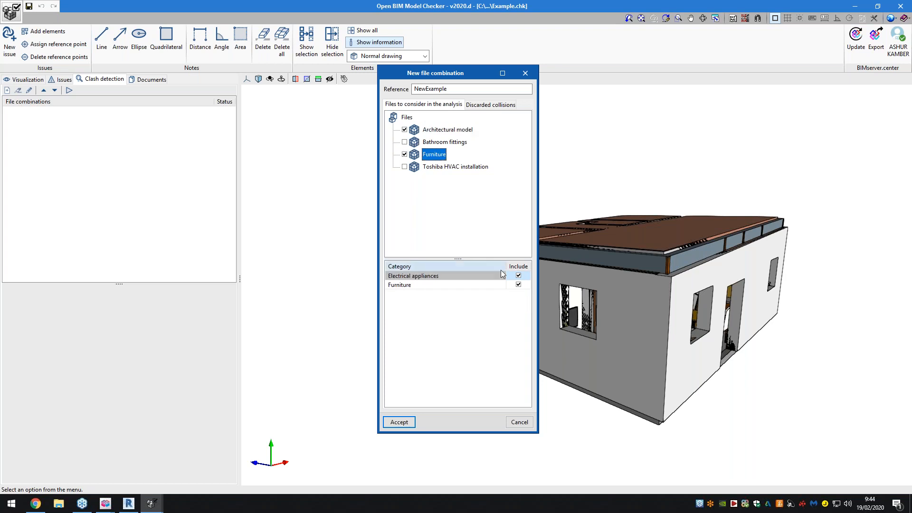
left_click(399, 421)
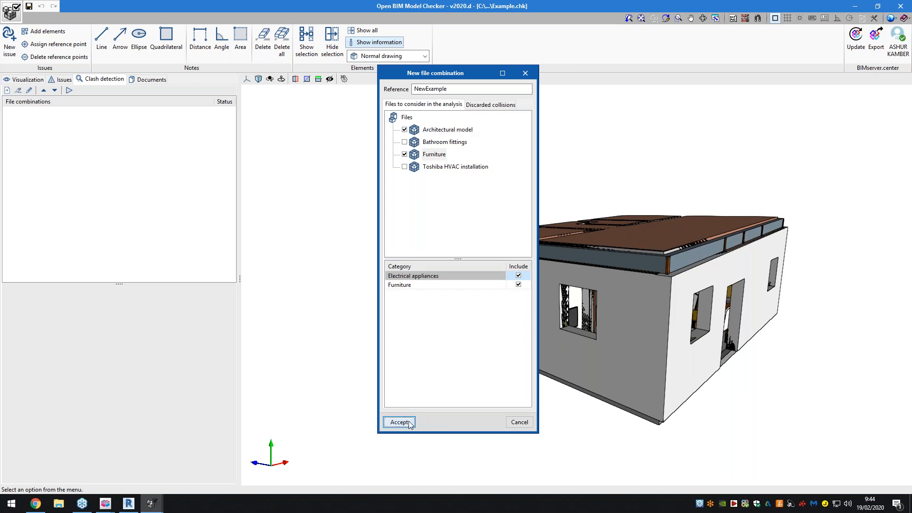
left_click(65, 90)
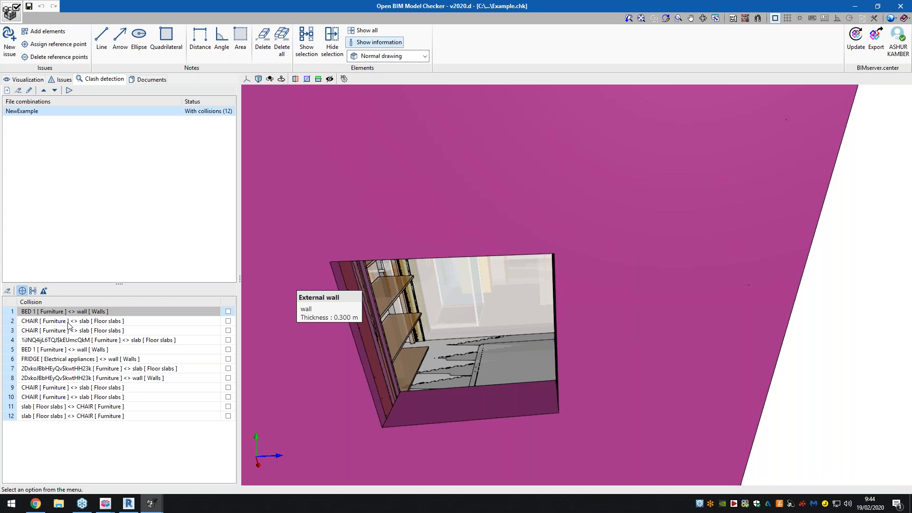
- Examine the NewExample collisions one by one in the 3D view, ending on the first one, between BED 1 and the wall
left_click(69, 330)
left_click(70, 340)
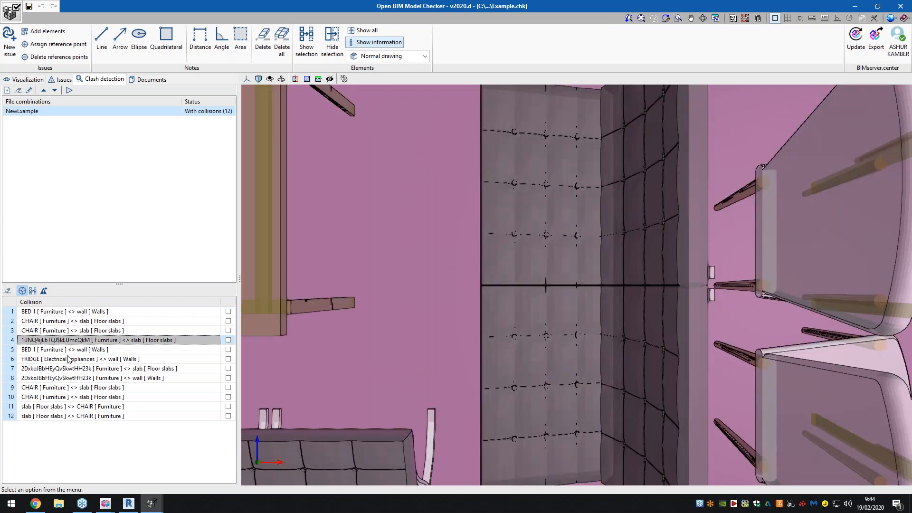
left_click(69, 350)
left_click(73, 369)
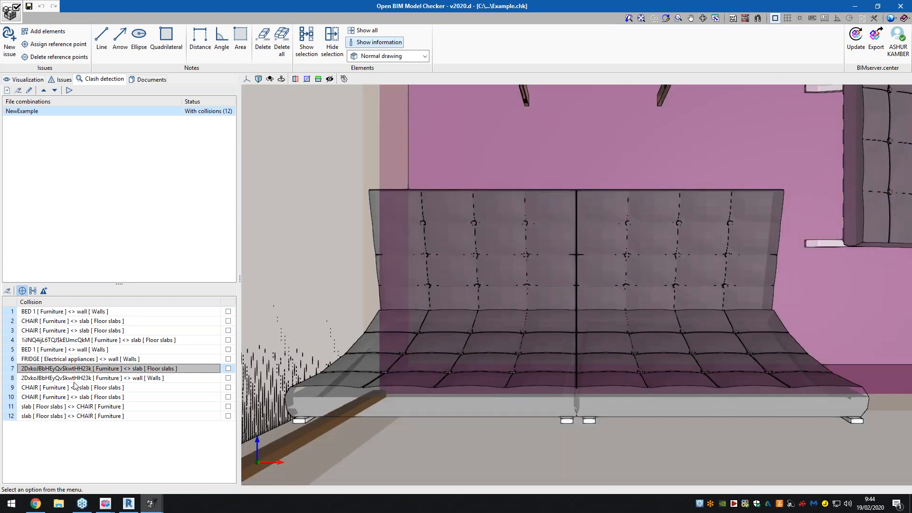
left_click(74, 380)
left_click(76, 388)
left_click(80, 398)
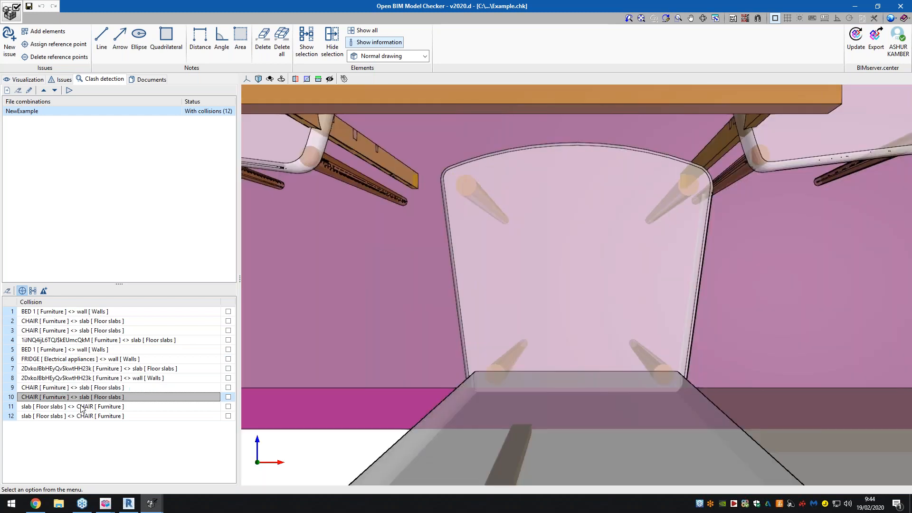
left_click(82, 407)
left_click(84, 416)
left_click(86, 340)
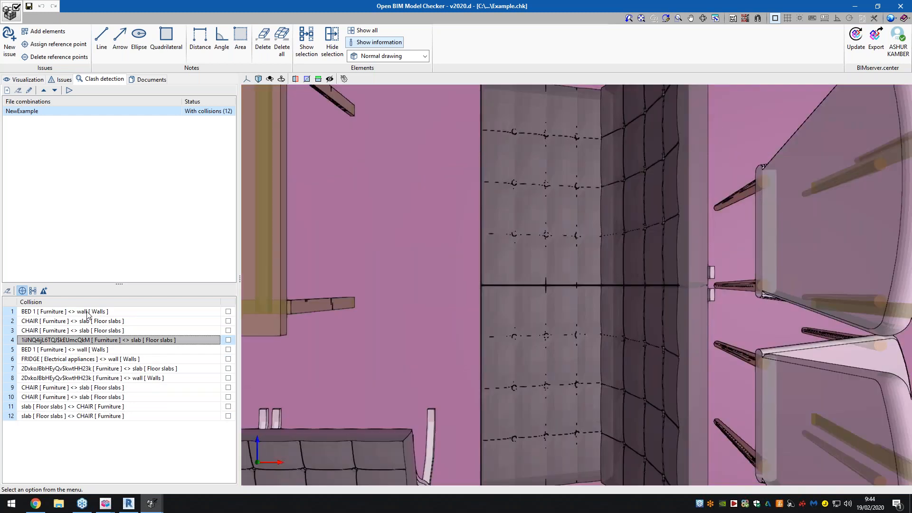
left_click(87, 314)
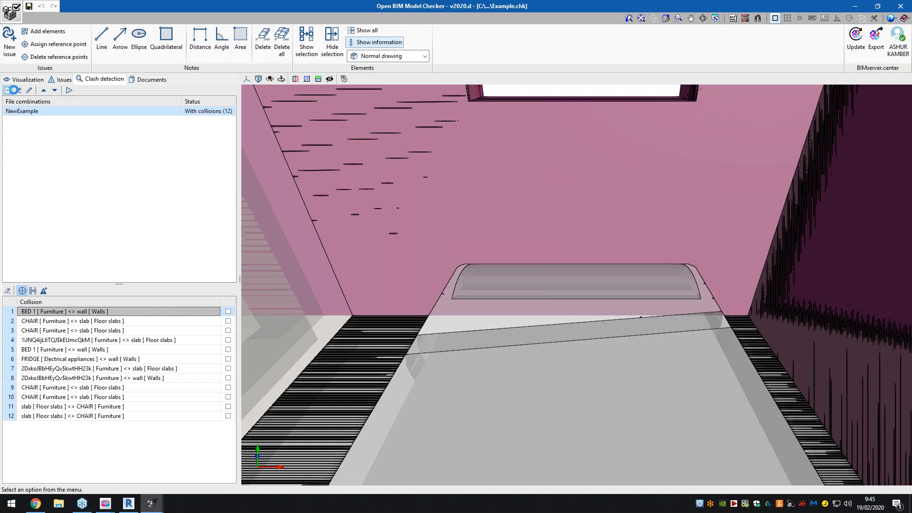
left_click(7, 91)
left_click(486, 106)
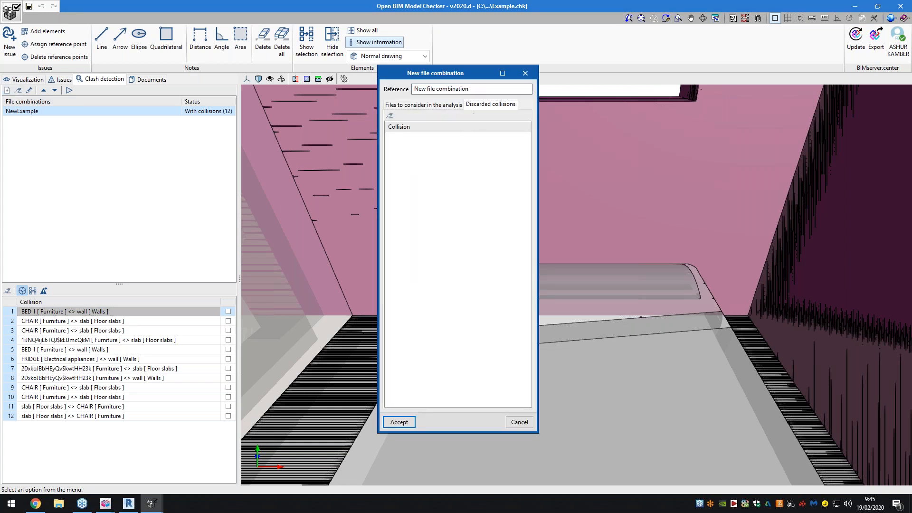
left_click(450, 107)
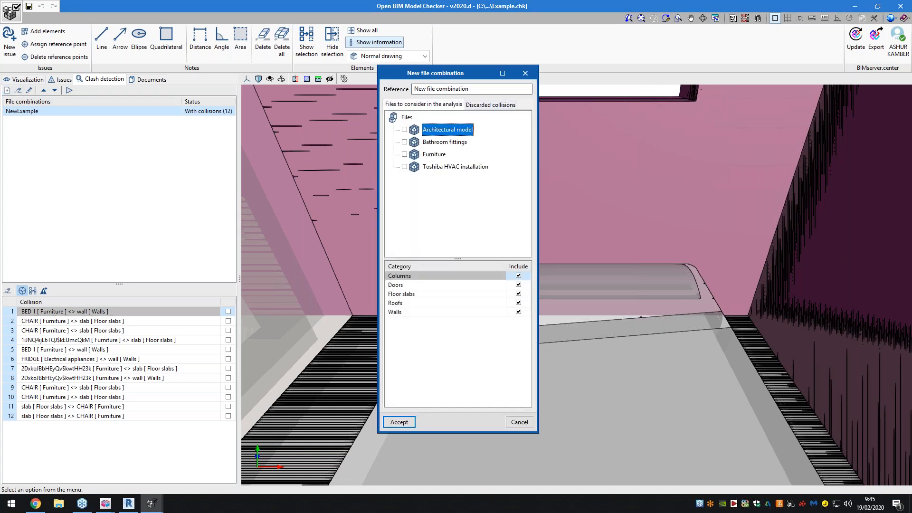
left_click(522, 75)
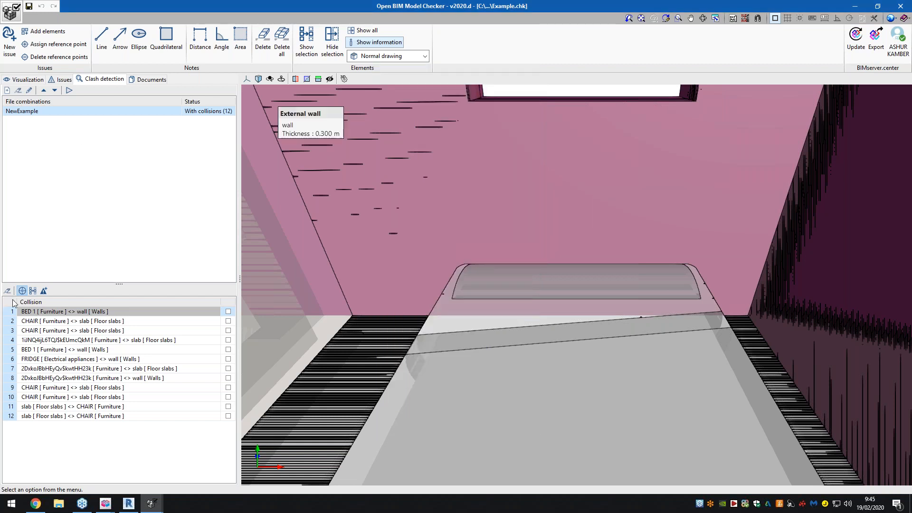
- Generate an issue from the first collision, between BED 1 and the wall
left_click(45, 291)
left_click(44, 291)
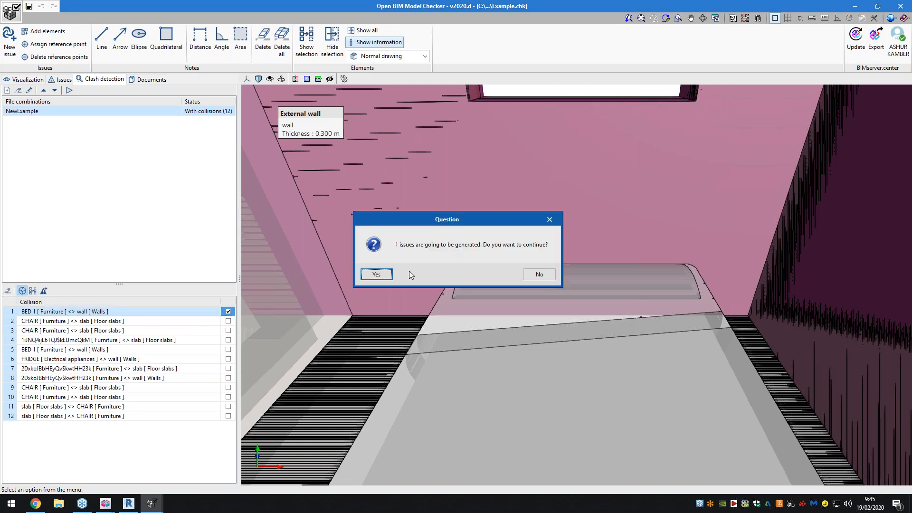
left_click(376, 274)
left_click(457, 275)
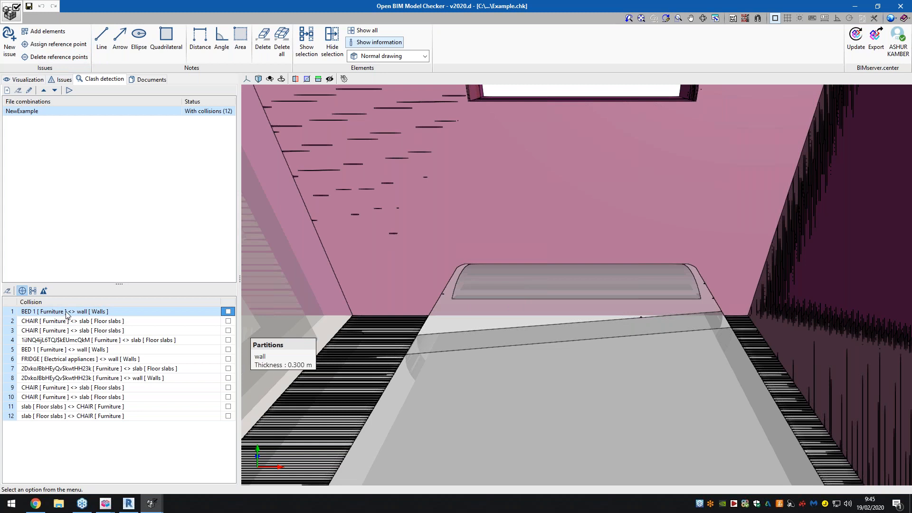
- Go to the generated bed collision issue and capture a close side view of the bed cutting into the wall as its image
left_click_drag(483, 297, 640, 290)
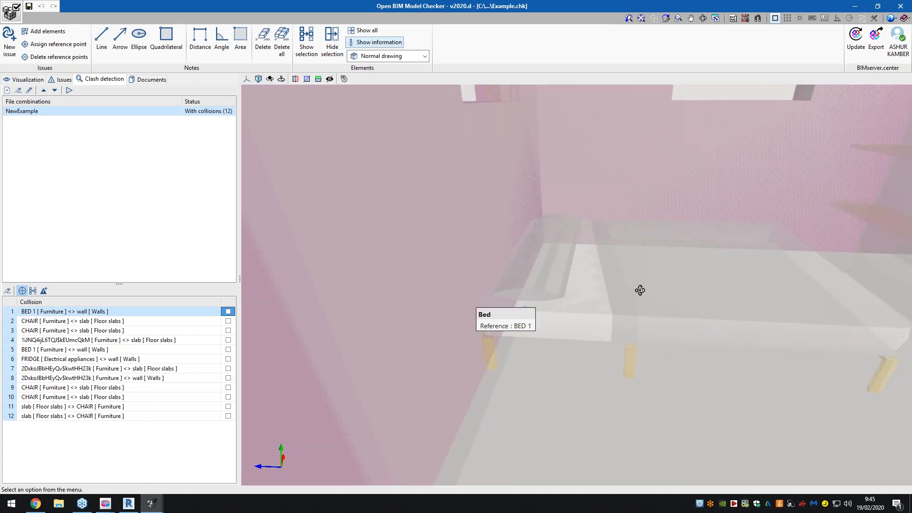
middle_click_drag(640, 290, 640, 286)
scroll(471, 340, "up", 4)
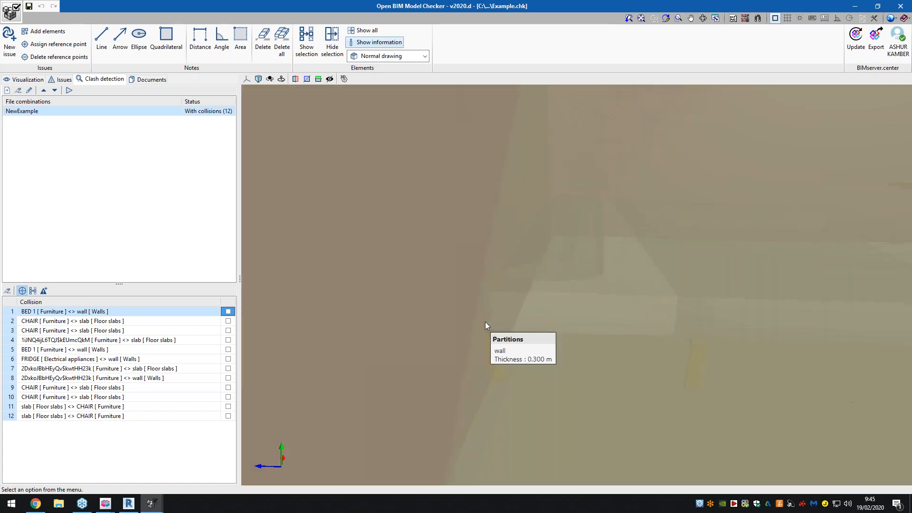
scroll(486, 321, "up", 4)
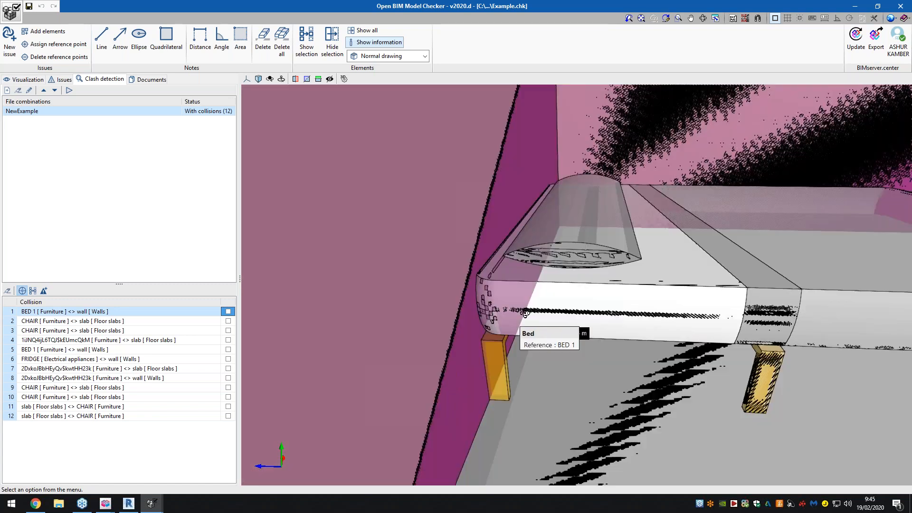
mouse_move(515, 315)
middle_mouse_down()
mouse_move(538, 306)
mouse_move(523, 308)
middle_mouse_up()
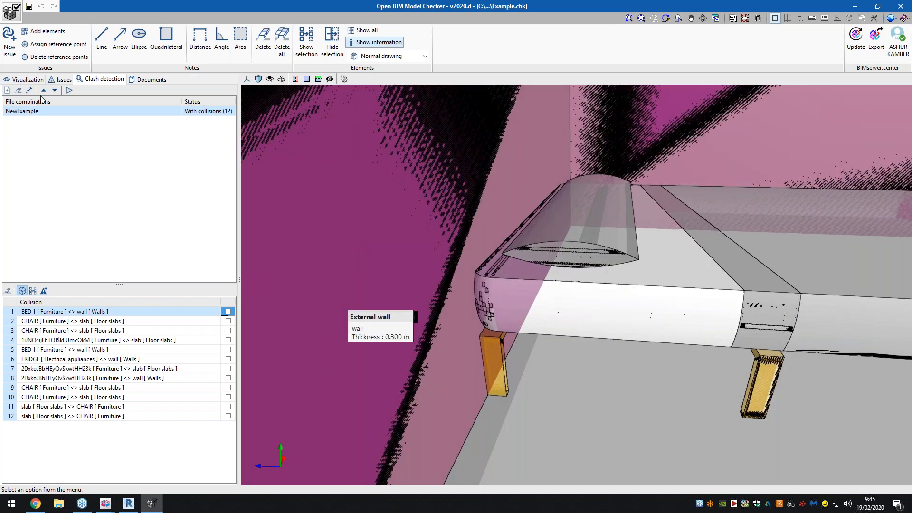
left_click(60, 81)
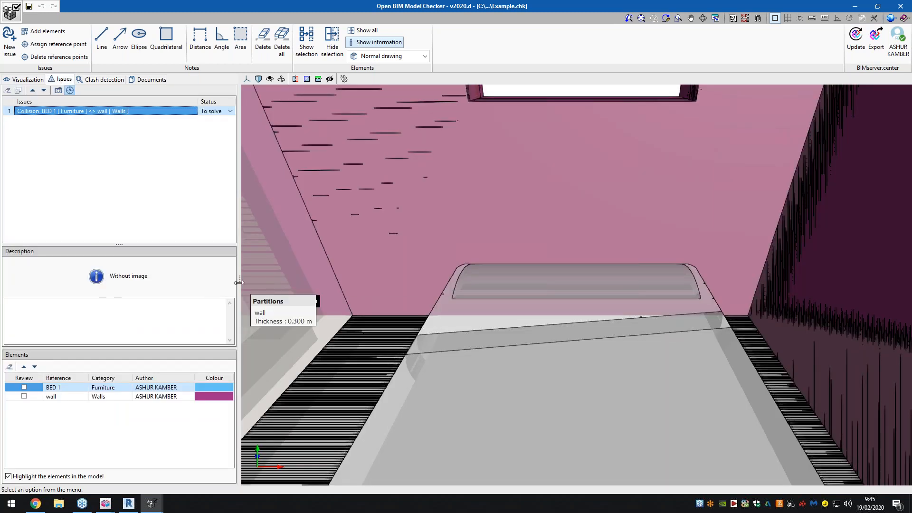
middle_click_drag(412, 291, 487, 299)
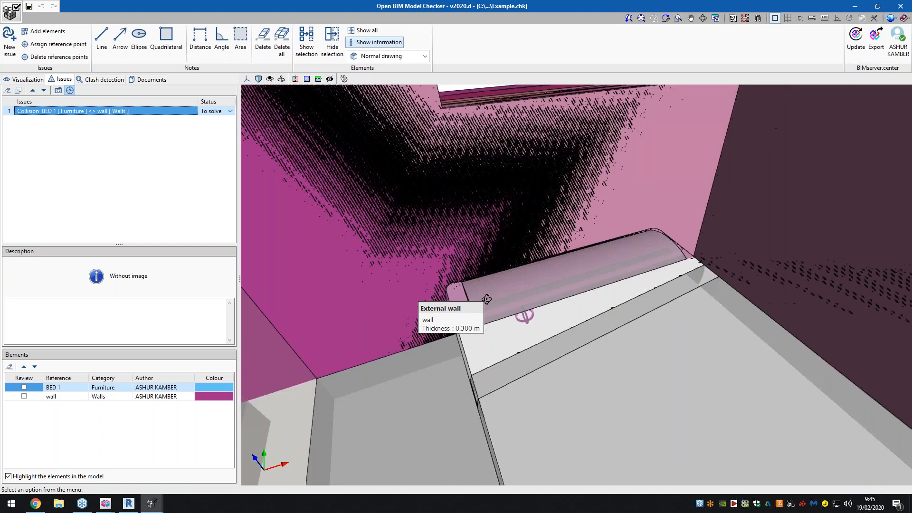
scroll(487, 298, "up", 6)
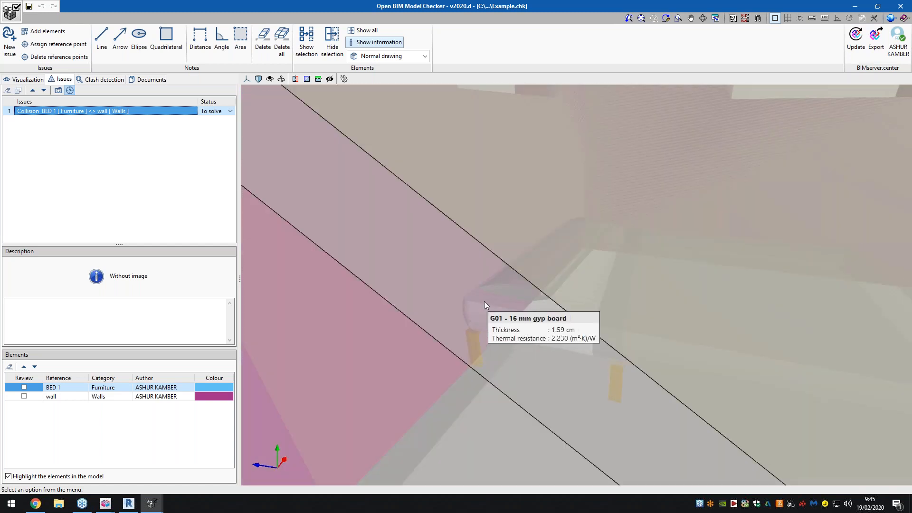
scroll(485, 302, "up", 5)
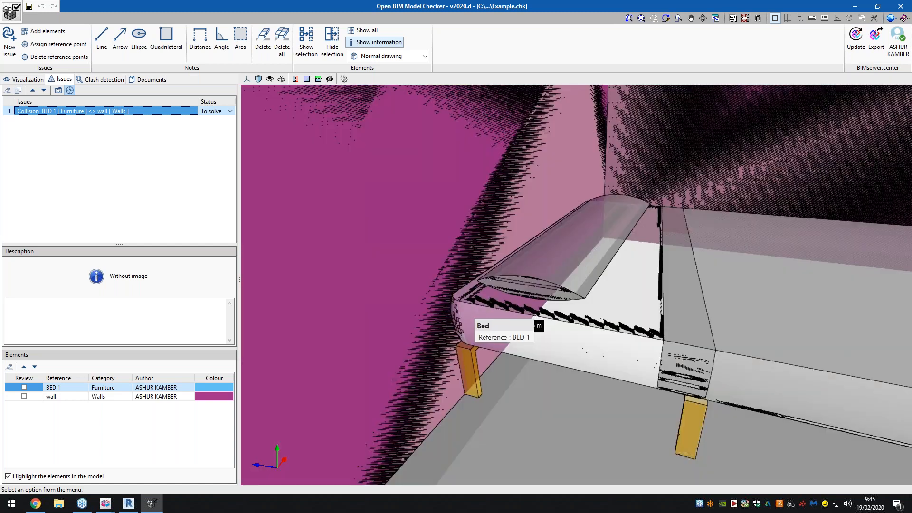
middle_click_drag(473, 309, 504, 315)
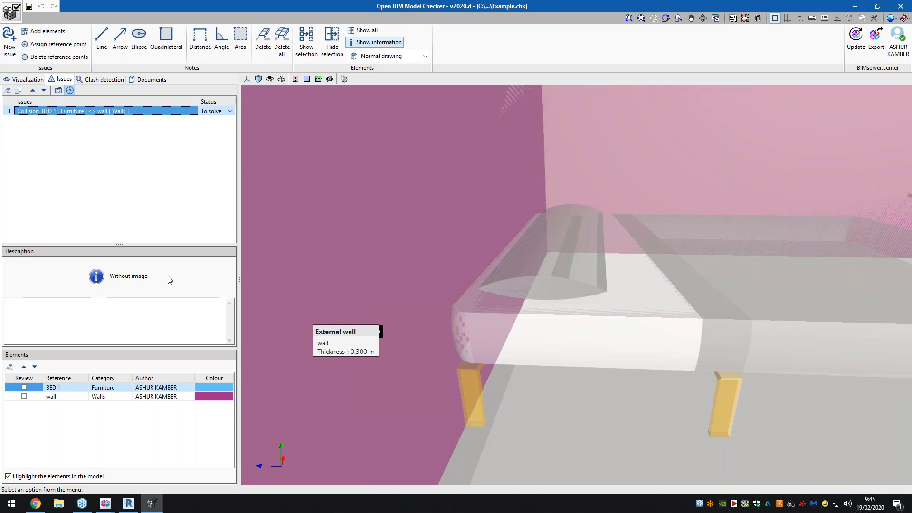
left_click(58, 90)
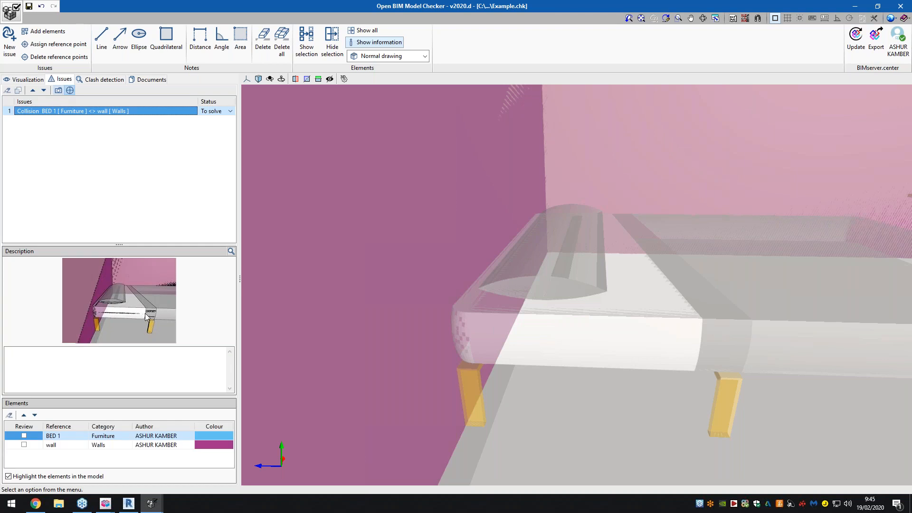
- Describe the issue as "Bed needs to be moved away from wall to avoid collision."
left_click(138, 357)
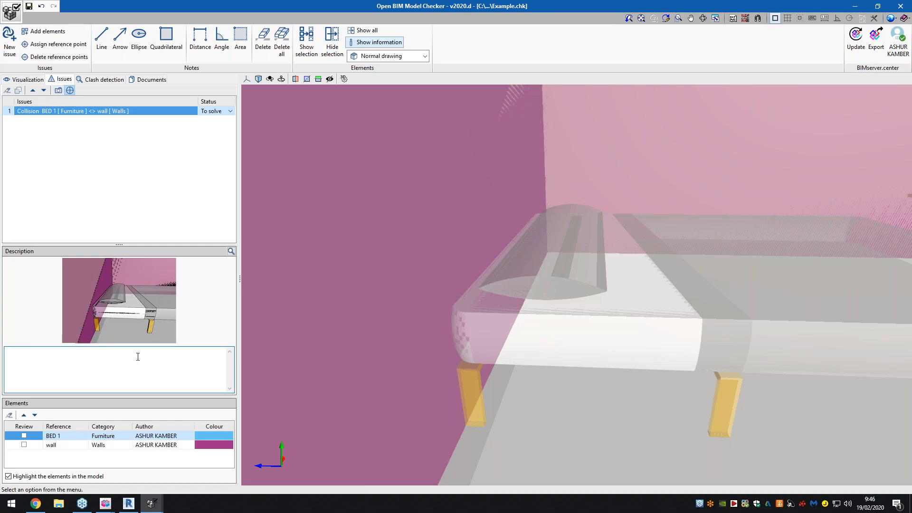
type("Bed needs to be moved away from wall to avoid collision.")
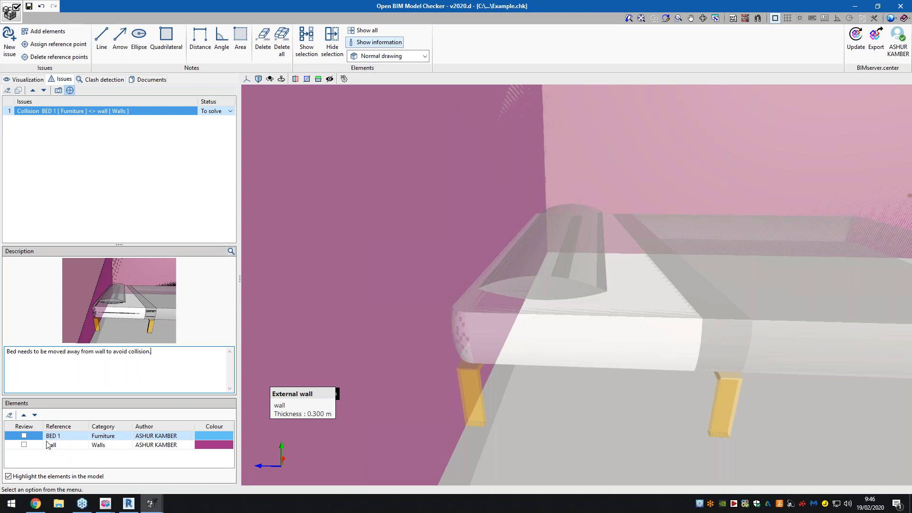
- Mark only the BED 1 element for review in the issue, leaving the wall unmarked
left_click(24, 445)
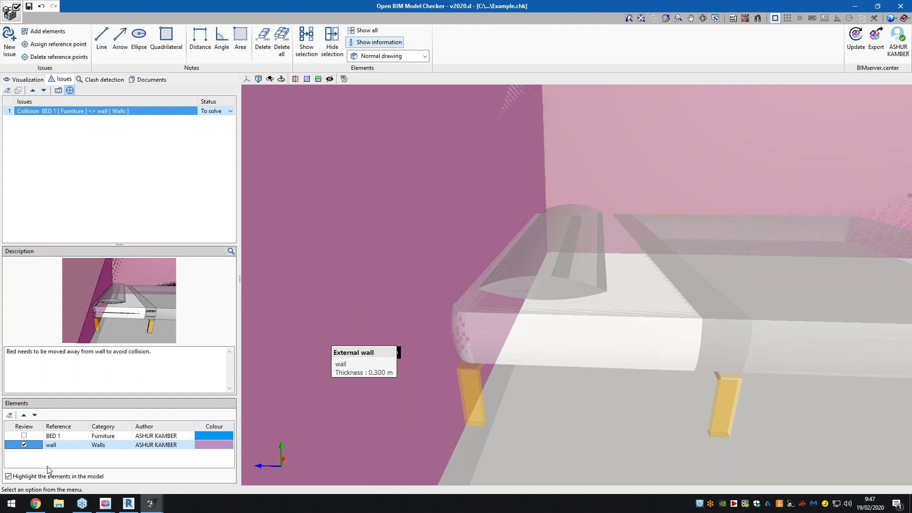
left_click(24, 445)
left_click(24, 436)
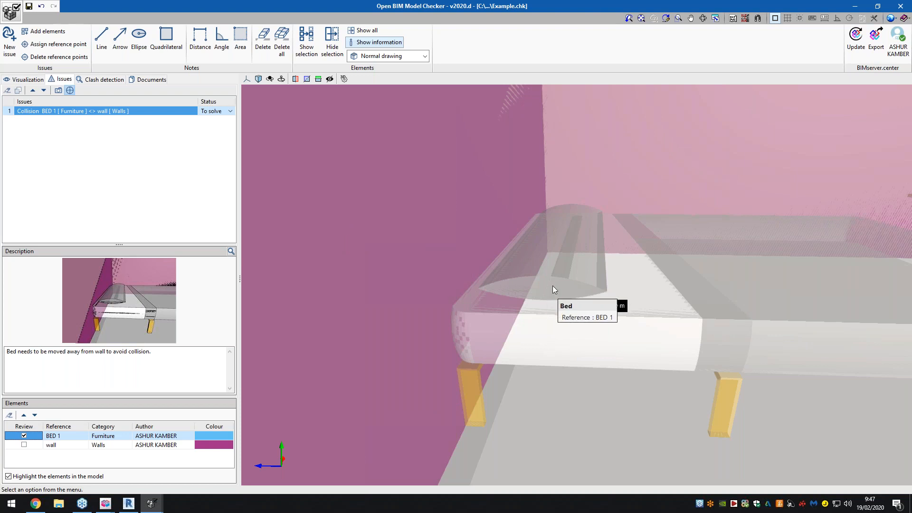
left_click(856, 45)
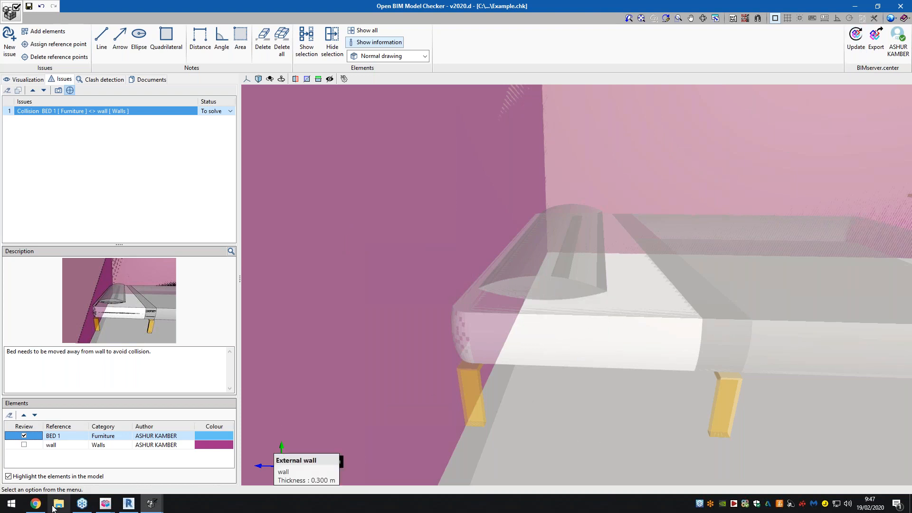
mouse_move(36, 502)
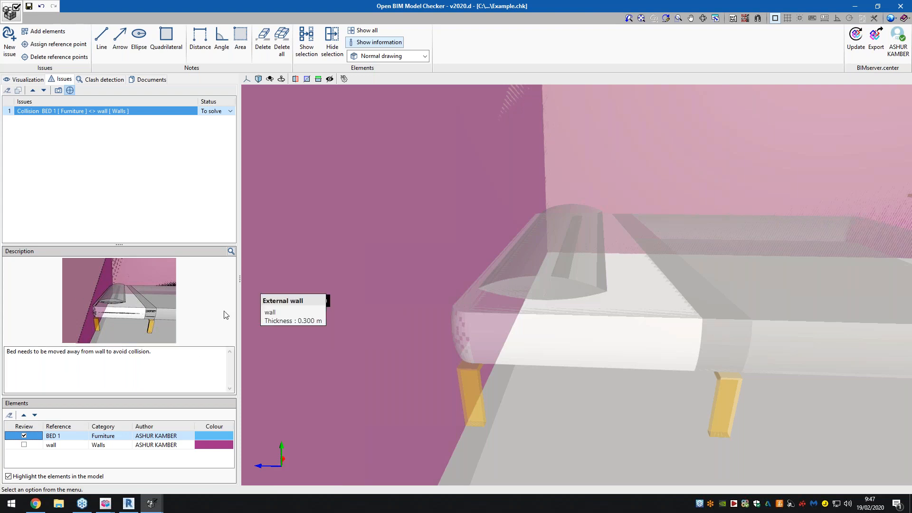
- Assign the issue a reference point at the bed leg beside the wall, and set its status to Solved
left_click(54, 44)
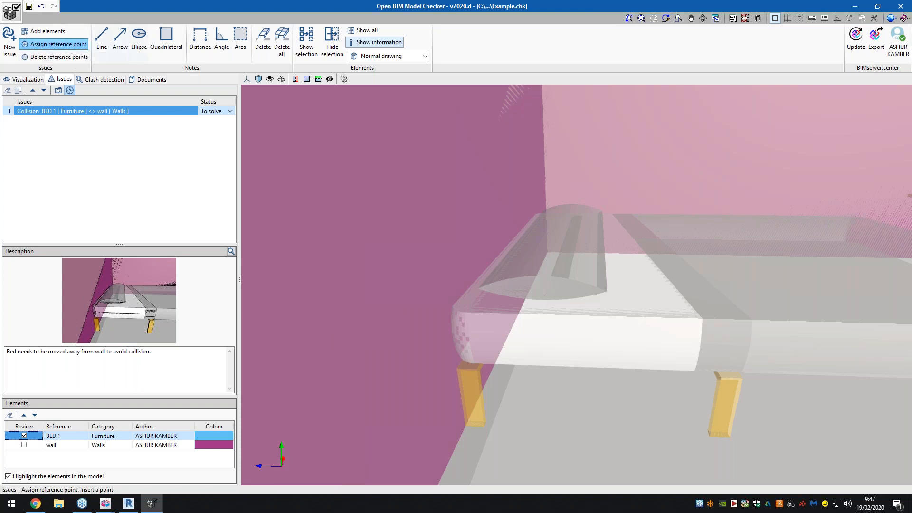
left_click(473, 383)
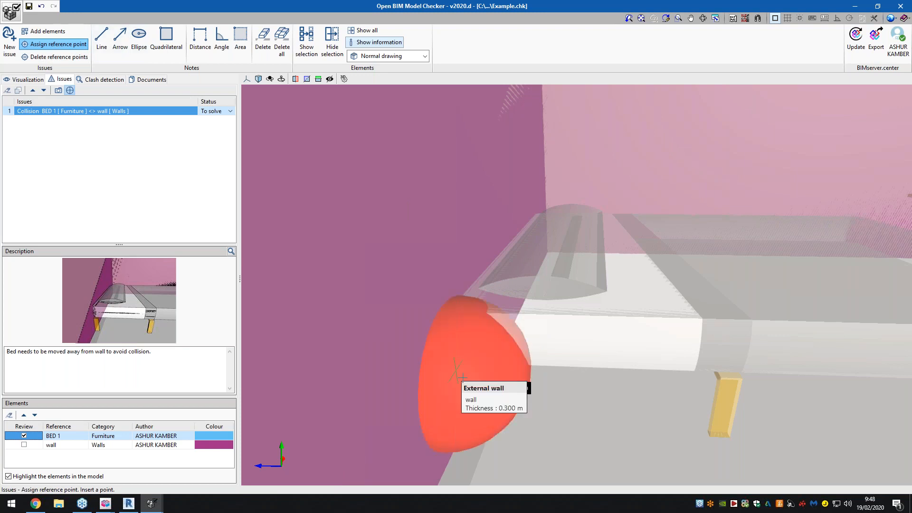
left_click(60, 47)
left_click(586, 273)
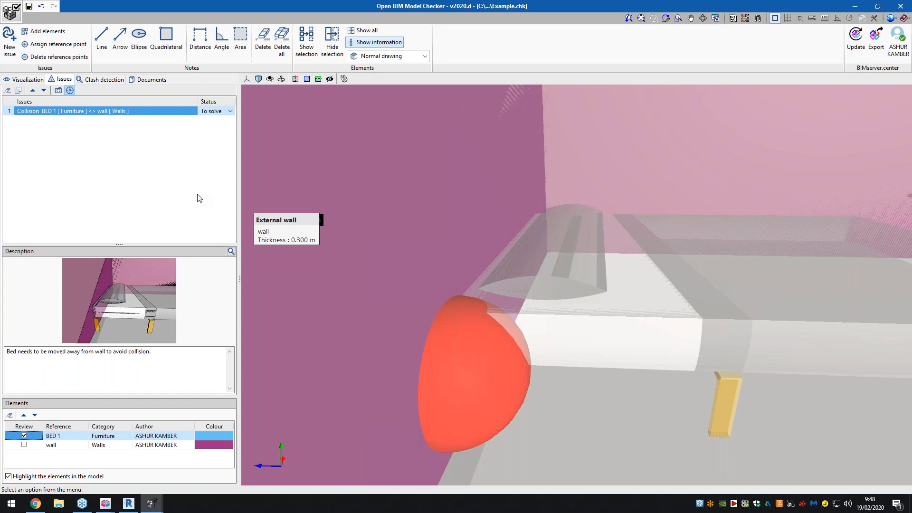
left_click(230, 112)
left_click(223, 123)
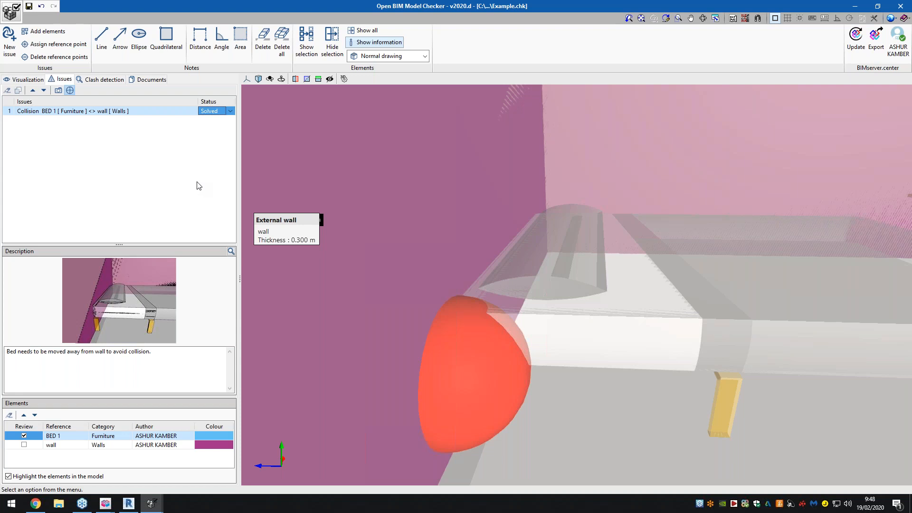
- Read the Toshiba HVAC installation's Aerothermal.pdf from the project documents and close it when done
left_click(150, 80)
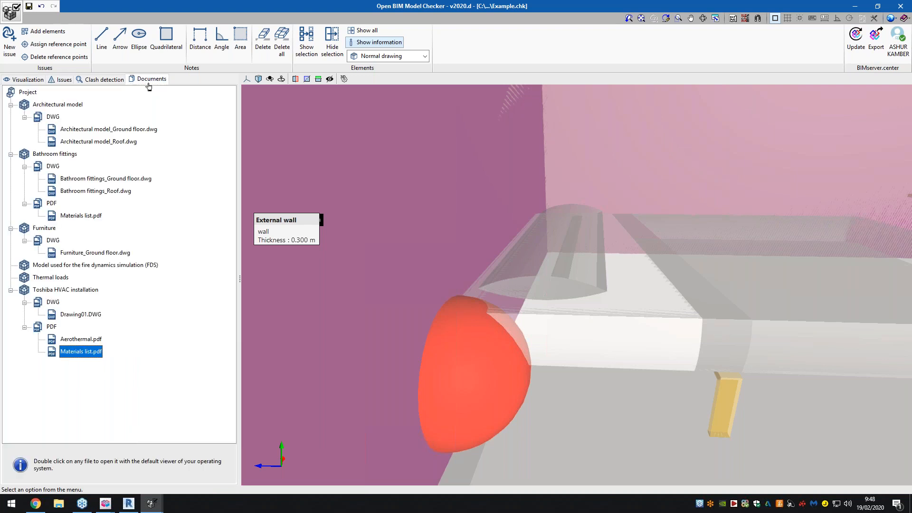
scroll(415, 281, "down", 2)
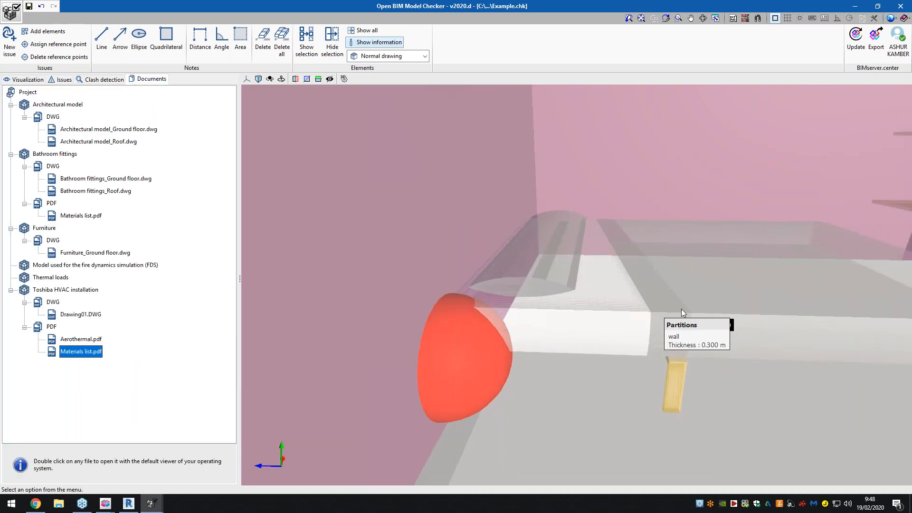
scroll(379, 304, "down", 2)
scroll(694, 300, "up", 1)
scroll(694, 301, "up", 2)
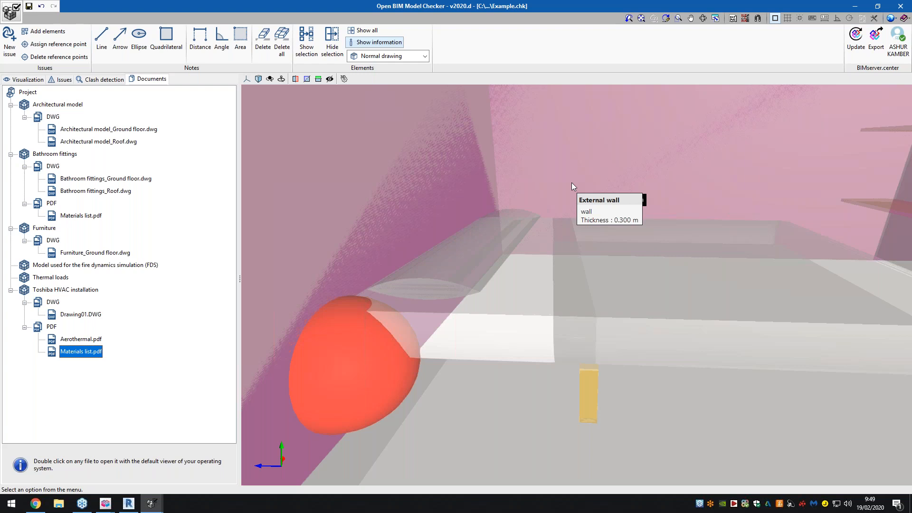
scroll(577, 186, "up", 1)
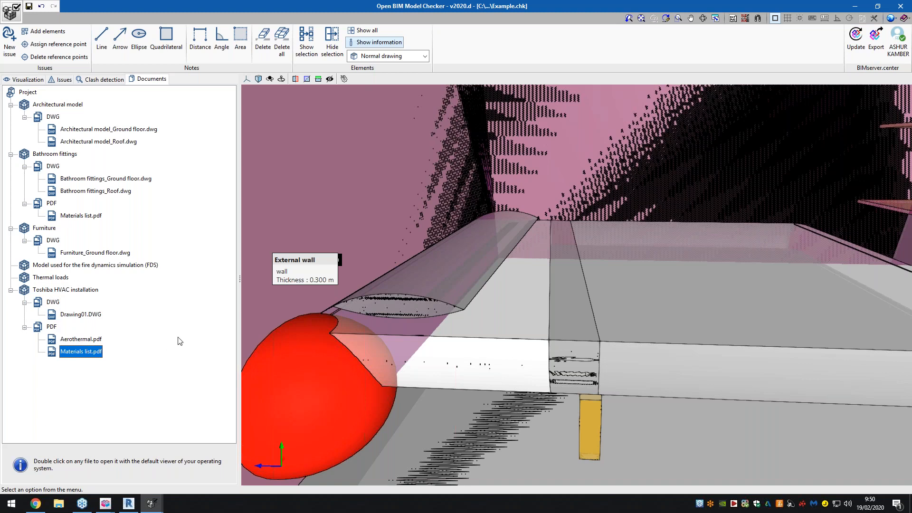
left_click(86, 339)
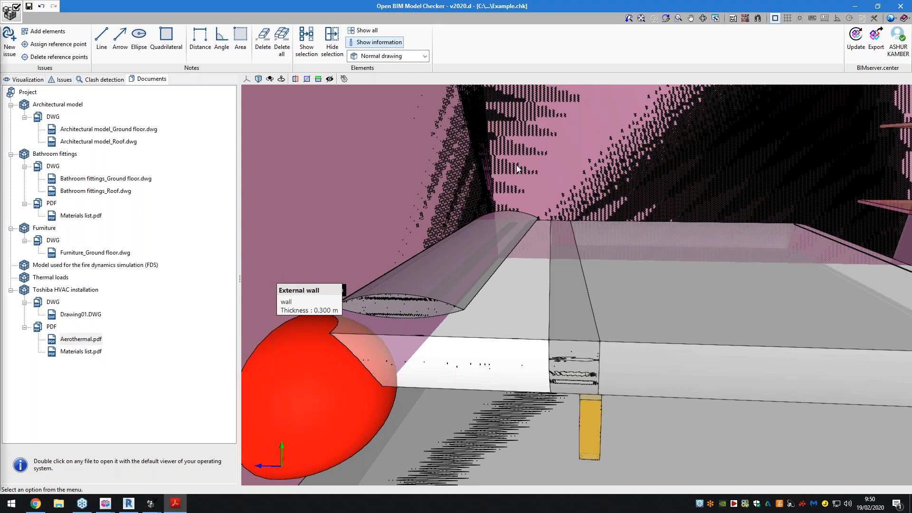
double_click(513, 84)
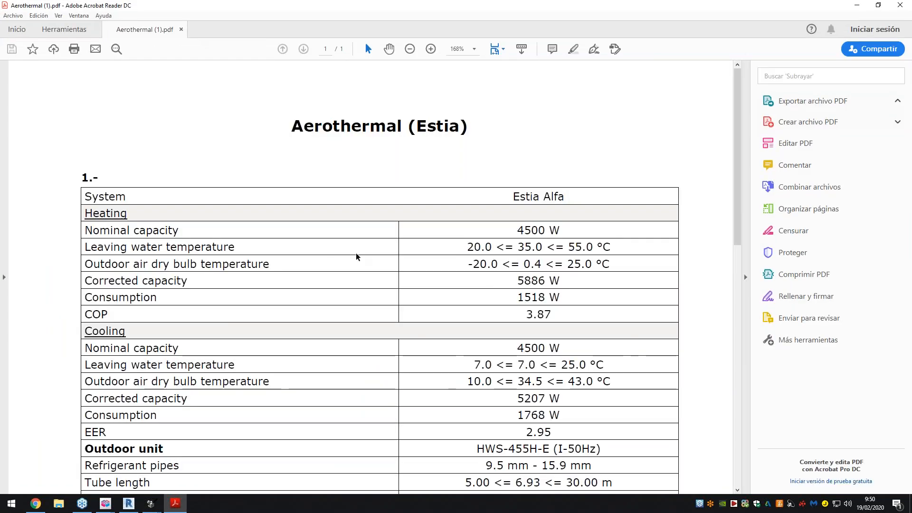
scroll(452, 260, "down", 5)
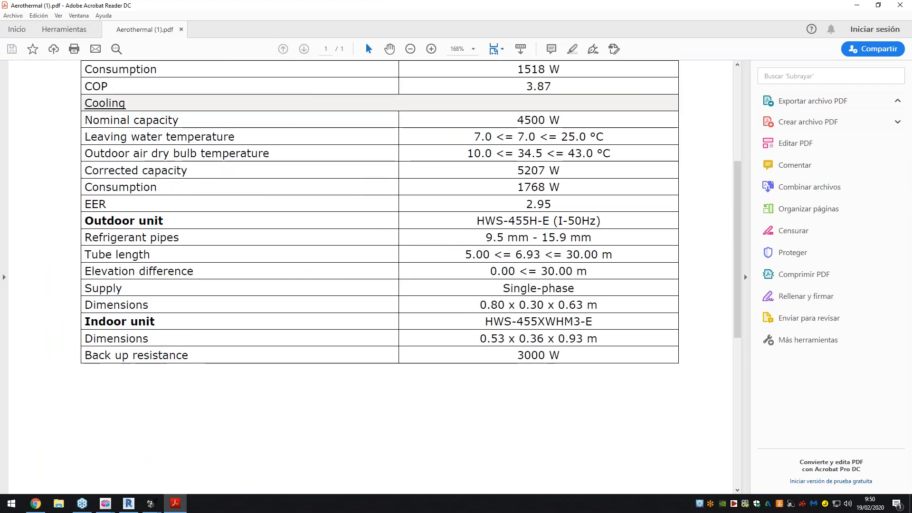
left_click(899, 5)
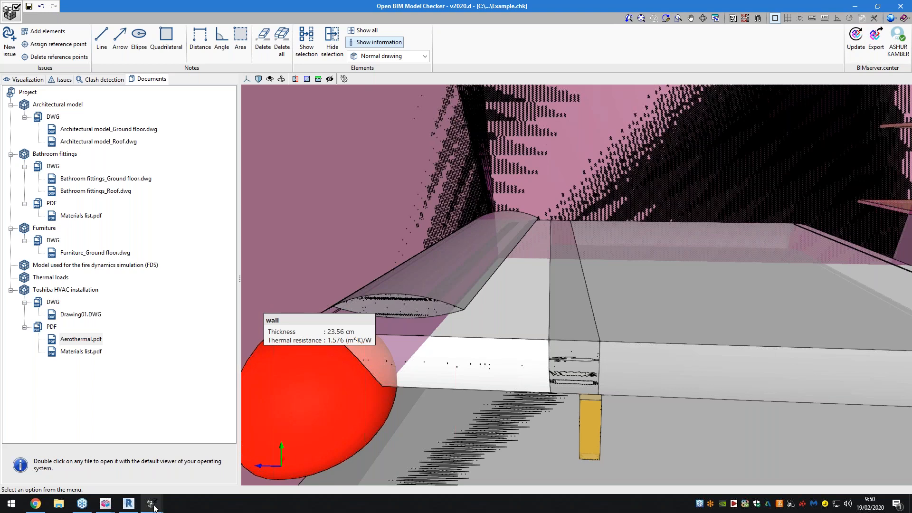
- Switch to the Open BIM Model Checker window with the Bauhaus project and view its building from another side
mouse_move(155, 506)
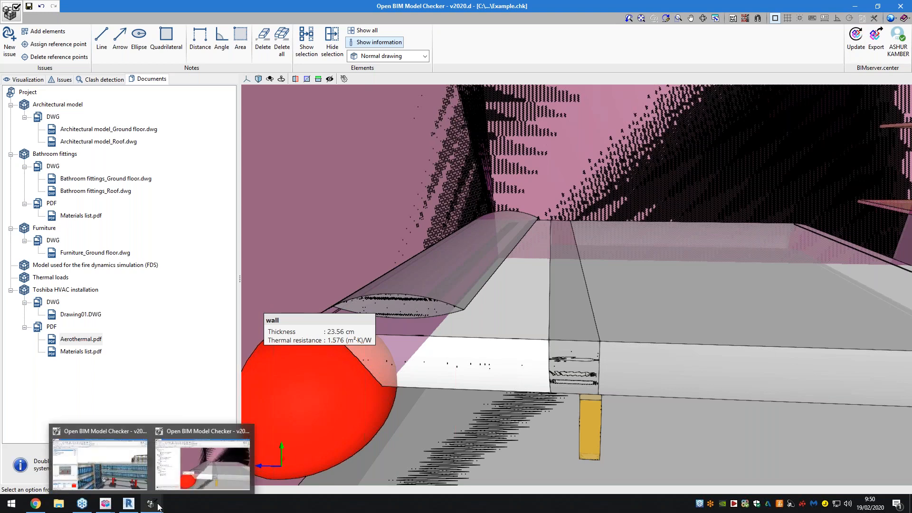
left_click(130, 469)
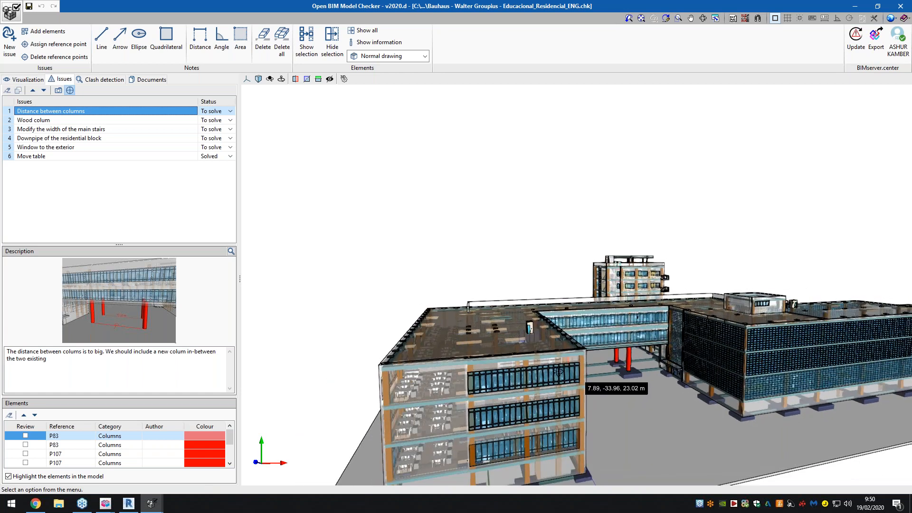
middle_click_drag(536, 370, 591, 356, "shift")
scroll(460, 352, "down", 4)
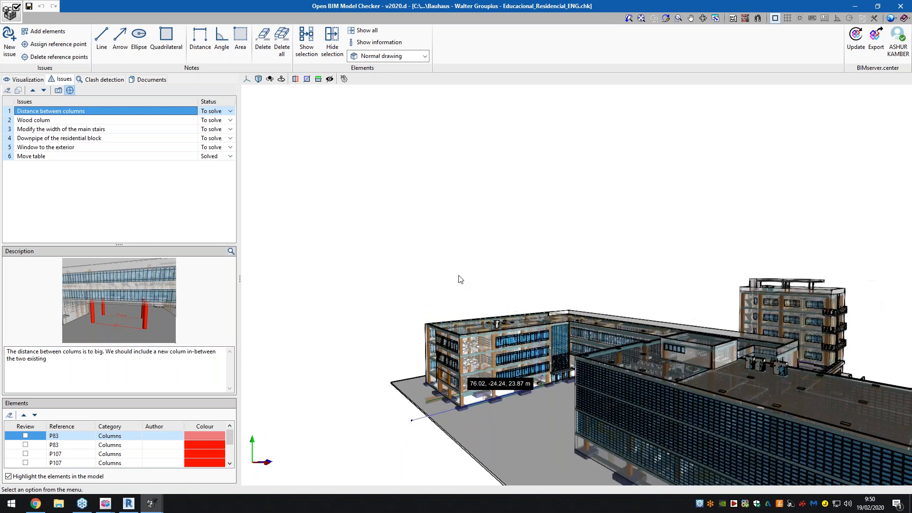
scroll(461, 280, "down", 2)
middle_click_drag(615, 382, 604, 370, "shift")
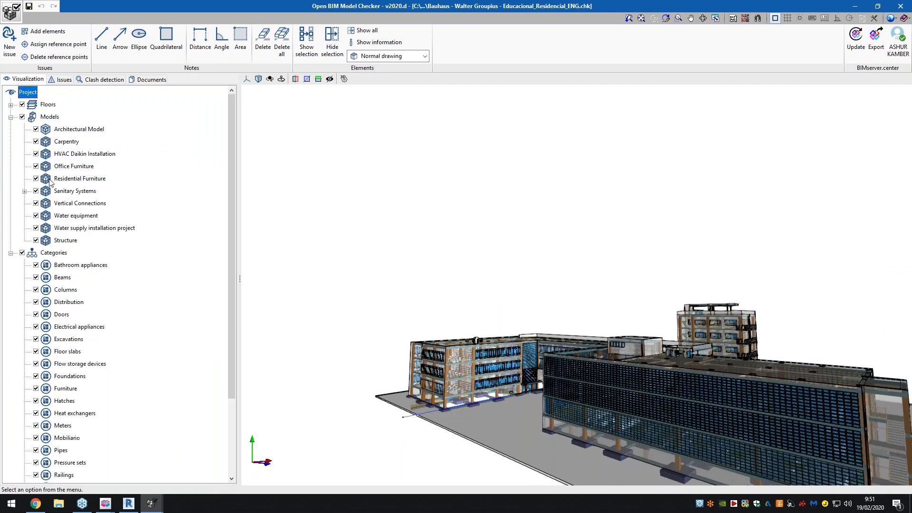
- Look through the Bauhaus project's models and element categories, expanding the Sanitary Systems model
scroll(52, 185, "down", 3)
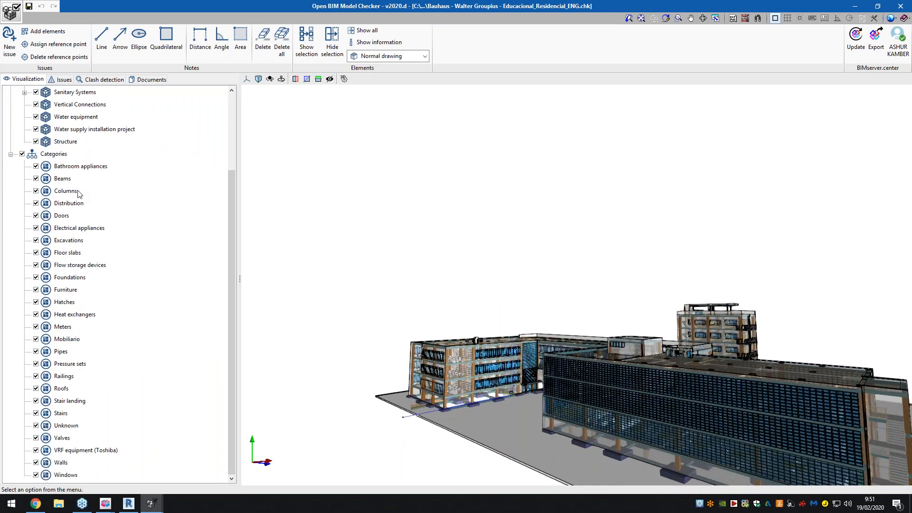
scroll(78, 195, "up", 3)
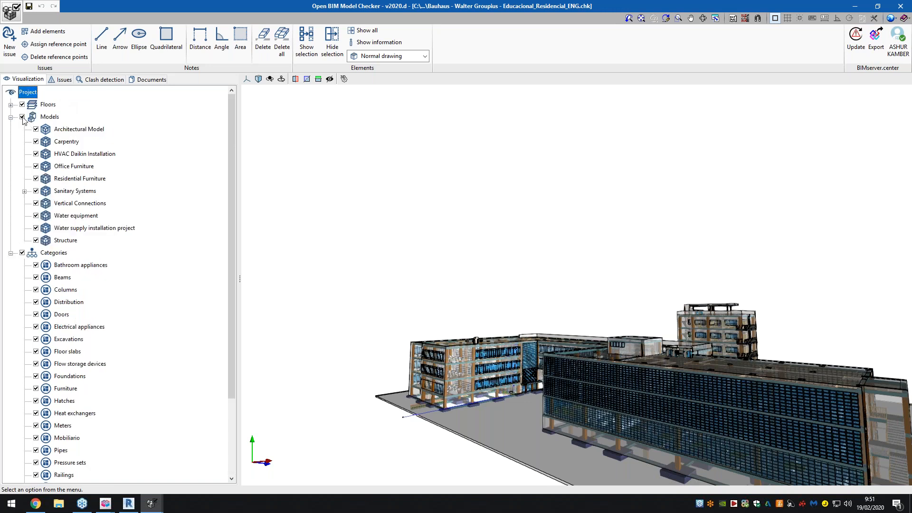
left_click(25, 191)
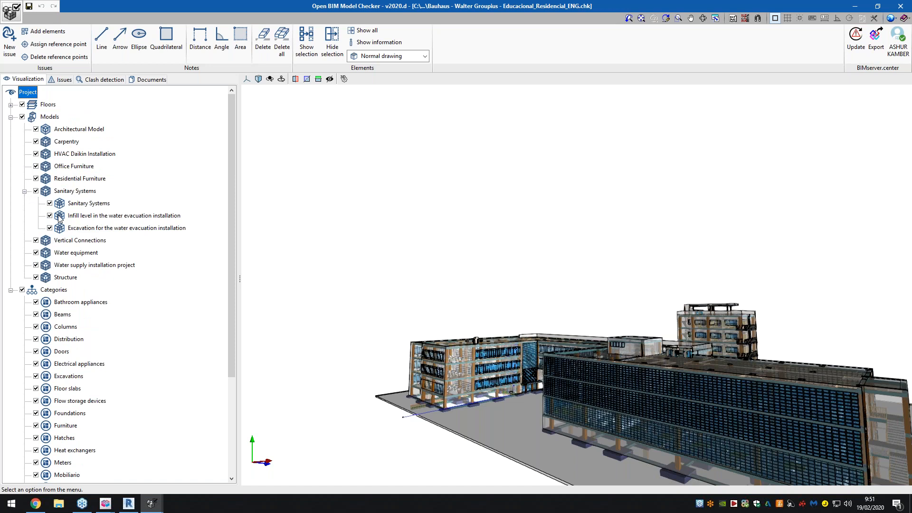
scroll(60, 218, "down", 4)
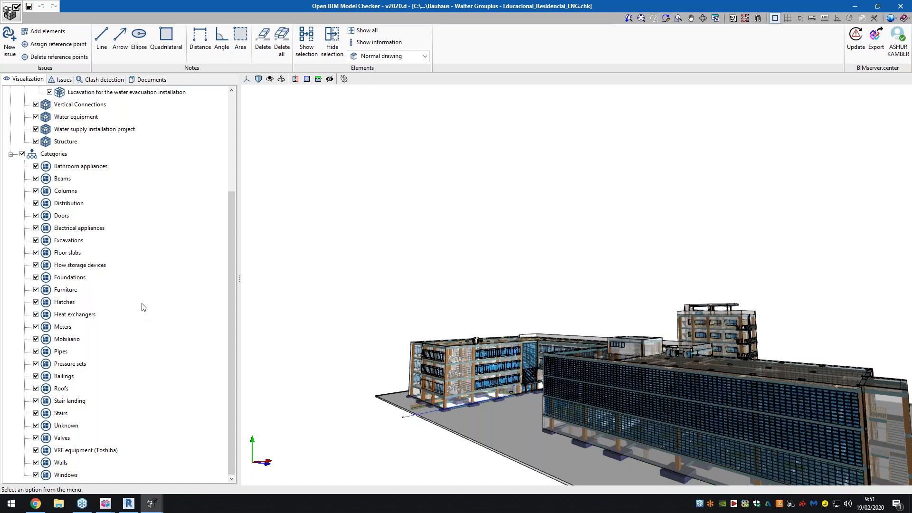
- Open the Bauhaus project's issues, review the columns linked to the Distance between columns issue, and check the first one's highlight colour options
left_click(63, 80)
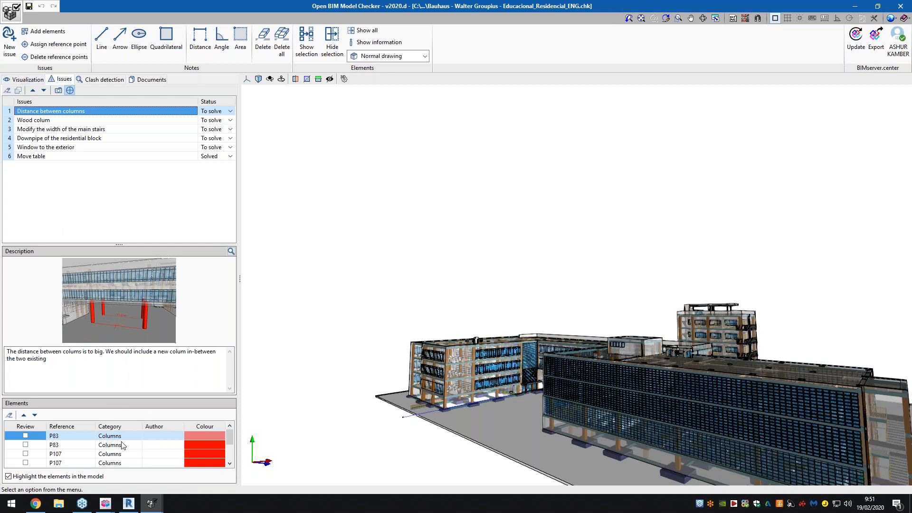
scroll(124, 446, "down", 3)
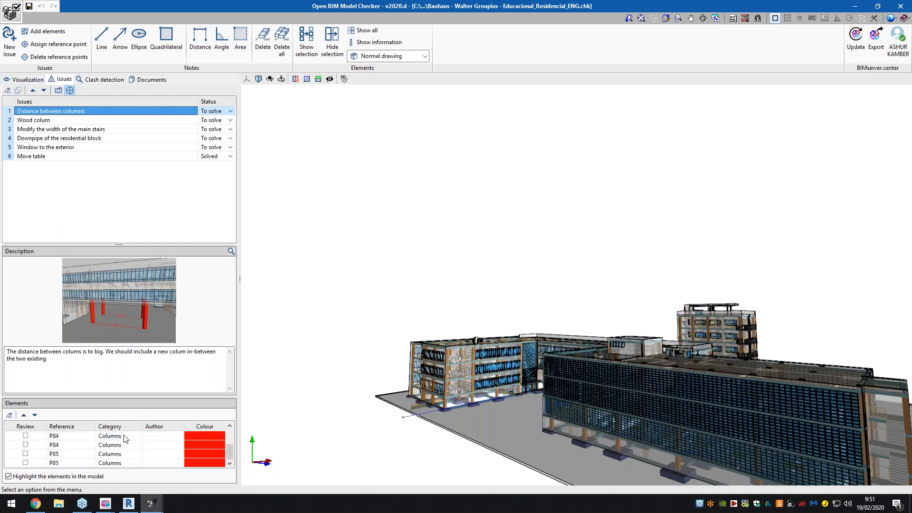
scroll(126, 455, "up", 3)
left_click(188, 436)
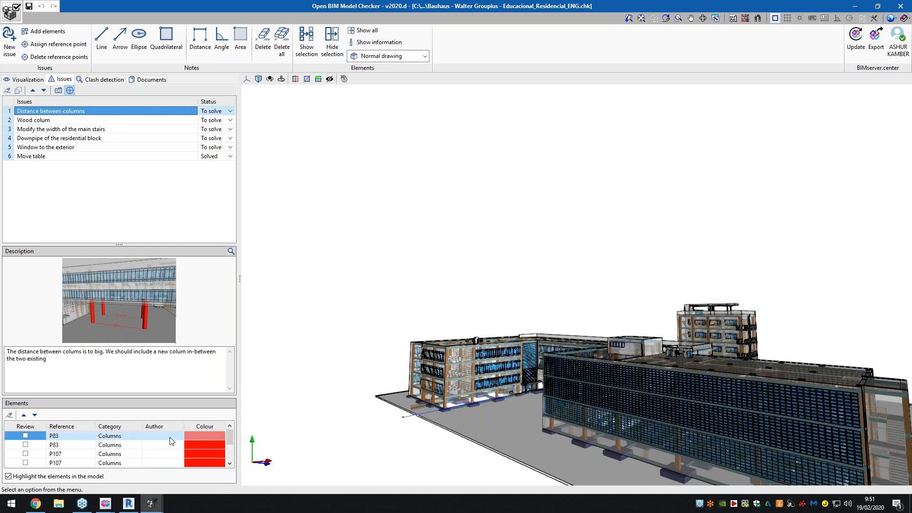
left_click(175, 438)
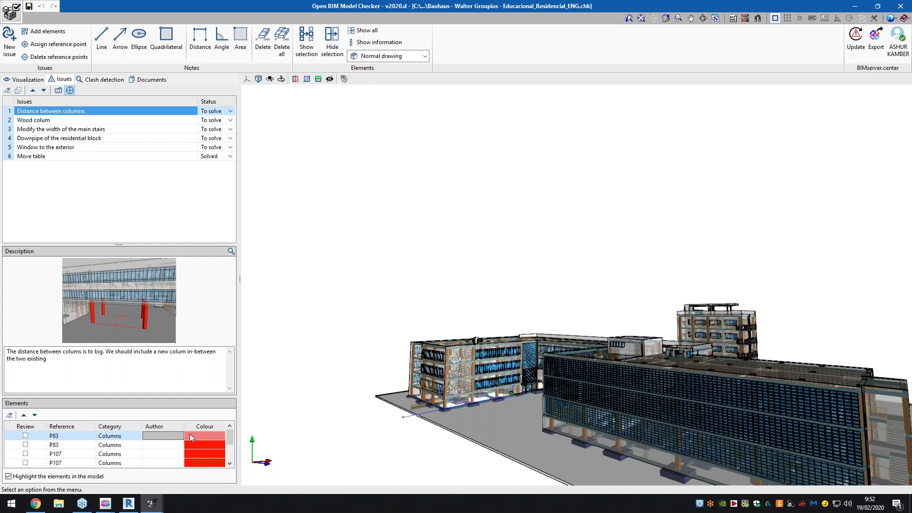
left_click(189, 434)
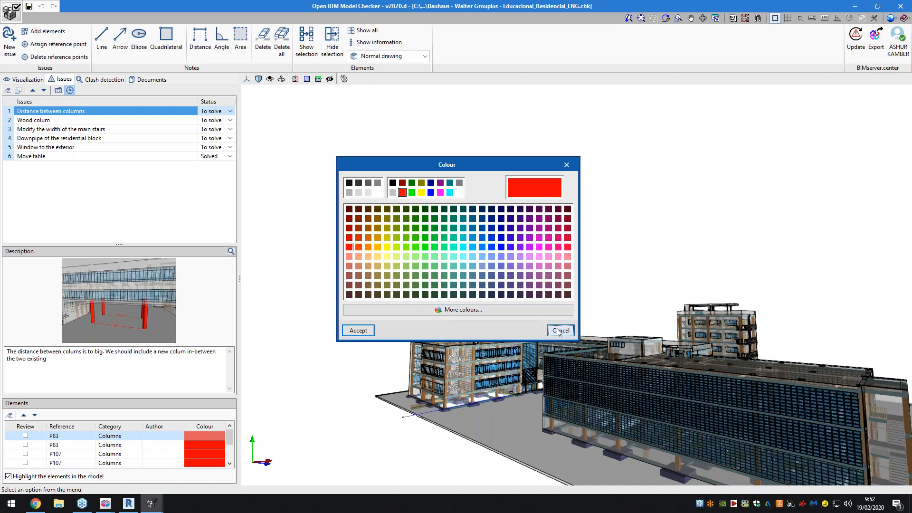
left_click(561, 329)
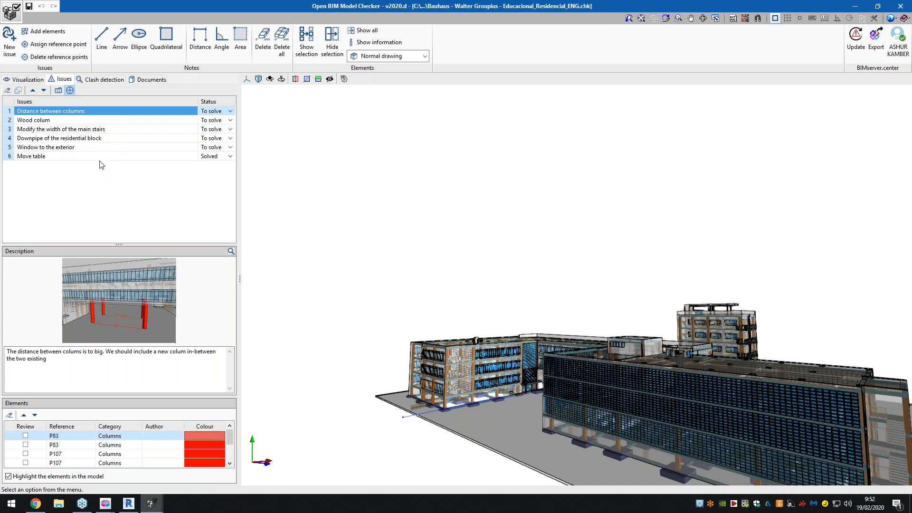
- View the Distance between columns issue's enlarged image, show the issue's columns in the model, and review its description and element list
left_click(231, 251)
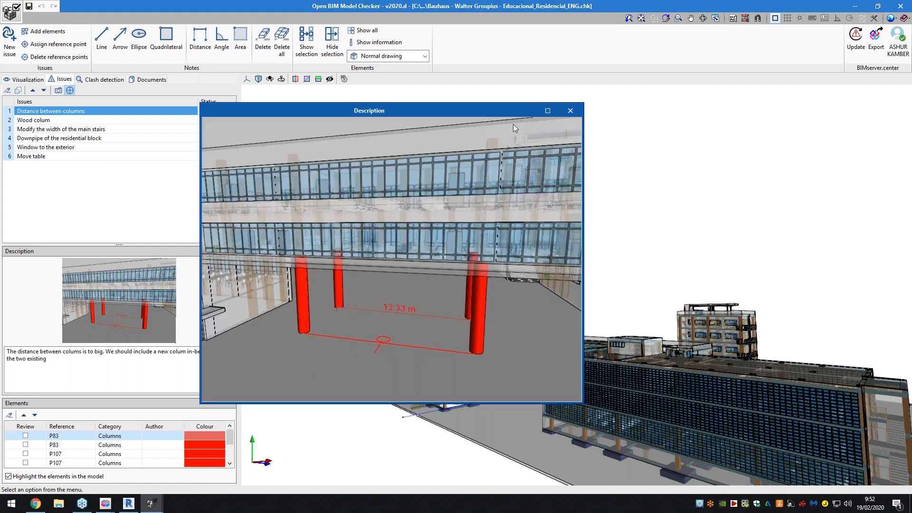
left_click(570, 111)
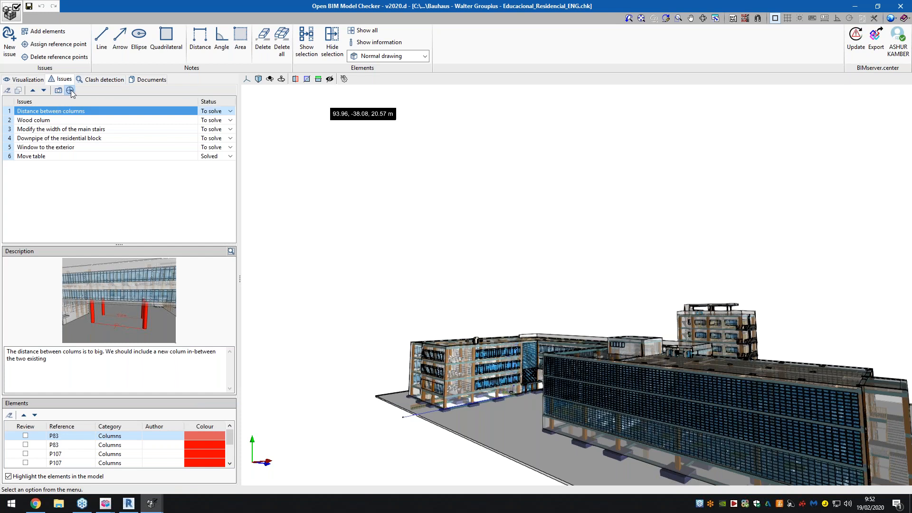
left_click(78, 110)
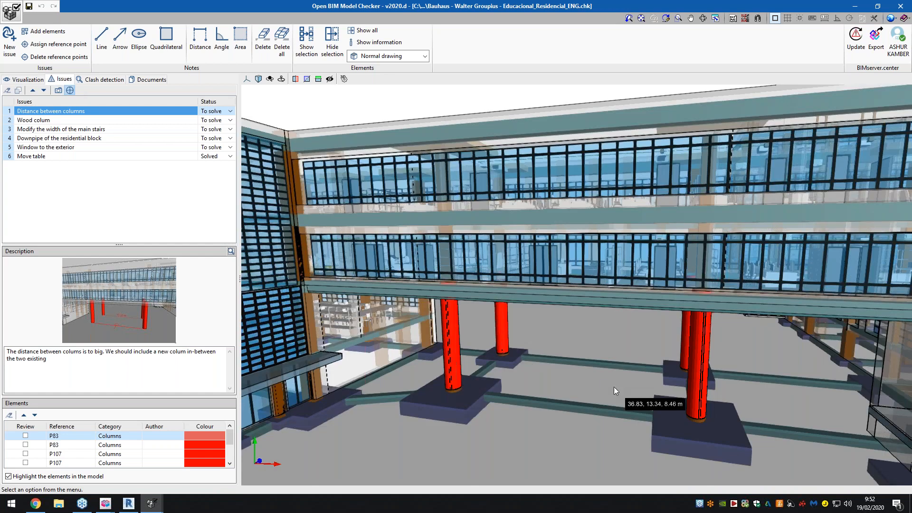
scroll(614, 386, "up", 3)
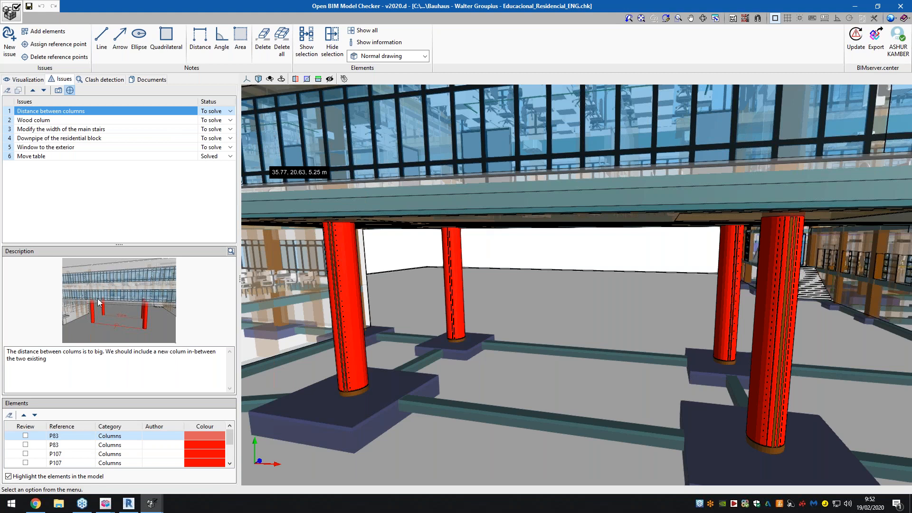
left_click_drag(141, 351, 188, 352)
left_click(67, 363)
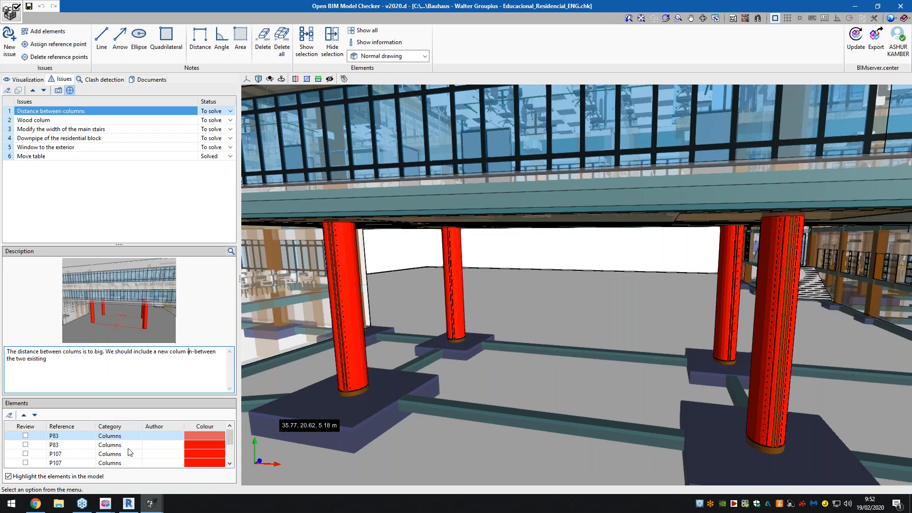
scroll(130, 452, "down", 1)
scroll(130, 452, "up", 1)
- Try replacing the Wood colum issue's image with a capture of the current view, and undo the replacement
left_click(67, 121)
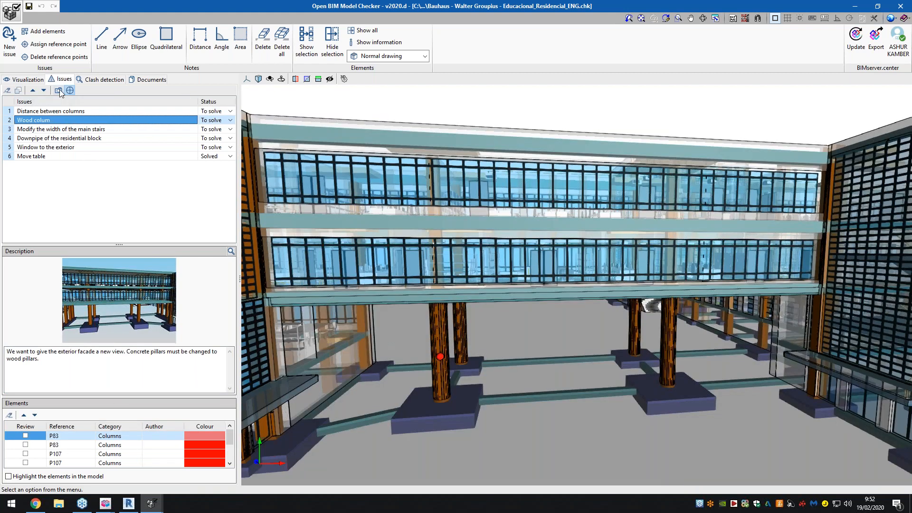
left_click(59, 91)
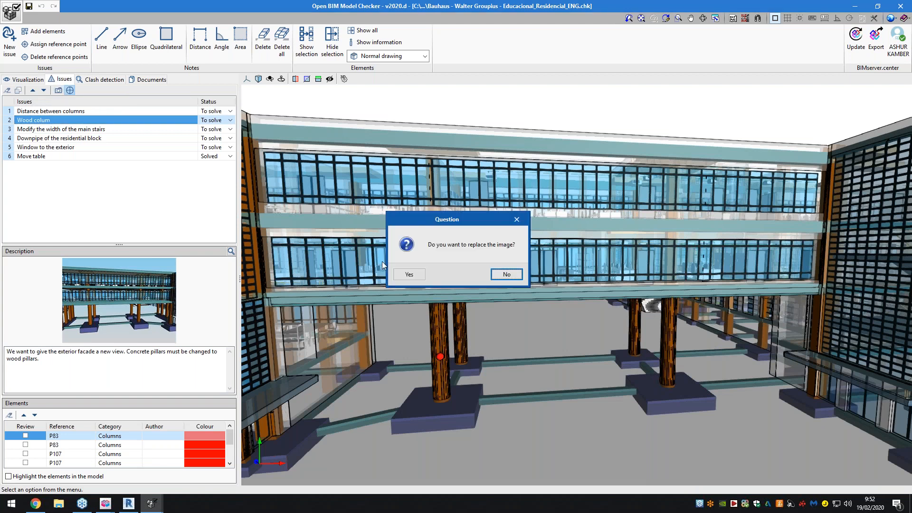
left_click(412, 274)
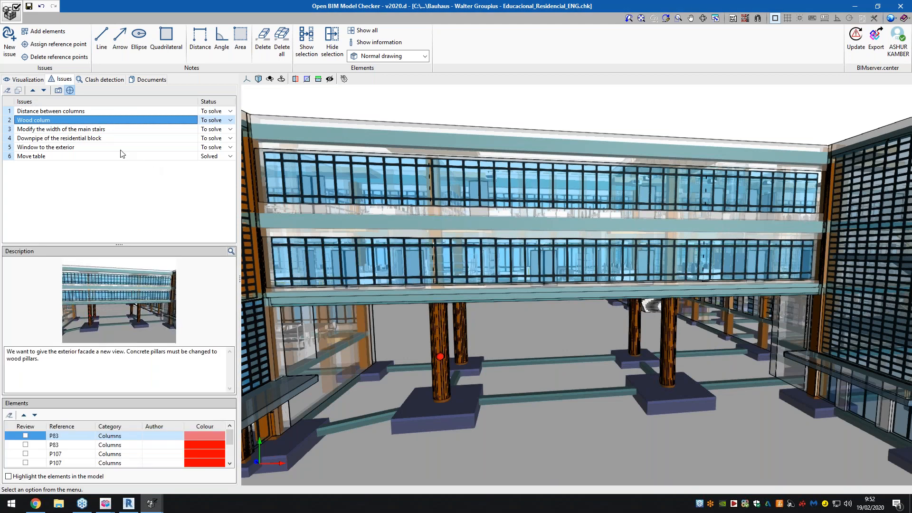
left_click(31, 9)
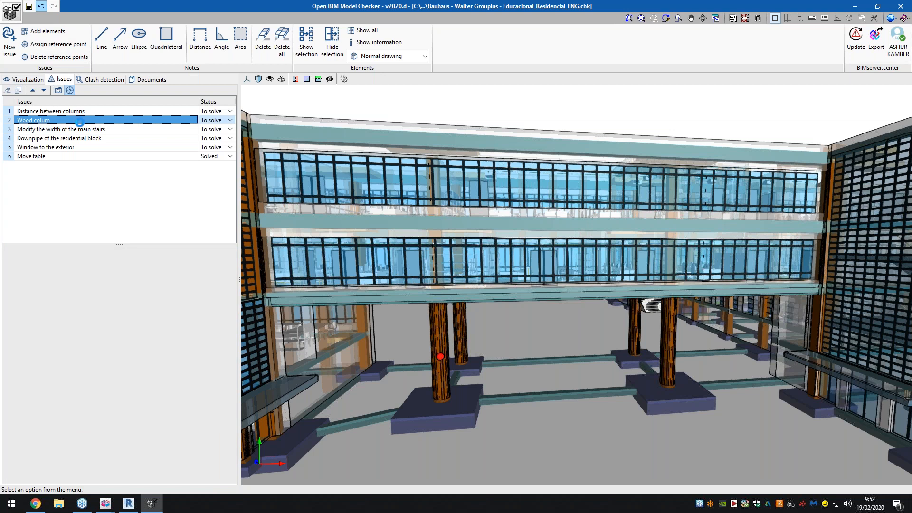
- Reselect the Wood colum issue with its saved view active, read its description, and inspect the column marked by the reference point
left_click(70, 90)
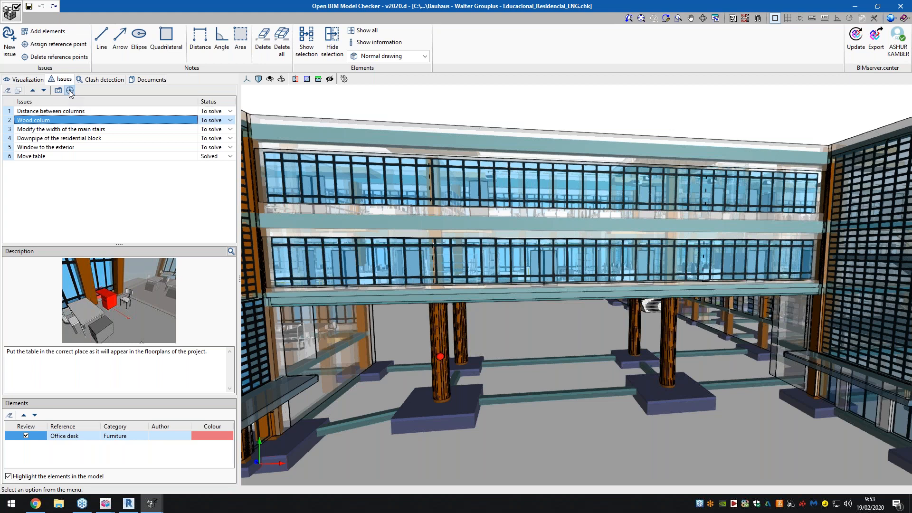
left_click(72, 117)
left_click(70, 131)
left_click(71, 121)
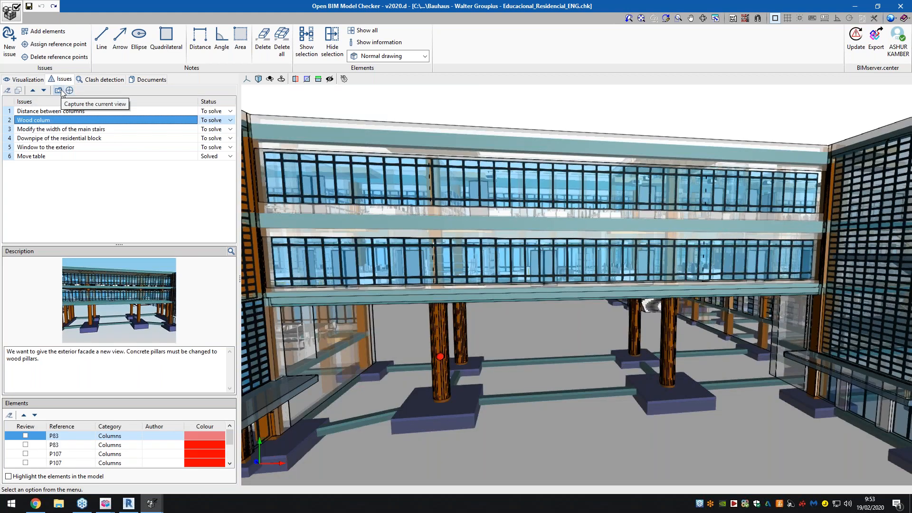
left_click(70, 90)
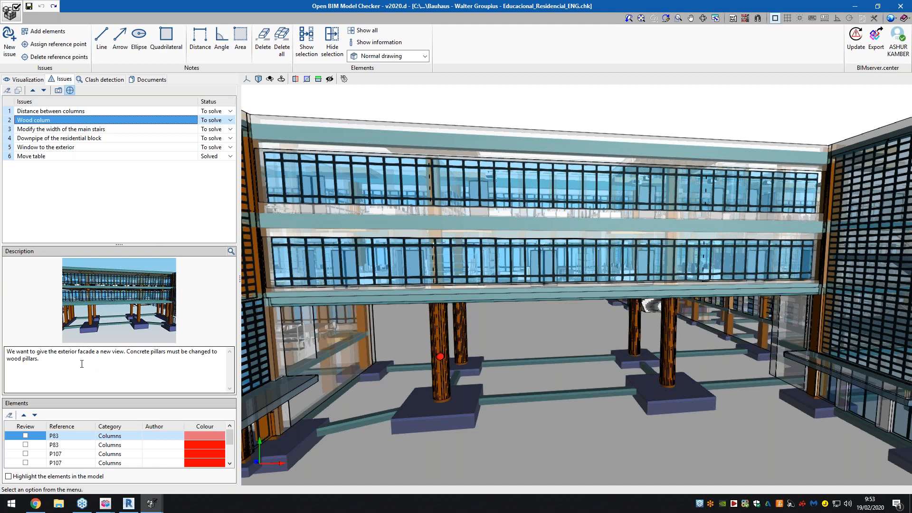
left_click_drag(73, 352, 203, 351)
left_click(161, 360)
left_click(57, 352)
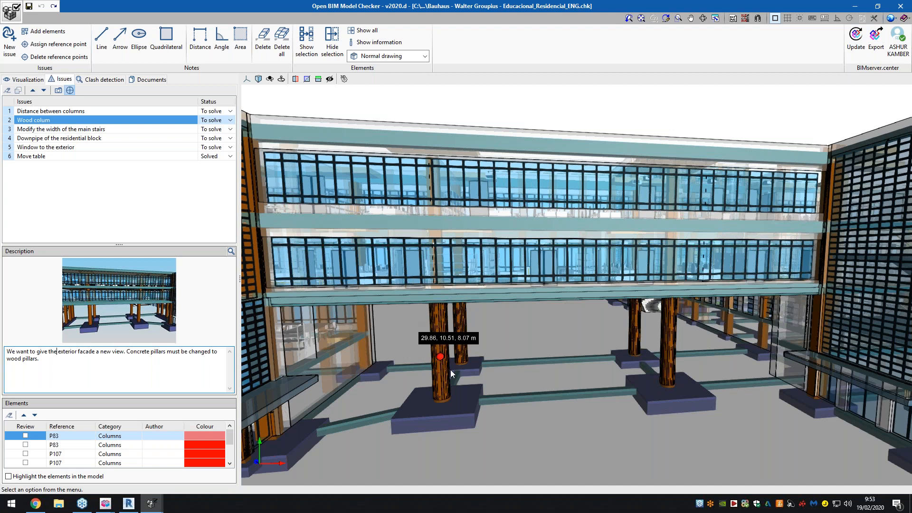
scroll(442, 363, "up", 5)
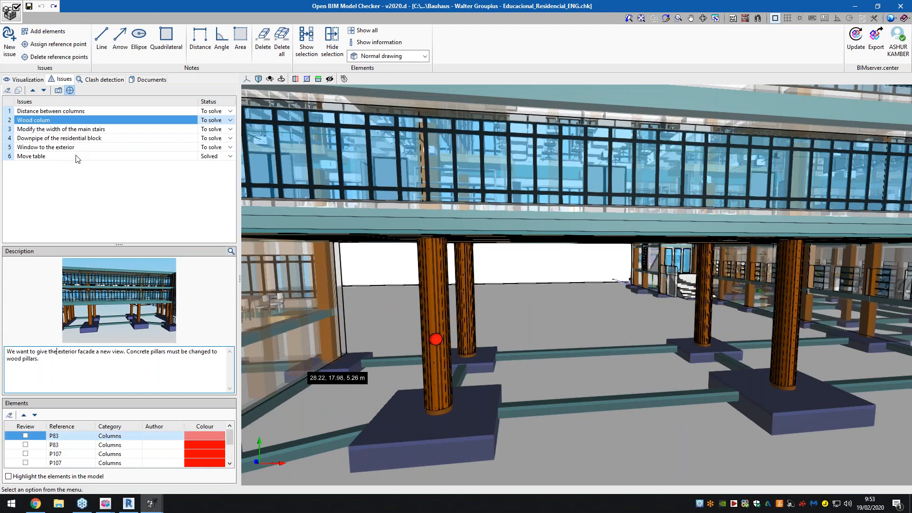
- Show the Modify the width of the main stairs issue in the model, read its description, and view its enlarged image
left_click(80, 129)
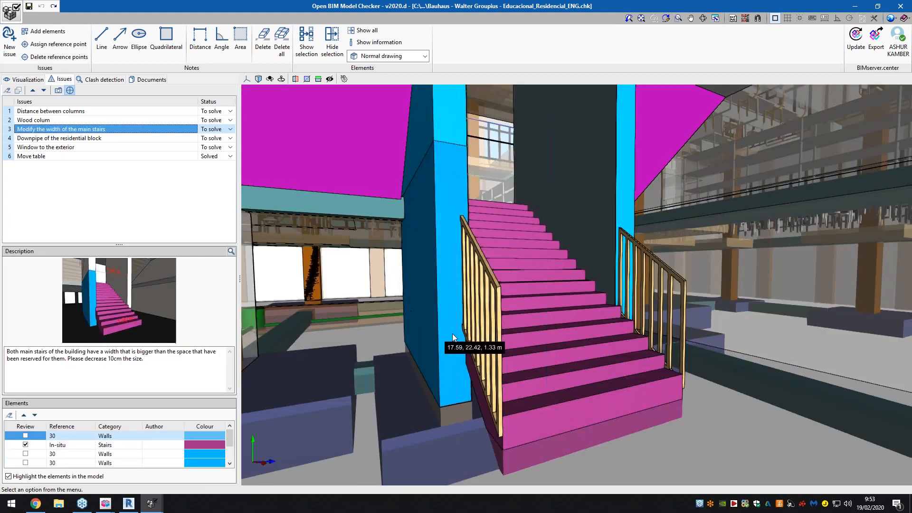
scroll(454, 333, "up", 3)
scroll(483, 338, "up", 2)
left_click_drag(36, 352, 169, 357)
left_click(170, 361)
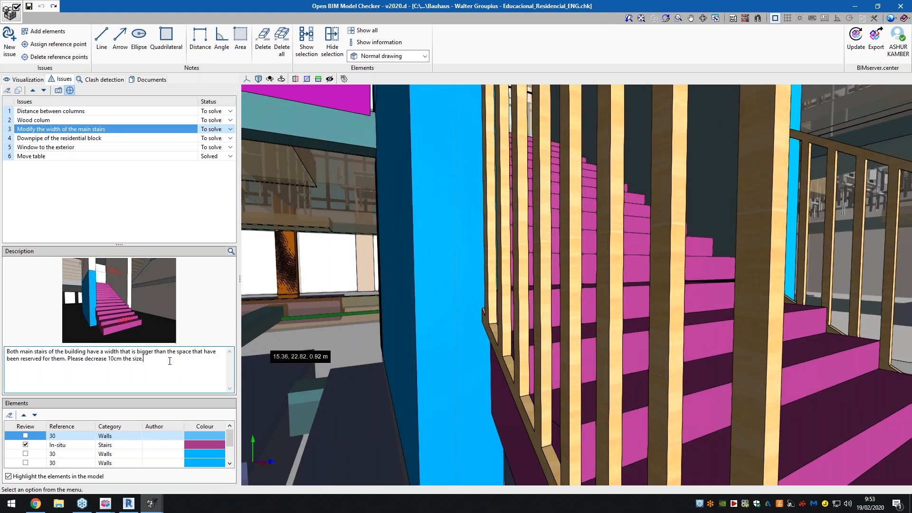
left_click(232, 251)
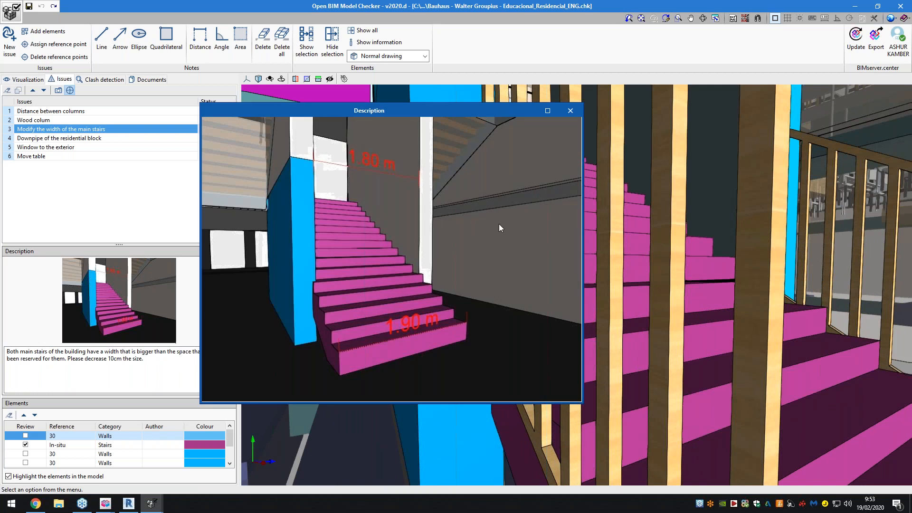
left_click(570, 110)
- Inspect the main stairs against the adjoining wall in the model, and review the walls and stairs listed in the issue's elements
scroll(508, 359, "up", 3)
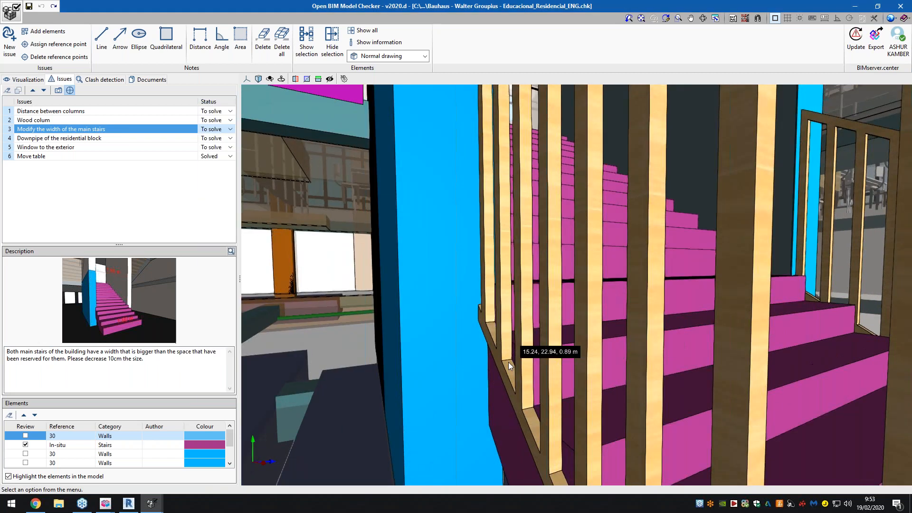
scroll(516, 360, "down", 5)
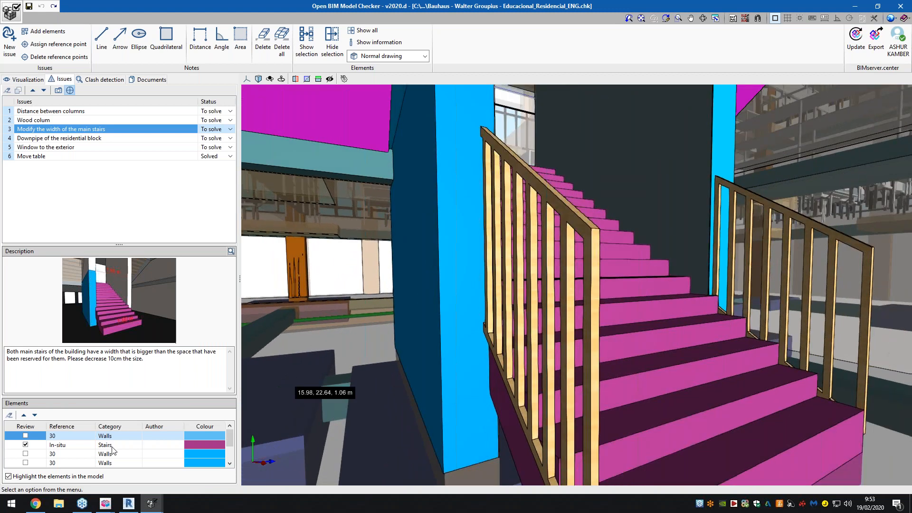
scroll(113, 451, "down", 2)
scroll(119, 455, "up", 2)
scroll(118, 456, "down", 1)
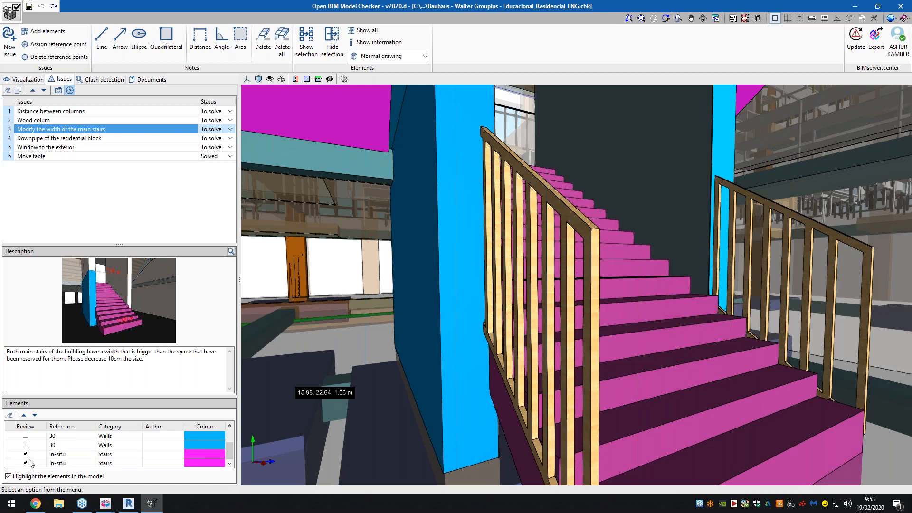
scroll(30, 459, "up", 1)
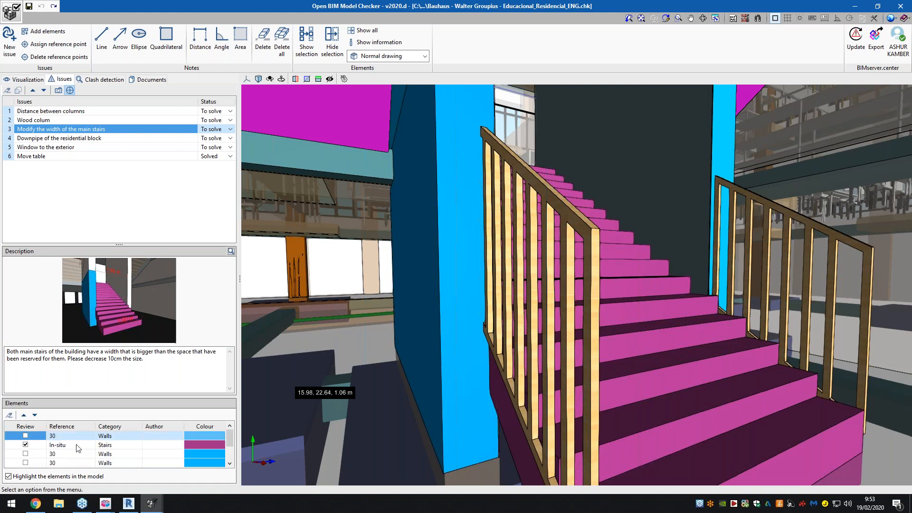
scroll(59, 449, "down", 1)
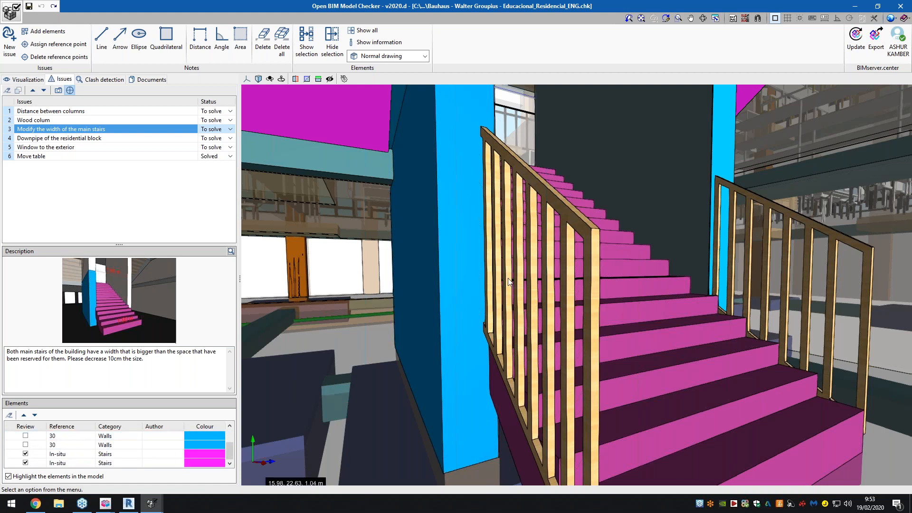
- Show the Downpipe of the residential block issue in the model and examine its enlarged image, closing the image when done
left_click(39, 139)
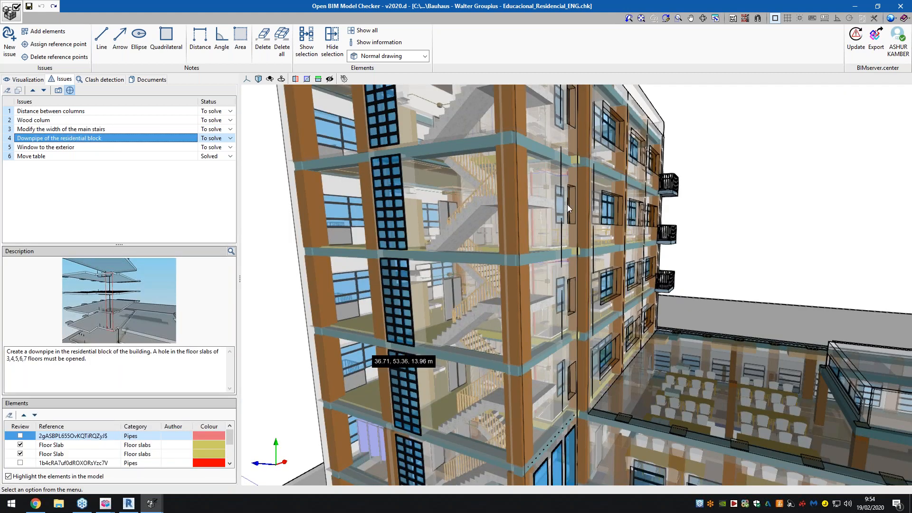
scroll(531, 216, "up", 2)
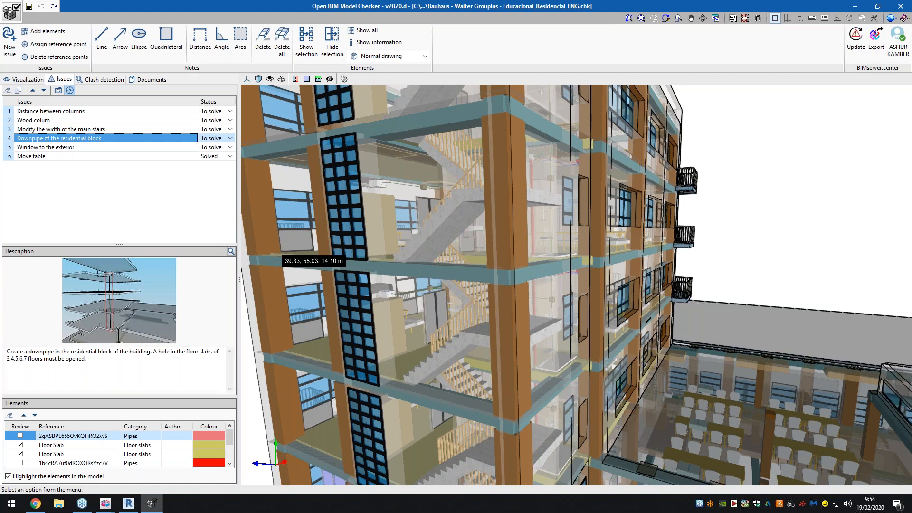
left_click(232, 251)
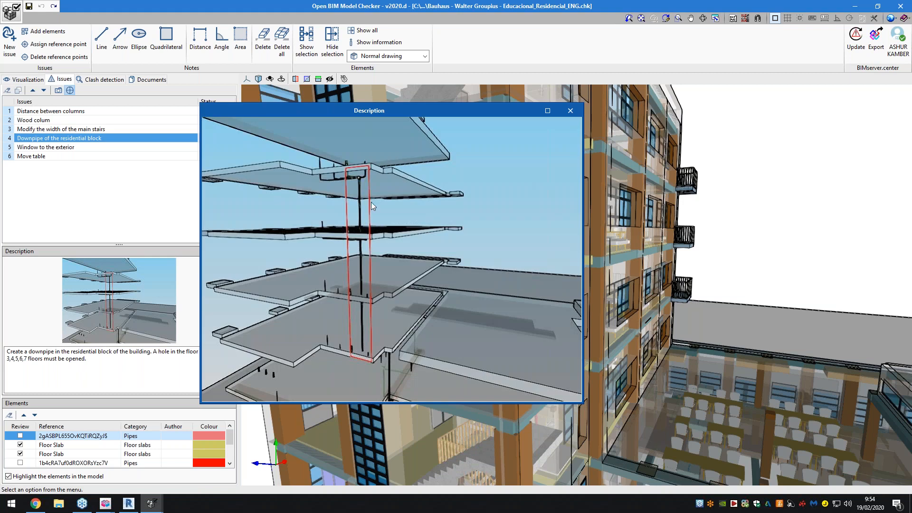
left_click(570, 110)
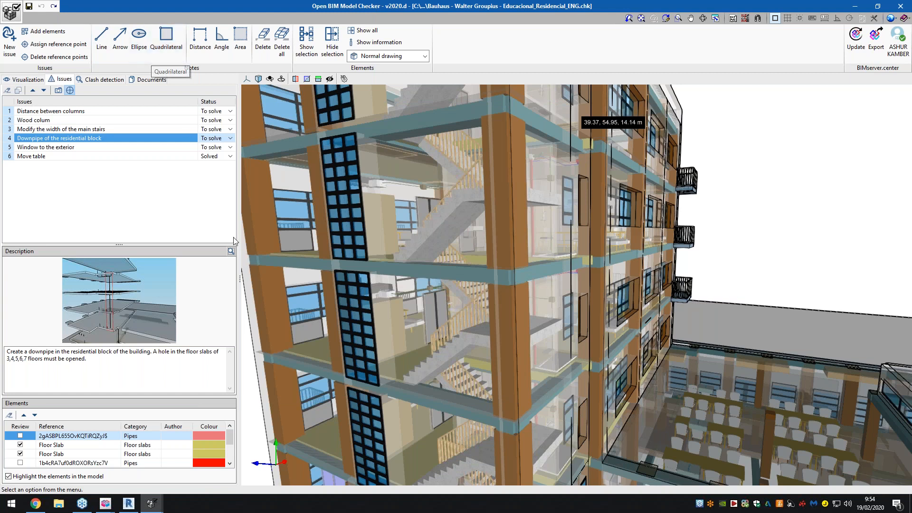
left_click(231, 251)
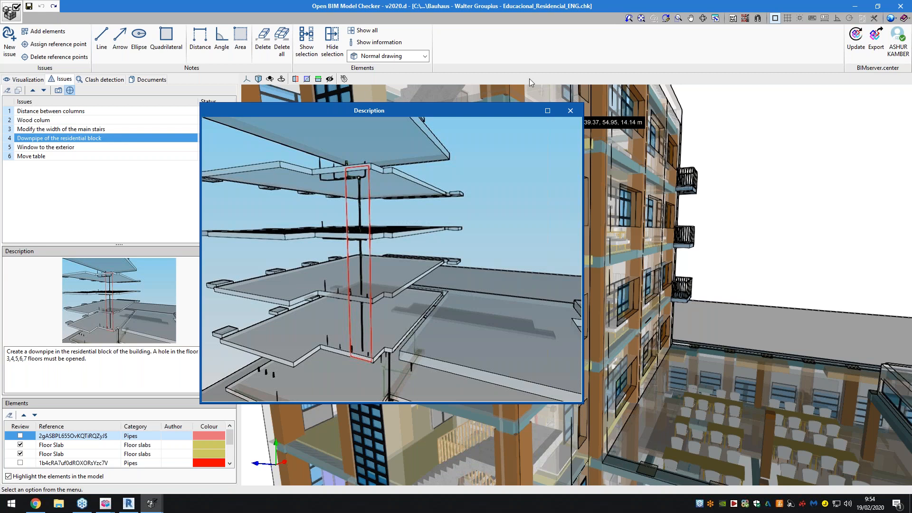
left_click(570, 111)
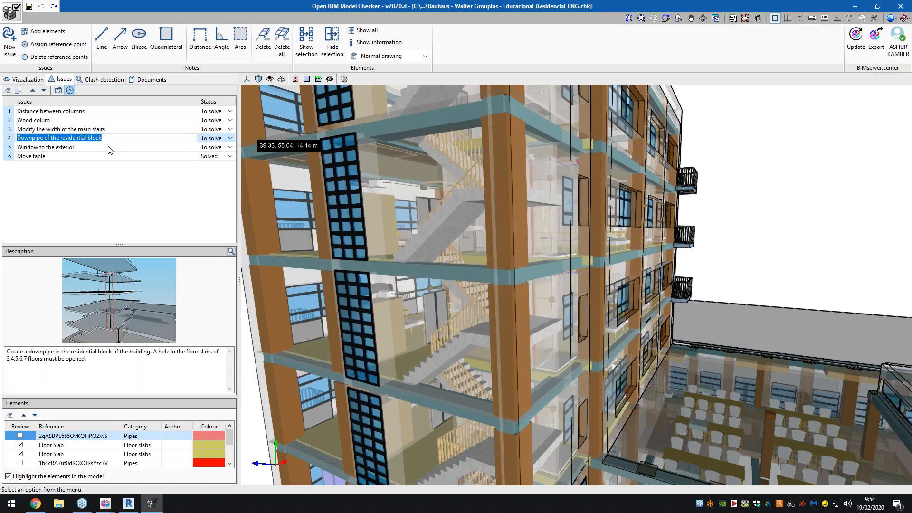
- Show the Window to the exterior issue in the model and read its description
left_click(112, 147)
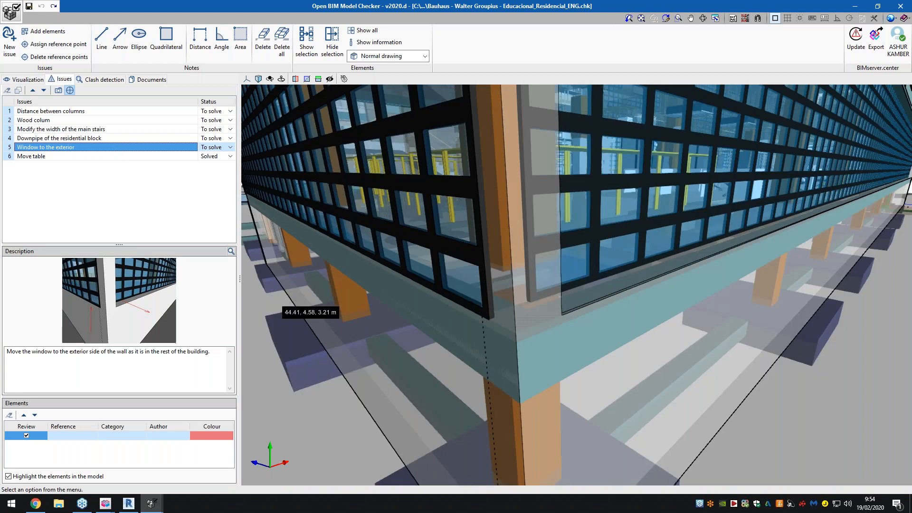
left_click_drag(32, 351, 132, 351)
left_click(173, 351)
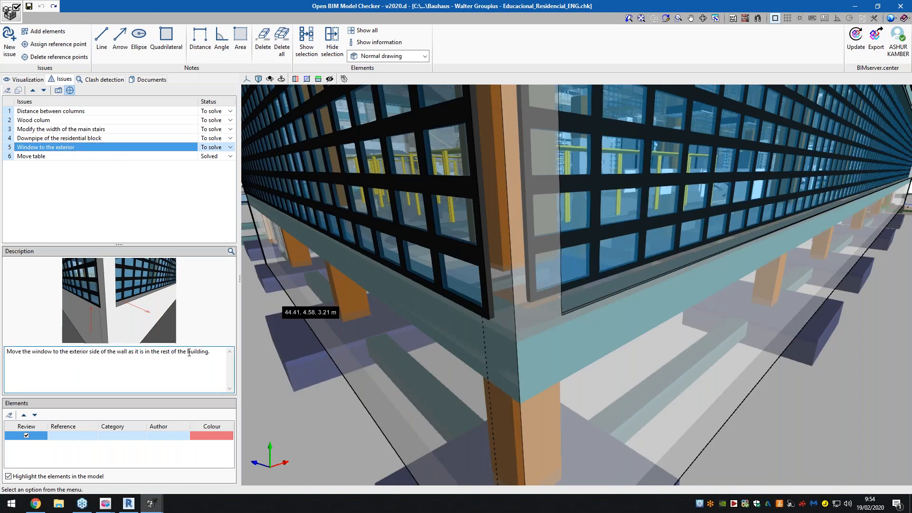
- Examine the building corner closely to see how the window sits relative to the exterior side of the wall
scroll(494, 316, "up", 3)
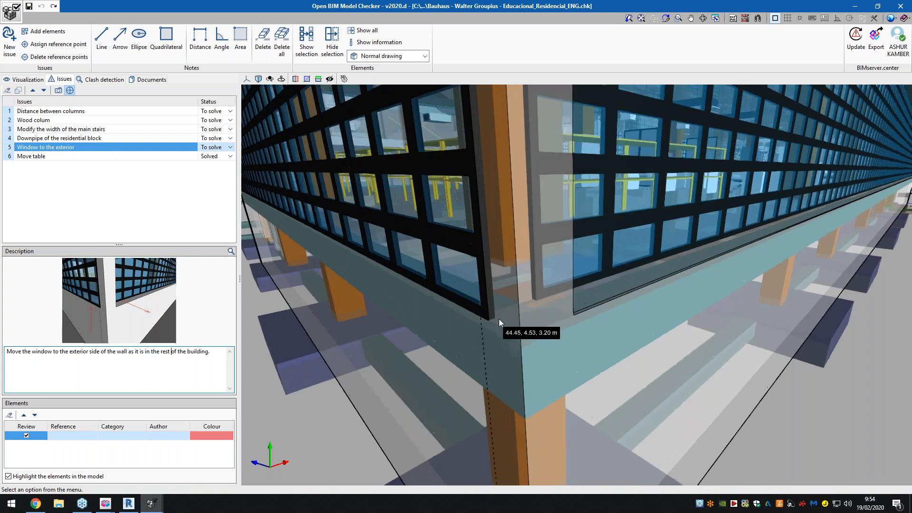
scroll(520, 314, "up", 4)
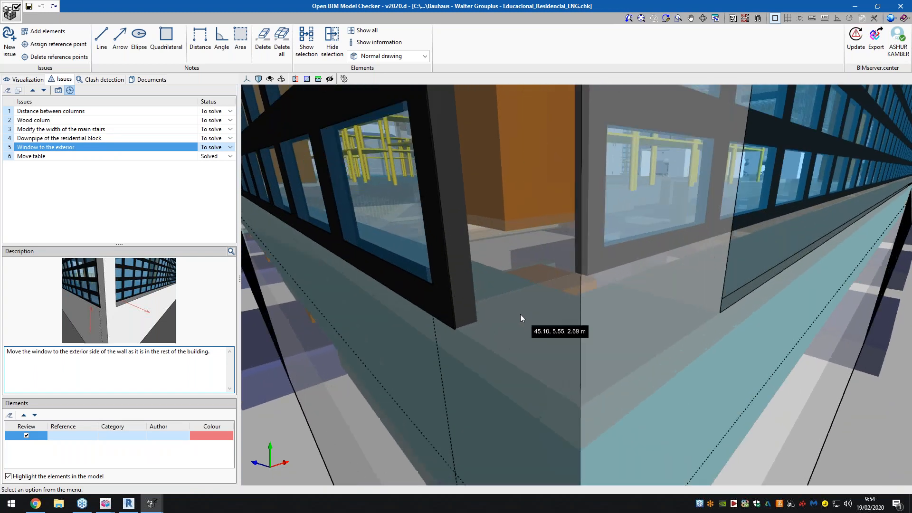
scroll(520, 315, "up", 1)
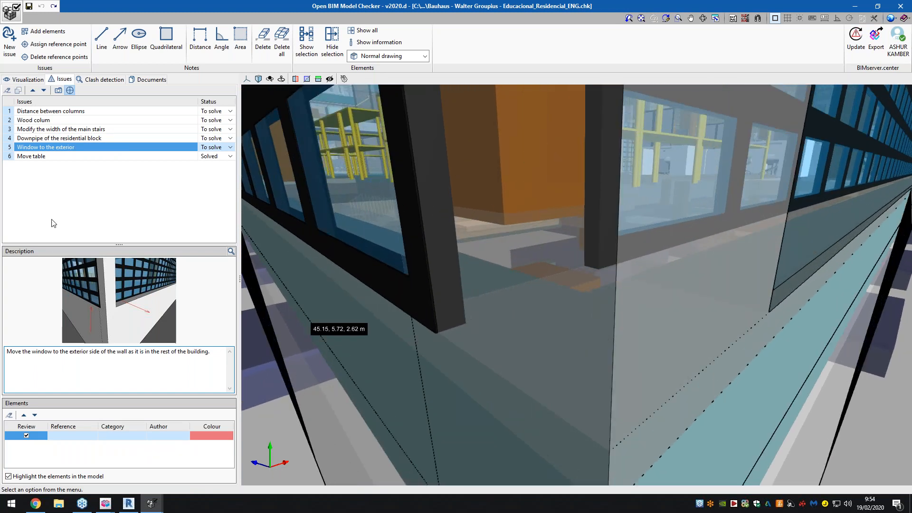
- Show the Move table issue in the model and examine its enlarged image, closing the image when done
left_click(34, 158)
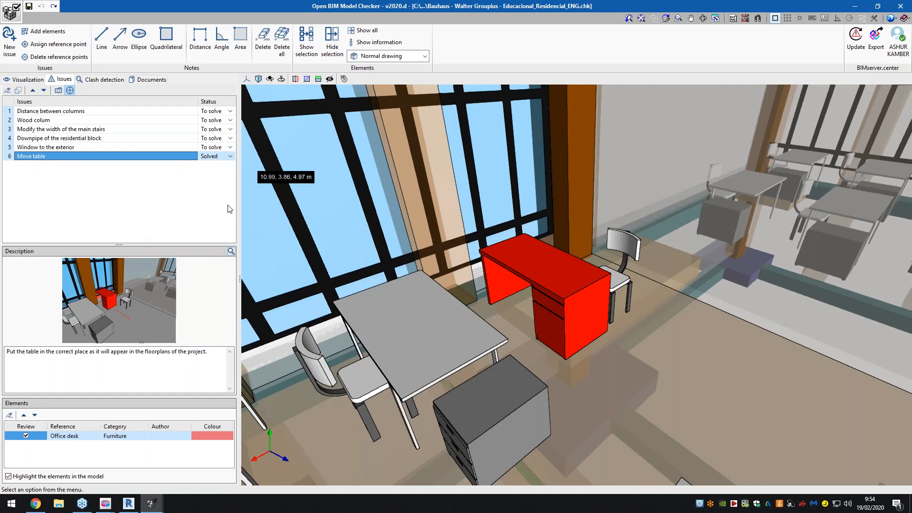
left_click(231, 252)
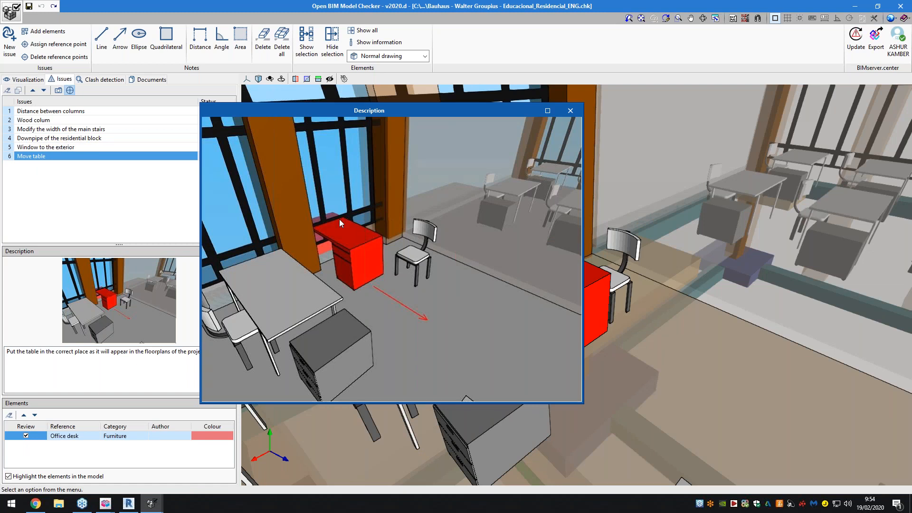
left_click(570, 111)
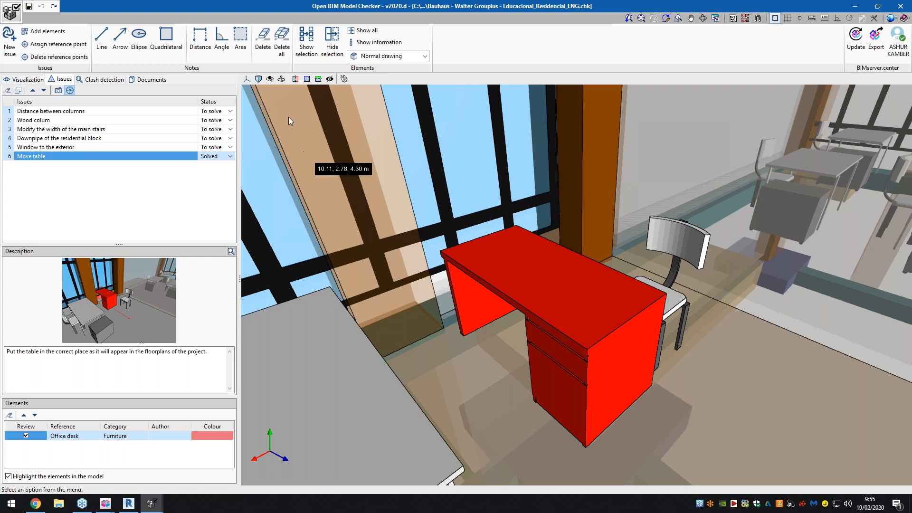
- Review the project documents, listing the Architectural Model DWG, HVAC Daikin Installation PDF and Office Furniture DWG files
left_click(133, 80)
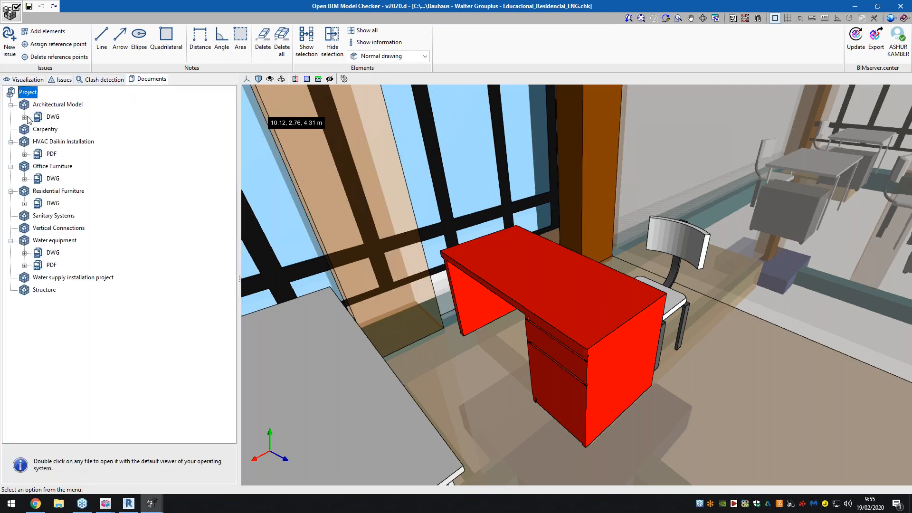
left_click(25, 117)
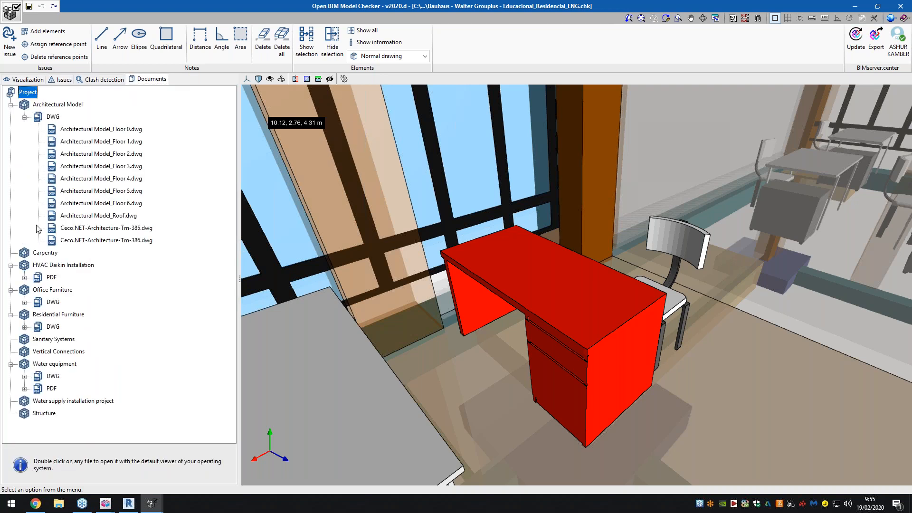
left_click(25, 278)
left_click(24, 327)
scroll(33, 327, "down", 2)
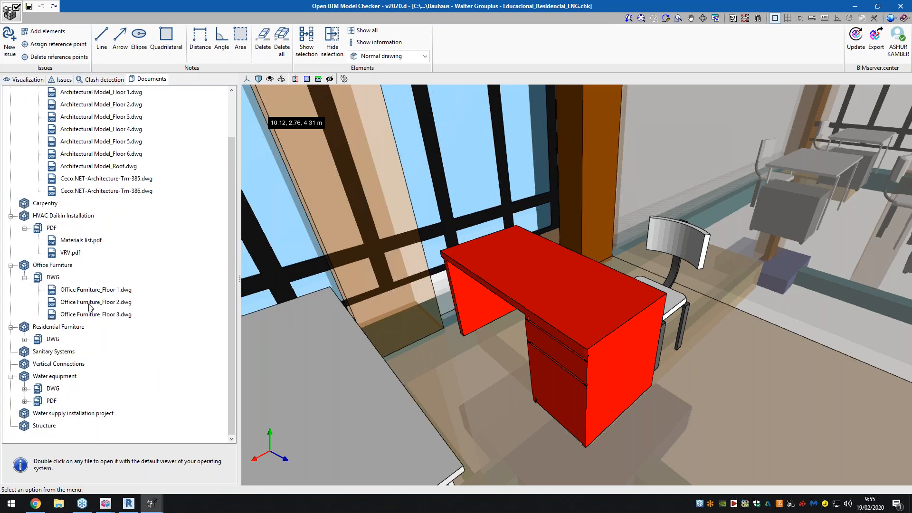
scroll(572, 324, "down", 1)
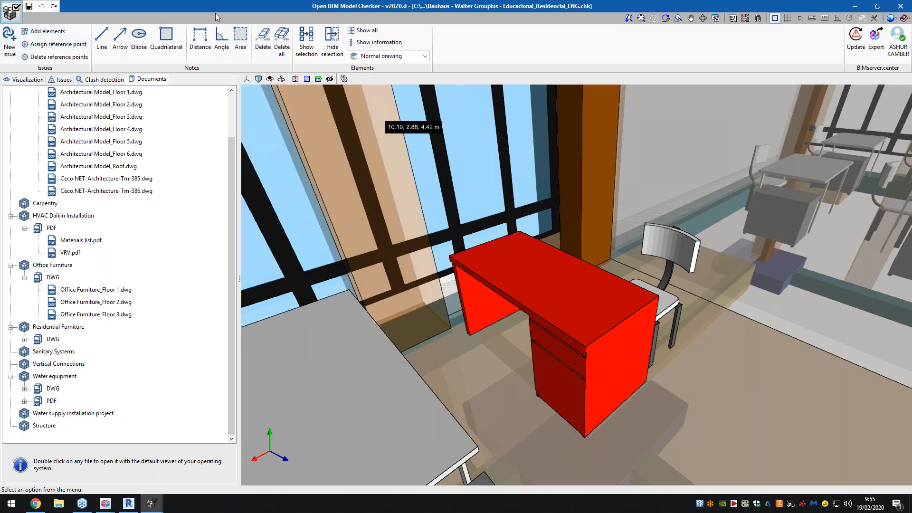
- Display the model as a monochrome drawing and look over the office around the red desk
left_click(370, 55)
left_click(384, 76)
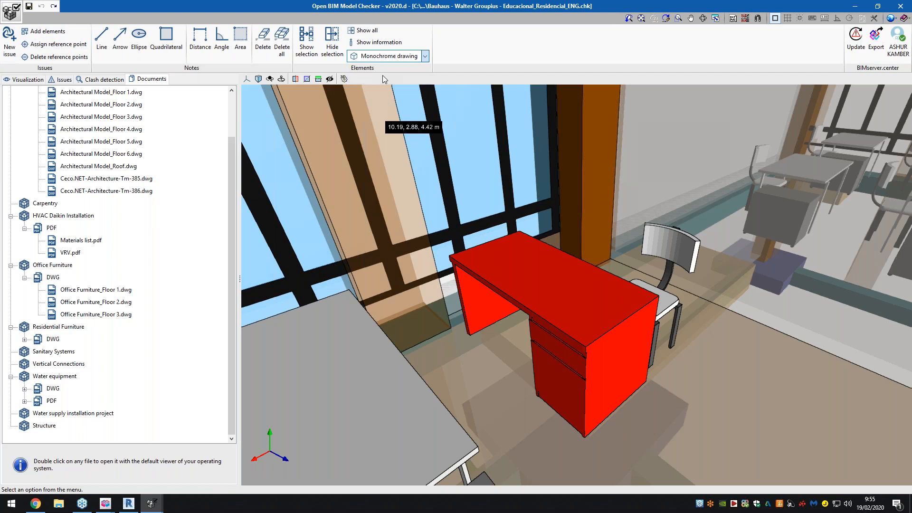
scroll(417, 147, "down", 6)
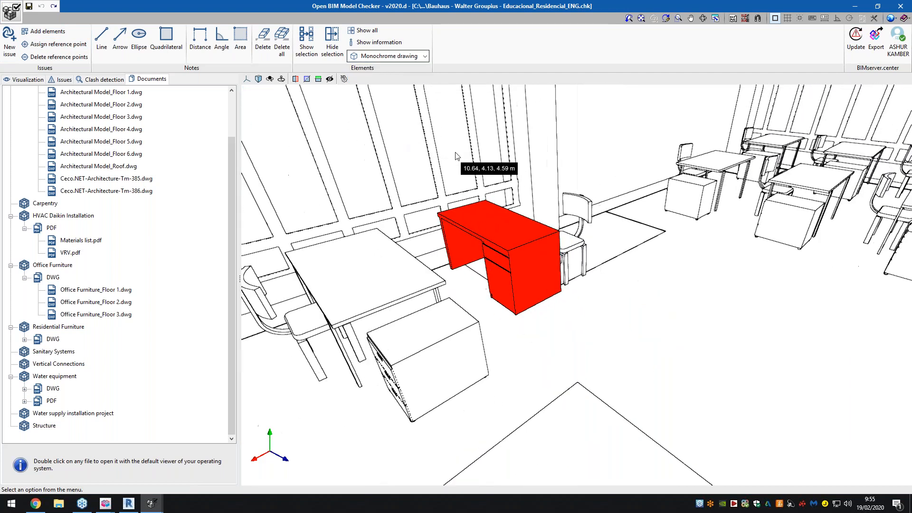
scroll(522, 233, "down", 5)
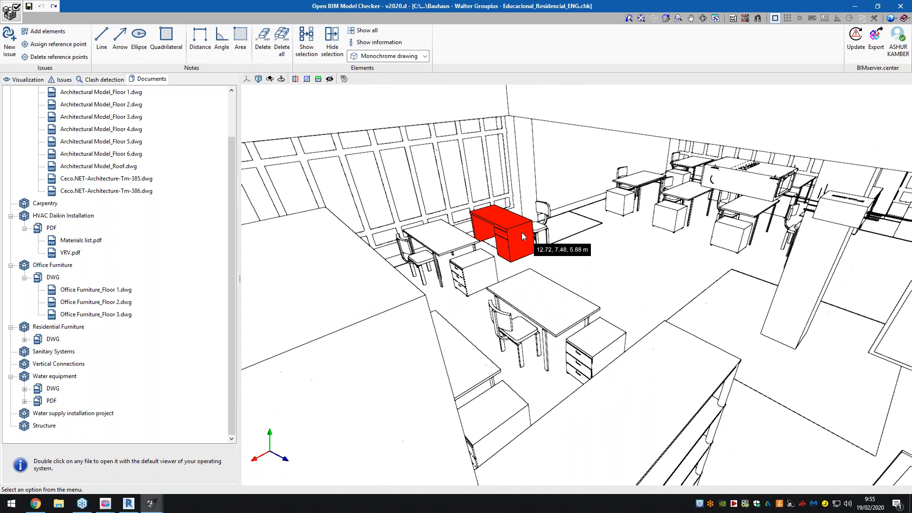
- Turn on element information, read the data of an element near the desks, and turn the information off again
left_click(372, 43)
mouse_move(462, 251)
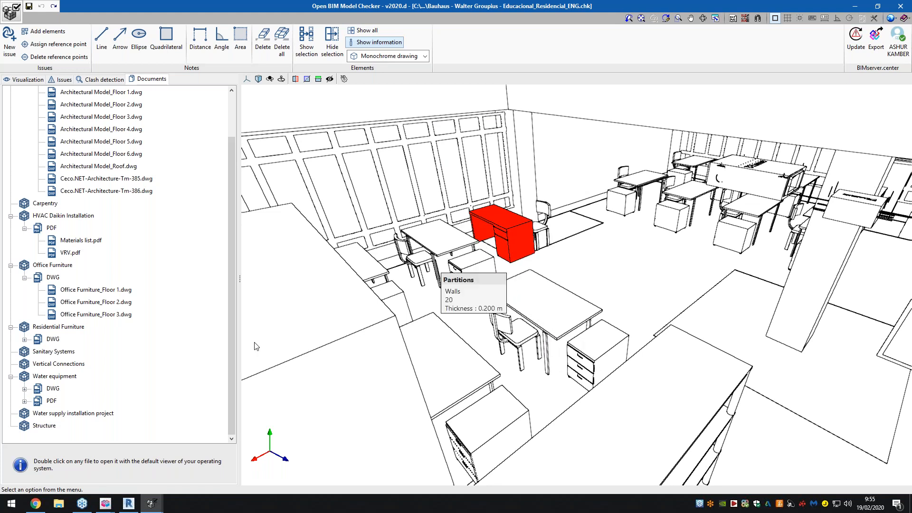
left_click(376, 42)
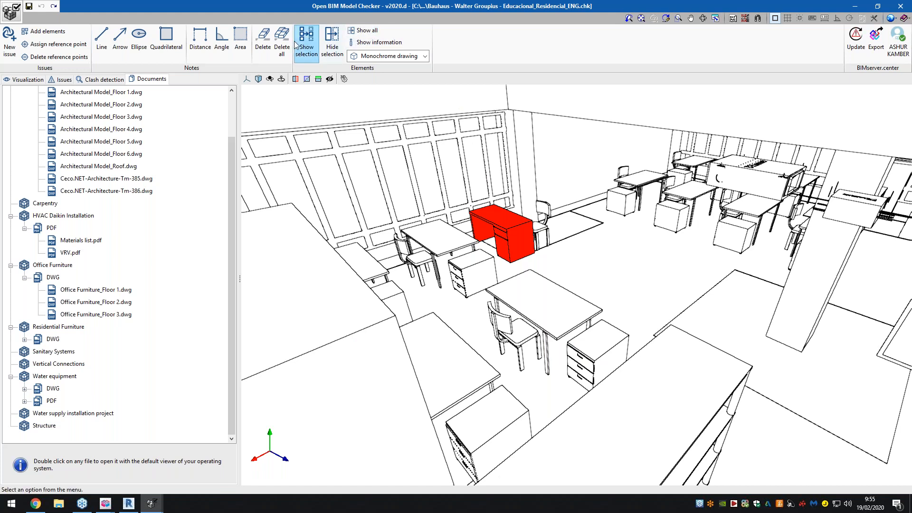
- Change the Architectural Model's display to wire drawing and finally to normal drawing
left_click(7, 79)
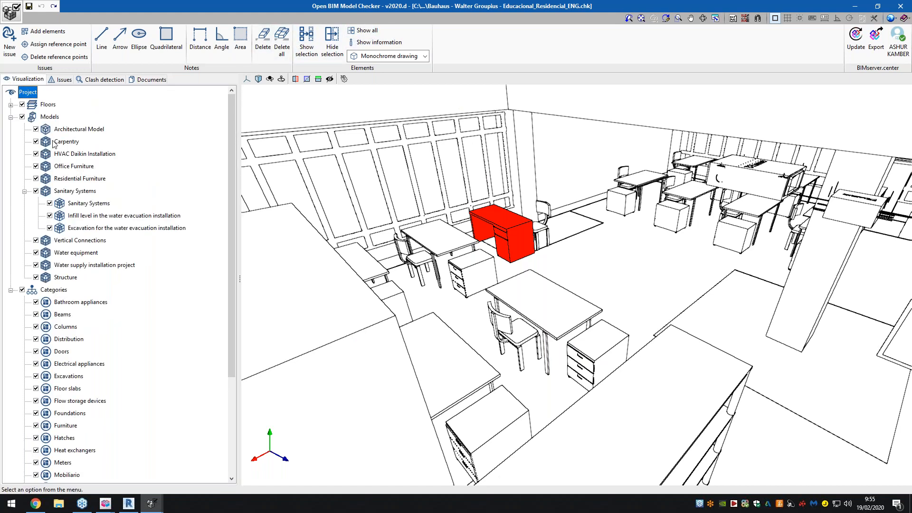
right_click(56, 126)
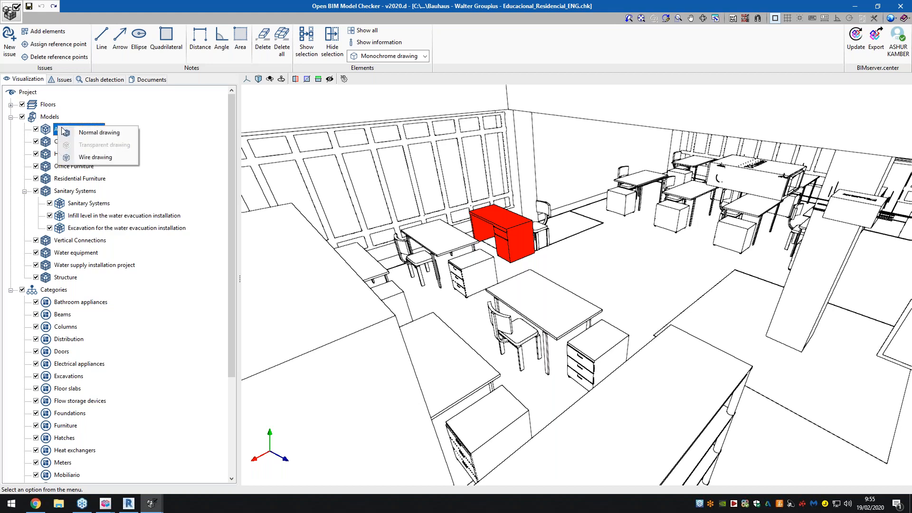
left_click(90, 157)
right_click(71, 129)
left_click(111, 136)
- Inspect the office interior and facade in monochrome, and return the whole model to normal drawing
scroll(409, 188, "up", 6)
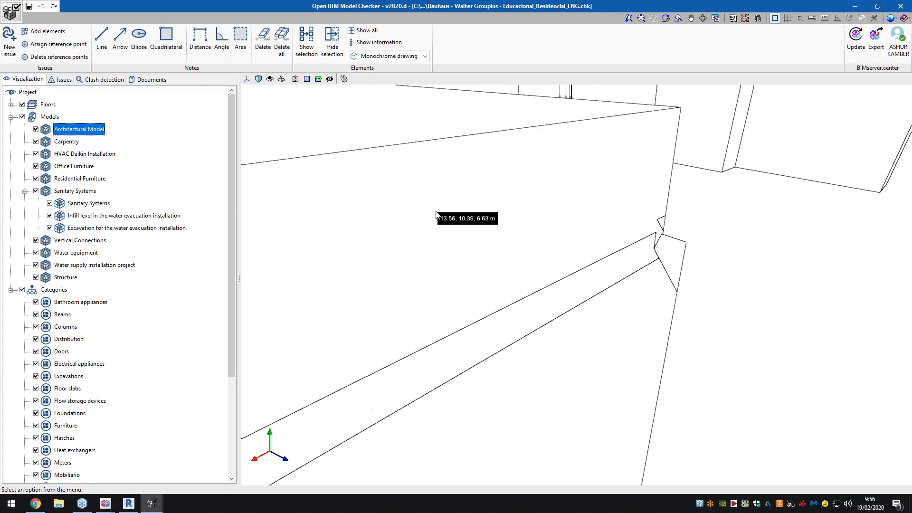
scroll(441, 217, "down", 3)
scroll(505, 245, "down", 2)
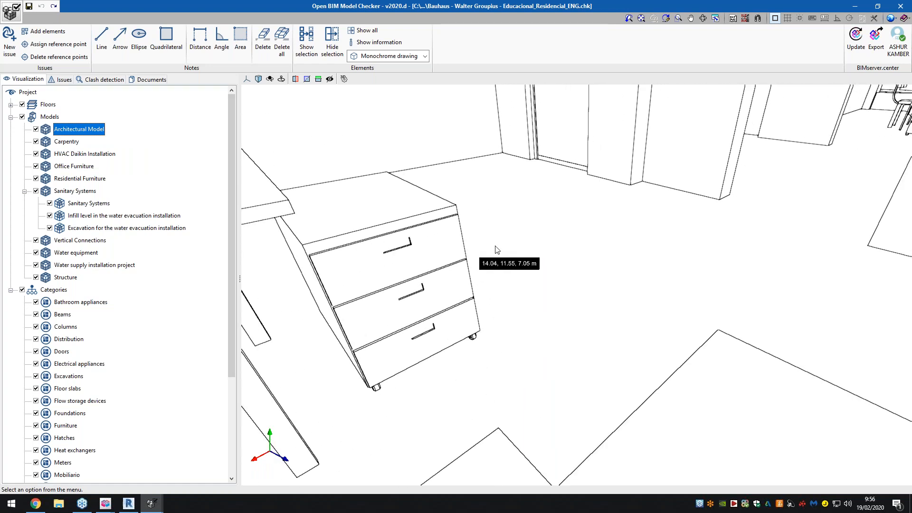
scroll(523, 249, "down", 5)
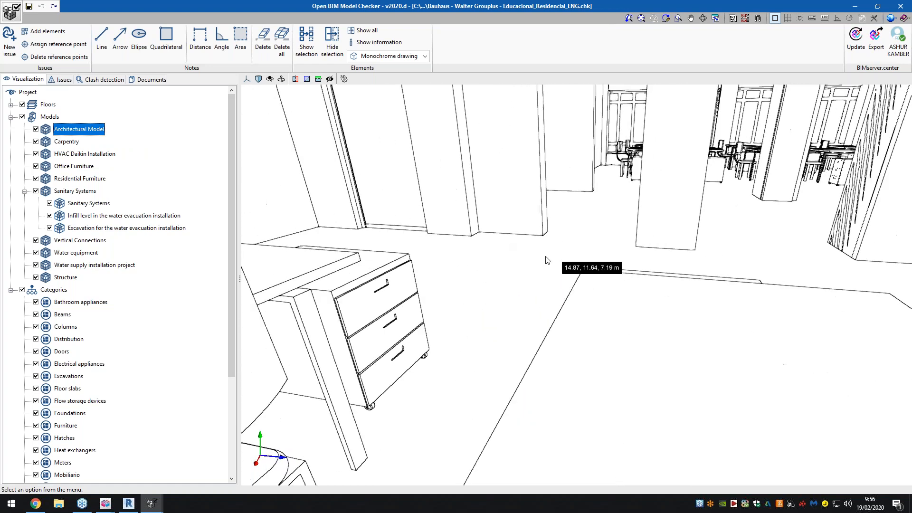
scroll(546, 258, "down", 6)
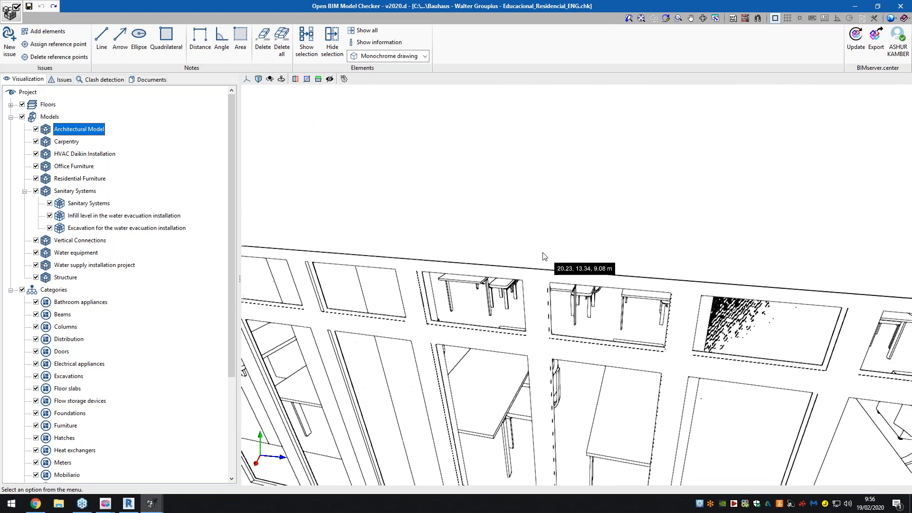
scroll(542, 270, "down", 6)
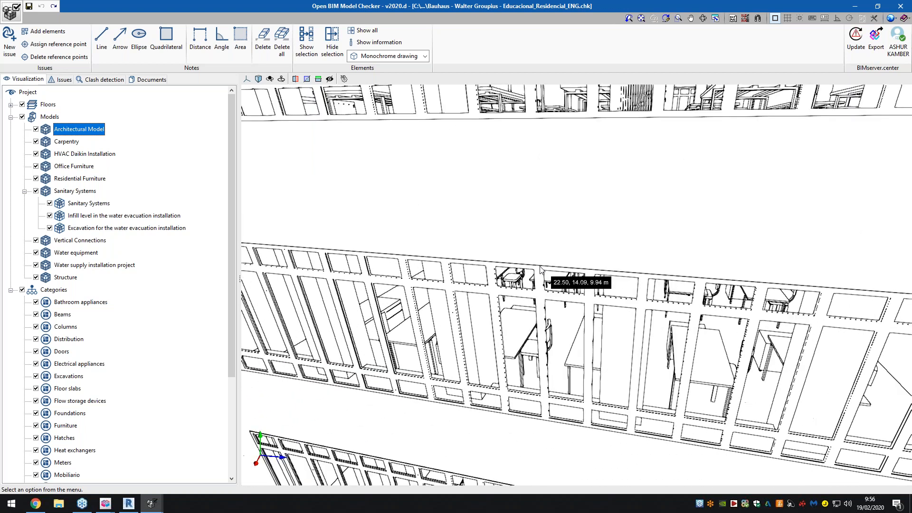
scroll(540, 267, "down", 4)
left_click(404, 56)
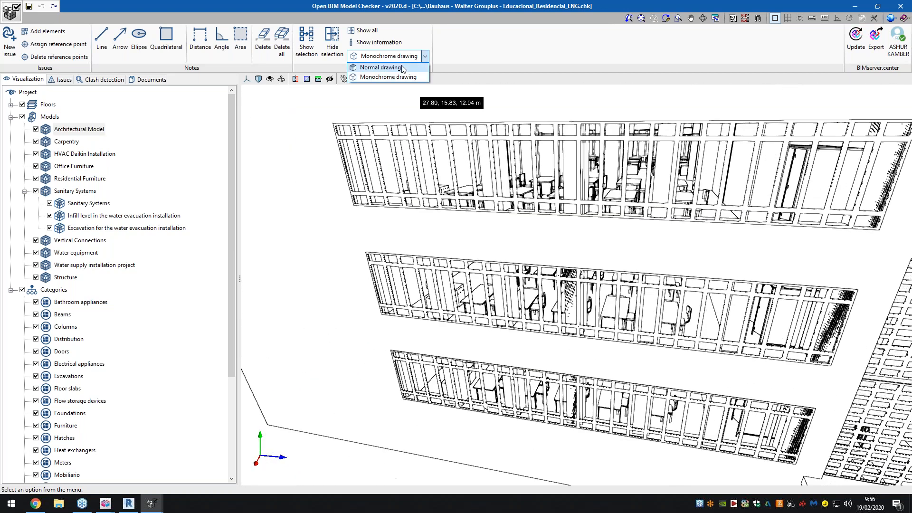
key("Return")
scroll(507, 204, "up", 3)
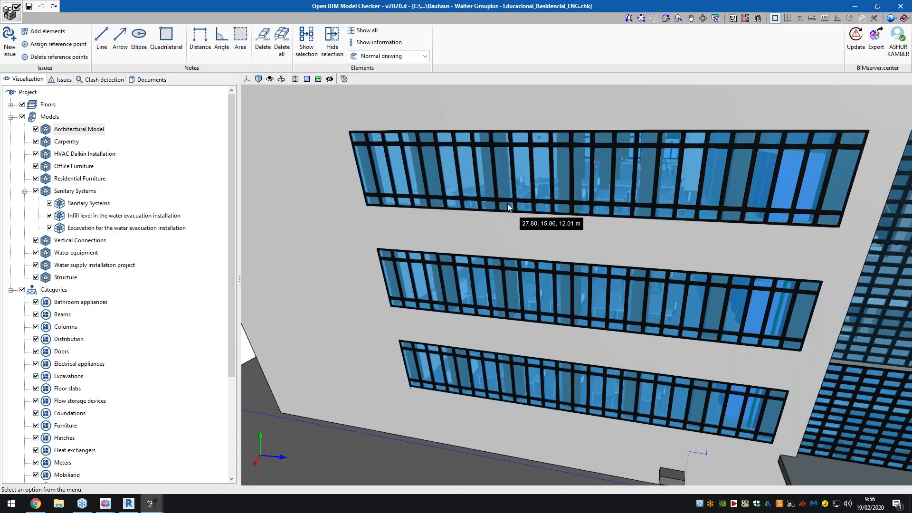
- Hide the Architectural Model and inspect the exposed structure and furniture of the building
scroll(509, 203, "down", 6)
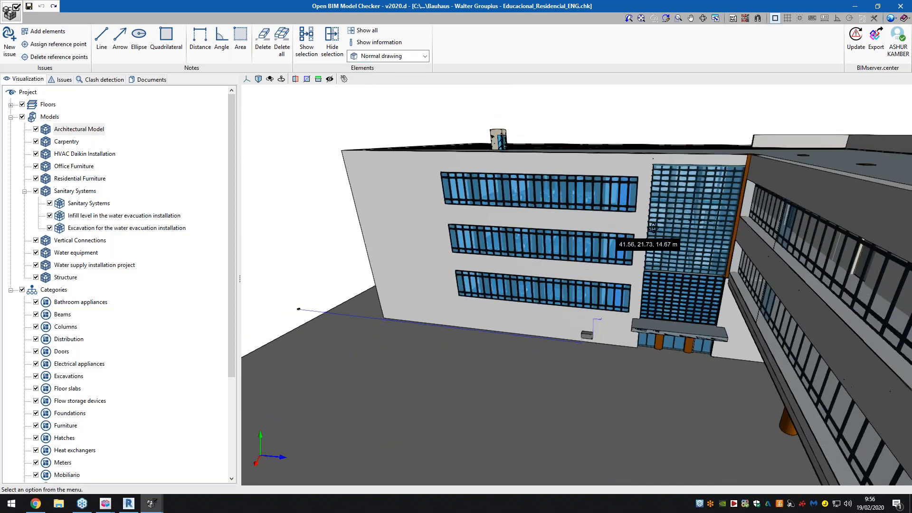
middle_click_drag(618, 228, 693, 222)
scroll(696, 224, "down", 8)
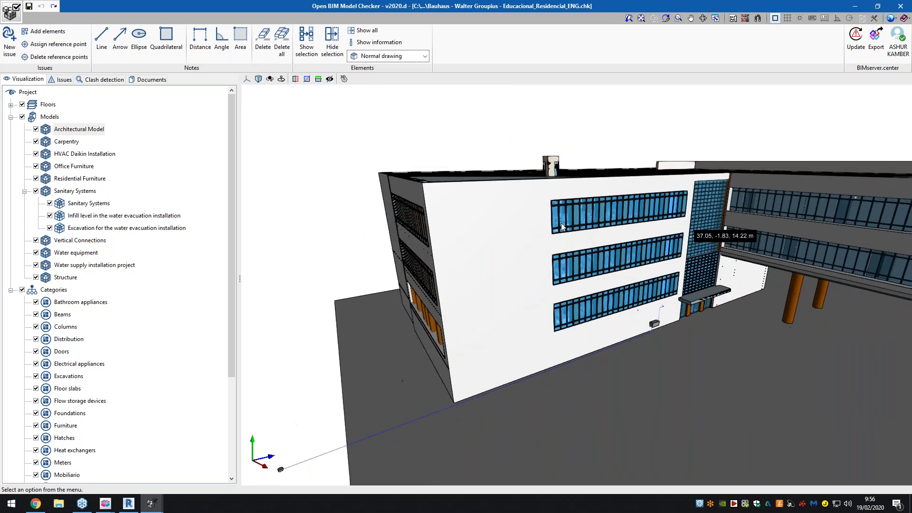
middle_click_drag(716, 238, 803, 273)
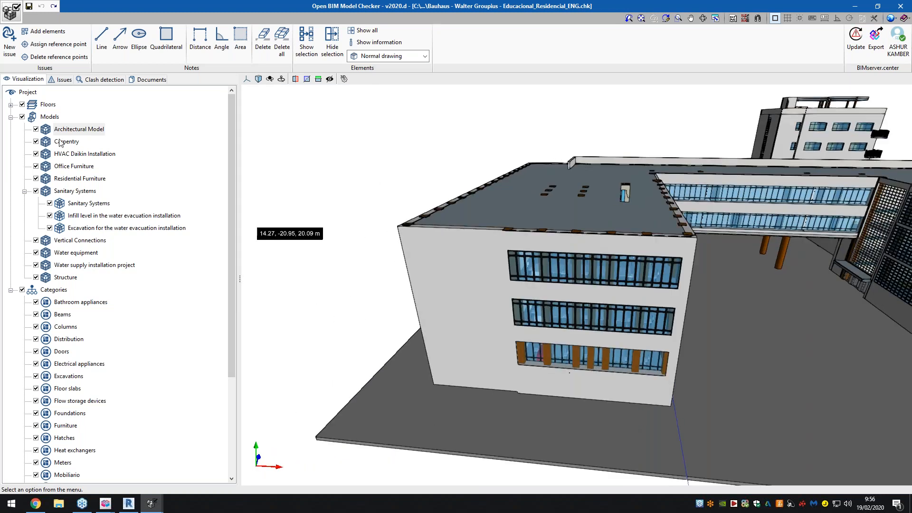
left_click(36, 129)
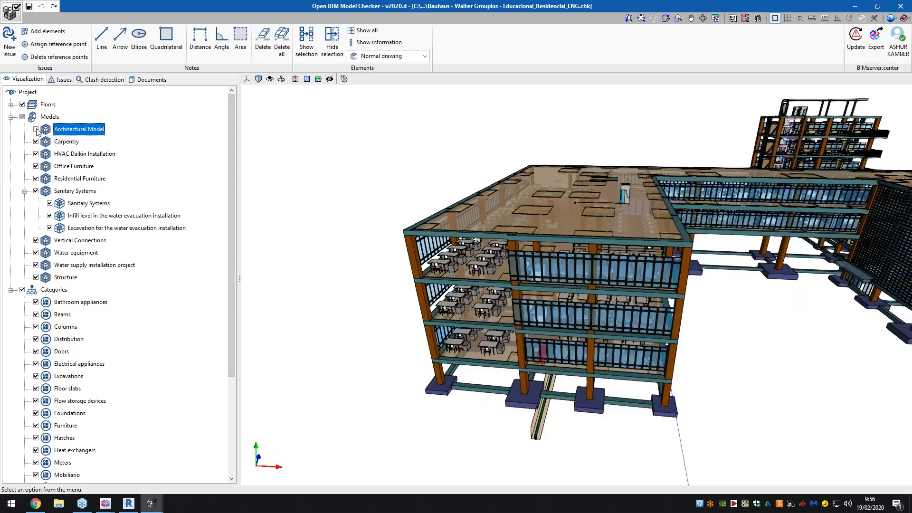
middle_click_drag(535, 313, 668, 229)
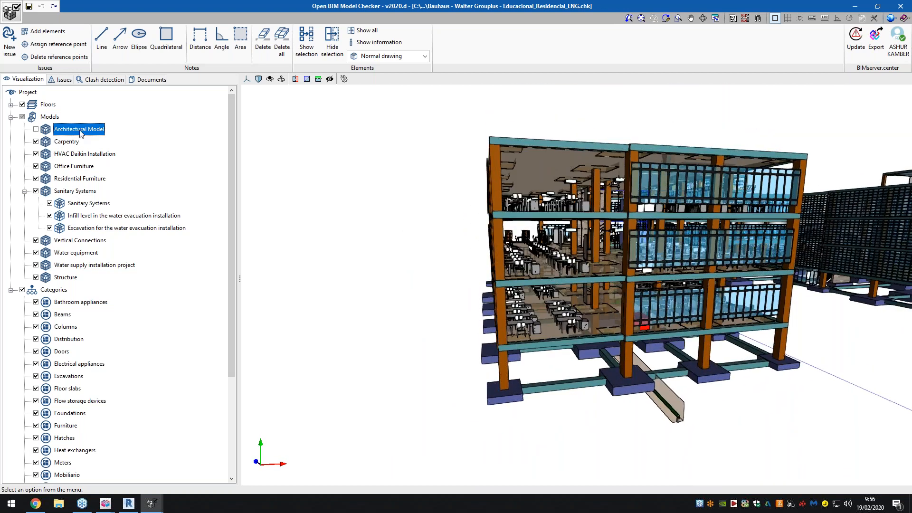
- Change the Carpentry model's display to transparent drawing and finally to wire drawing, and inspect the windows
right_click(71, 143)
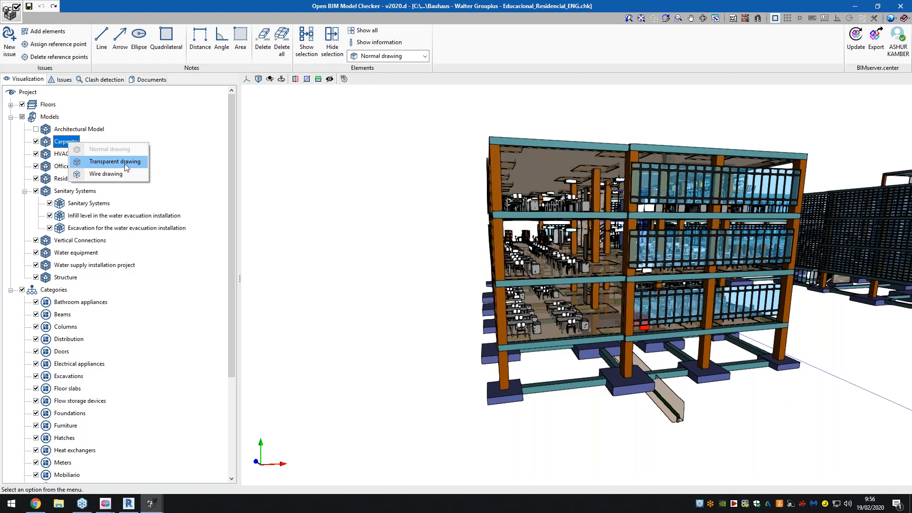
left_click(124, 162)
right_click(76, 141)
left_click(97, 174)
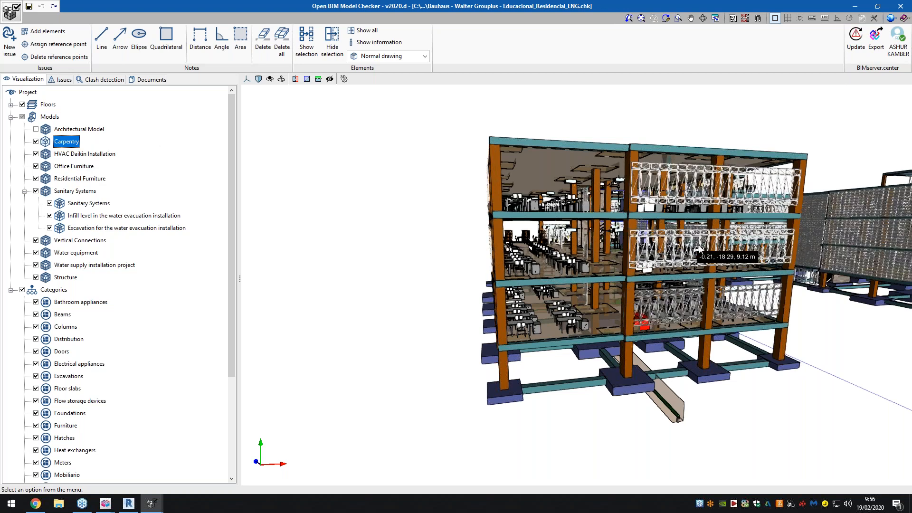
scroll(700, 248, "up", 5)
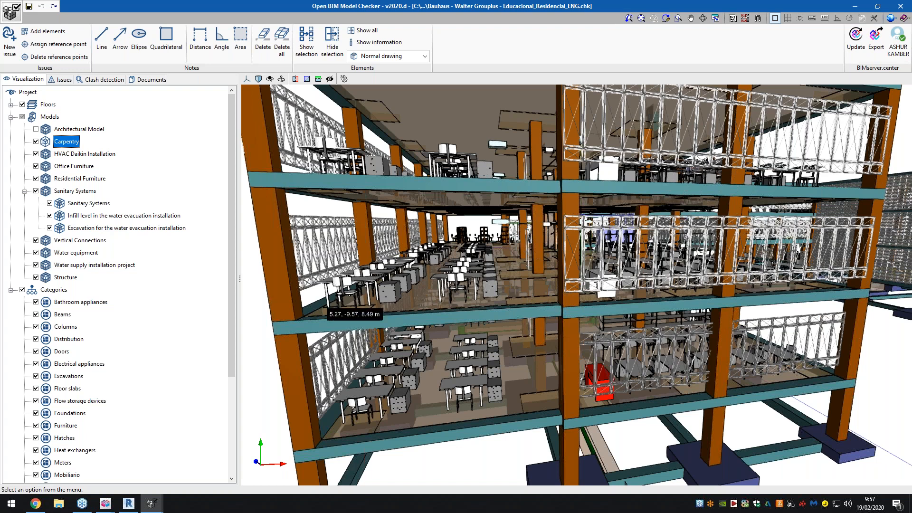
middle_click_drag(442, 294, 522, 297)
- Switch to BIMserver.center in the browser, open the list of all projects, and show 20 entries per page
left_click(45, 507)
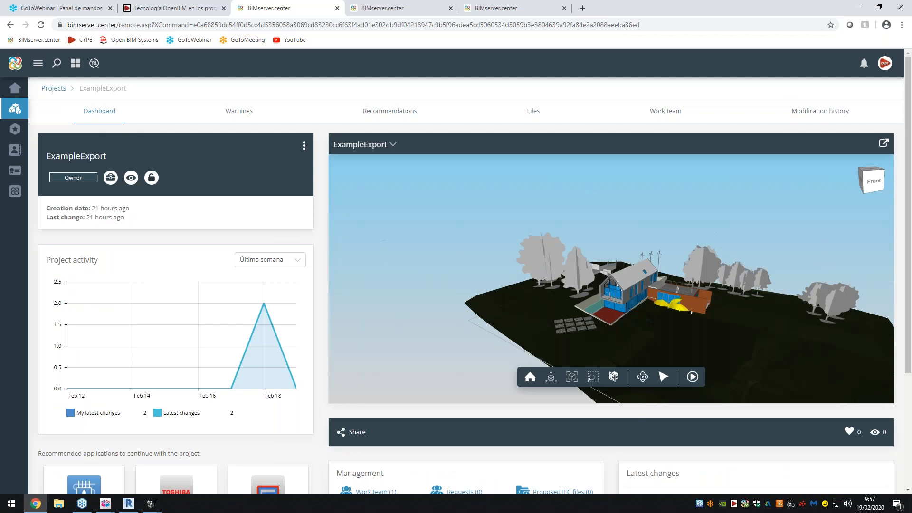
left_click(15, 108)
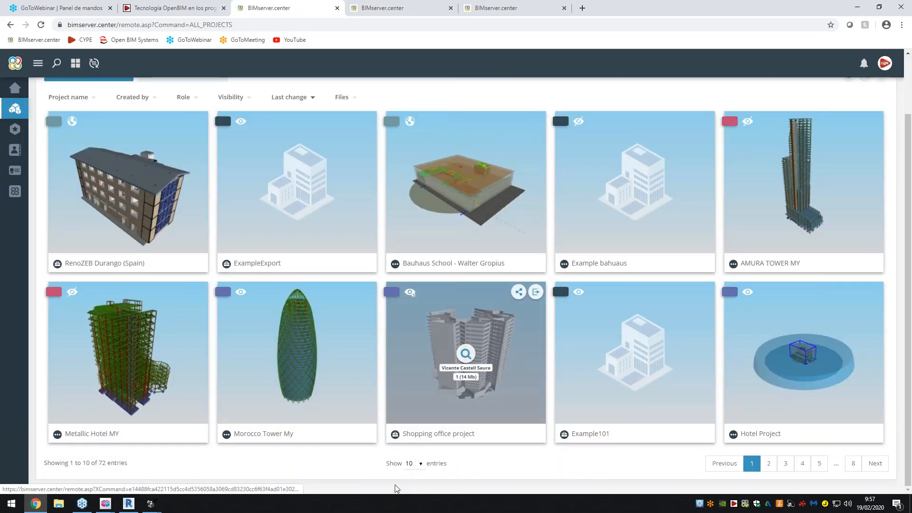
left_click(412, 464)
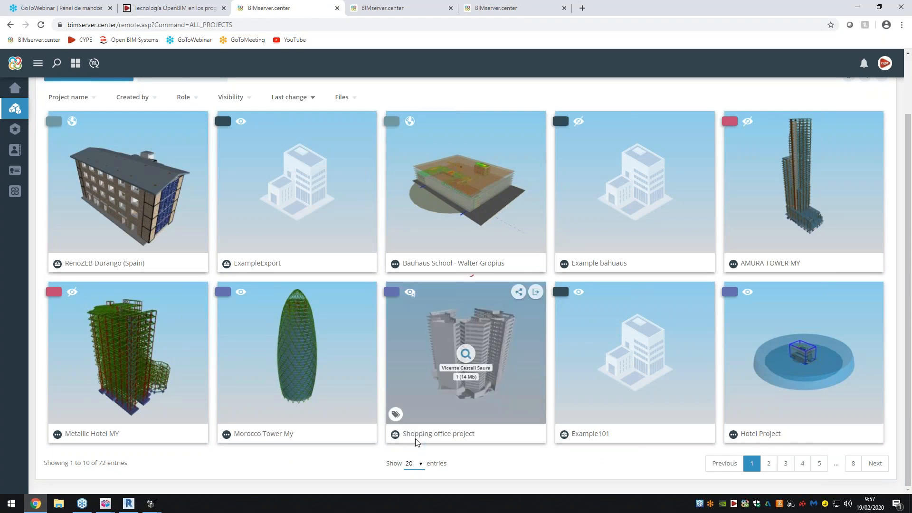
- Increase the number of entries shown per page and look through the longer list of active BIMserver.center projects
left_click(414, 436)
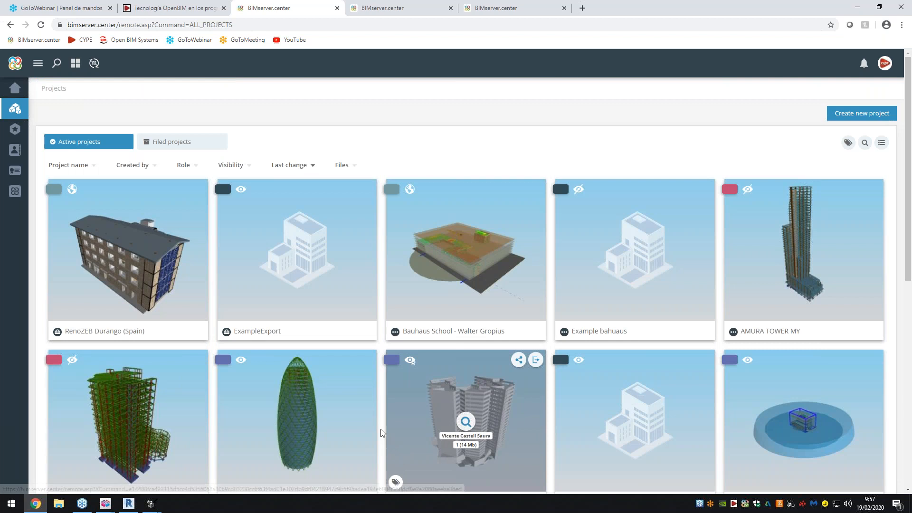
scroll(381, 429, "down", 2)
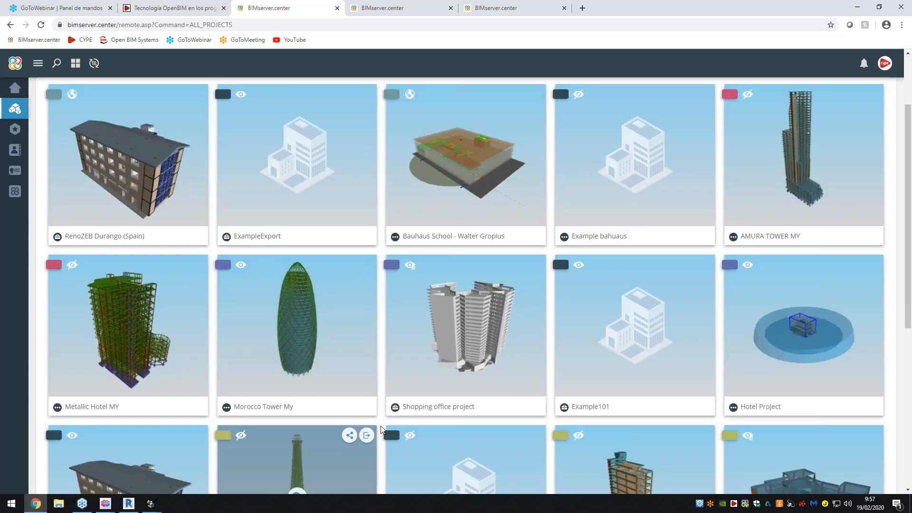
scroll(381, 429, "down", 4)
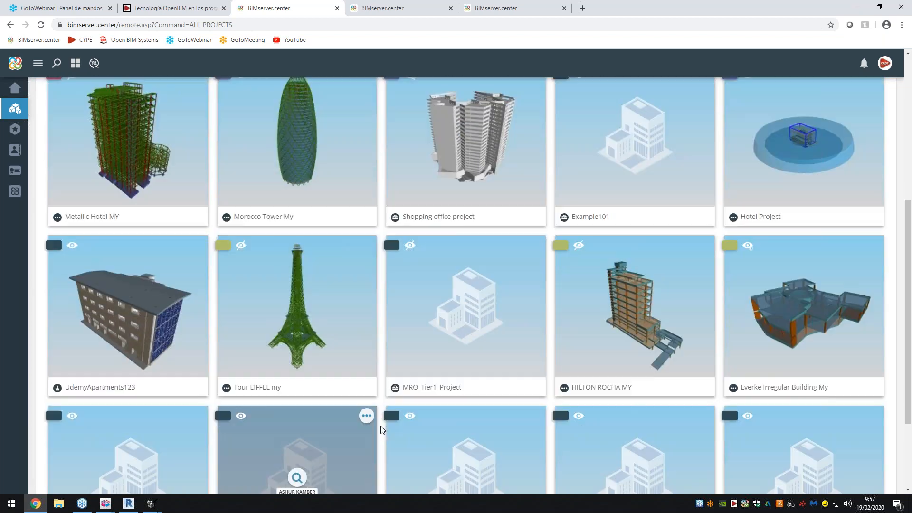
scroll(381, 429, "down", 3)
left_click(443, 464)
left_click(438, 453)
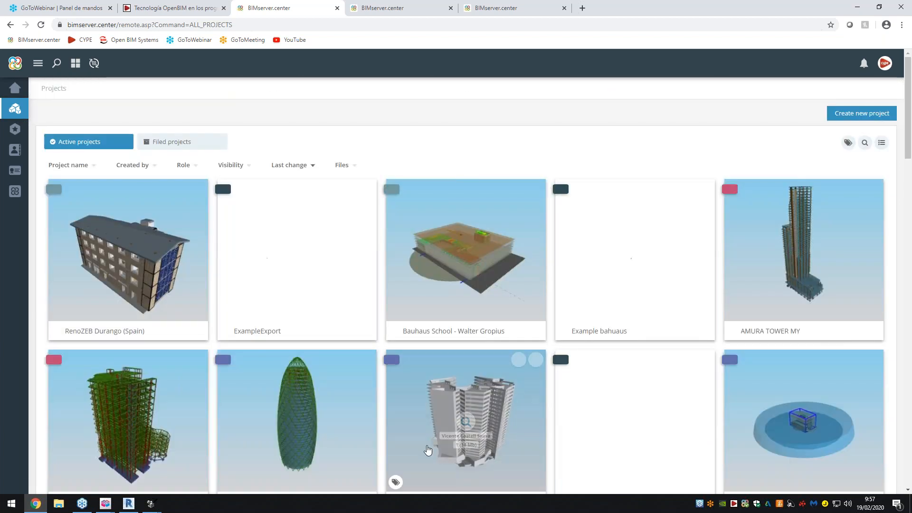
scroll(430, 434, "down", 10)
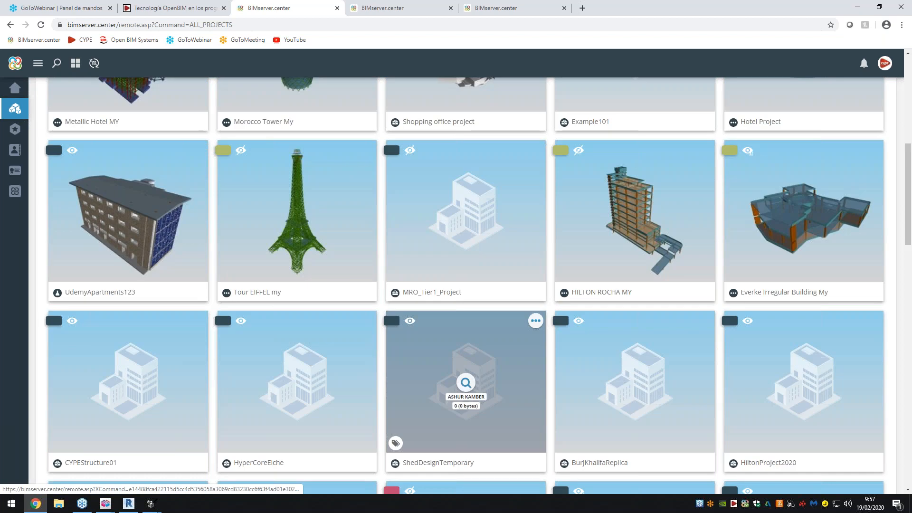
scroll(465, 308, "down", 1)
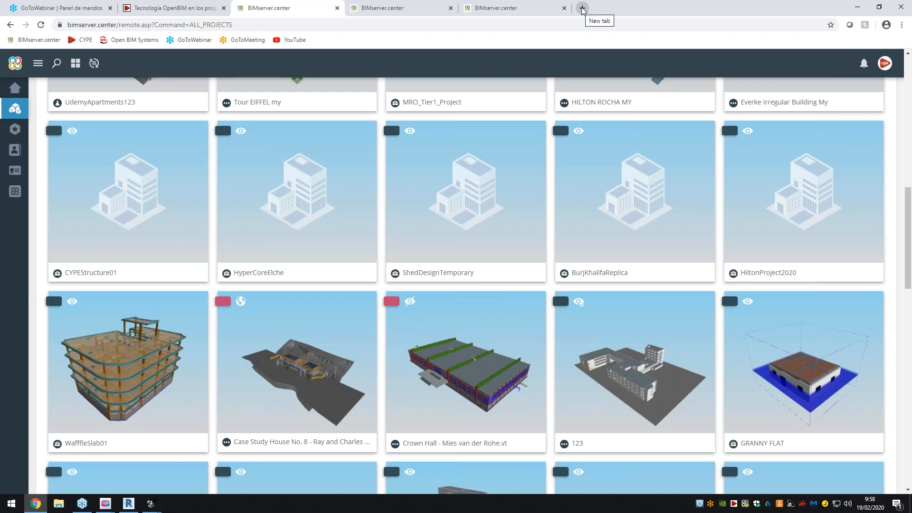
- Search Google for "udemy ifc builder" in a new browser tab and open the Free BIM Tutorial - IFC Builder course on Udemy
left_click(582, 10)
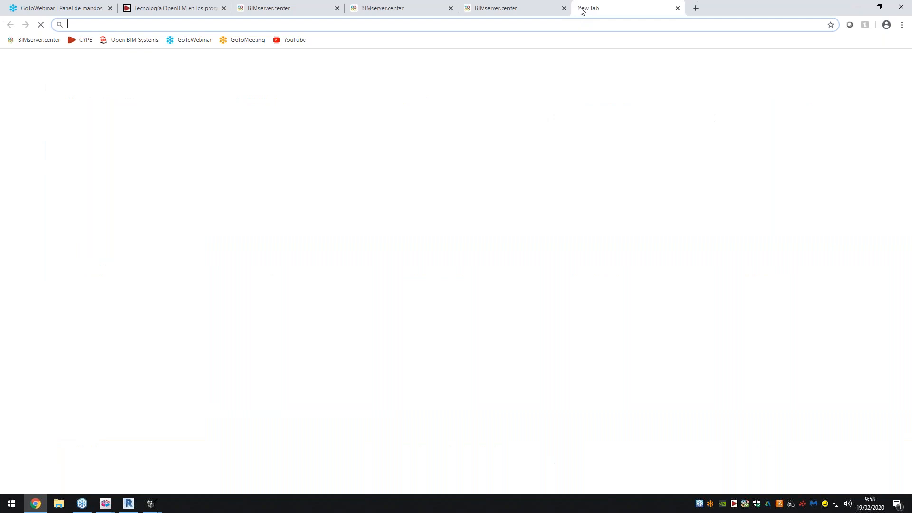
type("udemy i")
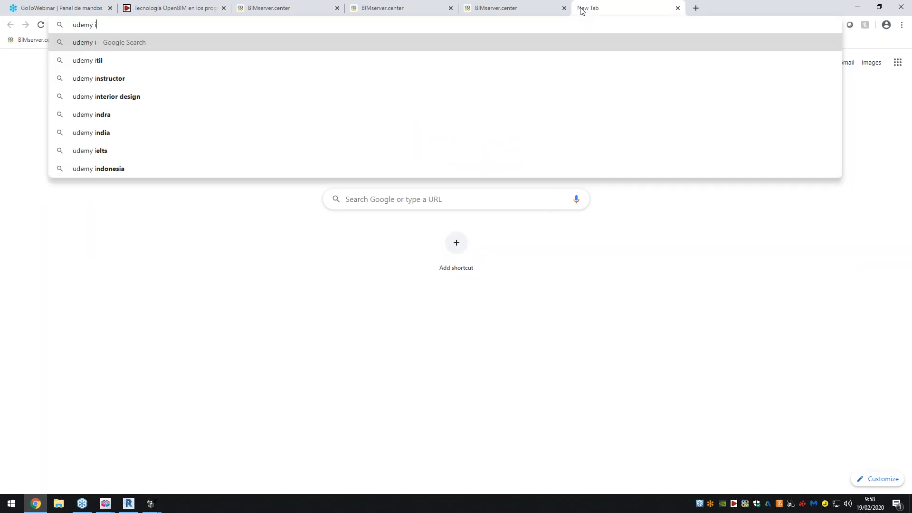
type("fc builder")
key("Return")
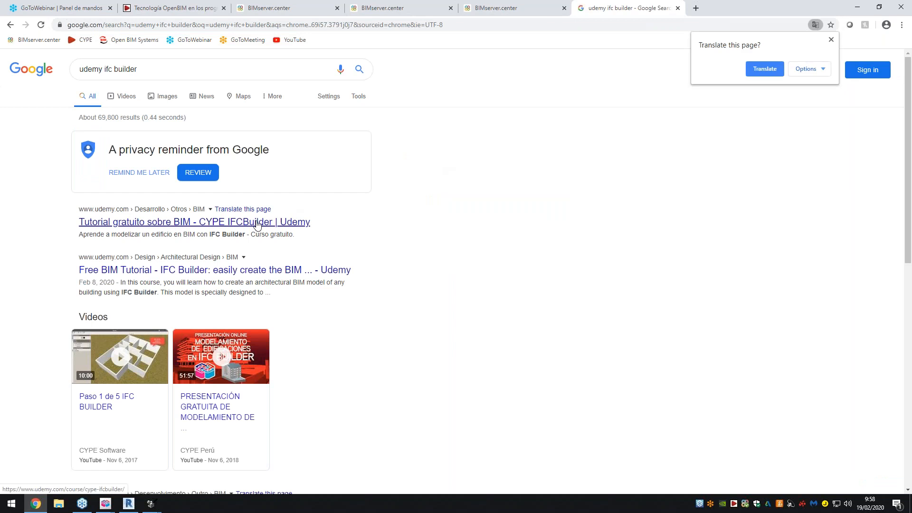
left_click(246, 274)
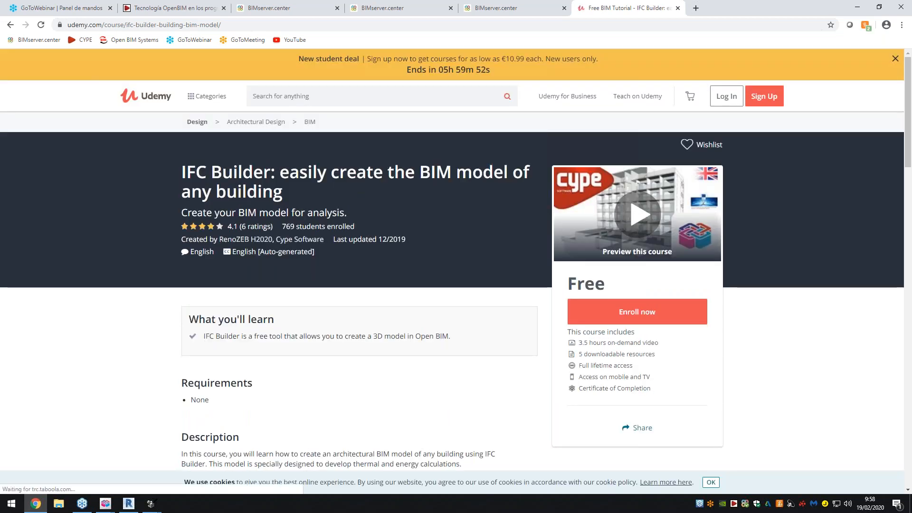
scroll(335, 207, "down", 1)
- Show the Webinar floor plan in IFC Builder, then return to the Udemy course page in the browser and review its overview
mouse_move(105, 504)
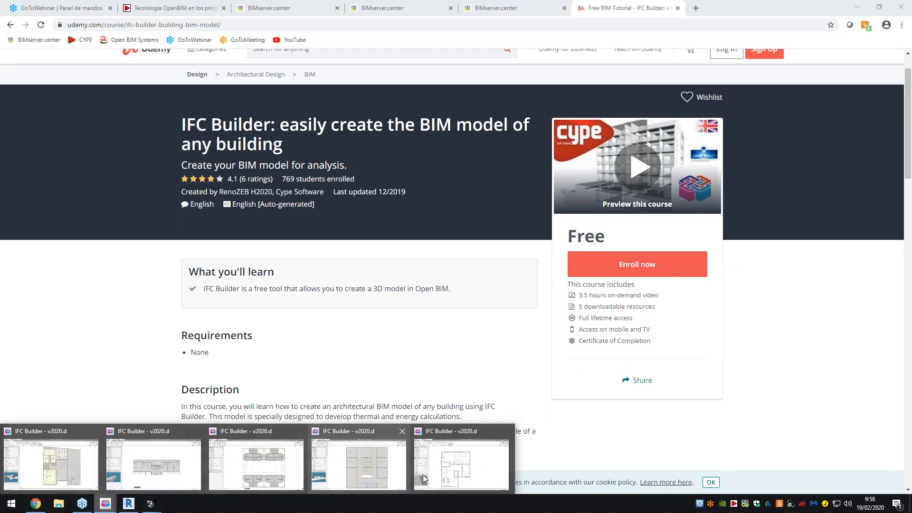
left_click(435, 468)
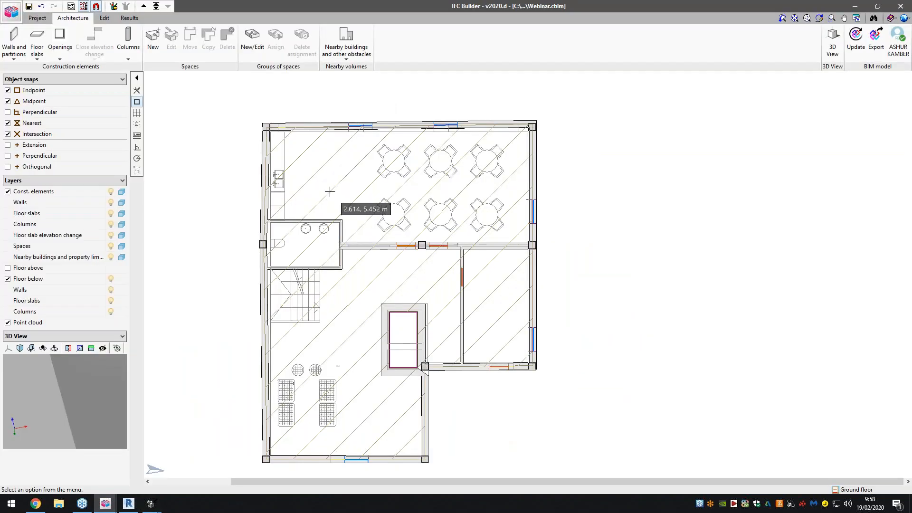
left_click(33, 505)
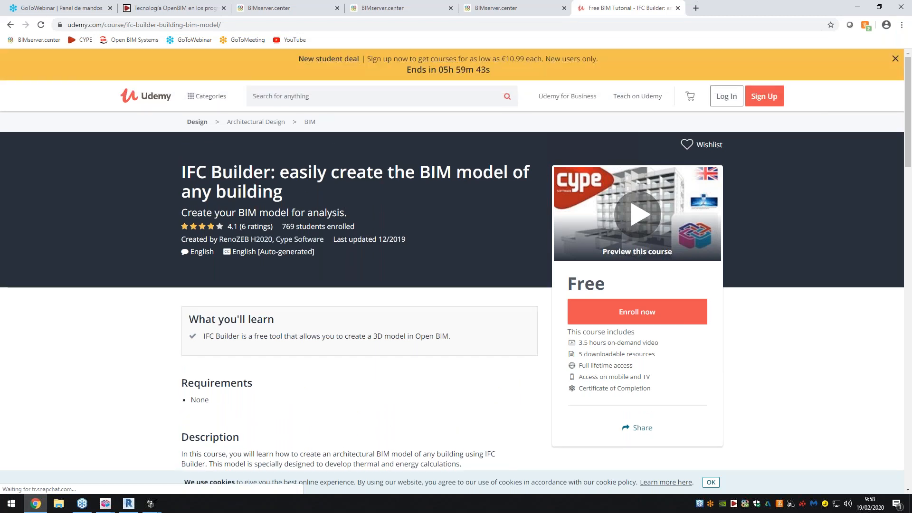
scroll(300, 205, "down", 4)
scroll(304, 203, "up", 1)
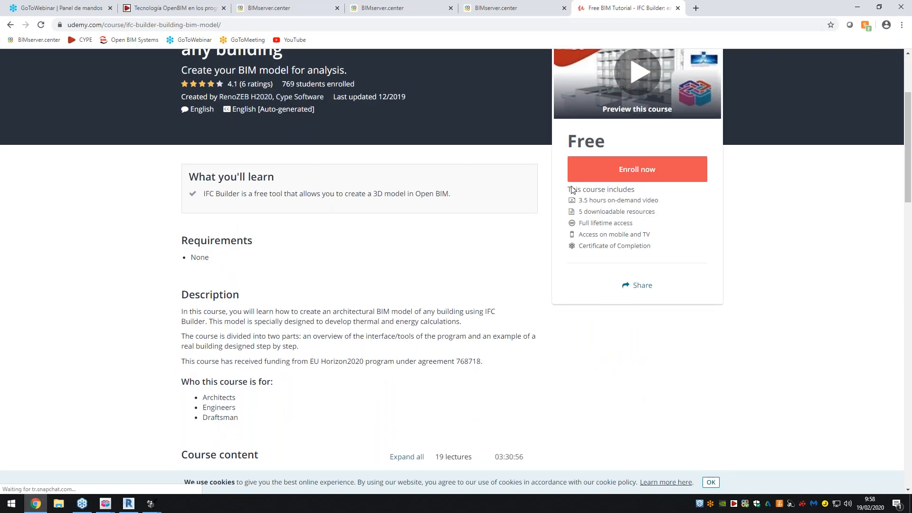
scroll(555, 186, "up", 1)
scroll(557, 190, "up", 1)
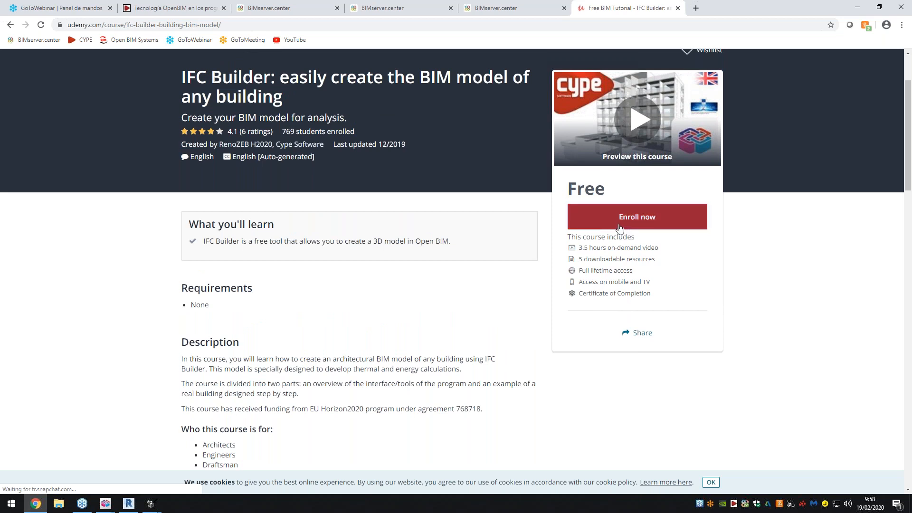
- Expand the General Interface, Architecture Toolbar and Example: Durango sections of the course content and review their lectures
scroll(424, 310, "down", 6)
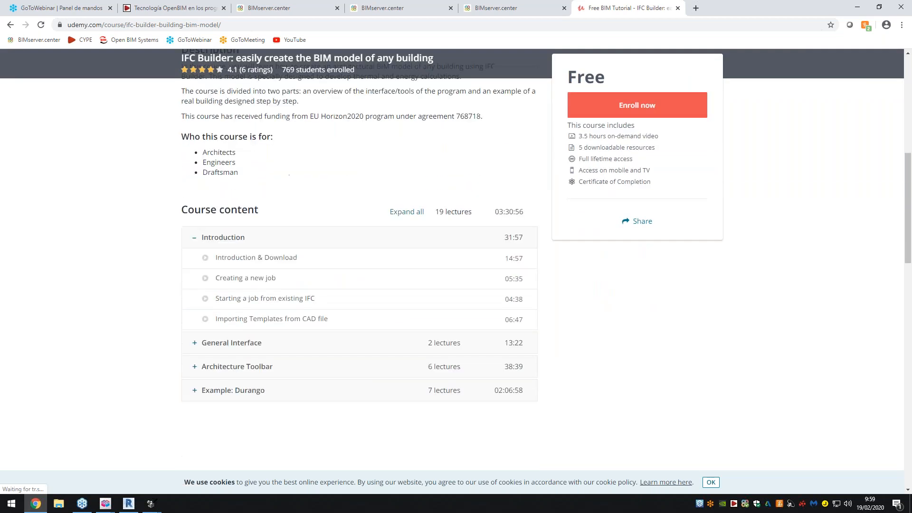
scroll(212, 262, "down", 2)
left_click(212, 259)
left_click(218, 319)
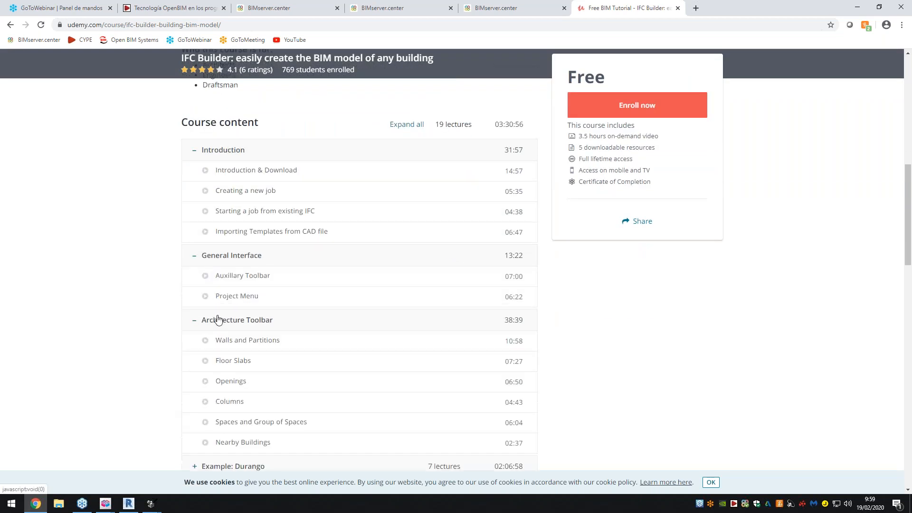
scroll(218, 319, "down", 2)
left_click(223, 372)
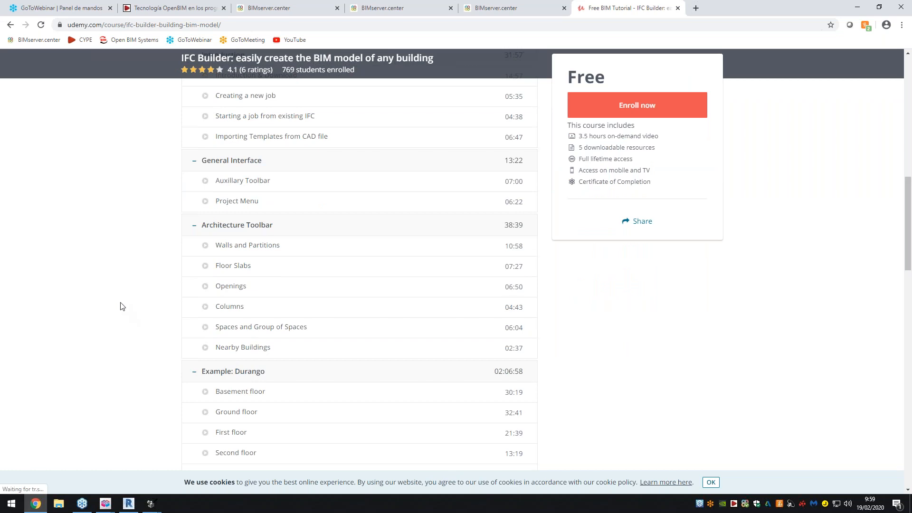
scroll(147, 320, "down", 4)
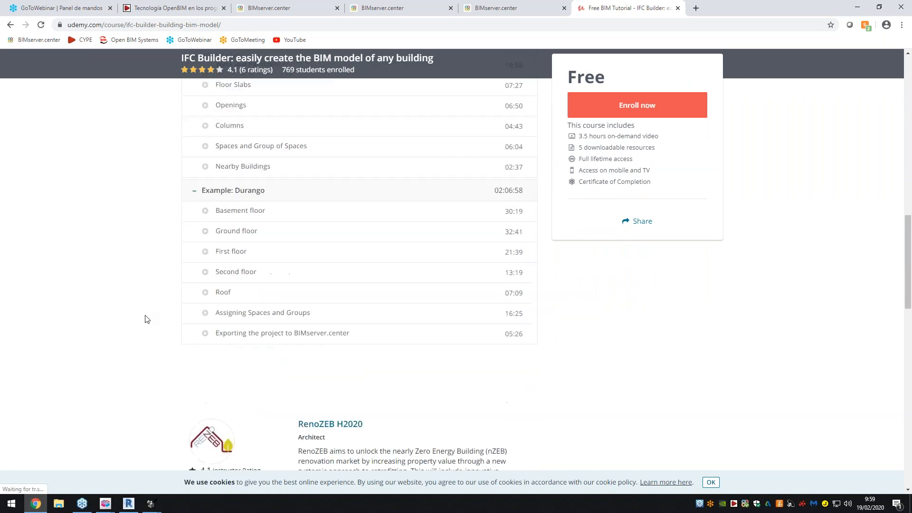
scroll(149, 323, "down", 3)
scroll(152, 325, "up", 4)
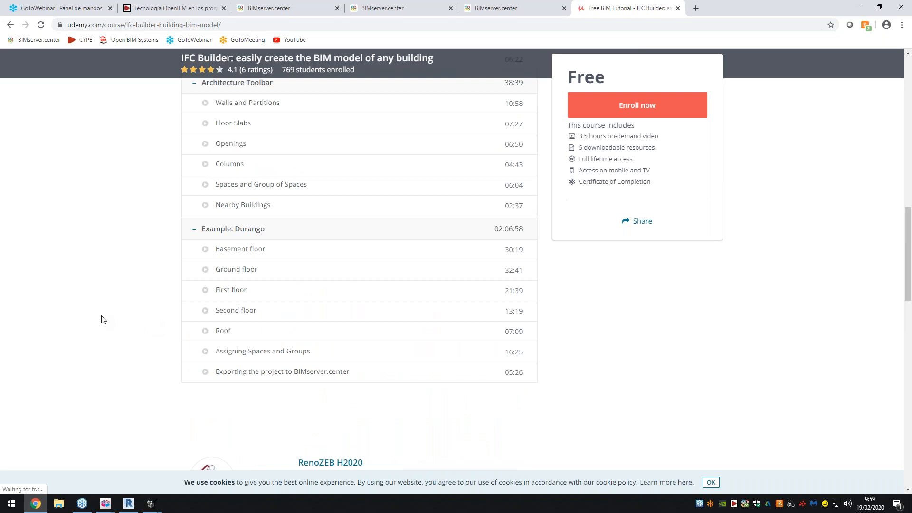
scroll(112, 318, "up", 13)
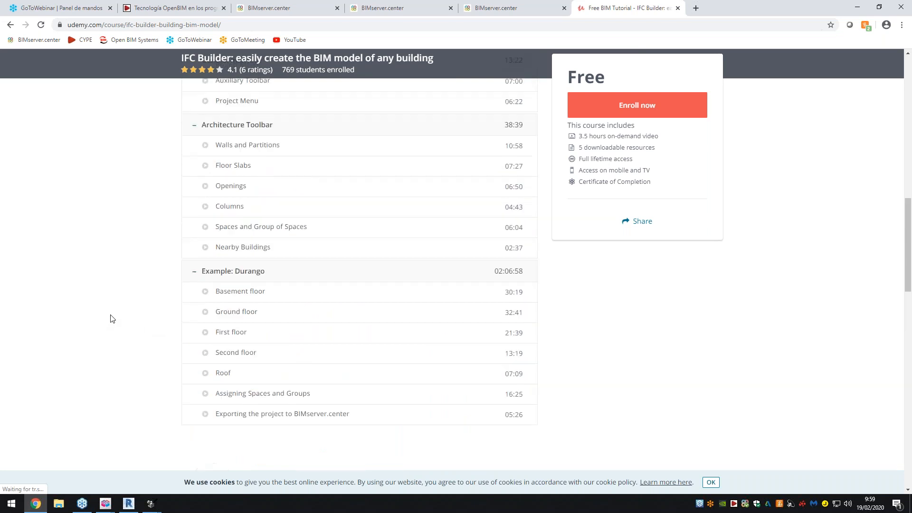
scroll(105, 136, "up", 2)
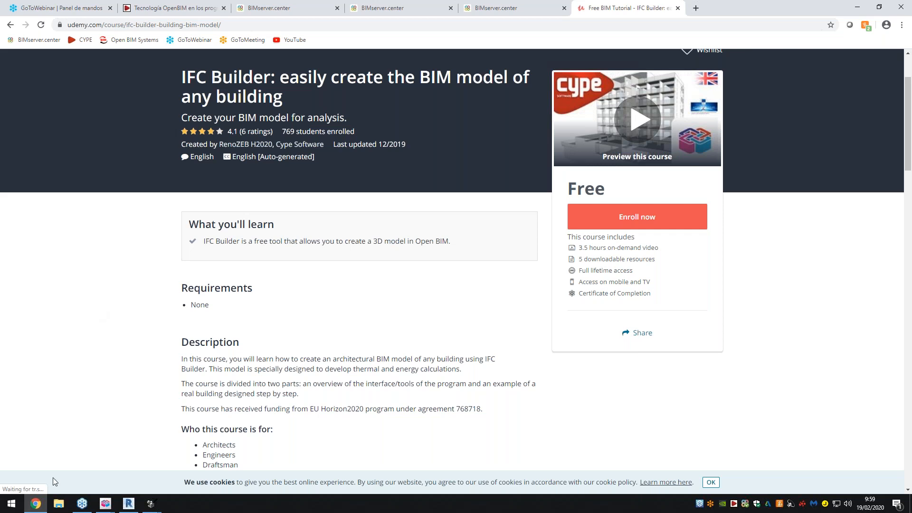
- Switch to the Bauhaus project in Open BIM Model Checker and examine its Categories list, selecting the Unknown category
mouse_move(151, 503)
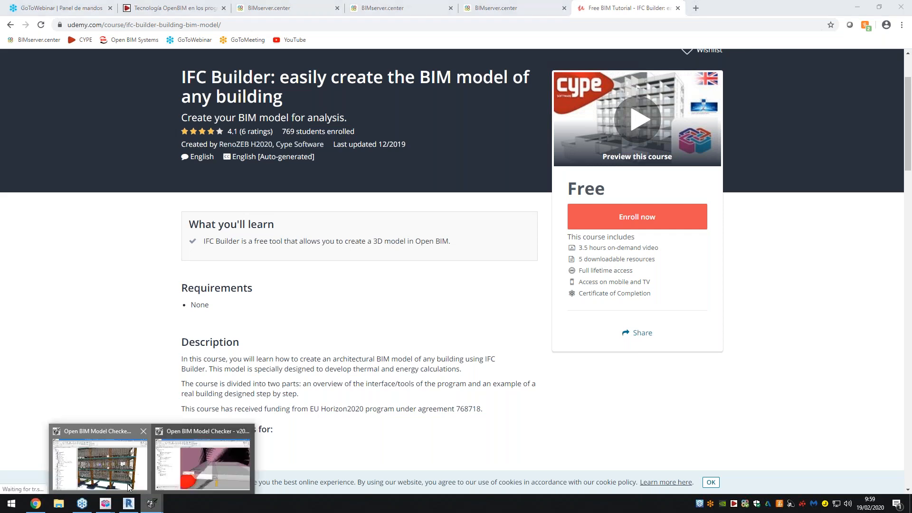
left_click(128, 487)
left_click(57, 290)
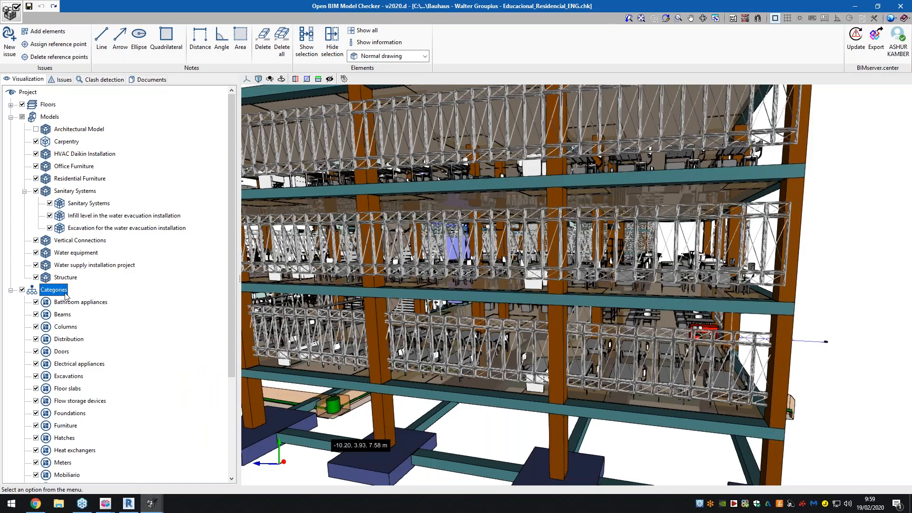
scroll(65, 296, "down", 4)
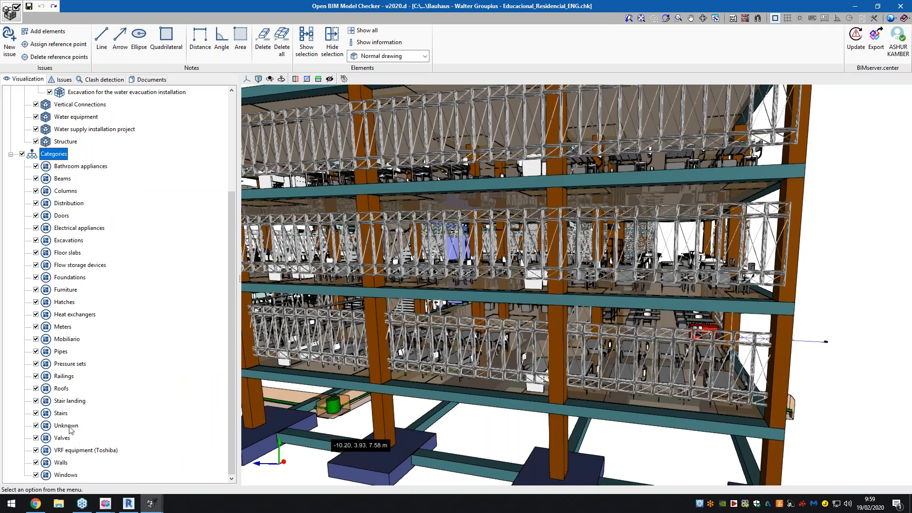
left_click(67, 426)
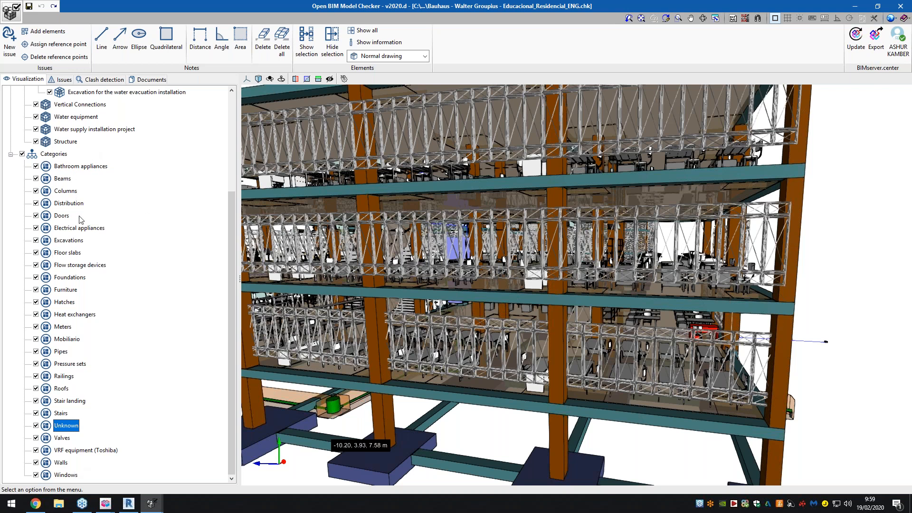
scroll(79, 219, "up", 4)
scroll(80, 220, "down", 4)
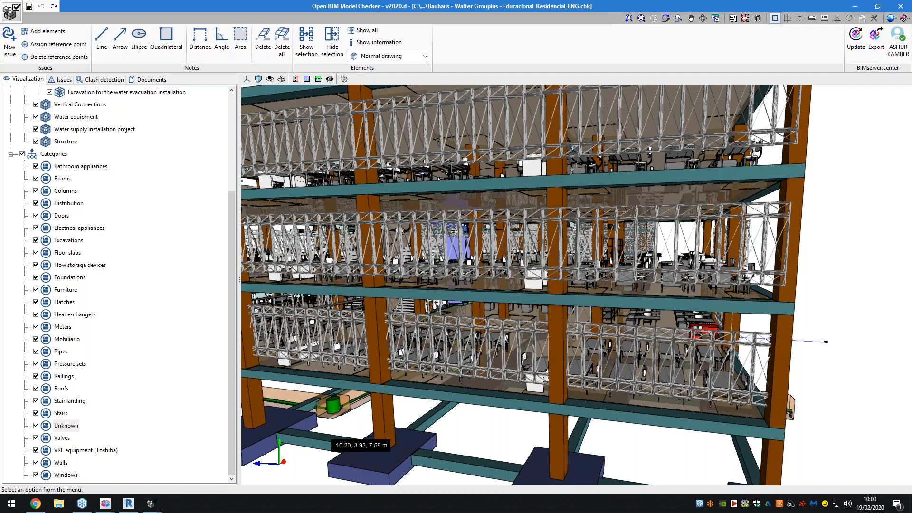
- Switch back to BIMserver.center in the browser, go to its Store and open the IFC Builder application page
left_click(37, 505)
left_click(299, 4)
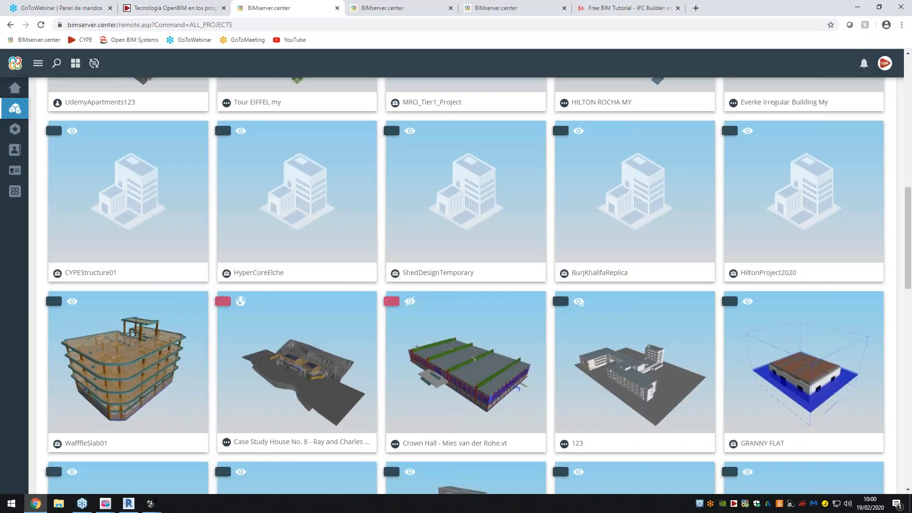
left_click(412, 5)
left_click(494, 8)
left_click(399, 8)
scroll(142, 164, "up", 1)
left_click(57, 90)
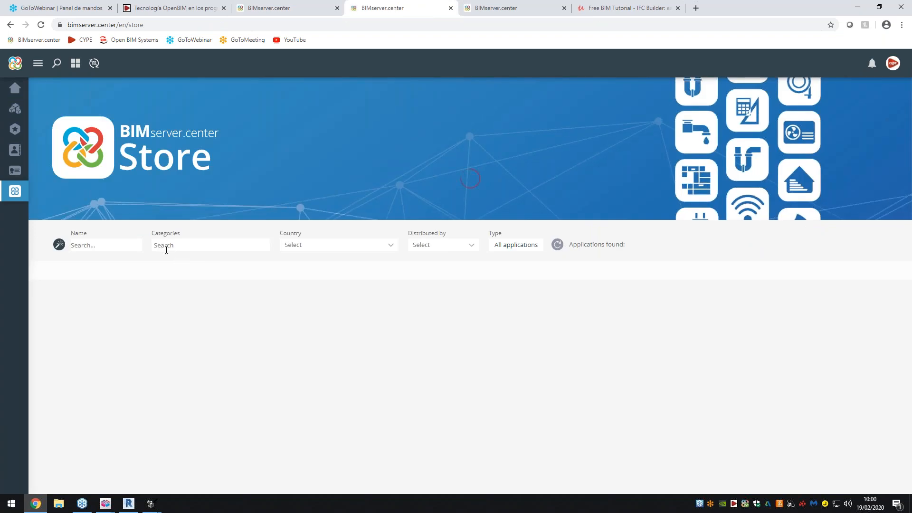
left_click(177, 247)
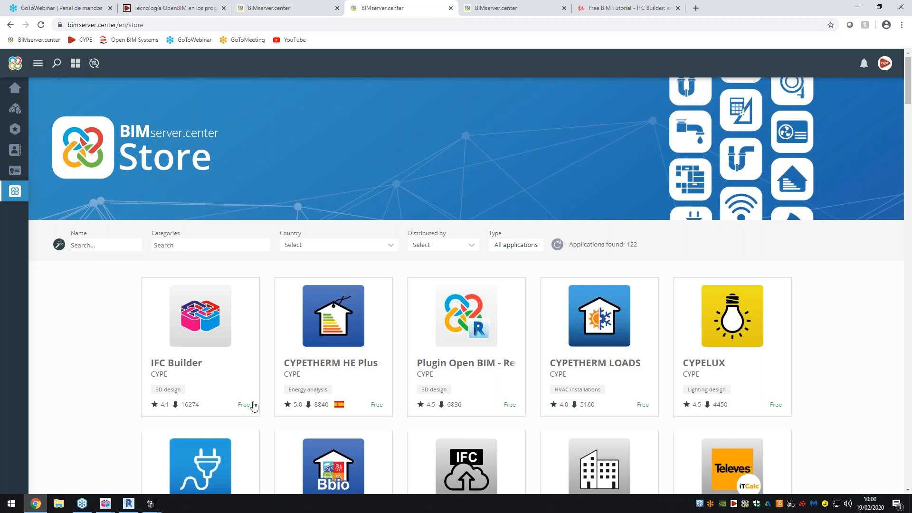
left_click(169, 330)
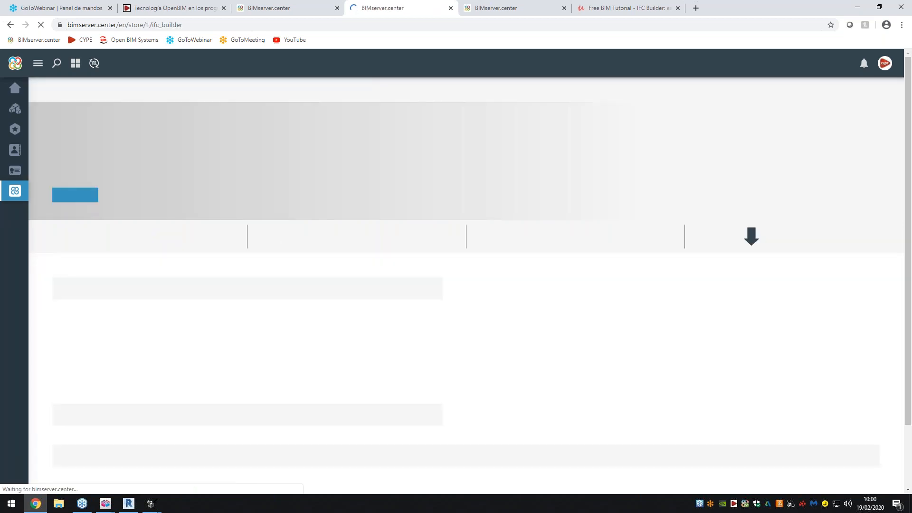
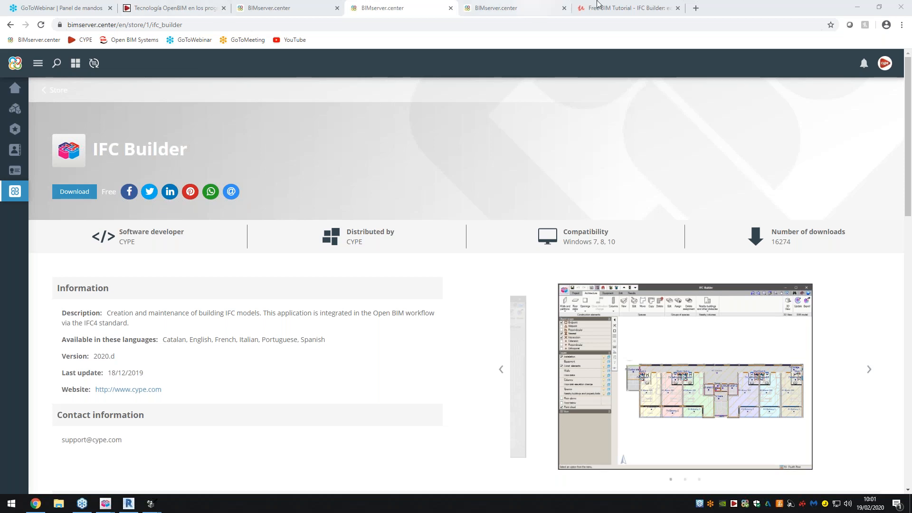
- Switch to the Udemy IFC Builder course page and review its What you'll learn statement
left_click(627, 8)
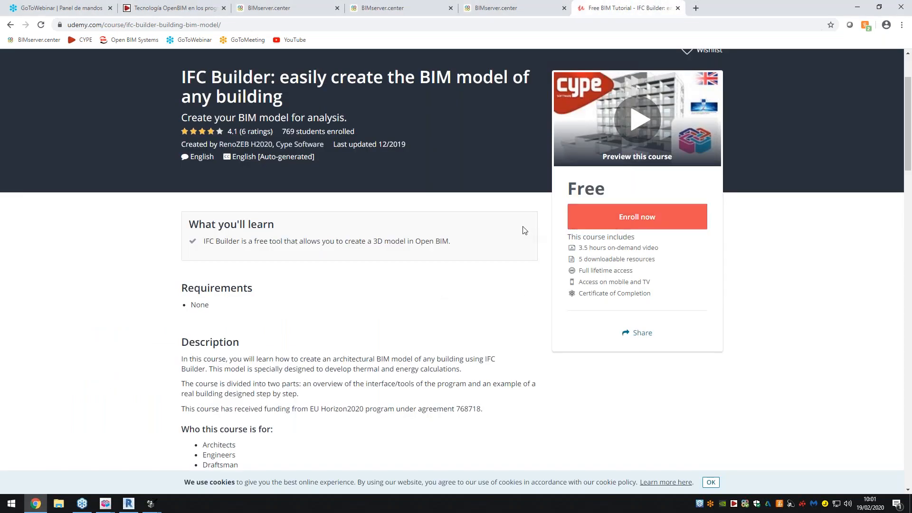
left_click_drag(203, 241, 372, 241)
left_click(371, 242)
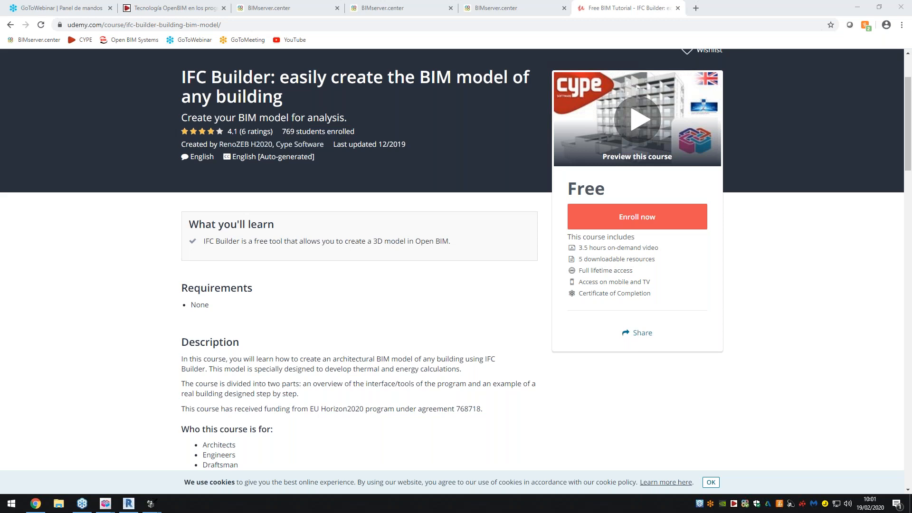
- View the Bauhaus School project files on BIMserver.center, then return to the IFC Builder Store page and review its details
left_click(496, 7)
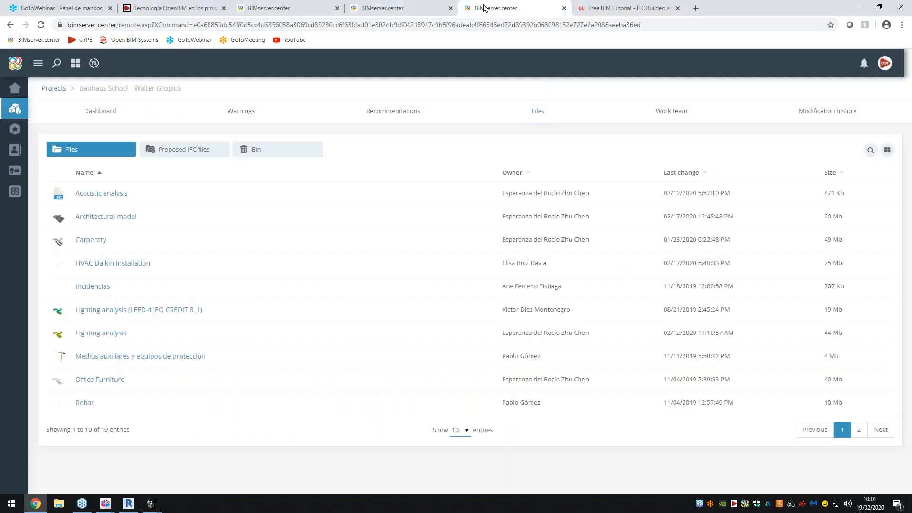
left_click(374, 3)
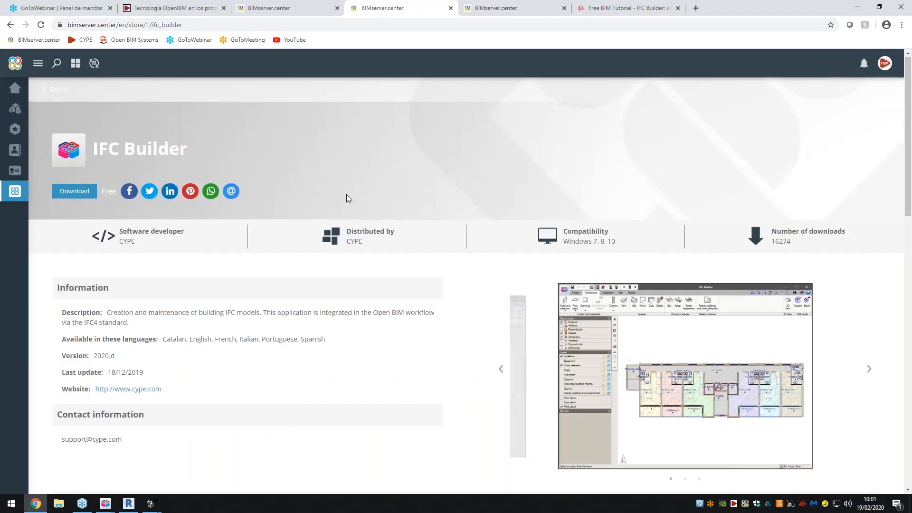
scroll(347, 195, "down", 2)
scroll(348, 197, "up", 2)
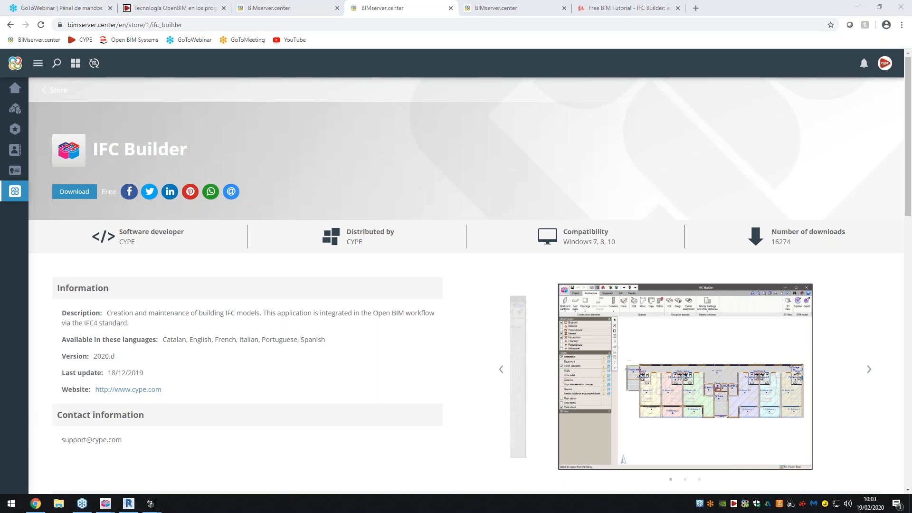
- Return to the BIMserver.center Store, filter the applications by the 3D design category and browse the matching applications
left_click(51, 91)
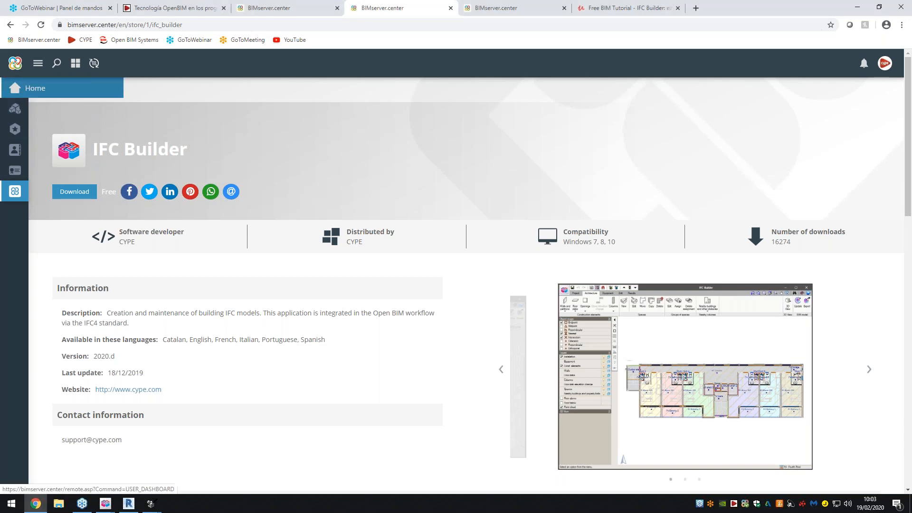
left_click(57, 89)
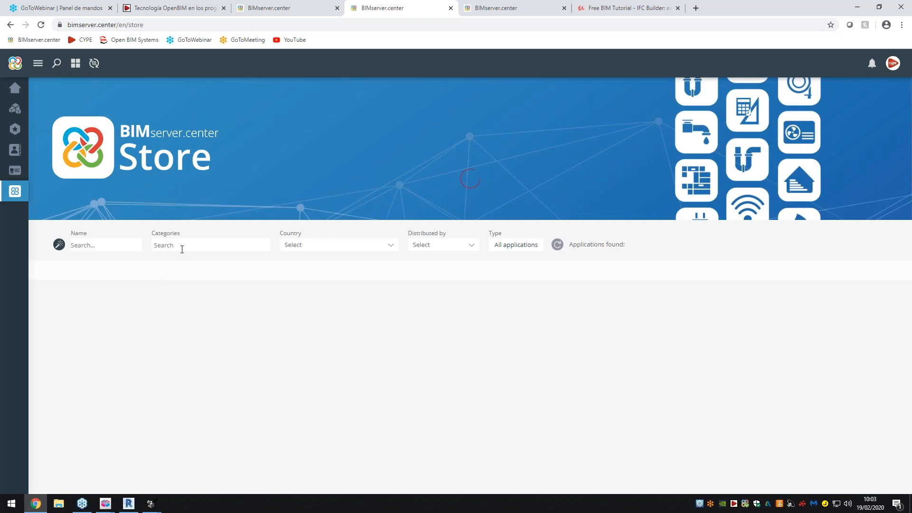
left_click(184, 247)
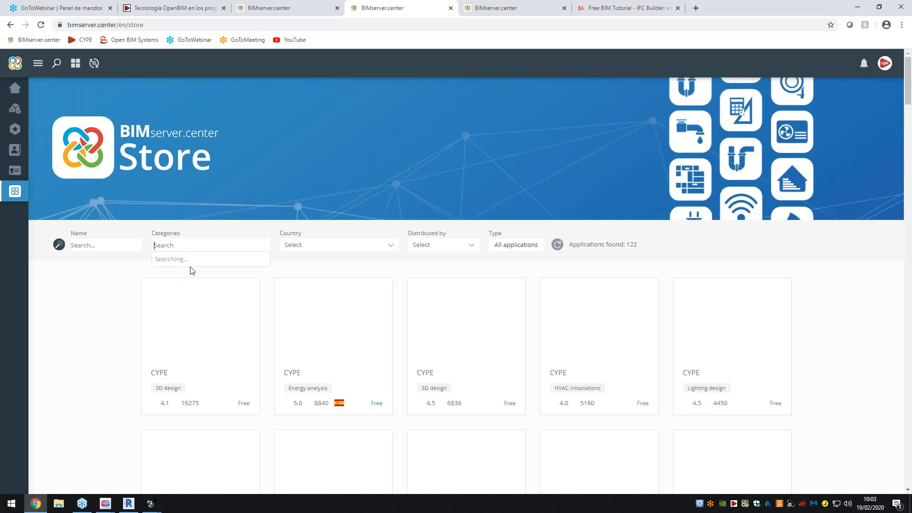
left_click(173, 259)
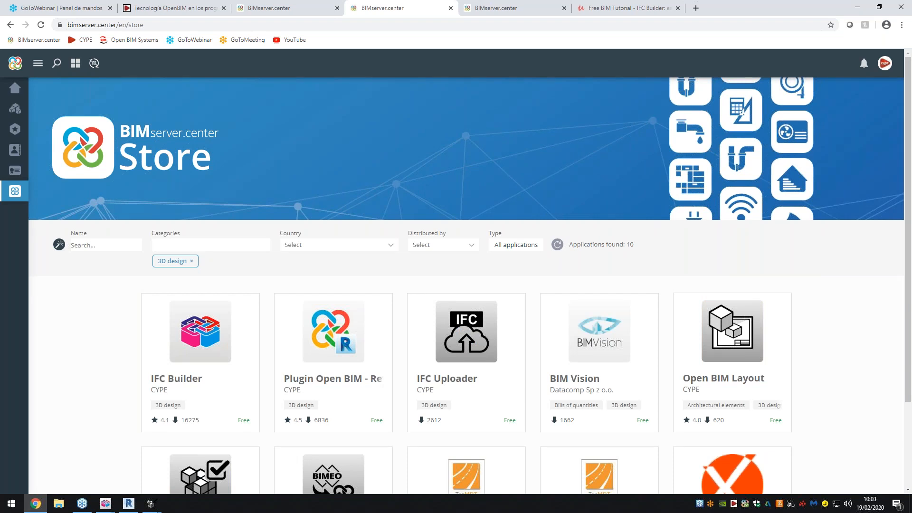
scroll(339, 334, "down", 1)
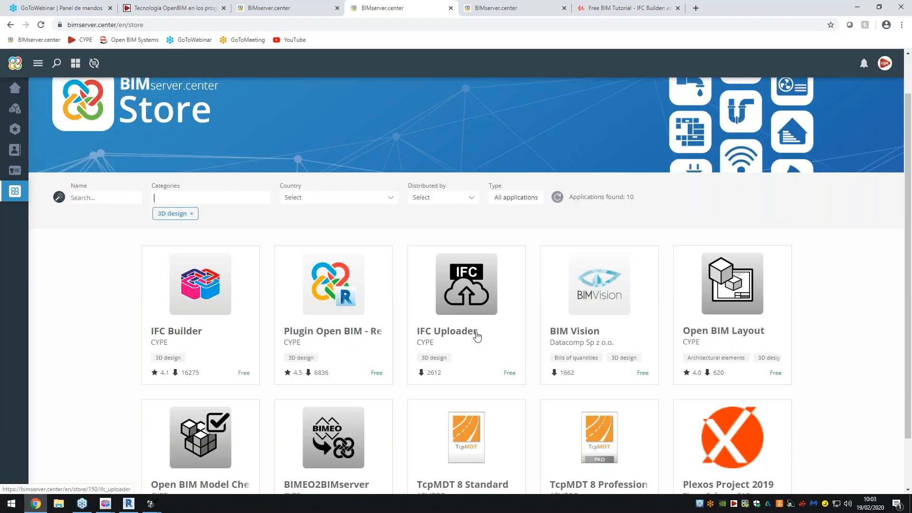
scroll(477, 335, "down", 1)
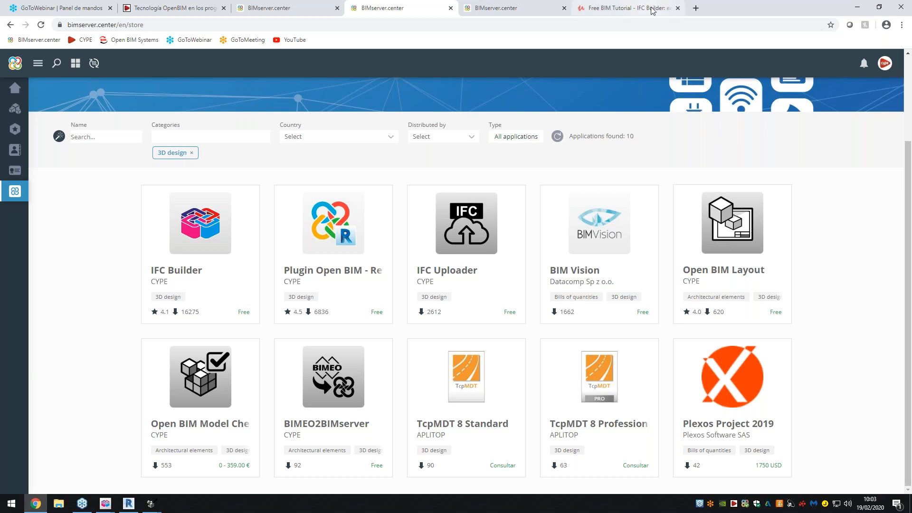
- Switch to the Bauhaus project in Open BIM Model Checker and inspect the whole building and its roof in 3D
left_click_drag(646, 47, 911, 46)
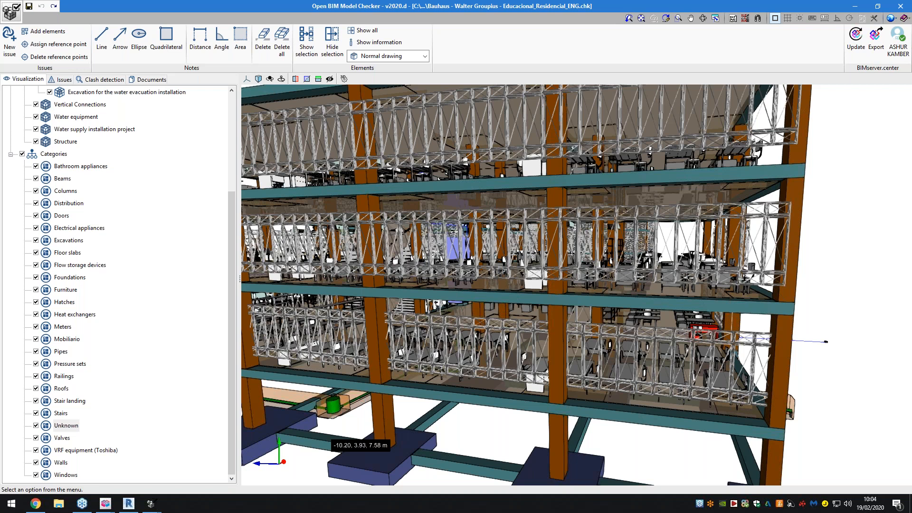
scroll(441, 286, "down", 1)
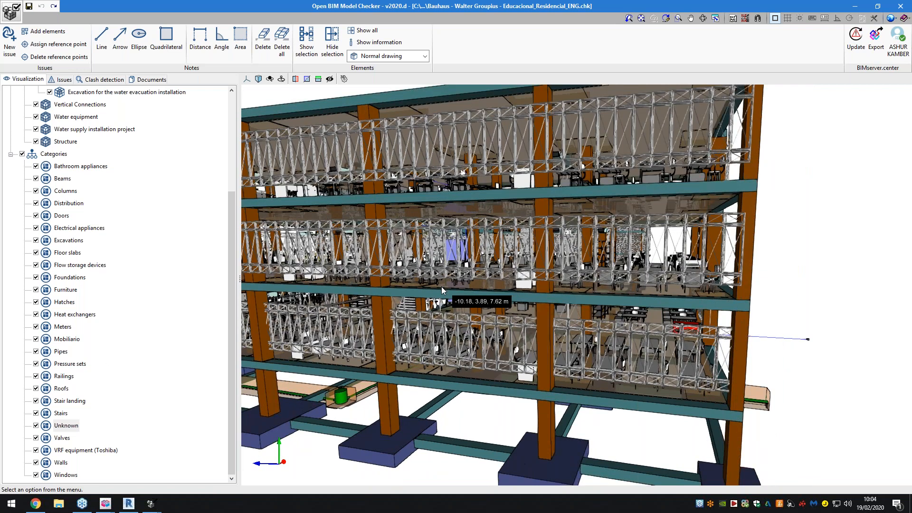
scroll(442, 287, "down", 6)
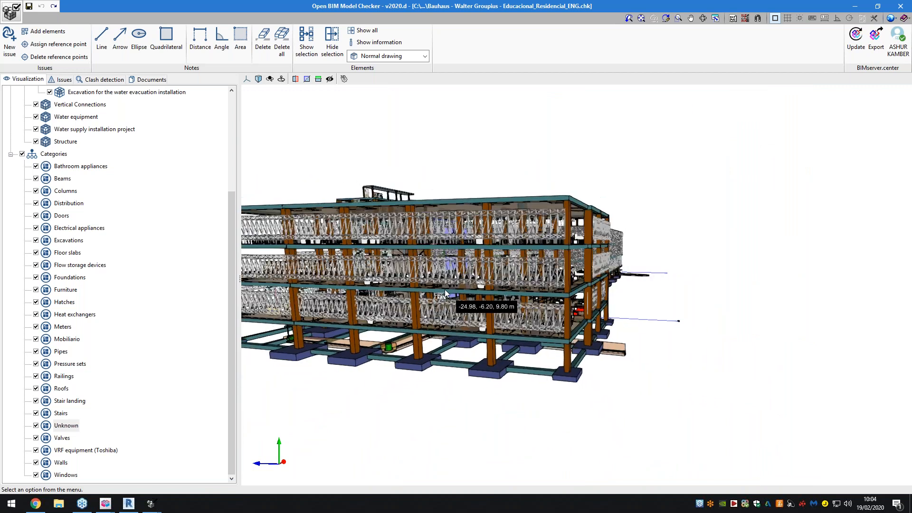
scroll(532, 313, "down", 5)
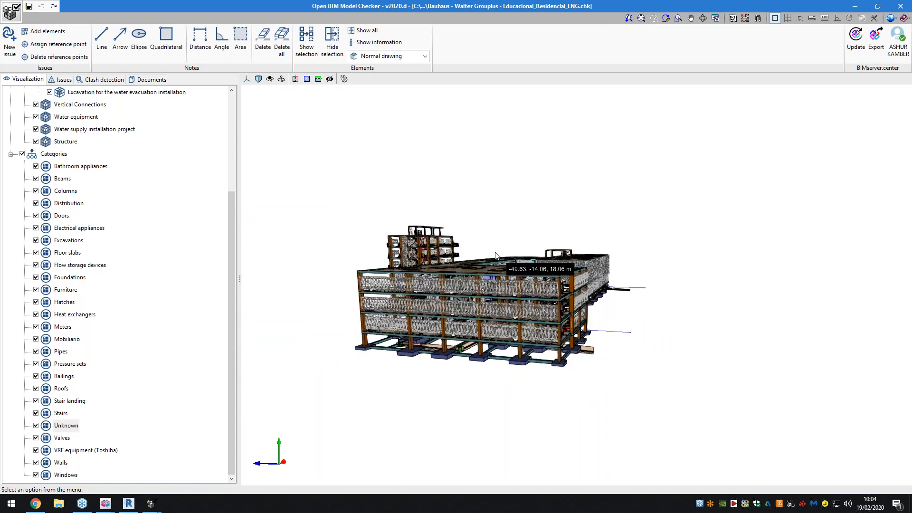
scroll(435, 262, "up", 2)
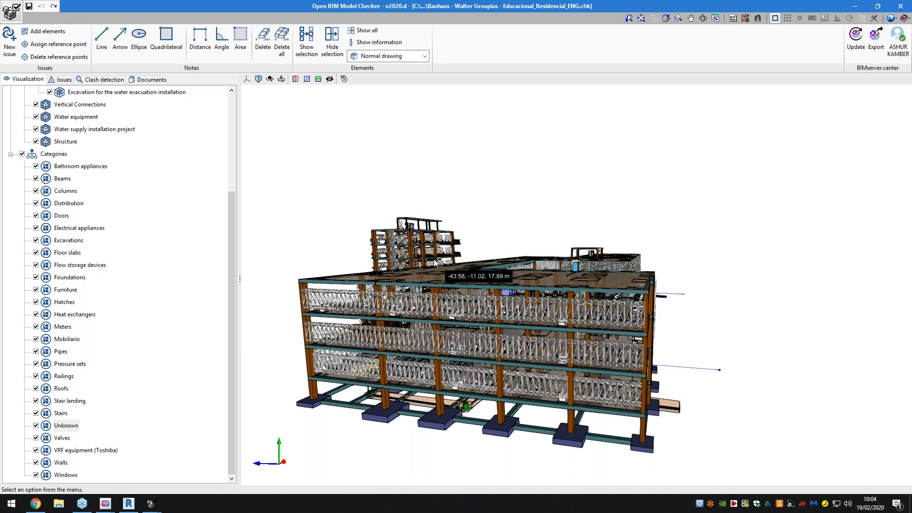
scroll(435, 262, "up", 3)
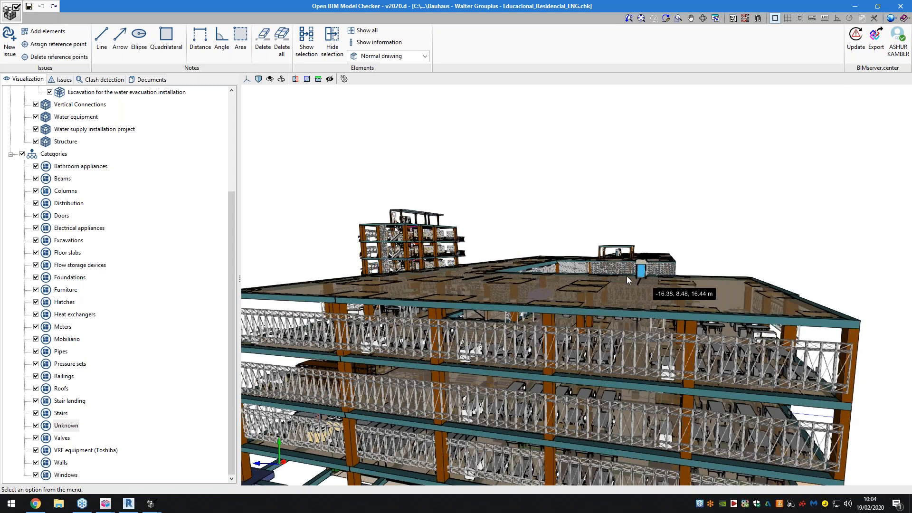
- Show the project's clash detection combinations and collisions, followed by its list of issues
scroll(660, 278, "down", 1)
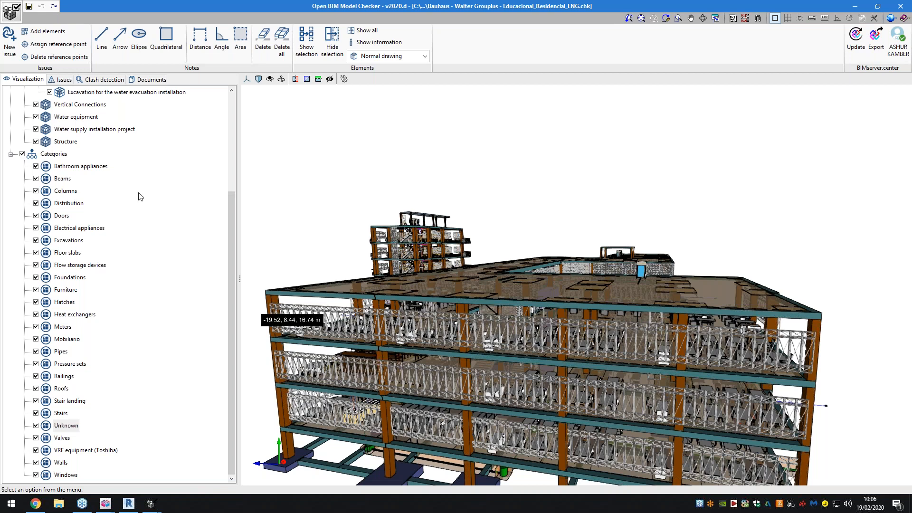
left_click(91, 83)
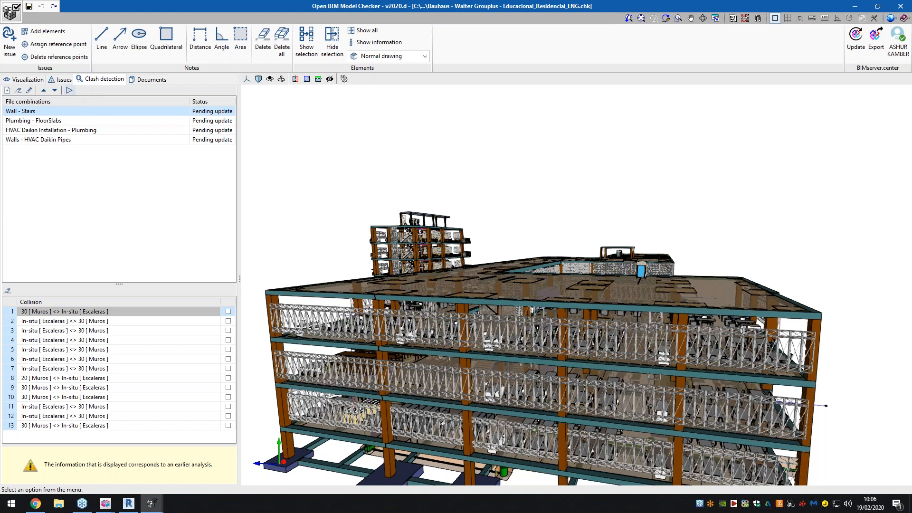
left_click(54, 79)
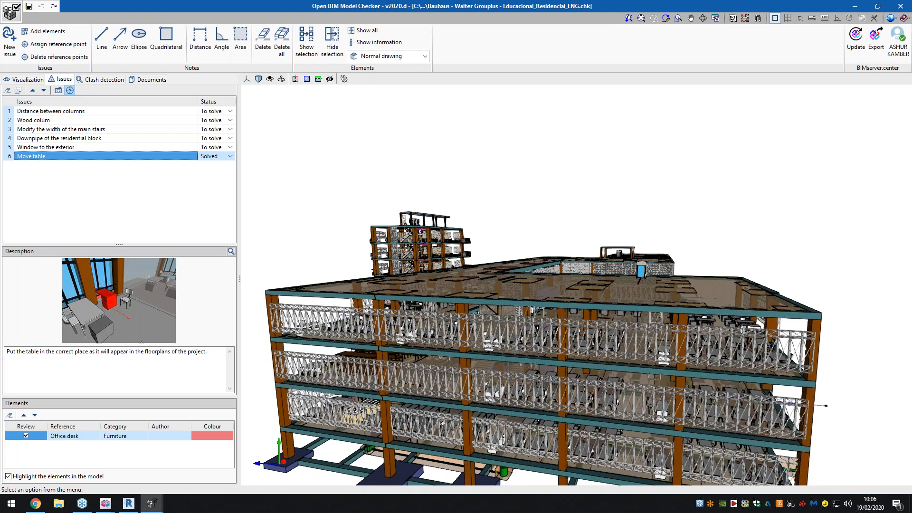